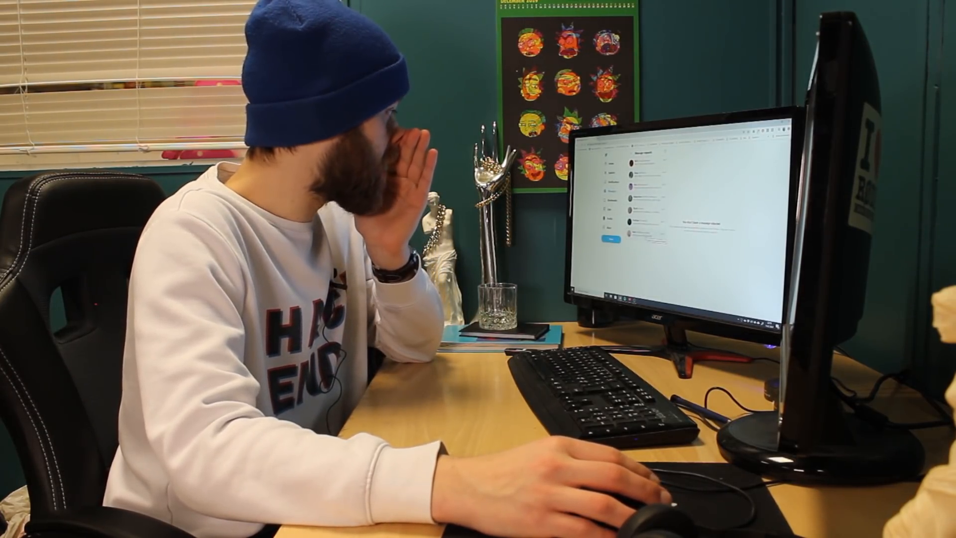
{"action": "left_click", "coordinate": [647, 233]}
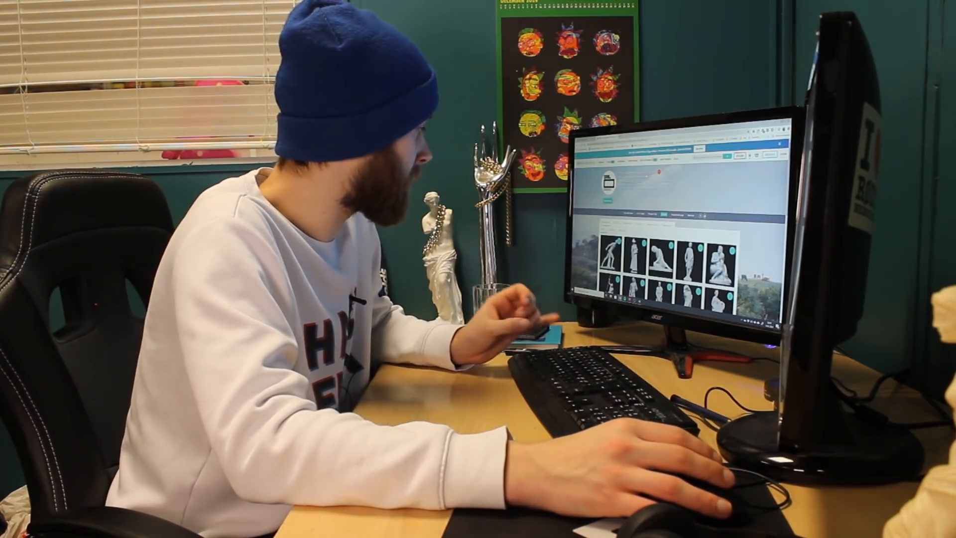
Browse the SMK statue collection on MyMiniFactory and open the Portrait of Demosthenes model.
{"action": "scroll", "coordinate": [677, 239], "scroll_direction": "down", "scroll_amount": 2}
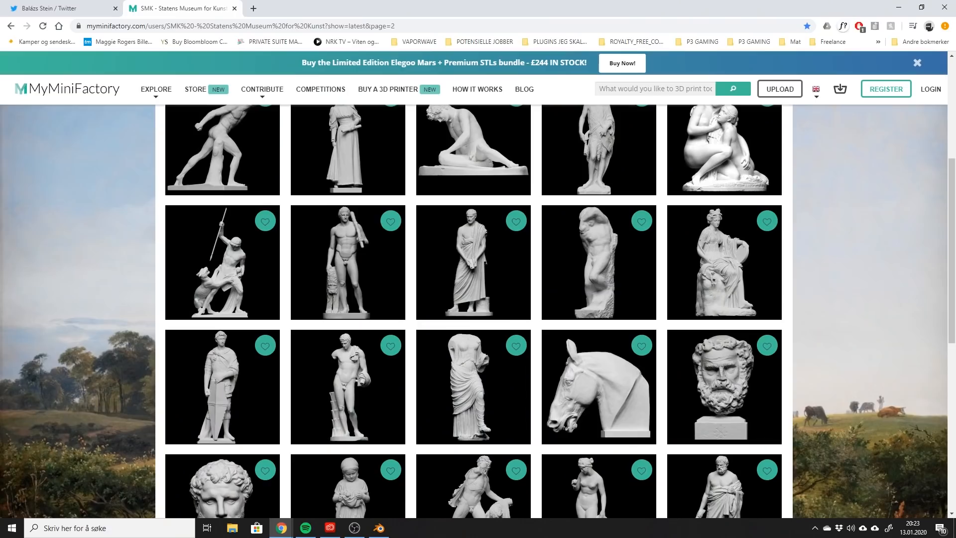
{"action": "scroll", "coordinate": [724, 289], "scroll_direction": "down", "scroll_amount": 3}
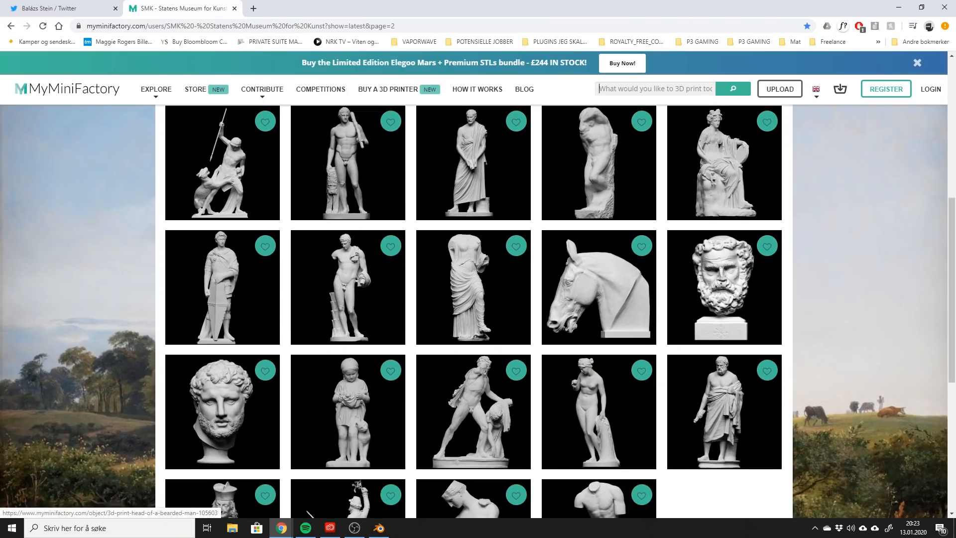
{"action": "scroll", "coordinate": [647, 249], "scroll_direction": "down", "scroll_amount": 4}
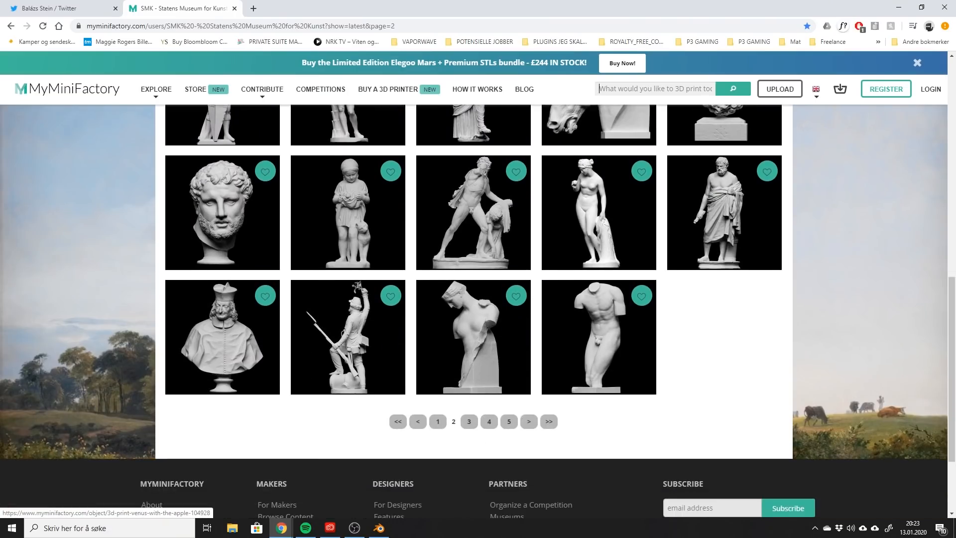
{"action": "scroll", "coordinate": [597, 299], "scroll_direction": "up", "scroll_amount": 5}
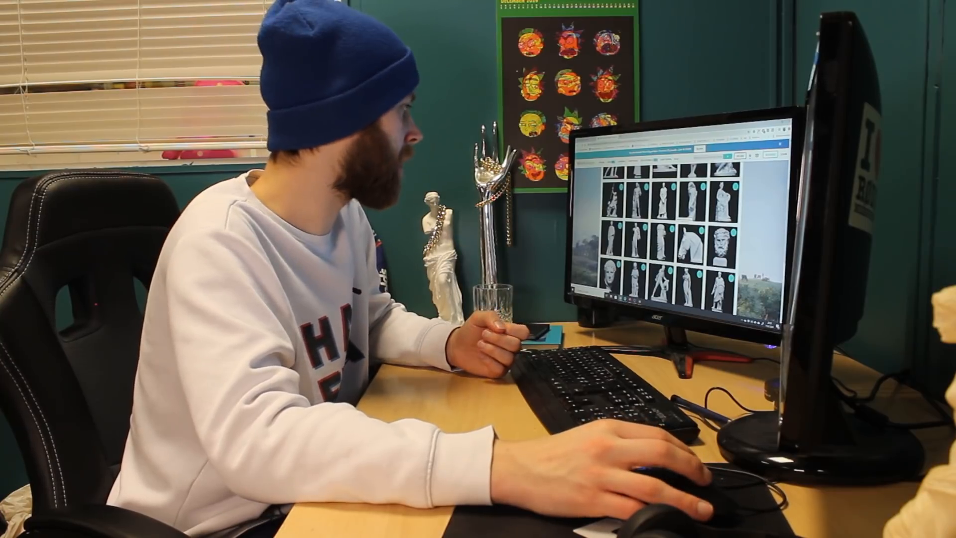
{"action": "scroll", "coordinate": [670, 239], "scroll_direction": "up", "scroll_amount": 3}
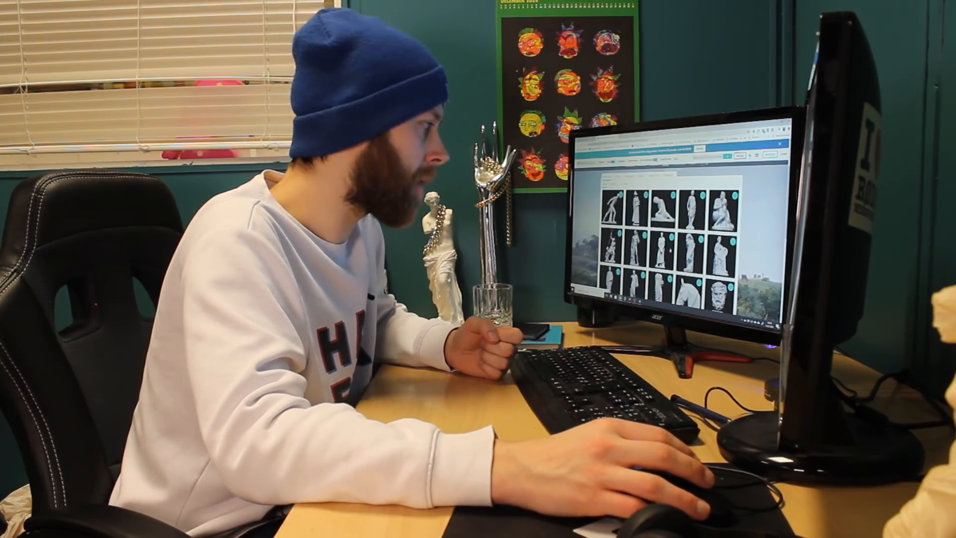
{"action": "scroll", "coordinate": [670, 249], "scroll_direction": "down", "scroll_amount": 2}
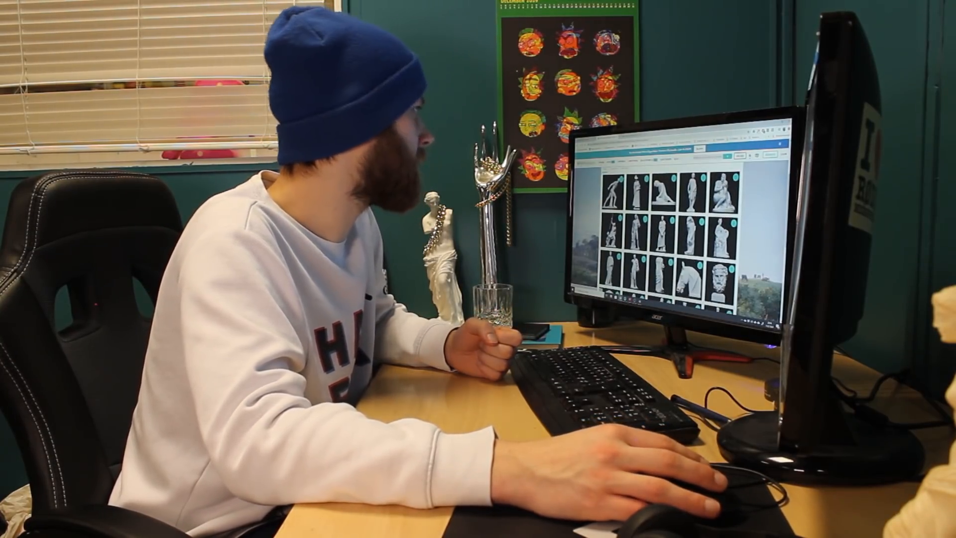
{"action": "left_click", "coordinate": [634, 271]}
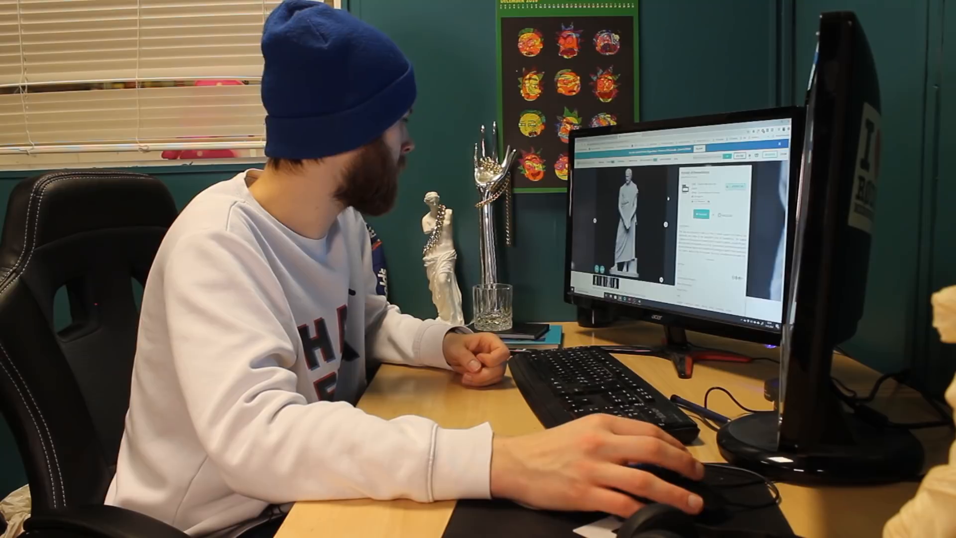
Look through the Demosthenes statue's preview images and the details on its model page.
{"action": "left_click", "coordinate": [667, 223]}
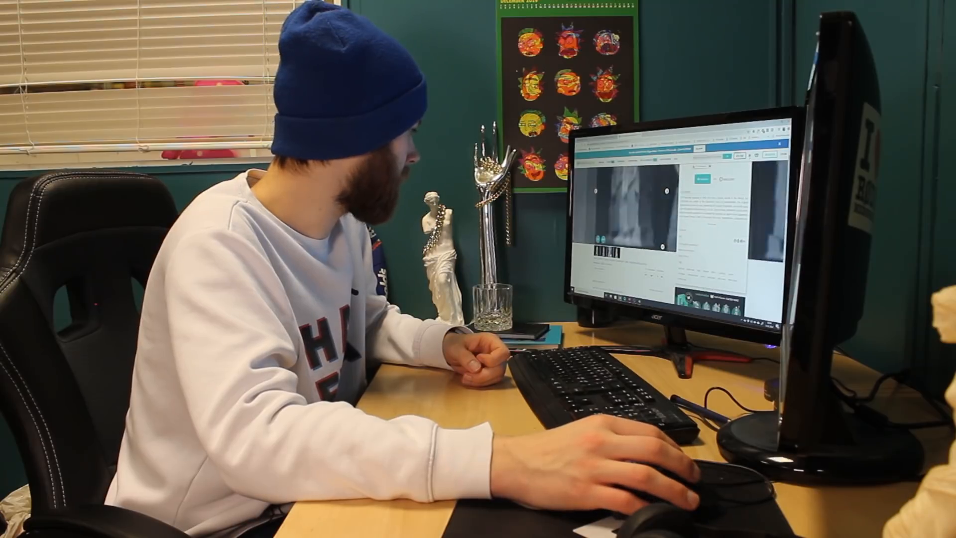
{"action": "left_click", "coordinate": [667, 223]}
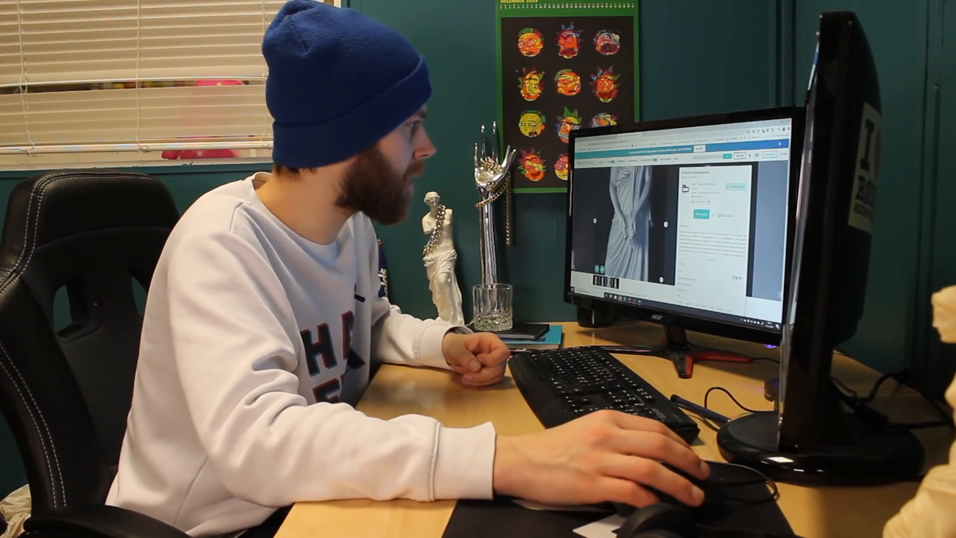
{"action": "scroll", "coordinate": [677, 224], "scroll_direction": "down", "scroll_amount": 3}
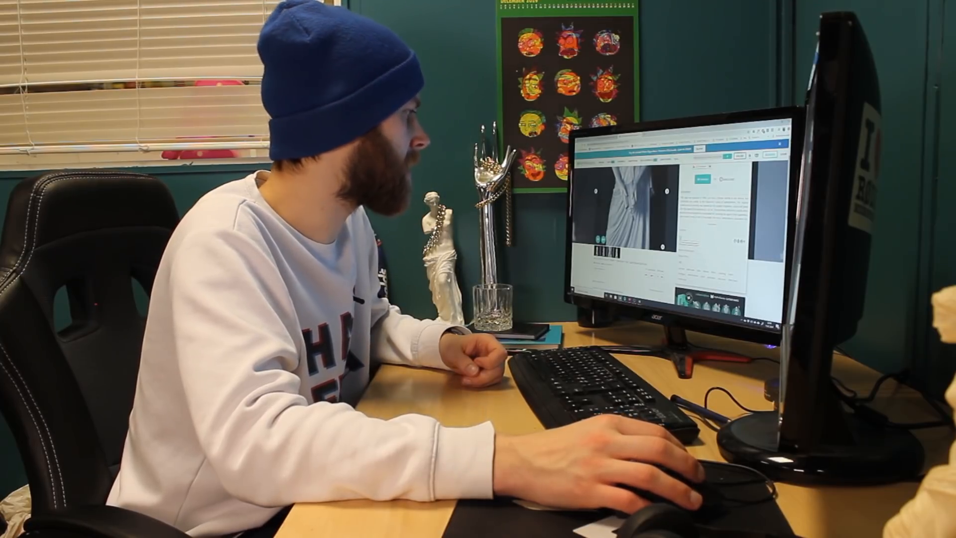
Review the remixing and commercial-use terms on the object licensing page and return to the statue's page.
{"action": "left_click", "coordinate": [690, 243]}
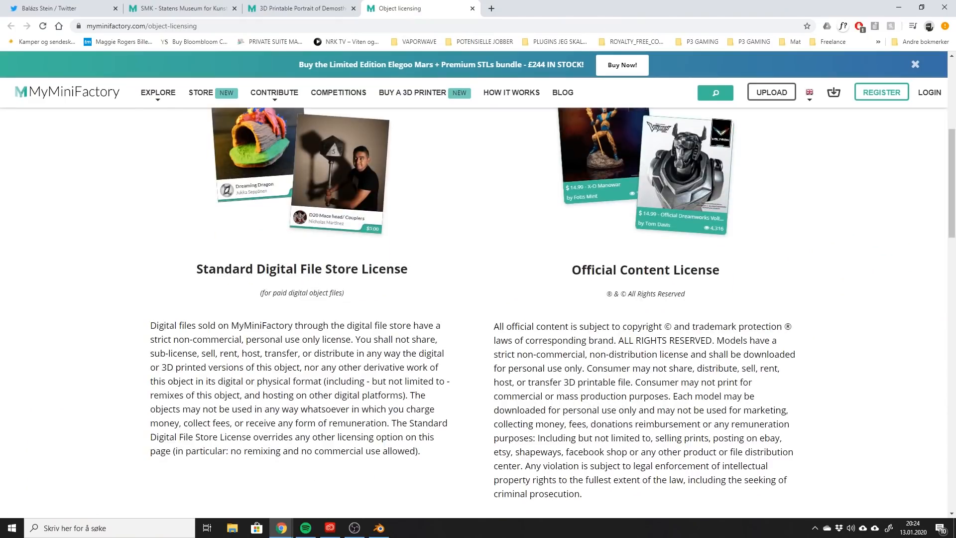
{"action": "scroll", "coordinate": [478, 299], "scroll_direction": "down", "scroll_amount": 8}
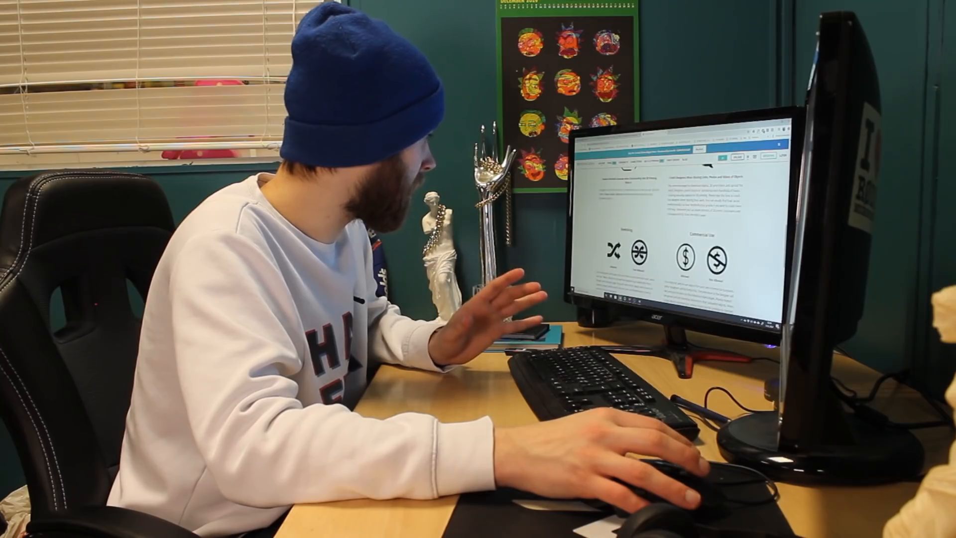
{"action": "scroll", "coordinate": [682, 224], "scroll_direction": "down", "scroll_amount": 3}
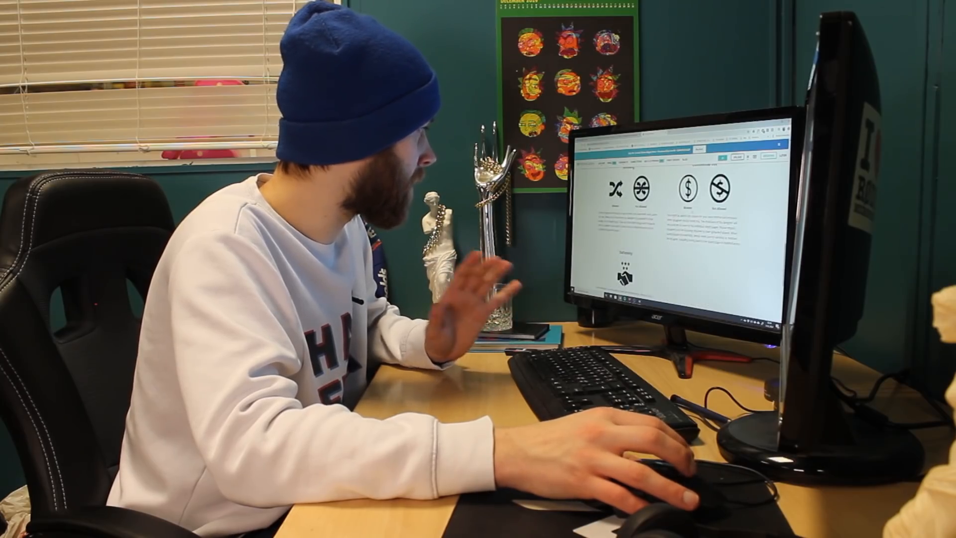
{"action": "scroll", "coordinate": [682, 224], "scroll_direction": "down", "scroll_amount": 4}
{"action": "left_click", "coordinate": [628, 135]}
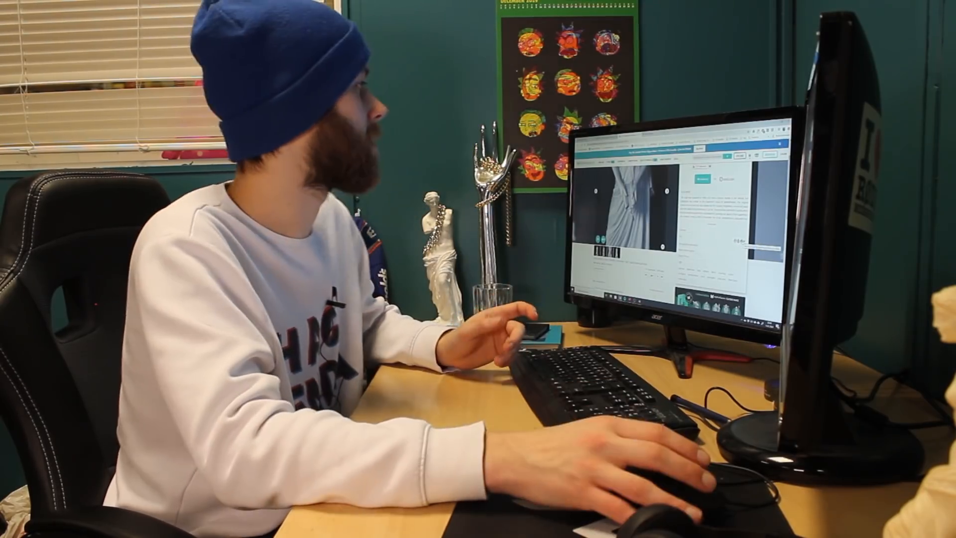
{"action": "left_click", "coordinate": [651, 133]}
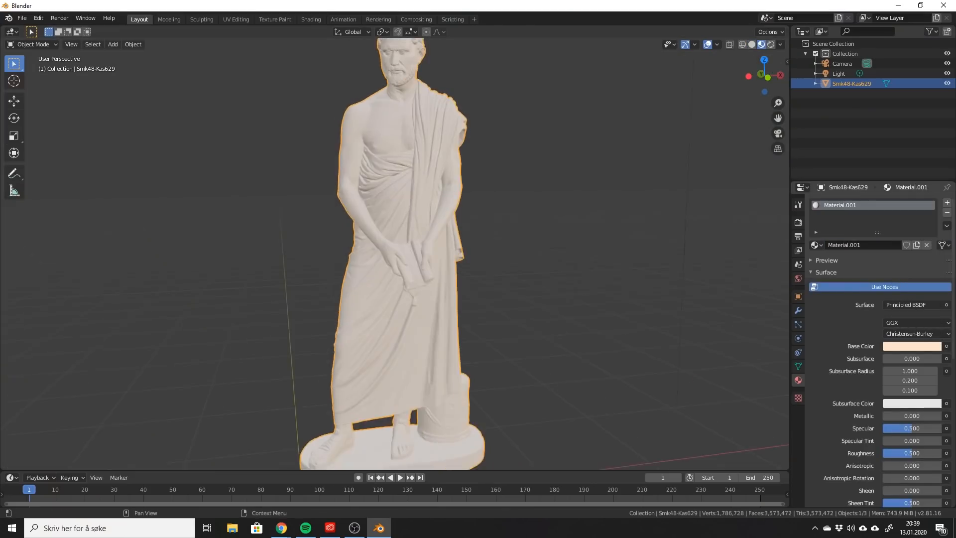
Adjust the Subsurface amount of the statue's Principled BSDF material.
{"action": "left_click_drag", "start_coordinate": [895, 358], "coordinate": [918, 358]}
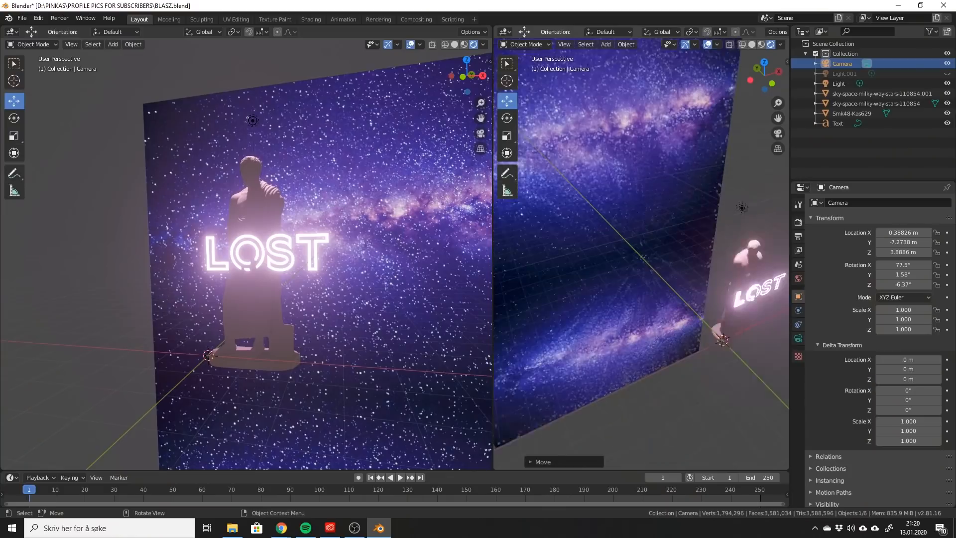
Set the LOST text material's emission strength to 4 and change its emission color to a stronger pink.
{"action": "left_click_drag", "start_coordinate": [764, 75], "coordinate": [784, 79]}
{"action": "scroll", "coordinate": [767, 79], "scroll_direction": "up", "scroll_amount": 8}
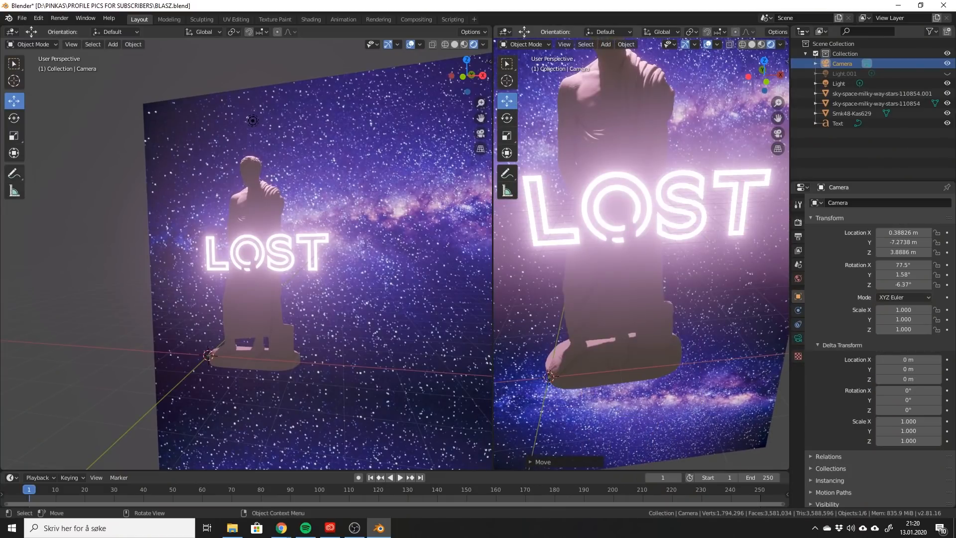
{"action": "scroll", "coordinate": [767, 82], "scroll_direction": "down", "scroll_amount": 5}
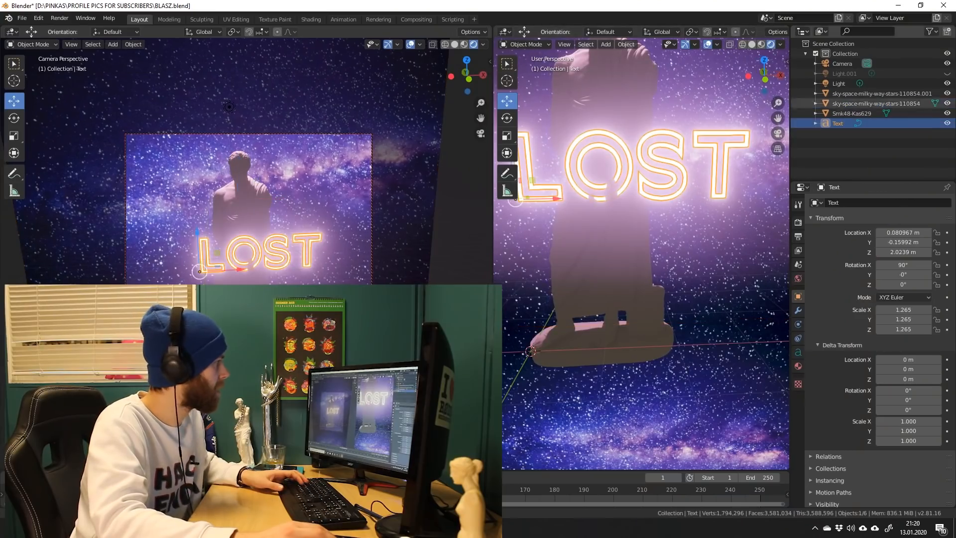
{"action": "type", "text": "4"}
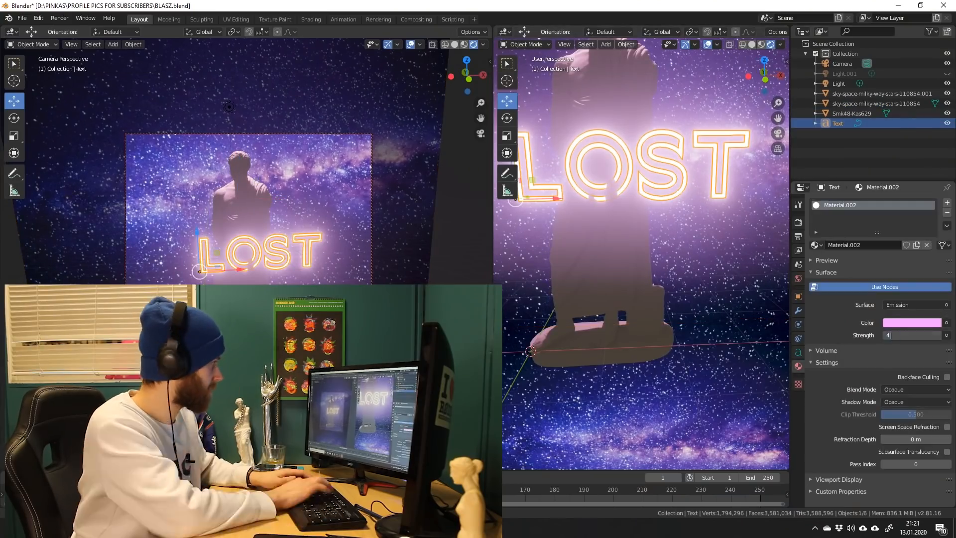
{"action": "type", "text": "0.3"}
{"action": "key", "text": "Return"}
{"action": "left_click", "coordinate": [912, 322]}
{"action": "left_click", "coordinate": [891, 214]}
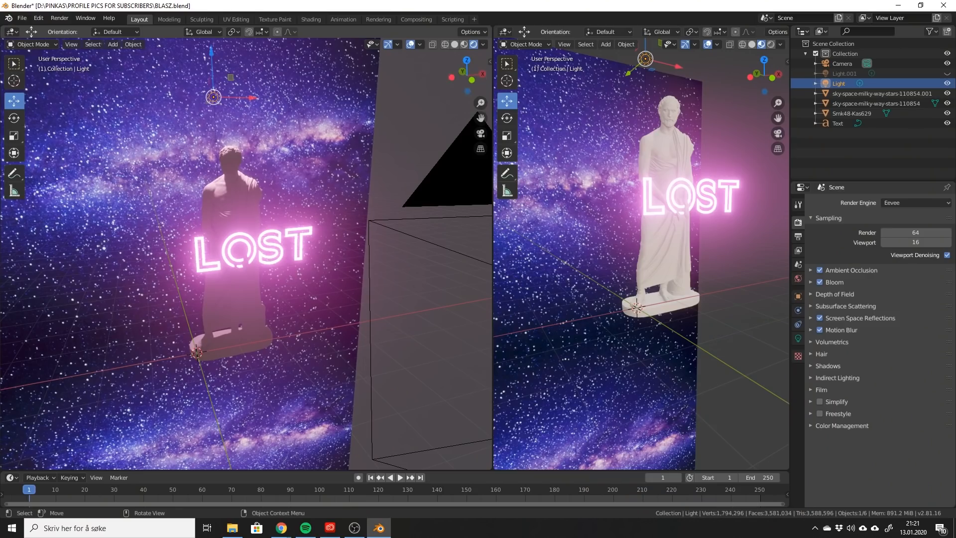
Move the sky-space-milky-way-stars-110854 background plane slightly down along the Z axis, framing it from the camera view.
{"action": "key", "text": "KP_0"}
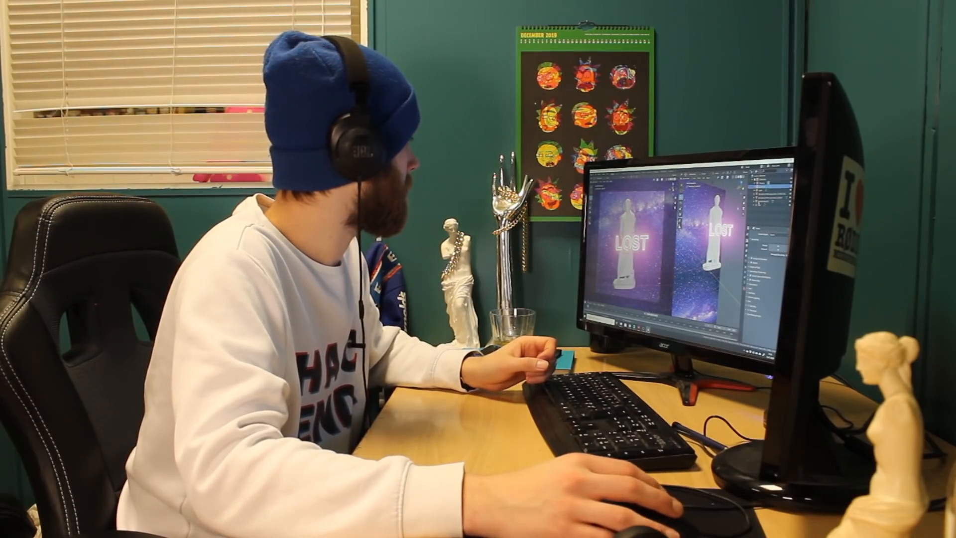
{"action": "scroll", "coordinate": [630, 244], "scroll_direction": "down", "scroll_amount": 3}
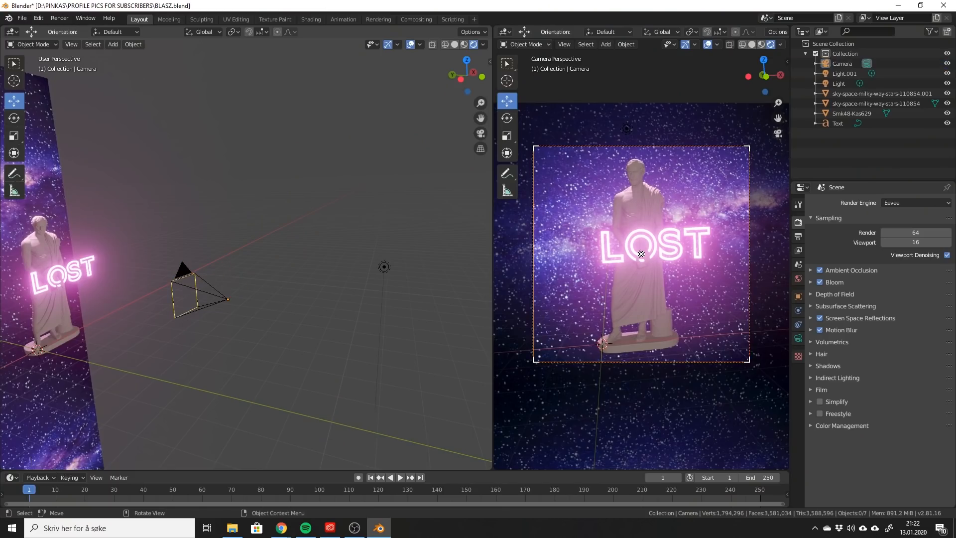
{"action": "left_click", "coordinate": [875, 103]}
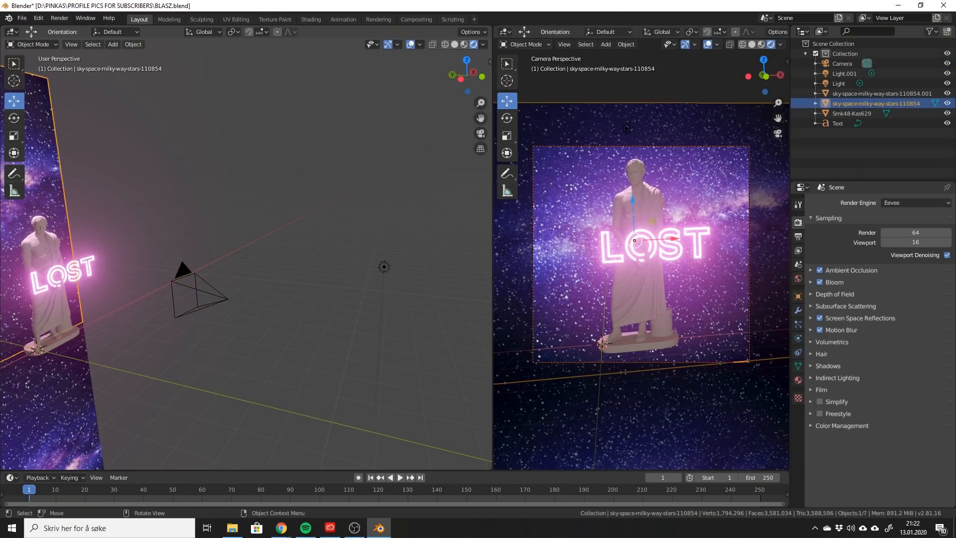
{"action": "left_click_drag", "start_coordinate": [632, 200], "coordinate": [633, 211]}
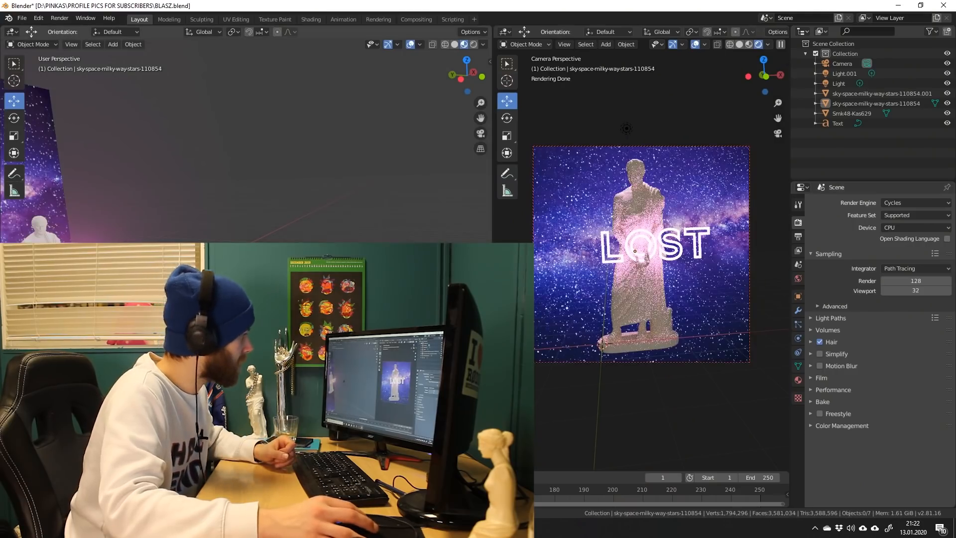
Switch the render engine from Cycles to Eevee.
{"action": "left_click", "coordinate": [915, 203]}
{"action": "left_click", "coordinate": [898, 214]}
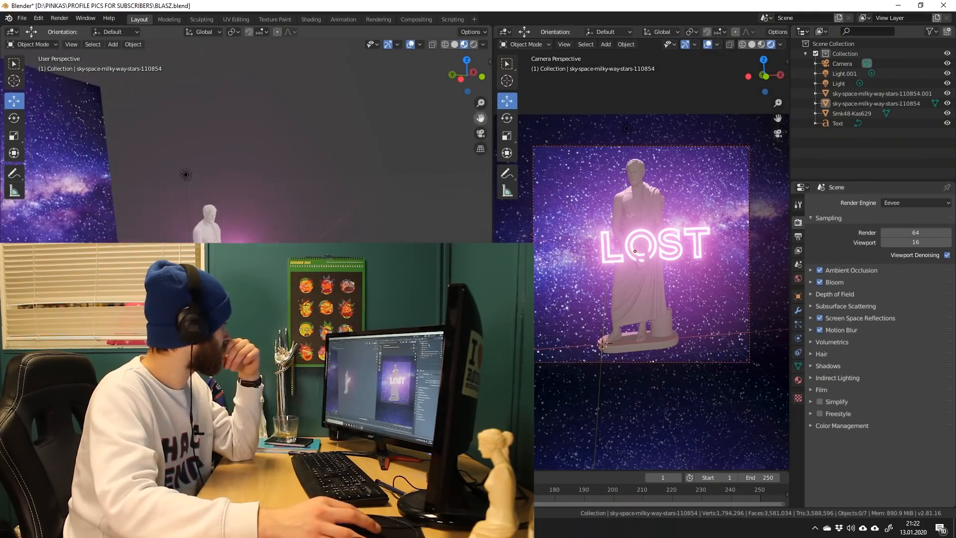
{"action": "scroll", "coordinate": [662, 249], "scroll_direction": "up", "scroll_amount": 2}
{"action": "middle_click_drag", "start_coordinate": [662, 248], "coordinate": [687, 259]}
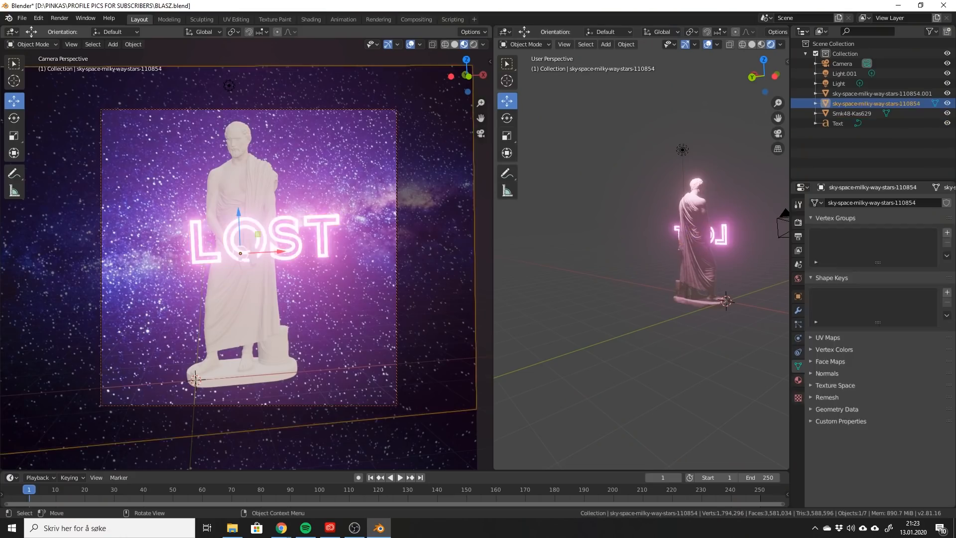
Try a bevel depth of 0.04 m on the LOST text.
{"action": "left_click", "coordinate": [285, 238]}
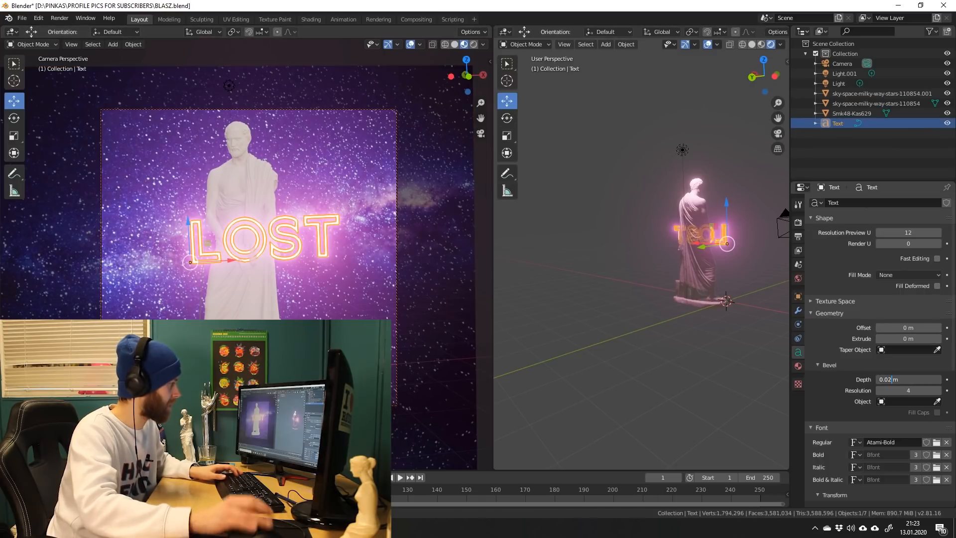
{"action": "type", "text": "0.04"}
{"action": "key", "text": "Return"}
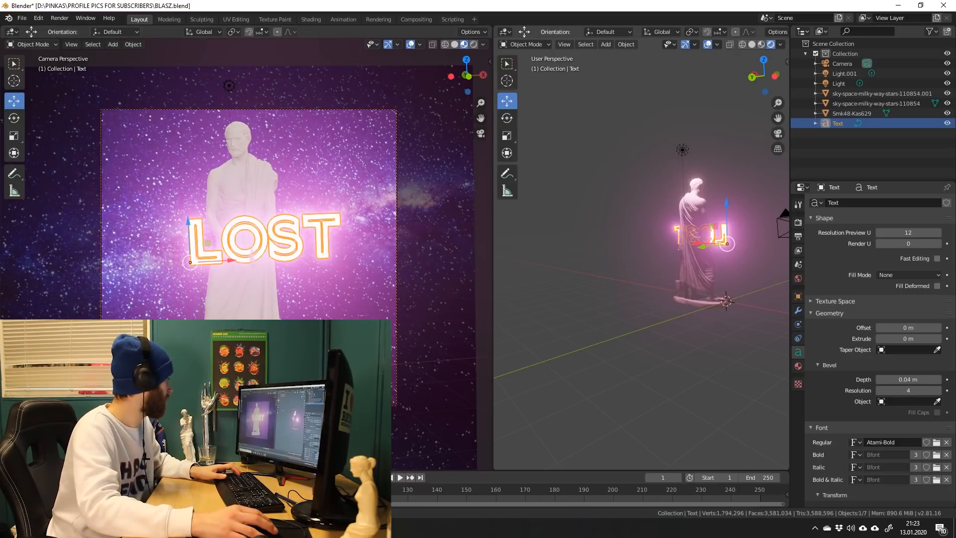
{"action": "key", "text": "alt+a"}
{"action": "key", "text": "ctrl+z"}
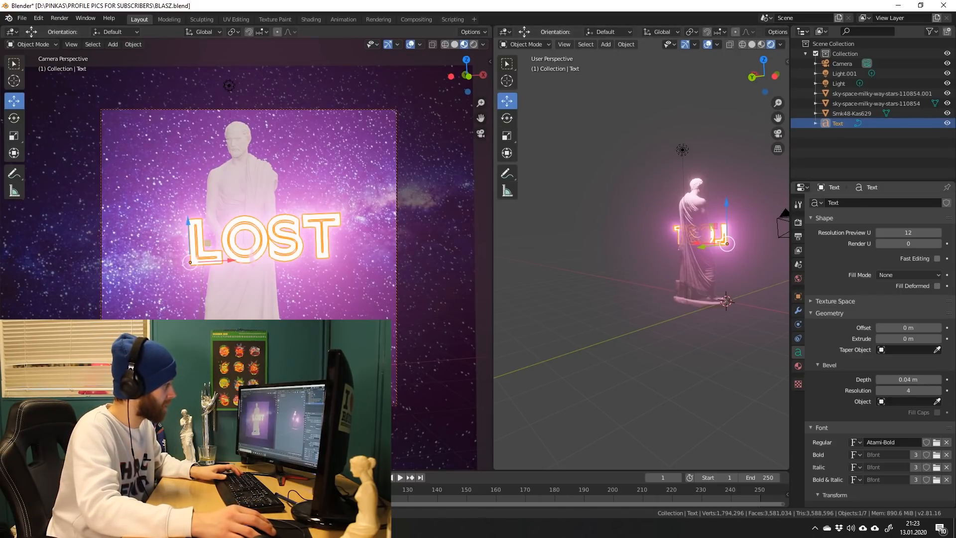
{"action": "key", "text": "ctrl+z"}
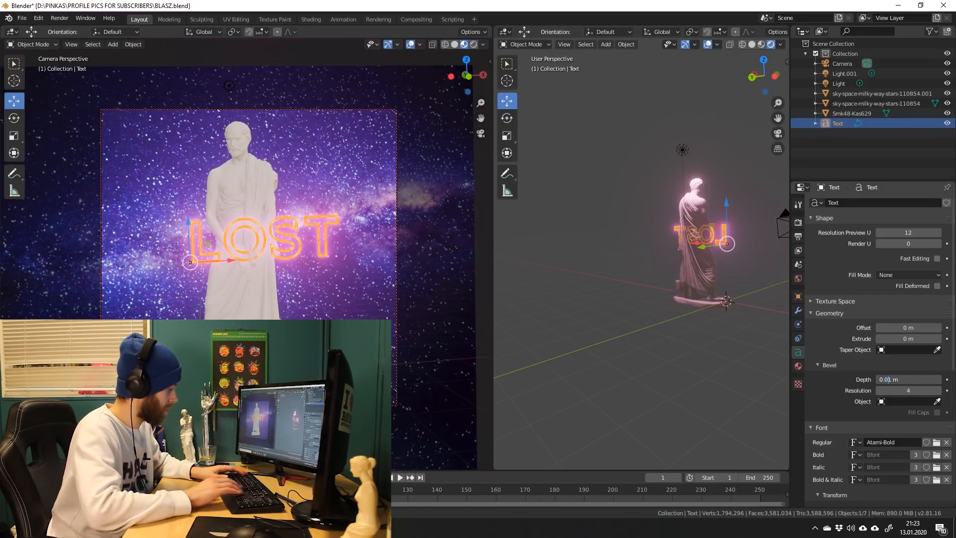
Set the LOST text's bevel depth to 0.015 m.
{"action": "type", "text": "5"}
{"action": "key", "text": "Return"}
{"action": "left_click", "coordinate": [838, 84]}
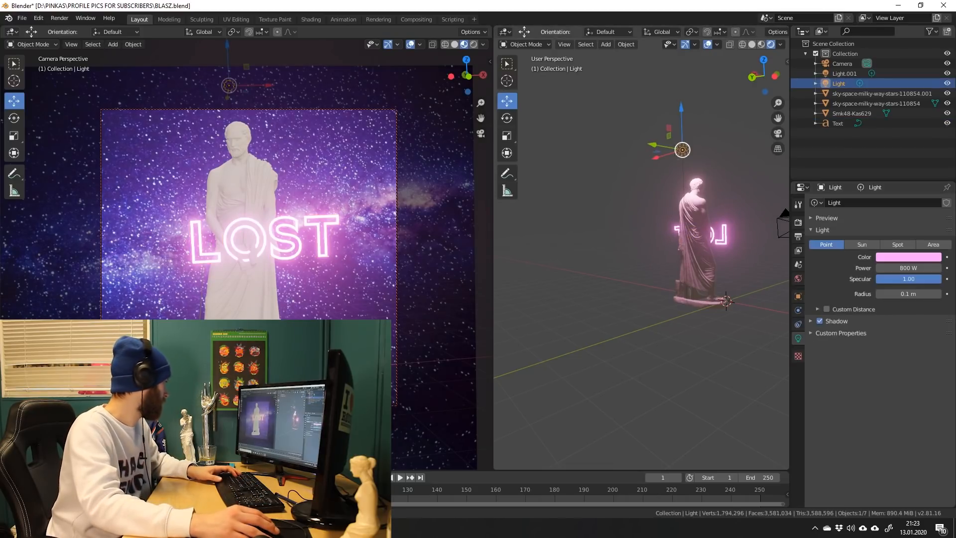
{"action": "left_click_drag", "start_coordinate": [773, 76], "coordinate": [641, 79]}
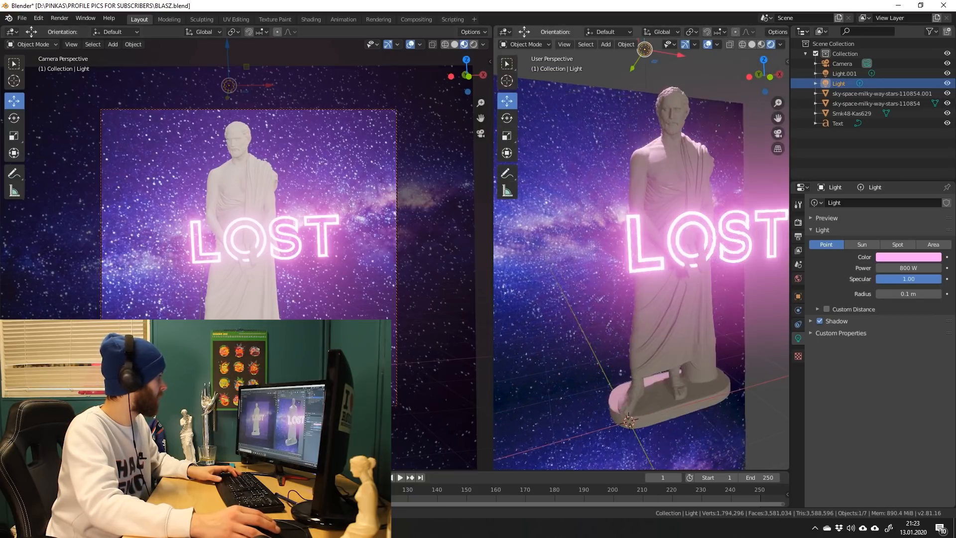
Set the emission strength of the sky-space-milky-way-stars-110854 background material to 1, judging it from the camera view.
{"action": "key", "text": "KP_0"}
{"action": "left_click_drag", "start_coordinate": [778, 118], "coordinate": [798, 119]}
{"action": "left_click", "coordinate": [762, 174]}
{"action": "left_click", "coordinate": [798, 380]}
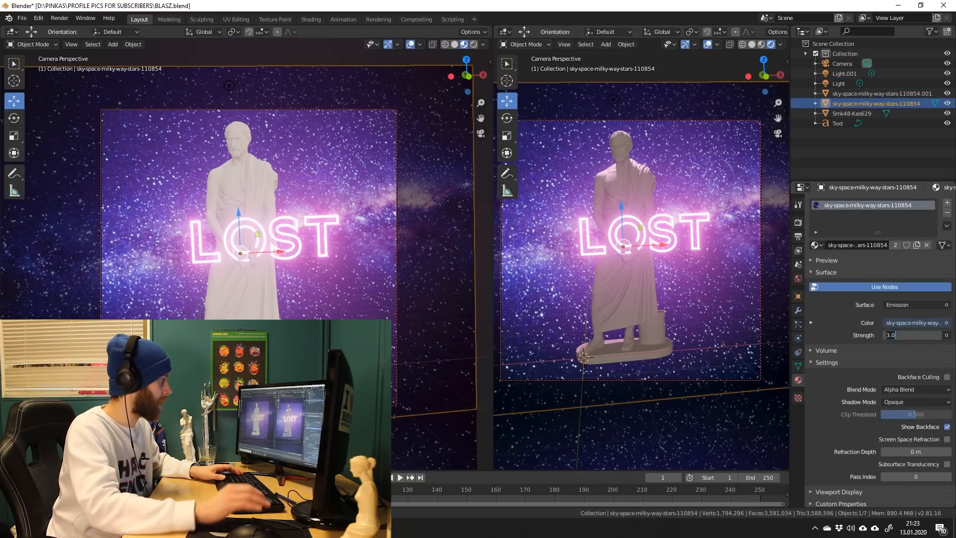
{"action": "type", "text": "1"}
{"action": "key", "text": "Return"}
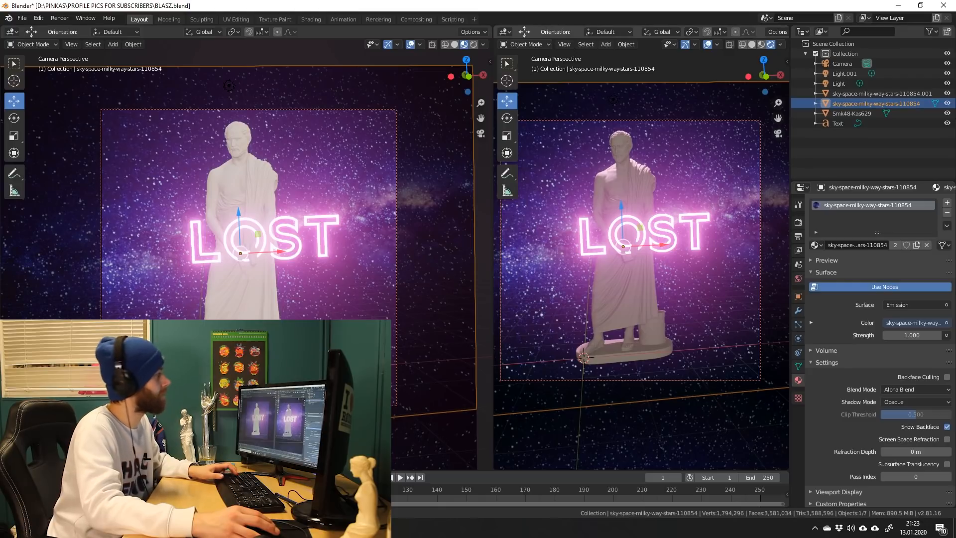
Try an emission strength of 0.3 on the Milky Way background material.
{"action": "key", "text": "alt+a"}
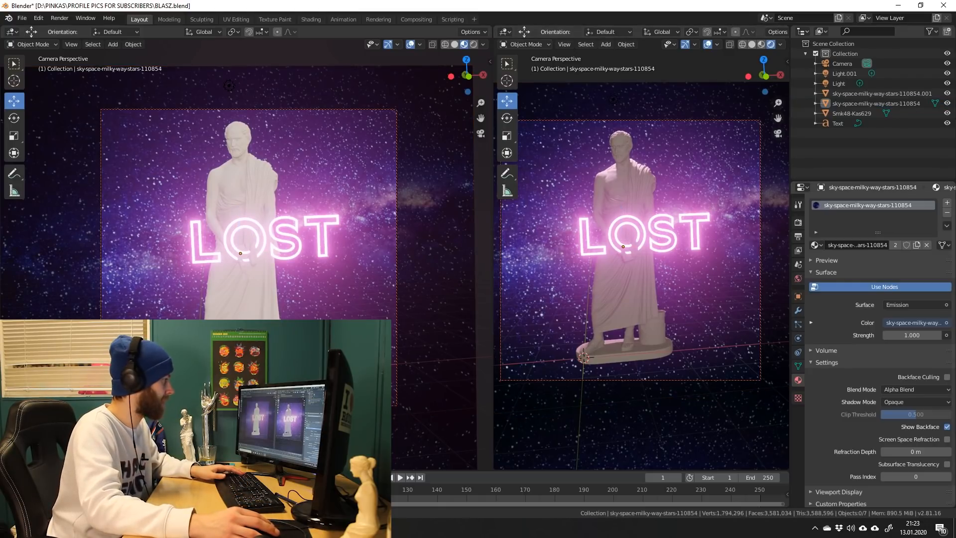
{"action": "left_click", "coordinate": [912, 335]}
{"action": "type", "text": ".3"}
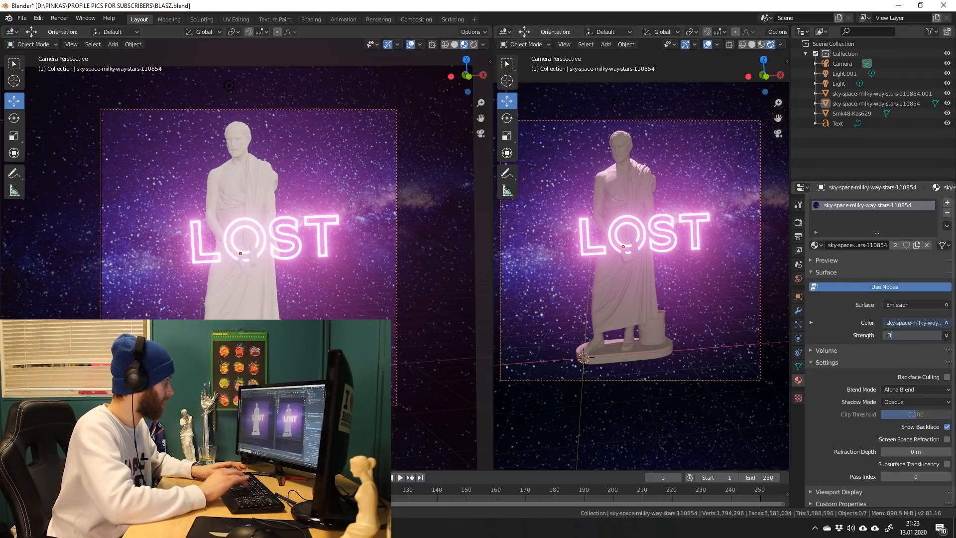
{"action": "key", "text": "Return"}
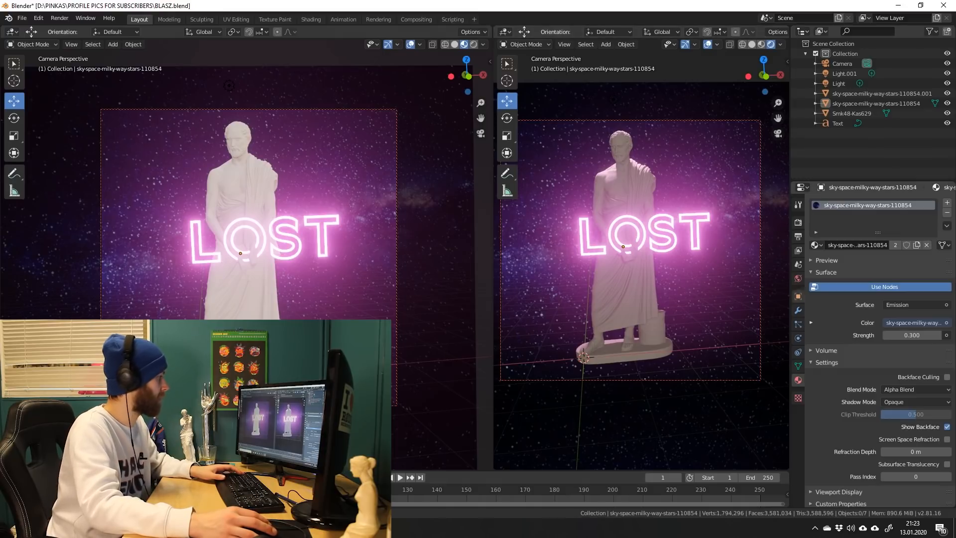
Set the emission strength of the Milky Way background material to 0.6.
{"action": "left_click", "coordinate": [912, 335]}
{"action": "type", "text": "."}
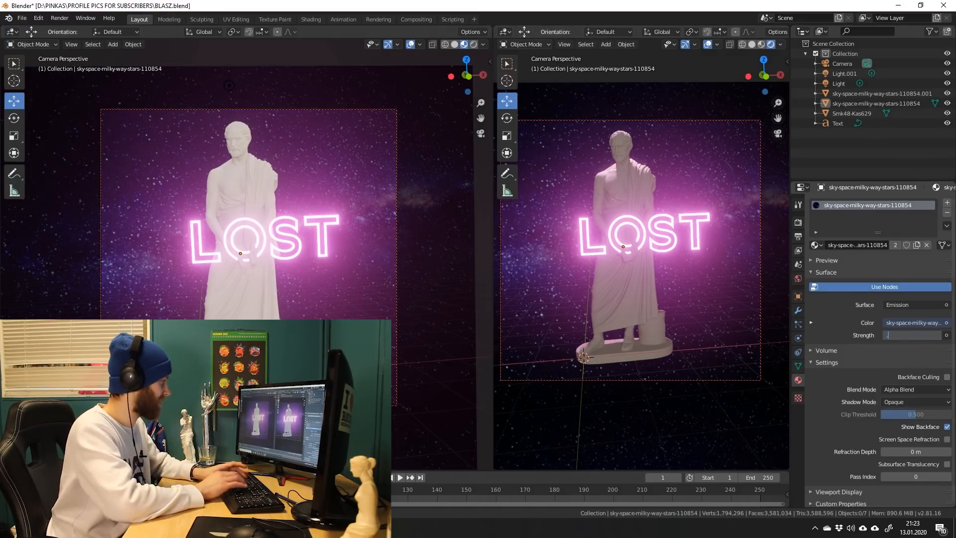
{"action": "type", "text": "6"}
{"action": "key", "text": "Return"}
{"action": "scroll", "coordinate": [641, 254], "scroll_direction": "down", "scroll_amount": 2}
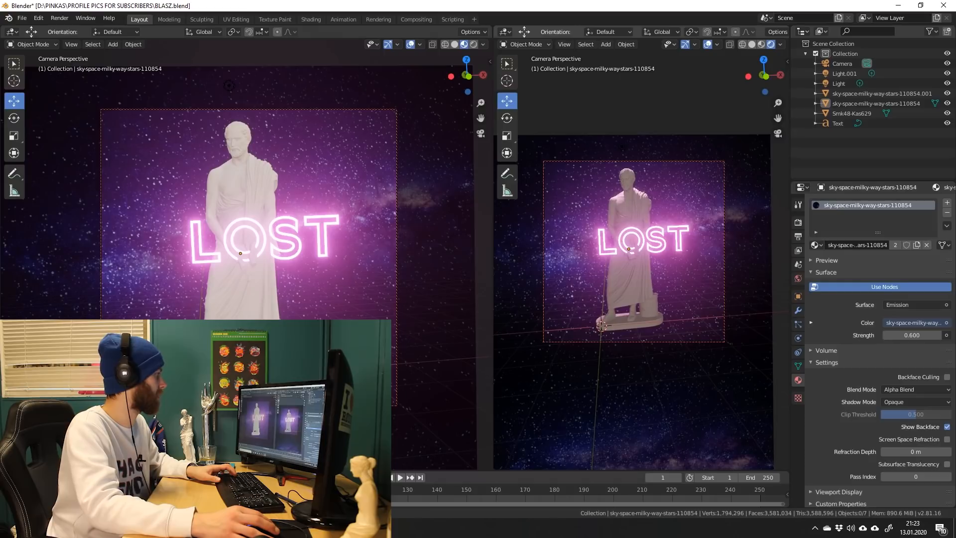
{"action": "scroll", "coordinate": [641, 254], "scroll_direction": "up", "scroll_amount": 2}
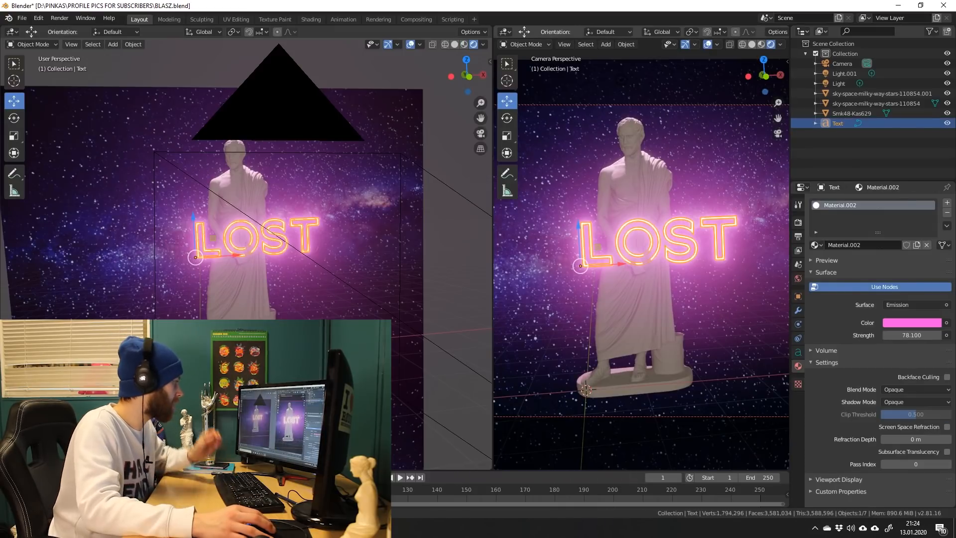
Change the LOST text's emission color to a hotter, slightly reddish pink.
{"action": "left_click", "coordinate": [911, 322]}
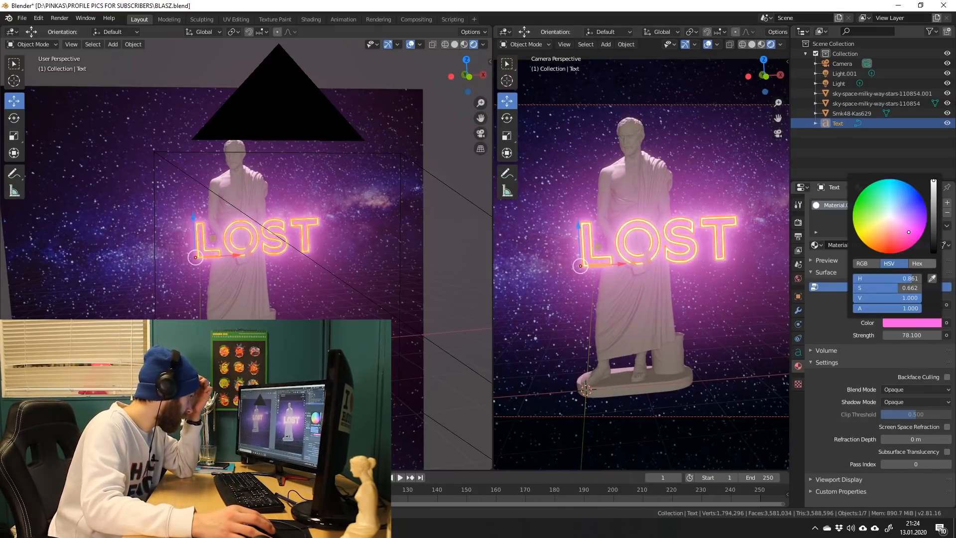
{"action": "left_click_drag", "start_coordinate": [933, 182], "coordinate": [933, 212]}
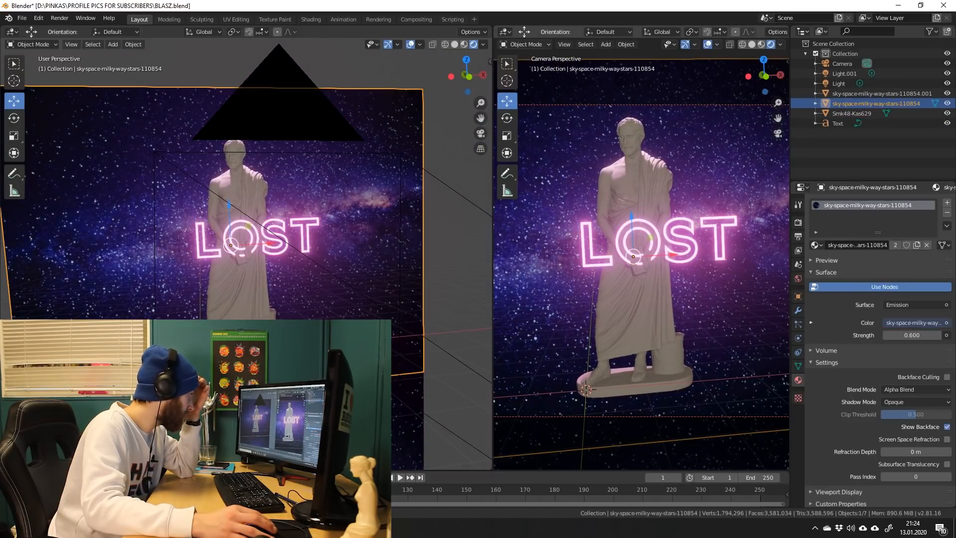
{"action": "left_click", "coordinate": [911, 323]}
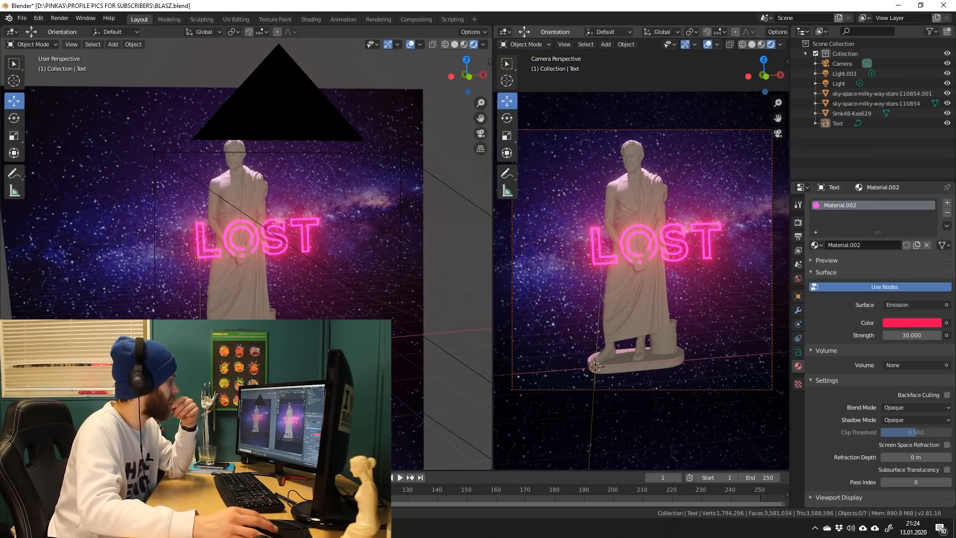
{"action": "scroll", "coordinate": [641, 254], "scroll_direction": "up", "scroll_amount": 2}
{"action": "scroll", "coordinate": [641, 254], "scroll_direction": "down", "scroll_amount": 1}
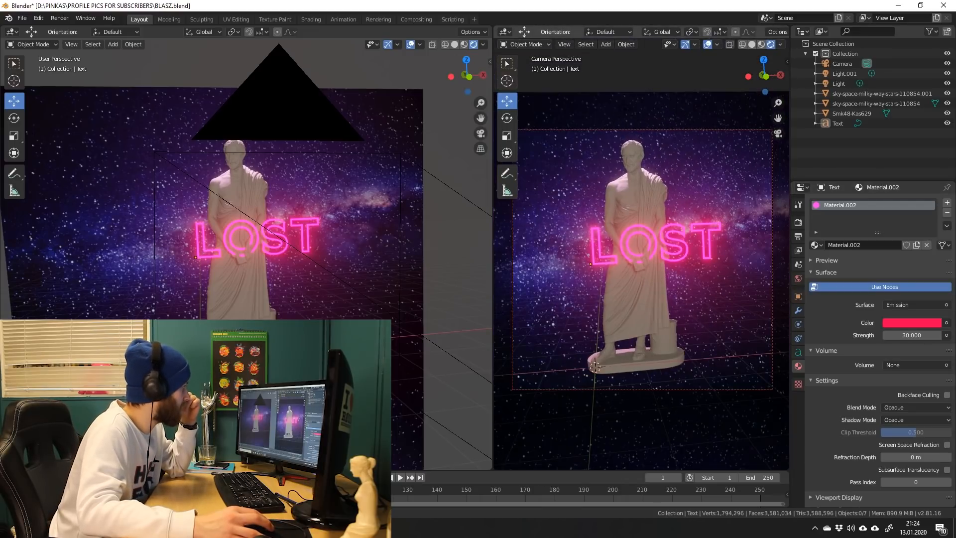
{"action": "left_click", "coordinate": [911, 323]}
{"action": "left_click", "coordinate": [904, 246]}
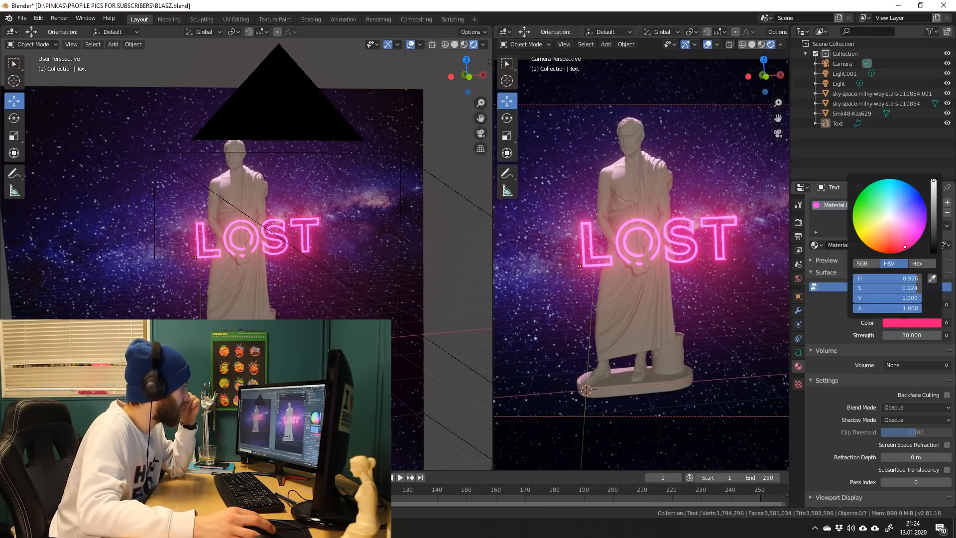
{"action": "left_click_drag", "start_coordinate": [905, 246], "coordinate": [902, 246]}
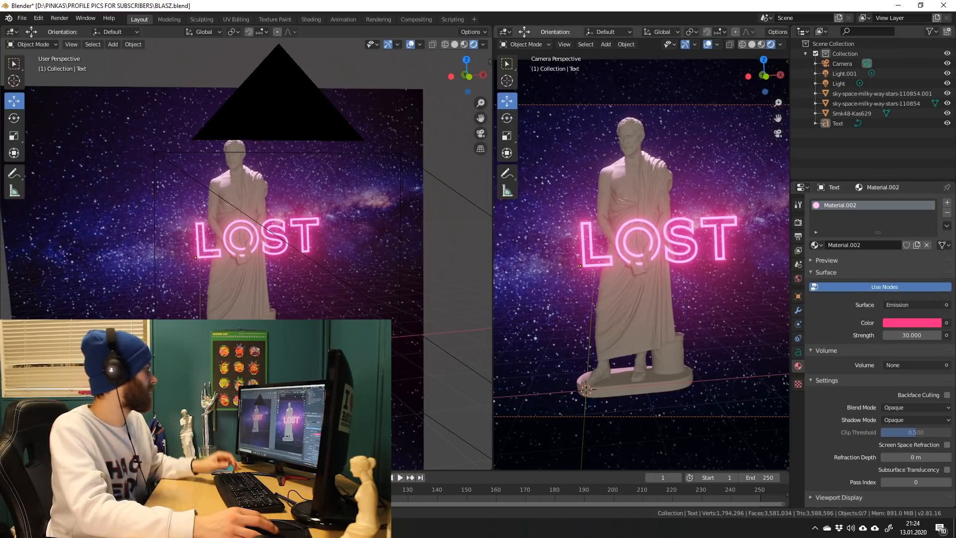
Check the composition through the camera with the background deselected and save the file.
{"action": "left_click", "coordinate": [876, 103]}
{"action": "scroll", "coordinate": [641, 264], "scroll_direction": "down", "scroll_amount": 3}
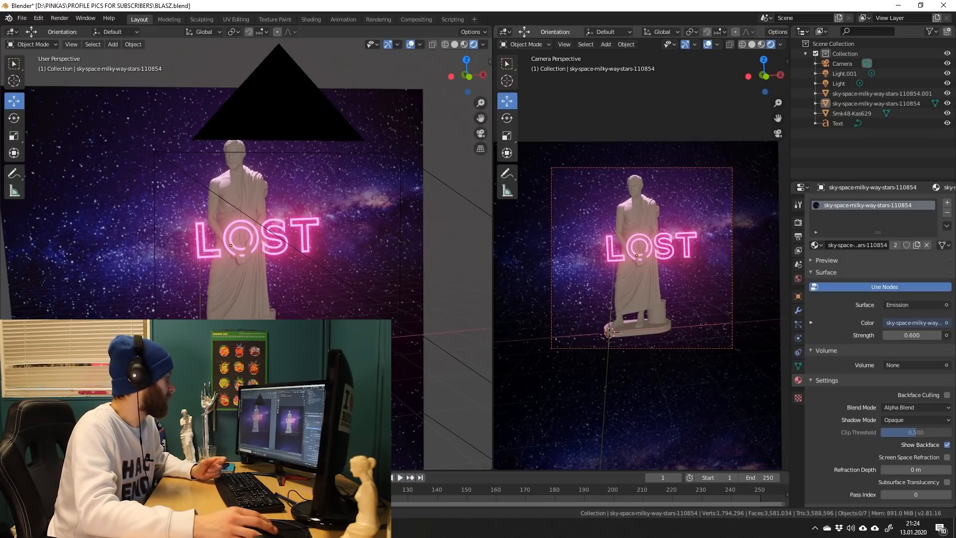
{"action": "scroll", "coordinate": [641, 264], "scroll_direction": "up", "scroll_amount": 3}
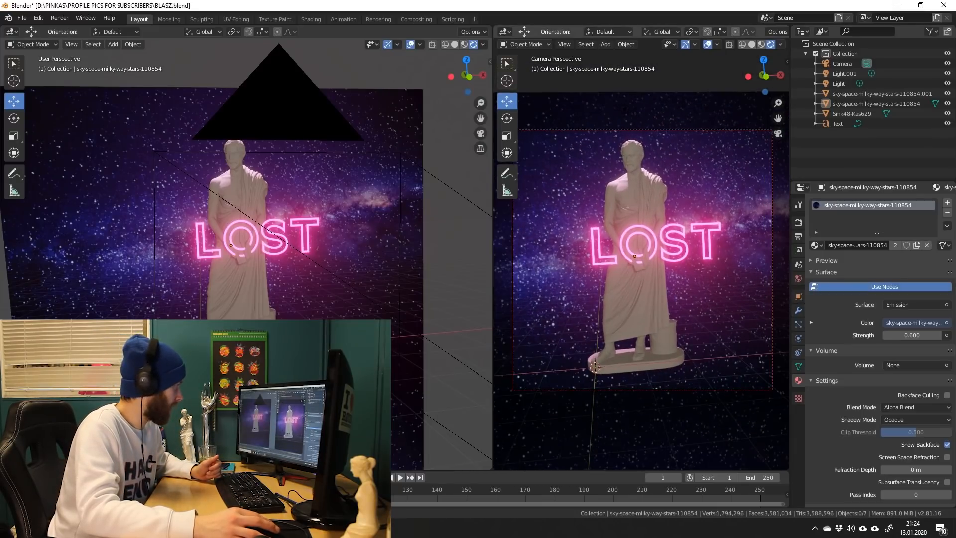
{"action": "scroll", "coordinate": [641, 264], "scroll_direction": "down", "scroll_amount": 3}
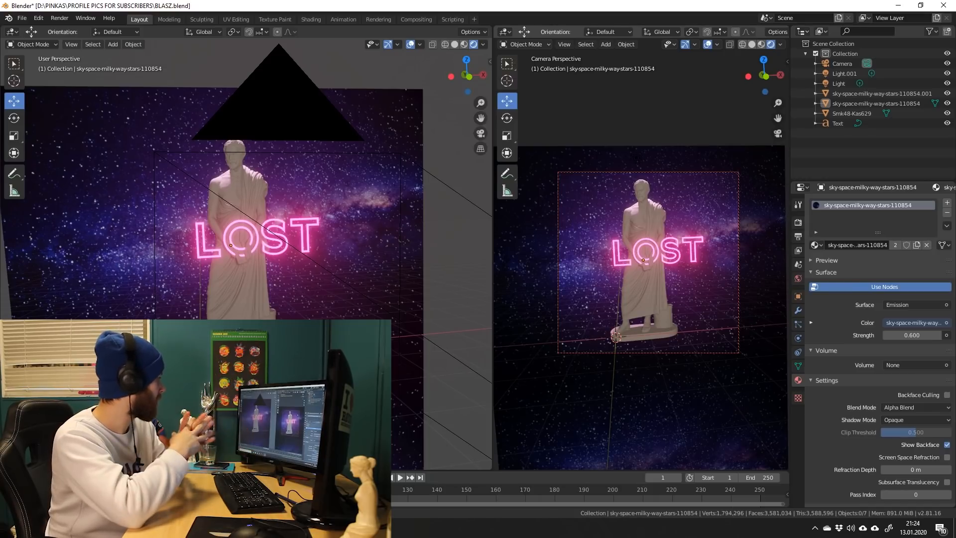
{"action": "key", "text": "ctrl+s"}
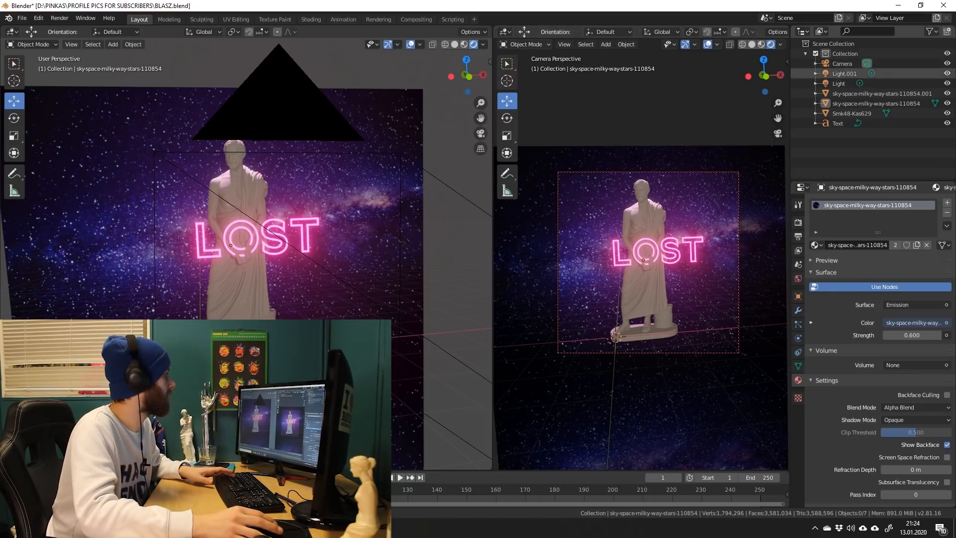
Scale up the statue and the LOST text together slightly.
{"action": "left_click", "coordinate": [876, 93]}
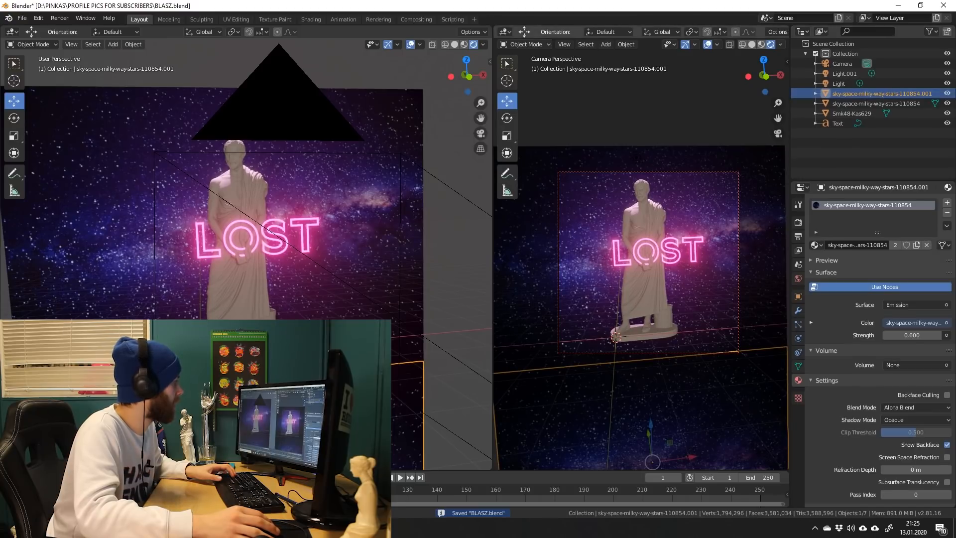
{"action": "left_click", "coordinate": [851, 113]}
{"action": "left_click", "coordinate": [838, 123], "text": "shift"}
{"action": "left_click", "coordinate": [507, 135]}
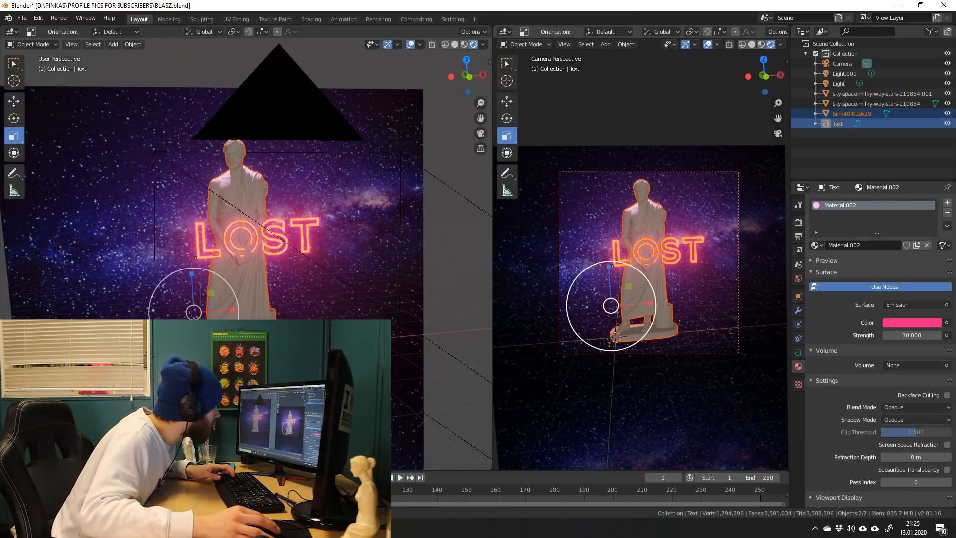
{"action": "left_click_drag", "start_coordinate": [615, 312], "coordinate": [614, 312]}
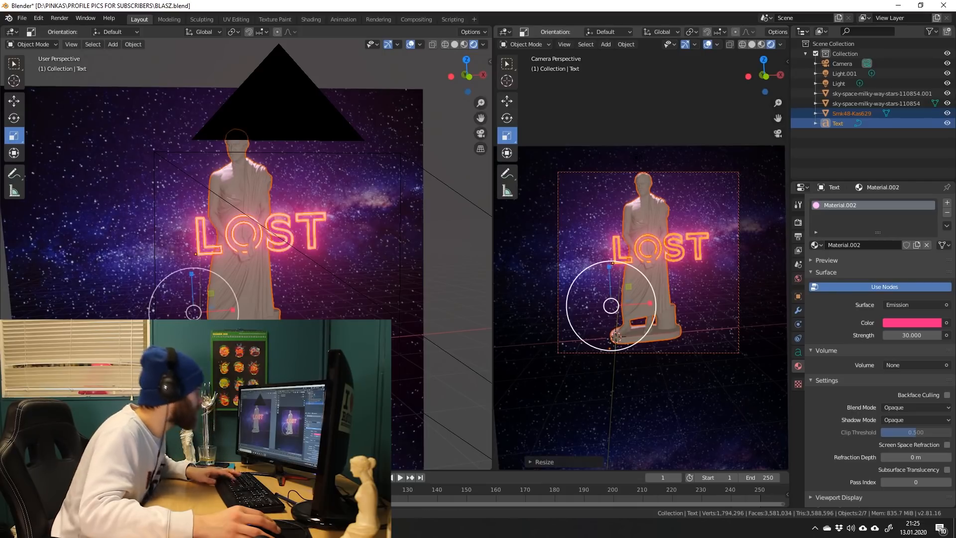
Lower the statue and LOST text together by about 0.12 m along Z, save the file, and check the camera framing.
{"action": "left_click", "coordinate": [507, 101]}
{"action": "left_click_drag", "start_coordinate": [609, 261], "coordinate": [608, 264]}
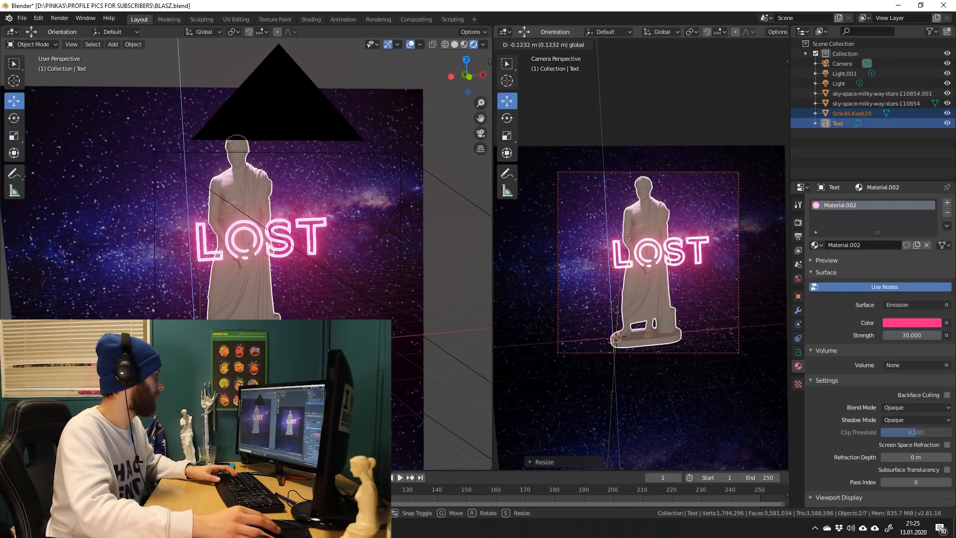
{"action": "key", "text": "ctrl+s"}
{"action": "left_click", "coordinate": [778, 134]}
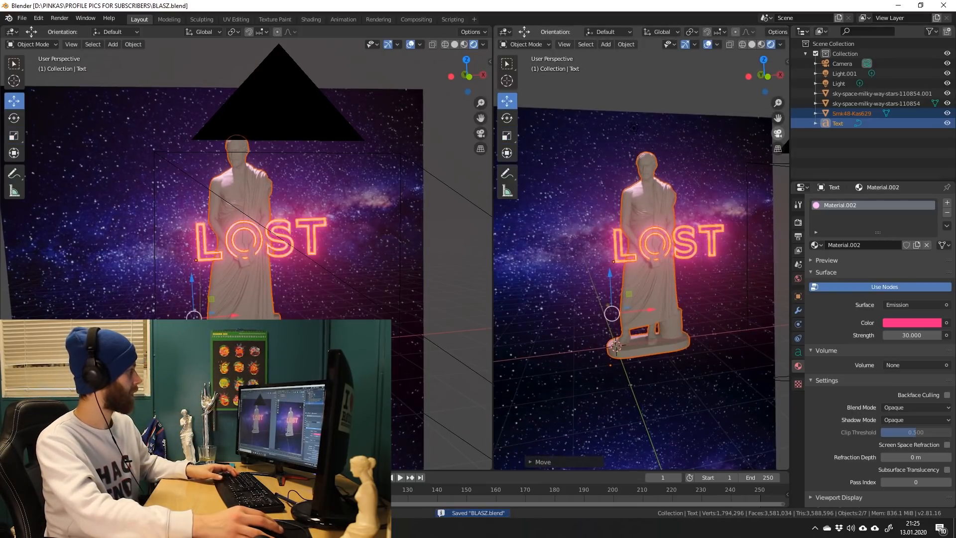
{"action": "left_click", "coordinate": [778, 134]}
{"action": "key", "text": "alt+a"}
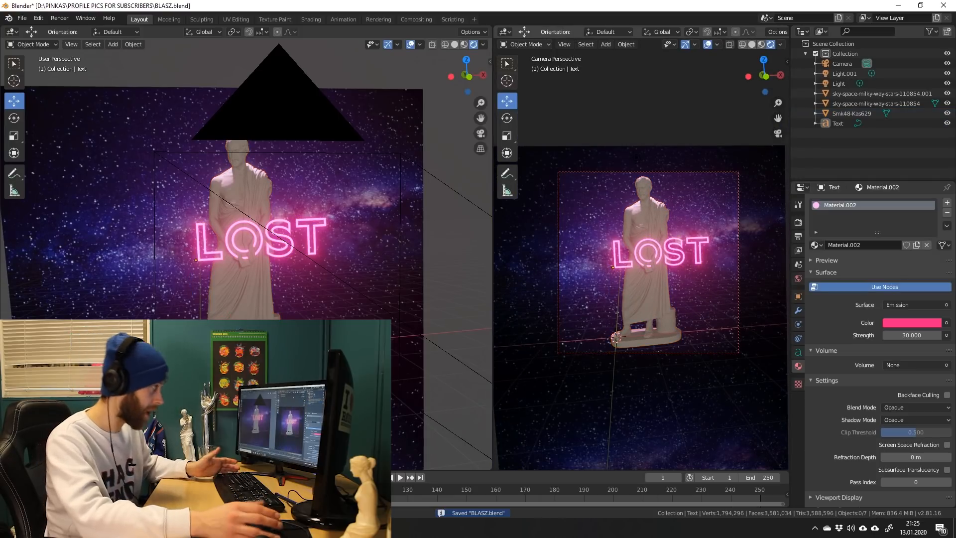
{"action": "key", "text": "Home"}
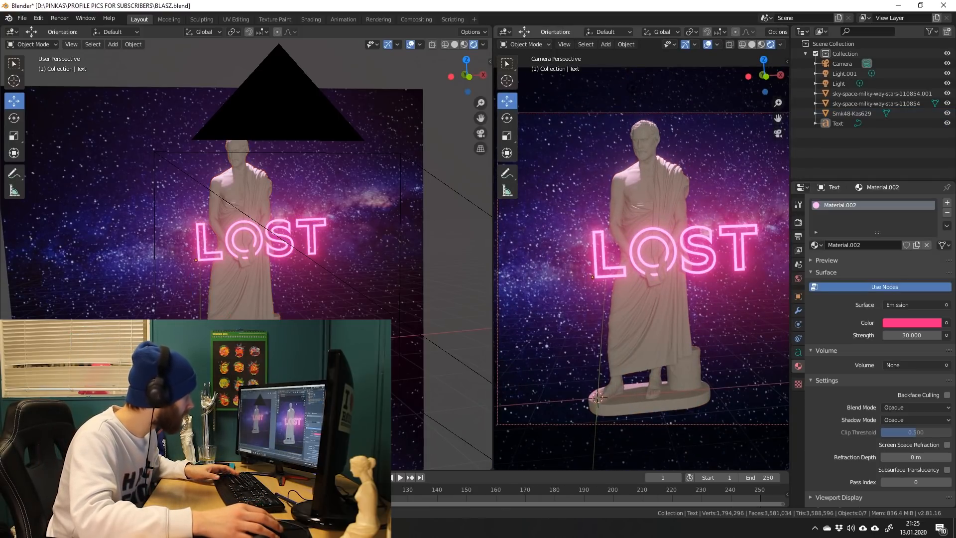
Adjust the statue's material to metallic about 0.49, specular about 0.63 and roughness about 0.66.
{"action": "left_click", "coordinate": [648, 323]}
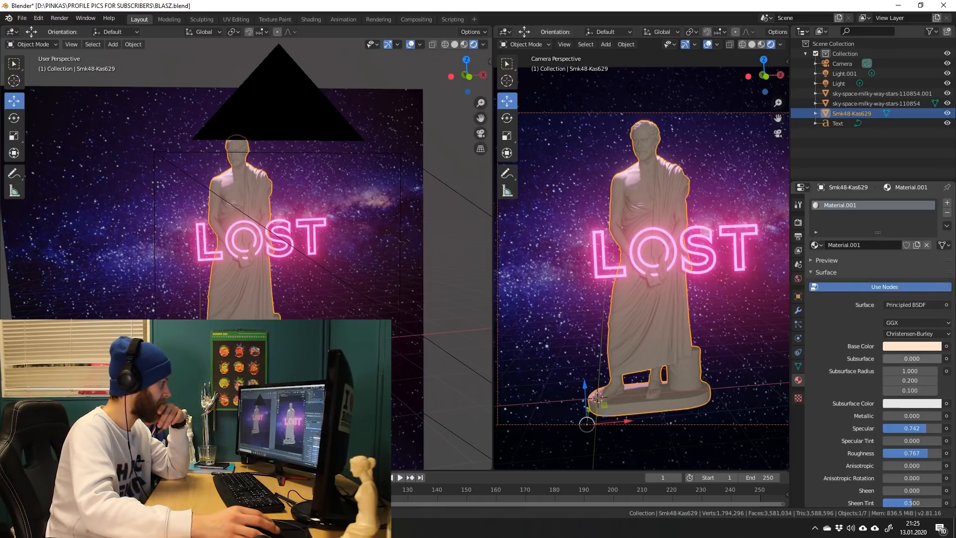
{"action": "scroll", "coordinate": [878, 348], "scroll_direction": "down", "scroll_amount": 3}
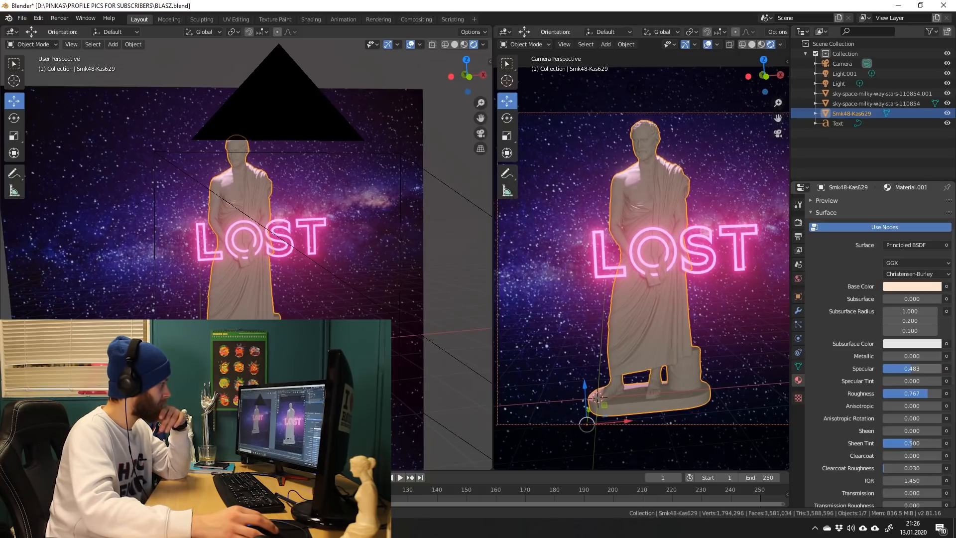
{"action": "scroll", "coordinate": [641, 249], "scroll_direction": "up", "scroll_amount": 2}
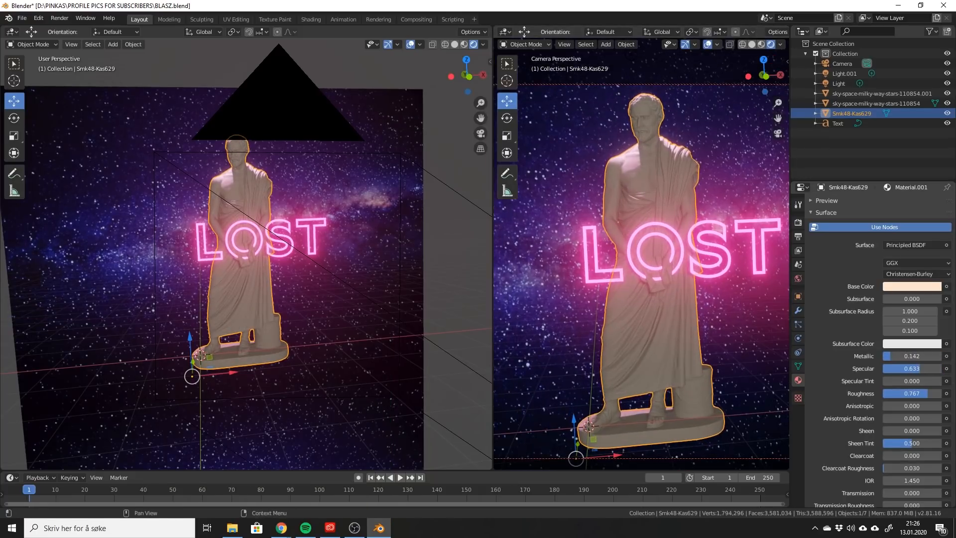
{"action": "mouse_move", "coordinate": [928, 393]}
{"action": "left_mouse_down"}
{"action": "mouse_move", "coordinate": [901, 393]}
{"action": "mouse_move", "coordinate": [919, 393]}
{"action": "left_mouse_up"}
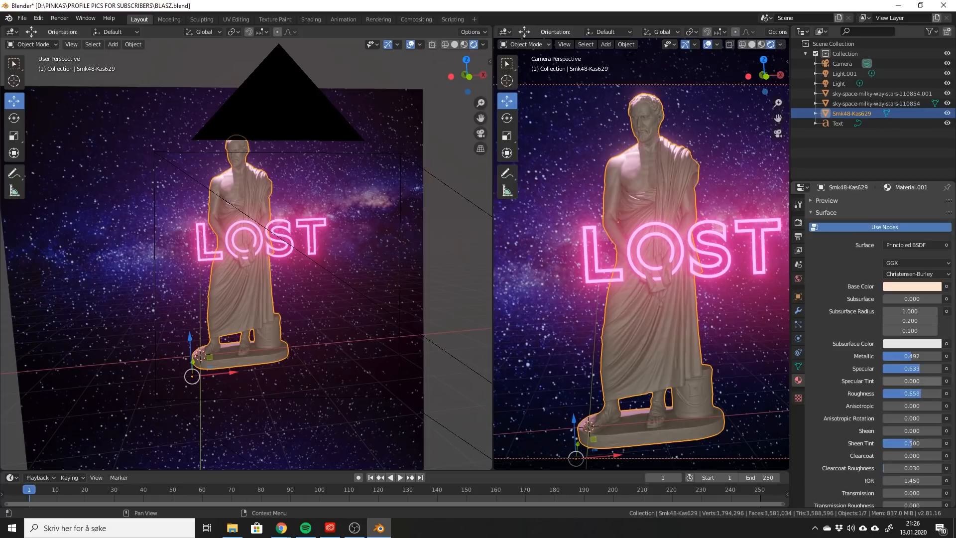
Scale down both Milky Way background planes together and move them up behind the statue and LOST text.
{"action": "scroll", "coordinate": [912, 349], "scroll_direction": "down", "scroll_amount": 2}
{"action": "scroll", "coordinate": [641, 249], "scroll_direction": "down", "scroll_amount": 4}
{"action": "left_click", "coordinate": [706, 209]}
{"action": "scroll", "coordinate": [647, 259], "scroll_direction": "down", "scroll_amount": 5}
{"action": "left_click", "coordinate": [662, 379], "text": "shift"}
{"action": "left_click", "coordinate": [507, 135]}
{"action": "left_click", "coordinate": [506, 101]}
{"action": "left_click_drag", "start_coordinate": [642, 286], "coordinate": [641, 270]}
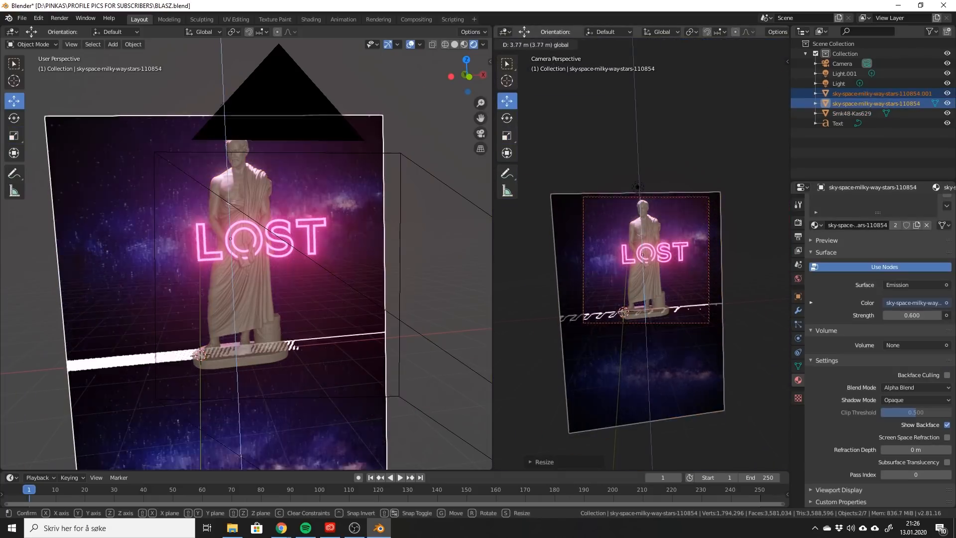
{"action": "left_click_drag", "start_coordinate": [637, 186], "coordinate": [637, 159]}
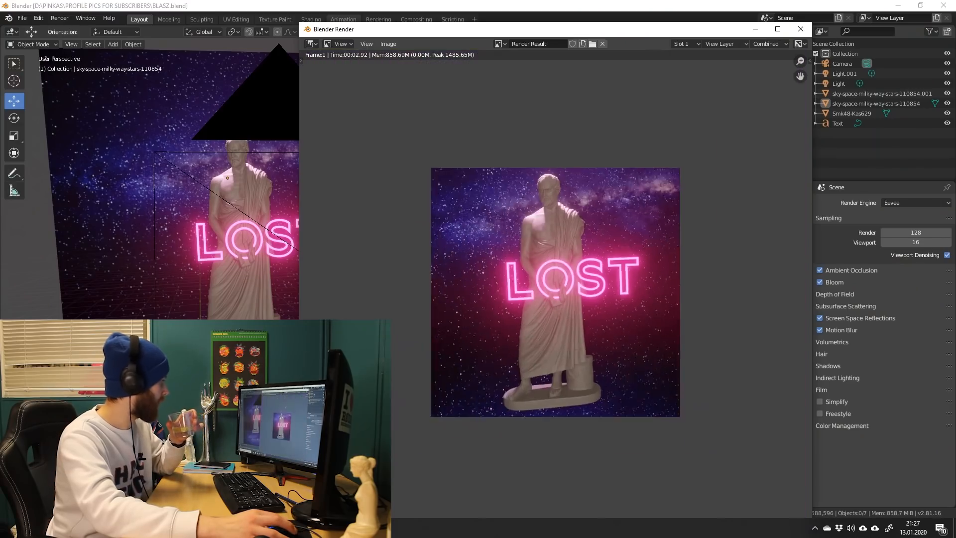
Examine the rendered image up close around the LOST lettering and the statue's hands.
{"action": "scroll", "coordinate": [556, 292], "scroll_direction": "up", "scroll_amount": 1}
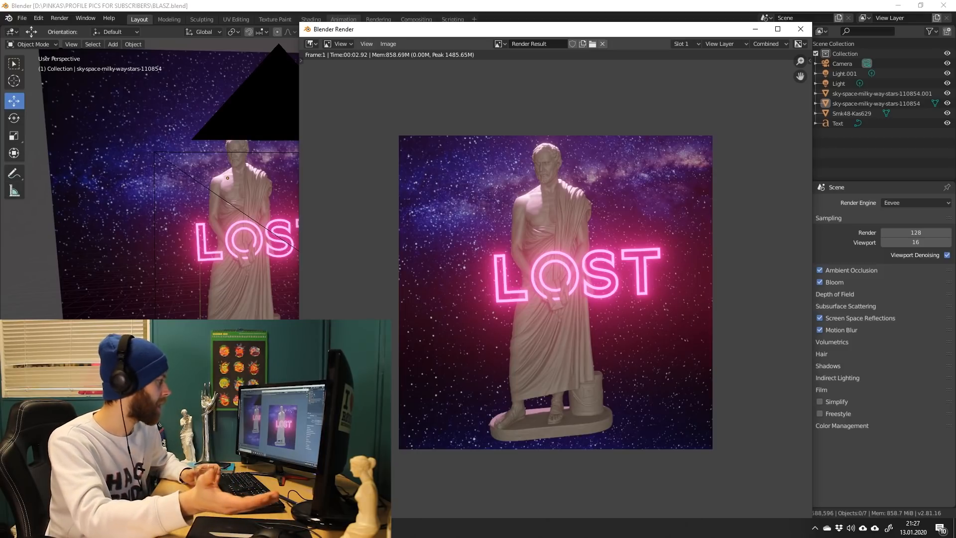
{"action": "scroll", "coordinate": [555, 294], "scroll_direction": "up", "scroll_amount": 6}
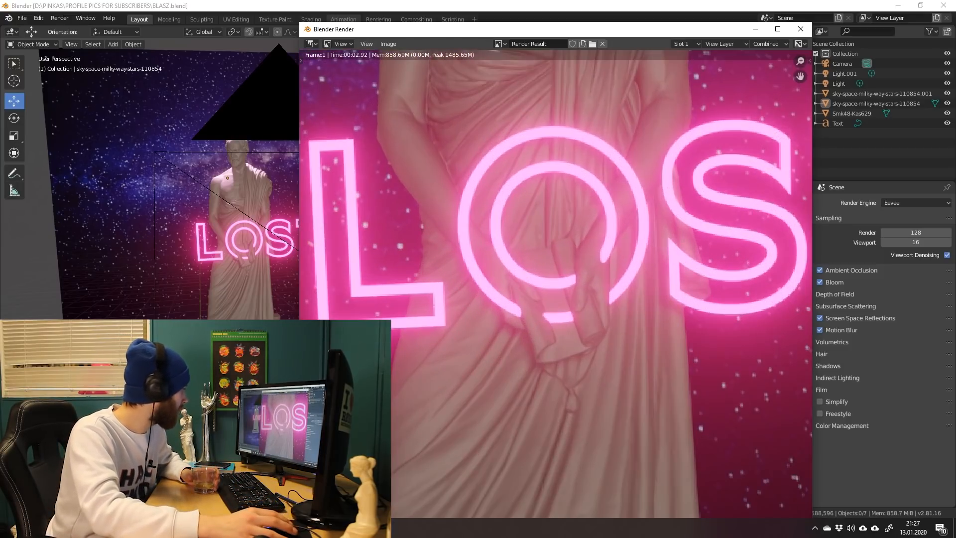
{"action": "scroll", "coordinate": [555, 294], "scroll_direction": "down", "scroll_amount": 4}
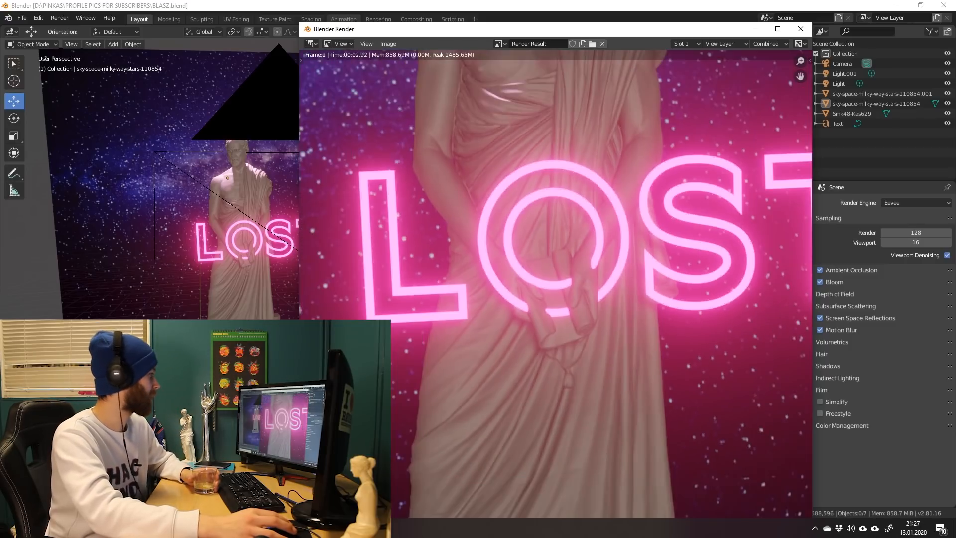
{"action": "scroll", "coordinate": [555, 293], "scroll_direction": "up", "scroll_amount": 4}
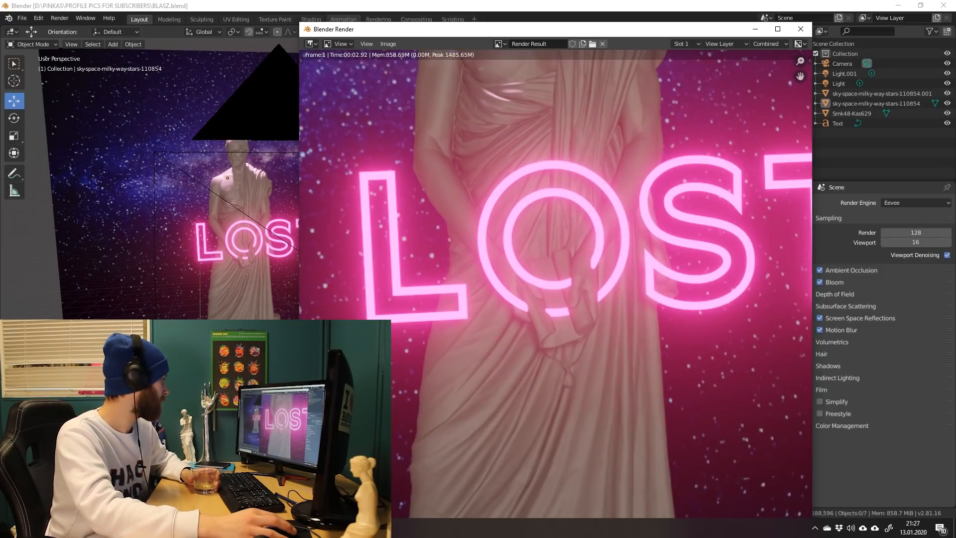
{"action": "scroll", "coordinate": [662, 348], "scroll_direction": "down", "scroll_amount": 1}
{"action": "scroll", "coordinate": [662, 349], "scroll_direction": "up", "scroll_amount": 3}
{"action": "middle_click_drag", "start_coordinate": [556, 289], "coordinate": [574, 284]}
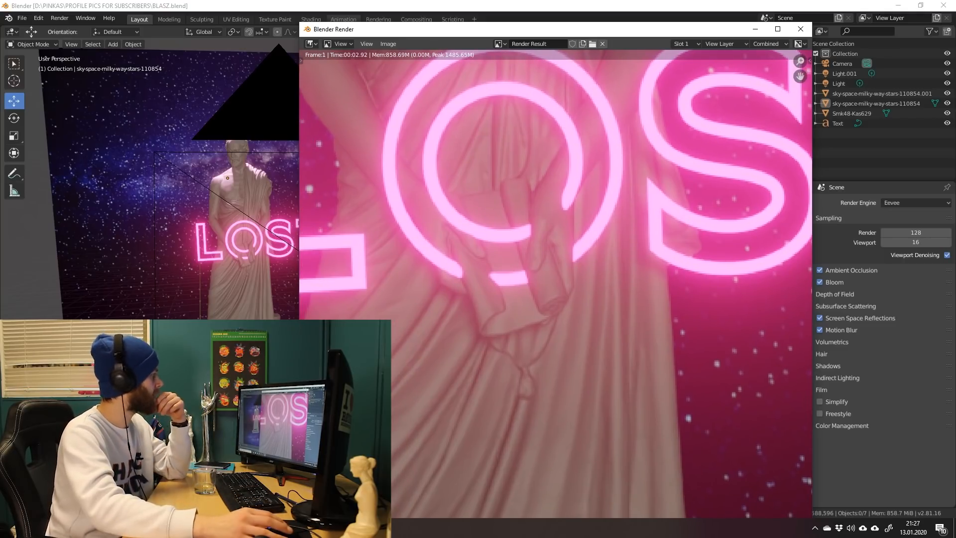
{"action": "key", "text": "Home"}
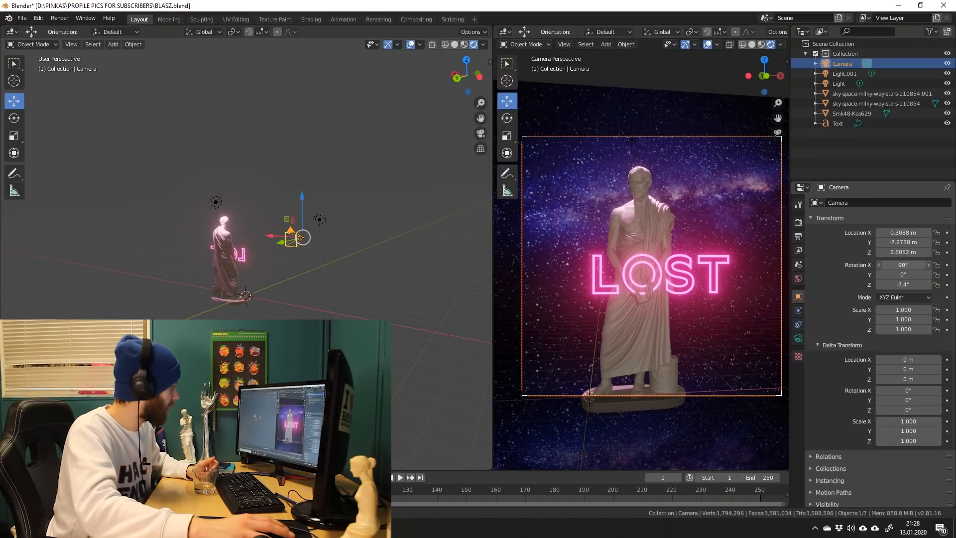
Set the camera's X rotation to 86.9° and shift the camera about 0.14 m along X to recentre the statue.
{"action": "left_click_drag", "start_coordinate": [903, 265], "coordinate": [892, 264]}
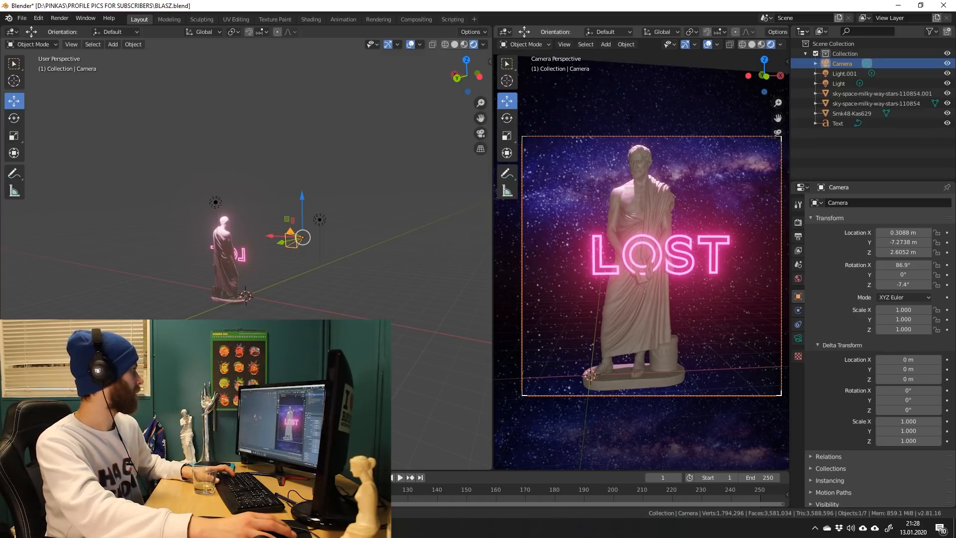
{"action": "left_click", "coordinate": [876, 103]}
{"action": "left_click", "coordinate": [841, 63]}
{"action": "key", "text": "KP_Decimal"}
{"action": "key", "text": "g"}
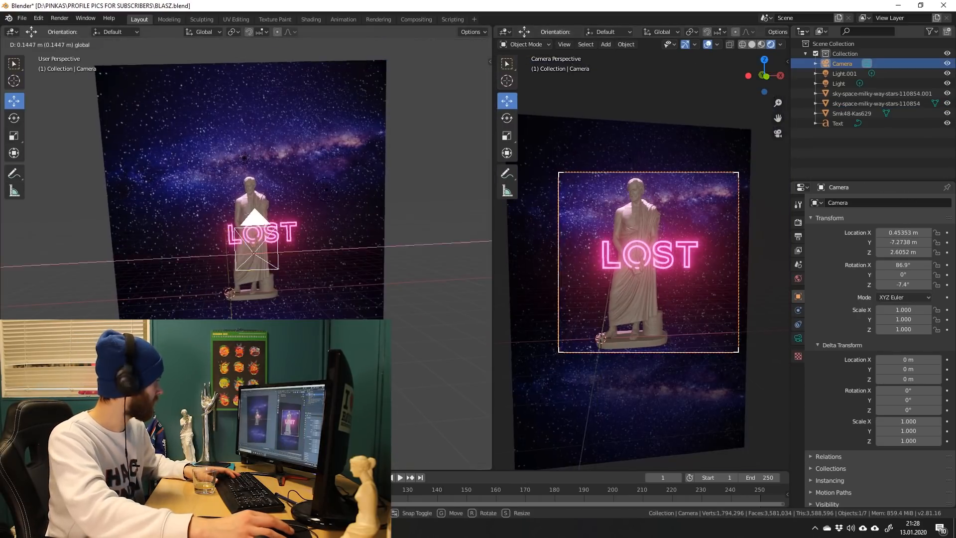
{"action": "key", "text": "Return"}
Examine the statue and the LOST text up close and from the side to compare their positions.
{"action": "left_click", "coordinate": [647, 309]}
{"action": "key", "text": "alt+a"}
{"action": "scroll", "coordinate": [641, 264], "scroll_direction": "up", "scroll_amount": 5}
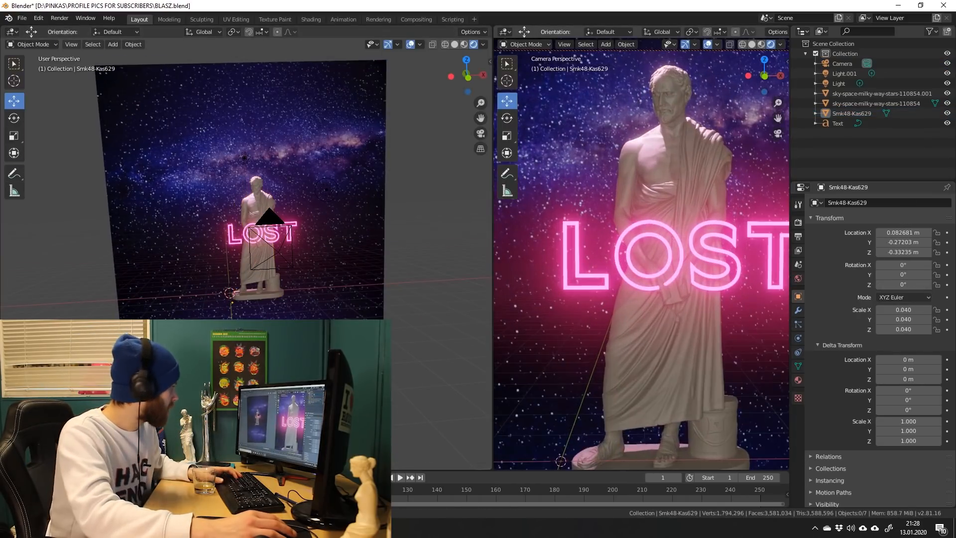
{"action": "left_click", "coordinate": [641, 264]}
{"action": "scroll", "coordinate": [641, 264], "scroll_direction": "down", "scroll_amount": 5}
{"action": "left_click_drag", "start_coordinate": [764, 76], "coordinate": [766, 78]}
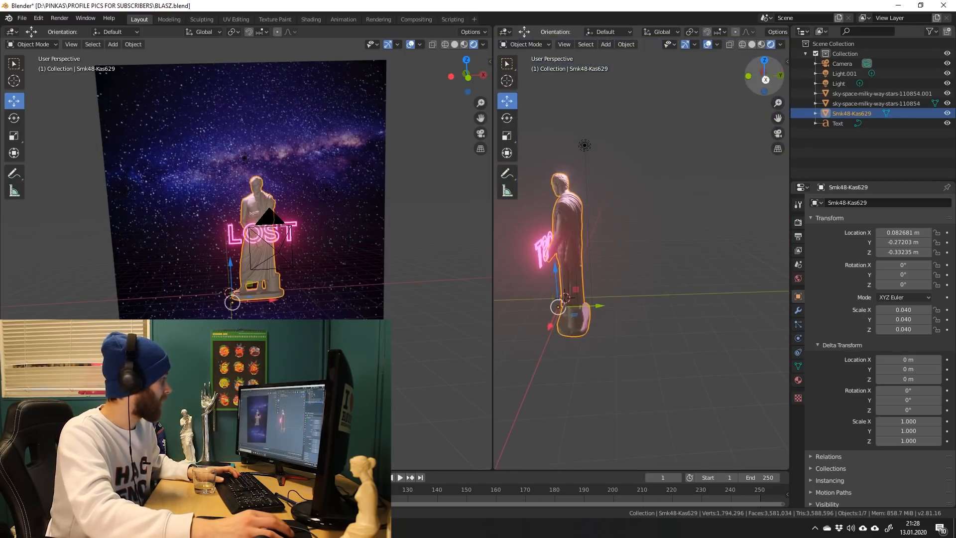
{"action": "scroll", "coordinate": [643, 249], "scroll_direction": "up", "scroll_amount": 5}
{"action": "left_click", "coordinate": [838, 123]}
{"action": "left_click", "coordinate": [851, 113]}
{"action": "middle_click_drag", "start_coordinate": [642, 249], "coordinate": [667, 234]}
Shift the LOST text along X to about 0.24 m while checking it in the camera view.
{"action": "left_click", "coordinate": [837, 123]}
{"action": "key", "text": "KP_0"}
{"action": "scroll", "coordinate": [642, 249], "scroll_direction": "down", "scroll_amount": 3}
{"action": "scroll", "coordinate": [643, 249], "scroll_direction": "up", "scroll_amount": 3}
{"action": "key", "text": "g"}
{"action": "key", "text": "x"}
{"action": "key", "text": "Return"}
{"action": "scroll", "coordinate": [642, 249], "scroll_direction": "up", "scroll_amount": 3}
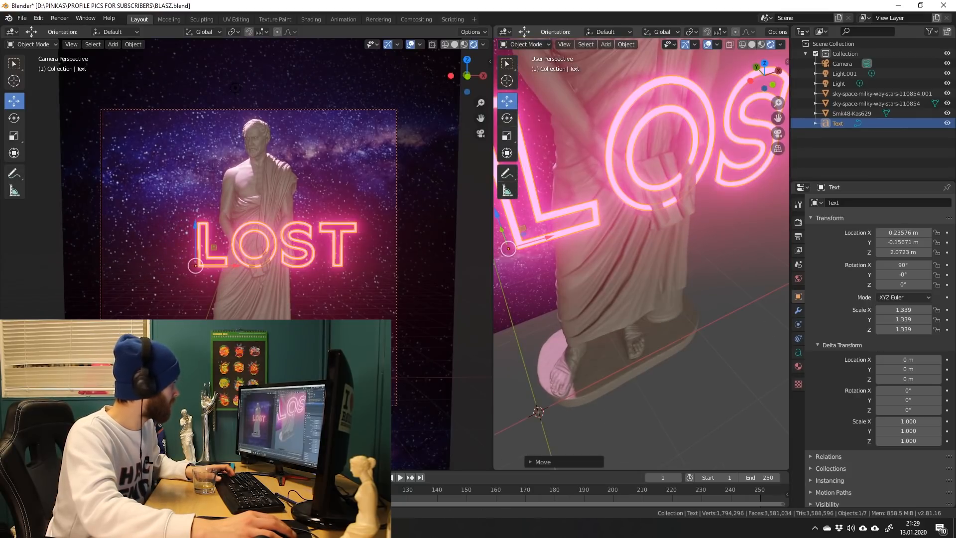
Lower the LOST text by about 0.31 m along Z and shift it about 0.06 m along X.
{"action": "key", "text": "g"}
{"action": "key", "text": "z"}
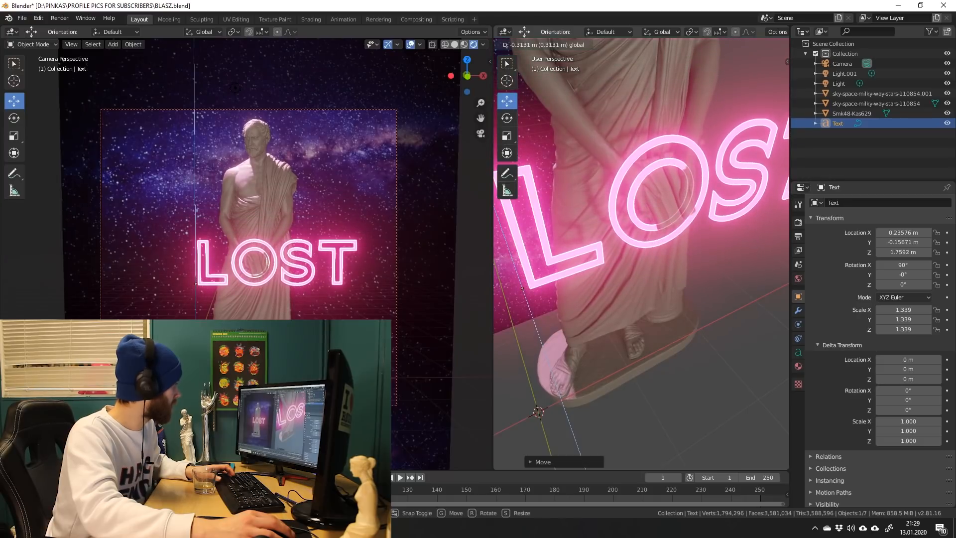
{"action": "key", "text": "Return"}
{"action": "key", "text": "g"}
{"action": "key", "text": "x"}
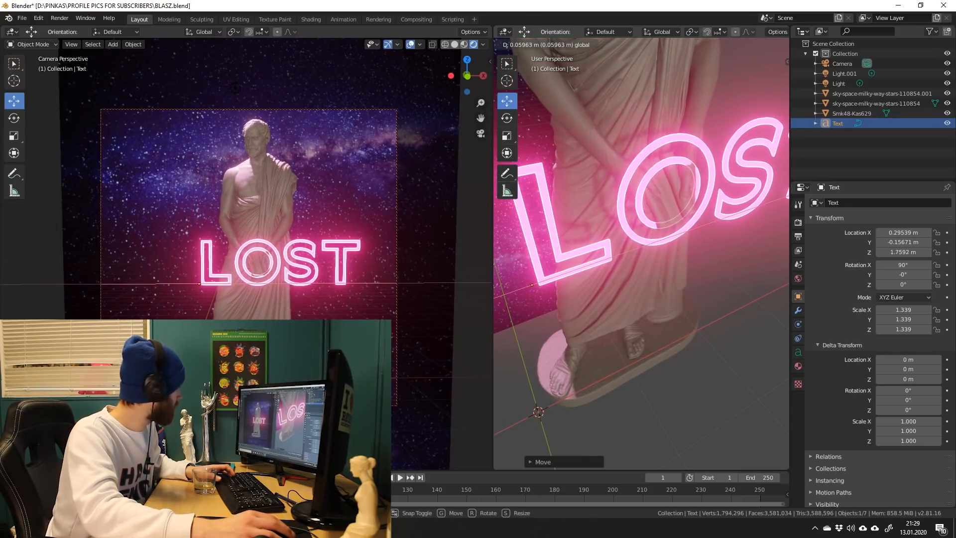
{"action": "key", "text": "Return"}
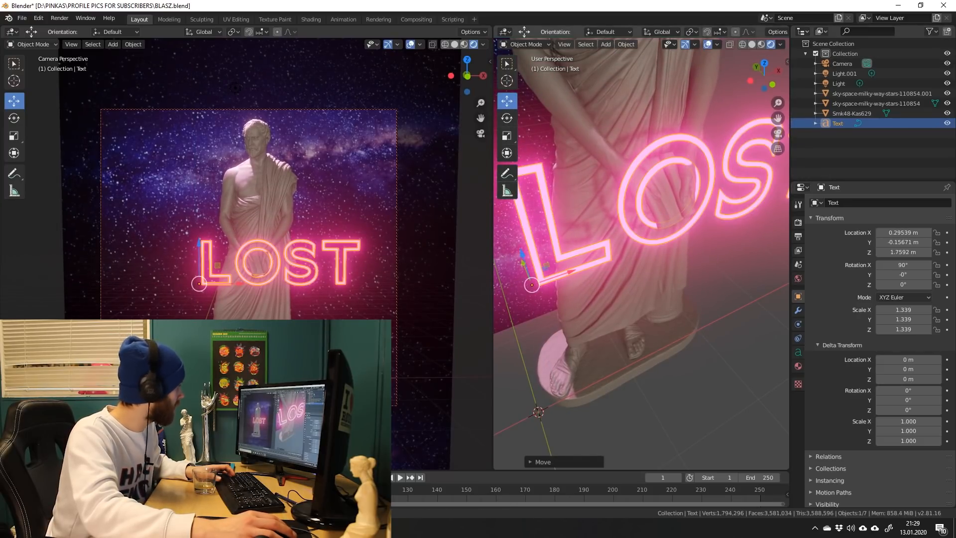
Fine-tune the LOST text's location to about 0.32 m in X and 1.78 m in Z, and deselect it.
{"action": "key", "text": "g"}
{"action": "key", "text": "z"}
{"action": "key", "text": "Return"}
{"action": "key", "text": "g"}
{"action": "key", "text": "x"}
{"action": "key", "text": "Return"}
{"action": "key", "text": "alt+a"}
{"action": "middle_click_drag", "start_coordinate": [687, 154], "coordinate": [577, 150]}
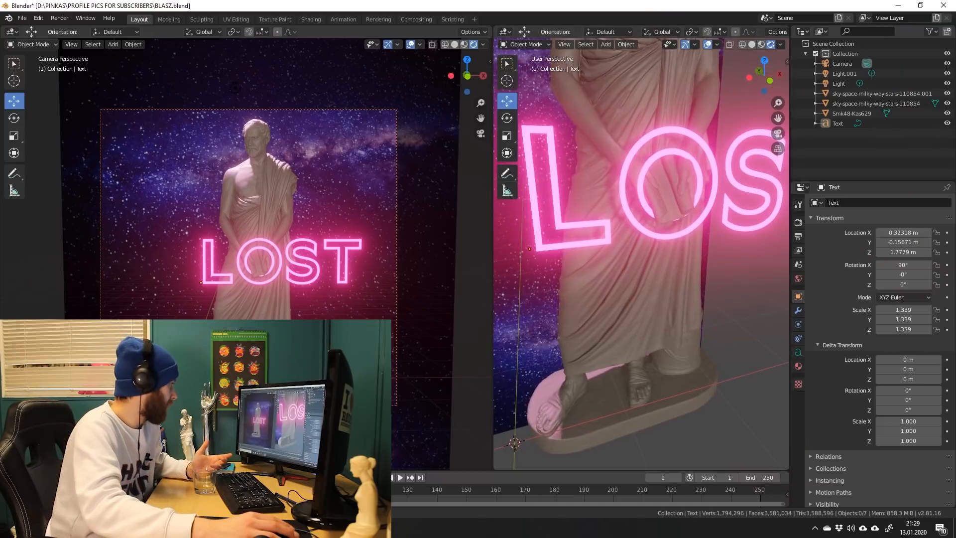
{"action": "scroll", "coordinate": [642, 254], "scroll_direction": "down", "scroll_amount": 3}
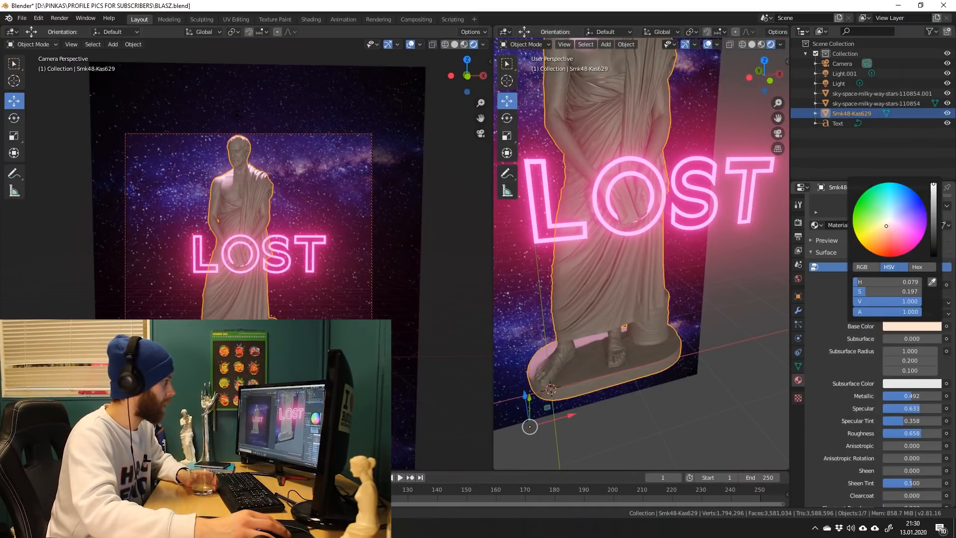
Adjust the statue material's base color to a slightly darker, warm cream tone.
{"action": "mouse_move", "coordinate": [886, 226]}
{"action": "left_mouse_down"}
{"action": "mouse_move", "coordinate": [864, 227]}
{"action": "mouse_move", "coordinate": [855, 214]}
{"action": "mouse_move", "coordinate": [887, 217]}
{"action": "left_mouse_up"}
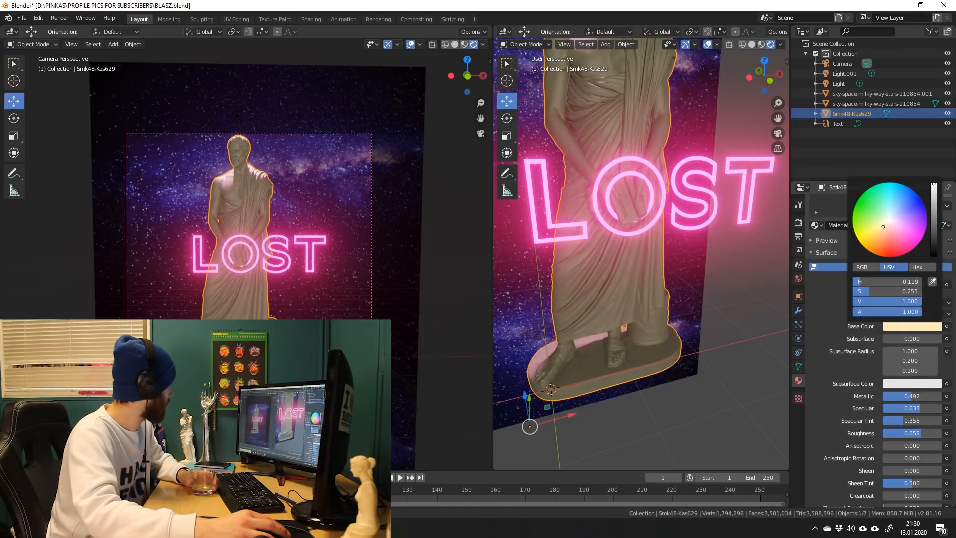
{"action": "left_click_drag", "start_coordinate": [934, 185], "coordinate": [933, 192]}
{"action": "left_click_drag", "start_coordinate": [883, 225], "coordinate": [887, 230]}
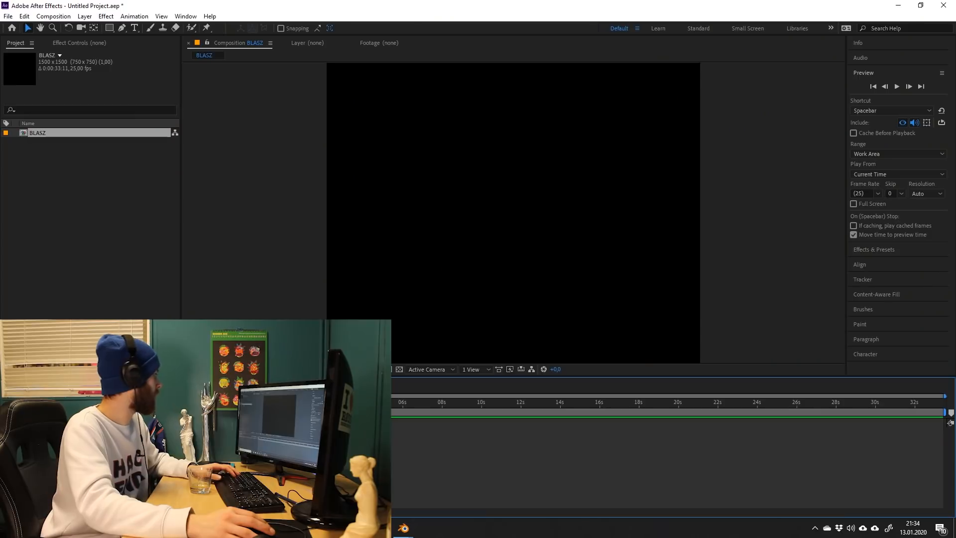
Switch to After Effects and create a project folder named IMAGE for the rendered picture.
{"action": "right_click", "coordinate": [46, 156]}
{"action": "left_click", "coordinate": [80, 174]}
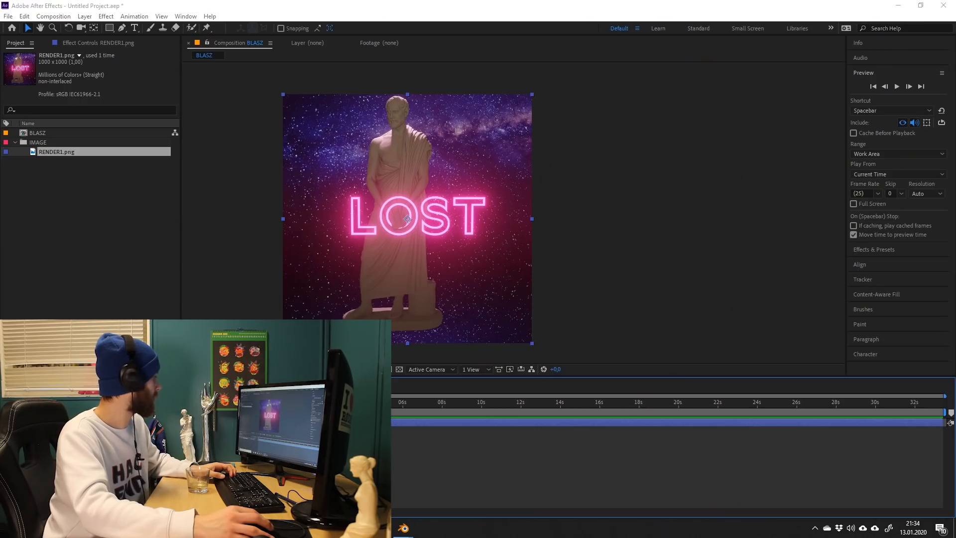
{"action": "left_click", "coordinate": [299, 468]}
{"action": "left_click", "coordinate": [75, 422]}
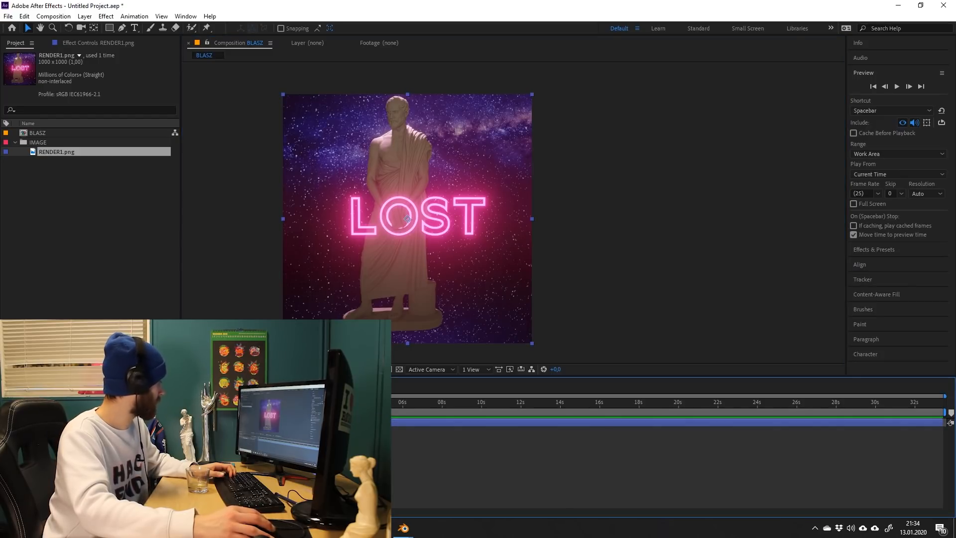
Rename the open composition as TRICOLOR in its composition settings.
{"action": "left_click", "coordinate": [53, 17]}
{"action": "left_click", "coordinate": [80, 42]}
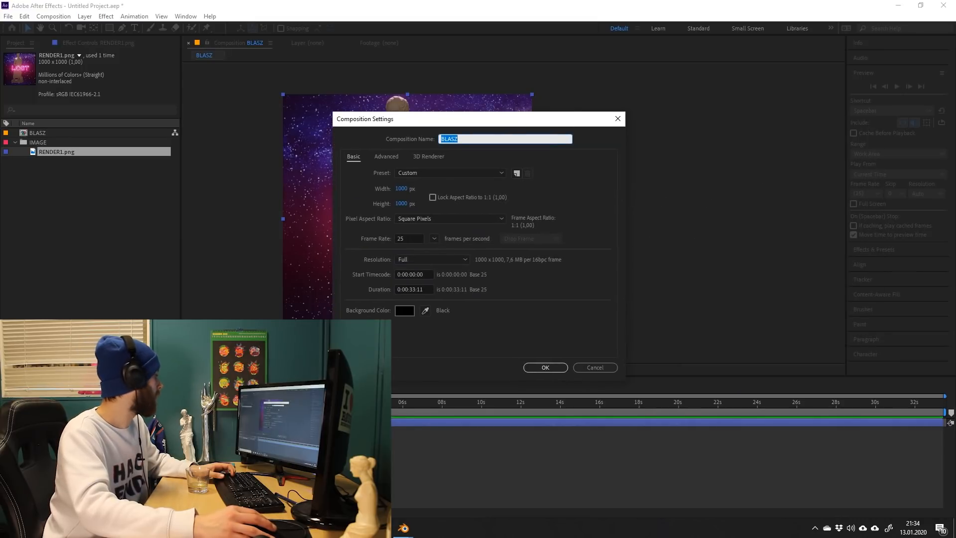
{"action": "type", "text": "TRICOLOR"}
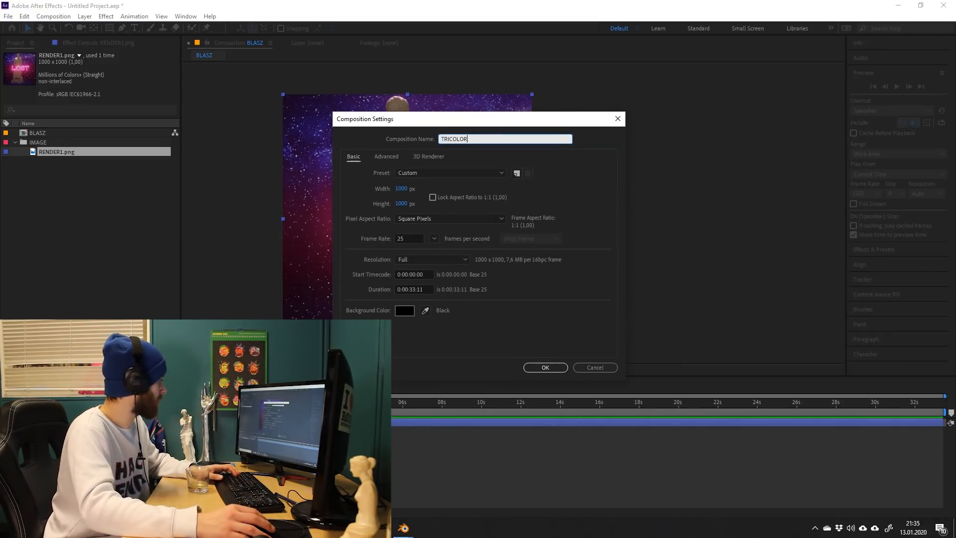
{"action": "key", "text": "Return"}
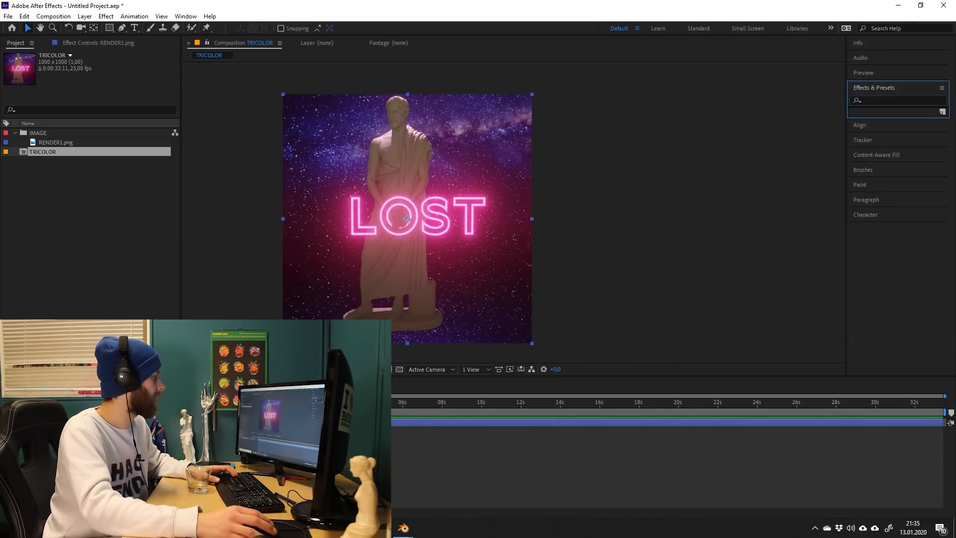
Apply the Set Channels effect to the RENDER1.png layer and duplicate that layer twice.
{"action": "type", "text": "set c"}
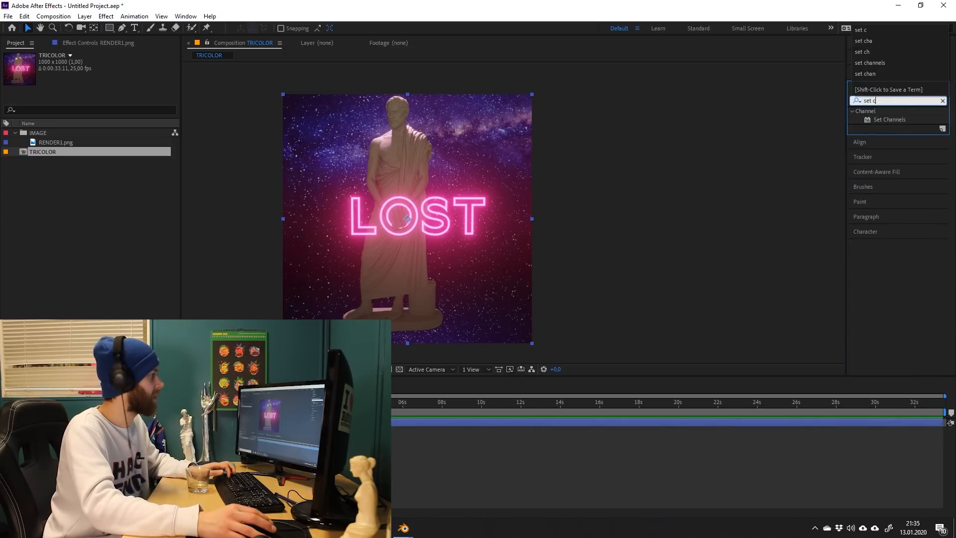
{"action": "left_click_drag", "start_coordinate": [889, 120], "coordinate": [100, 422]}
{"action": "left_click", "coordinate": [96, 422]}
{"action": "key", "text": "ctrl+d"}
{"action": "key", "text": "ctrl+d"}
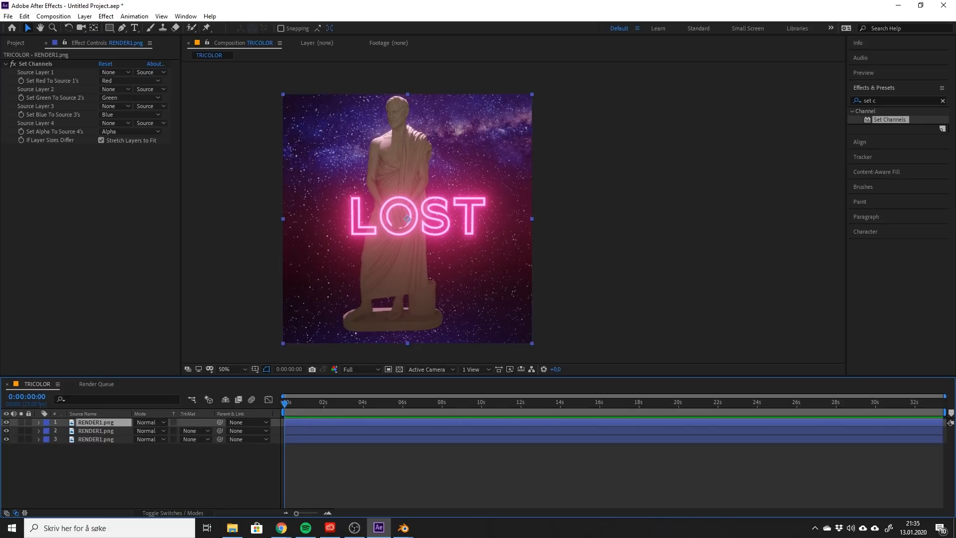
Turn off the green and blue channels on the first RENDER1.png layer to keep only red.
{"action": "left_click", "coordinate": [131, 98]}
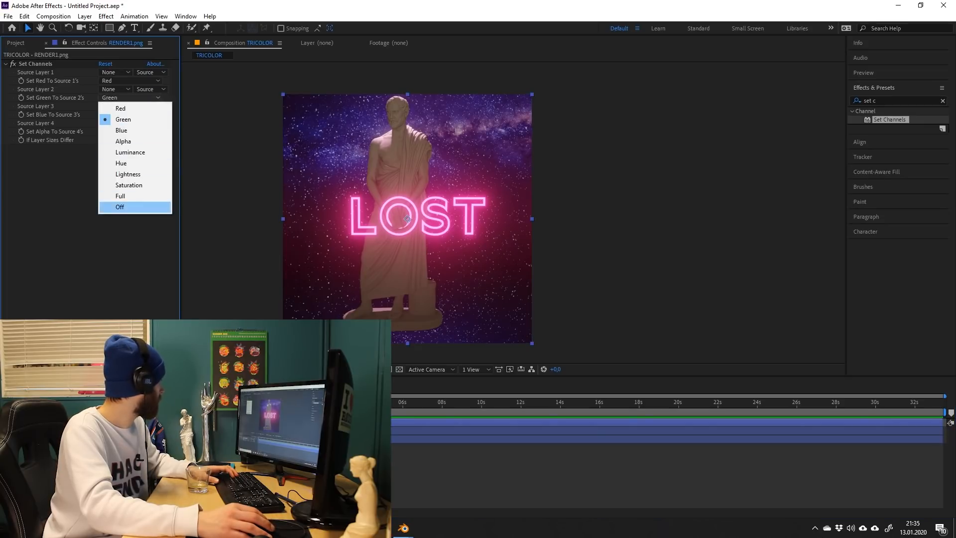
{"action": "left_click", "coordinate": [119, 207]}
{"action": "left_click", "coordinate": [131, 114]}
{"action": "left_click", "coordinate": [120, 223]}
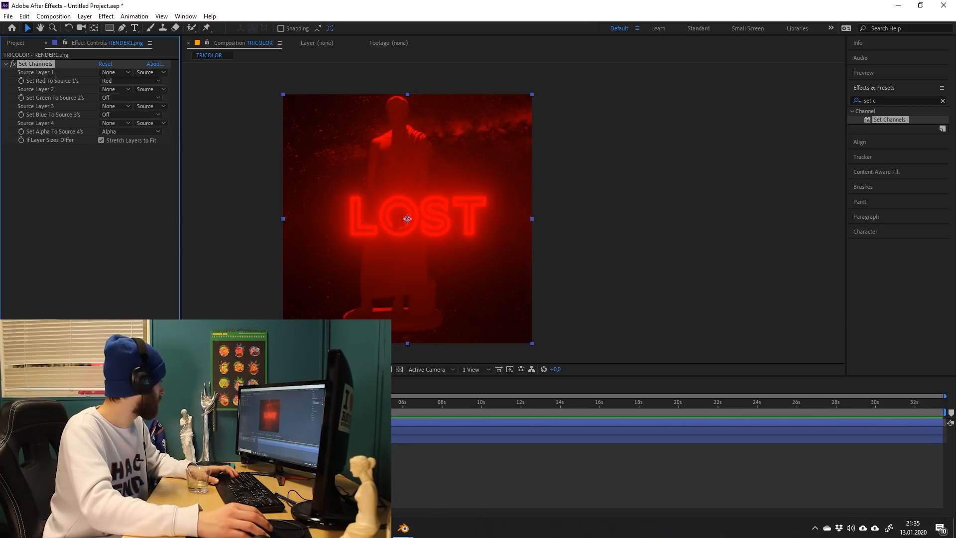
Turn off the red and green channels on the second RENDER1.png layer to keep only blue.
{"action": "left_click", "coordinate": [74, 430]}
{"action": "left_click", "coordinate": [131, 81]}
{"action": "left_click", "coordinate": [119, 190]}
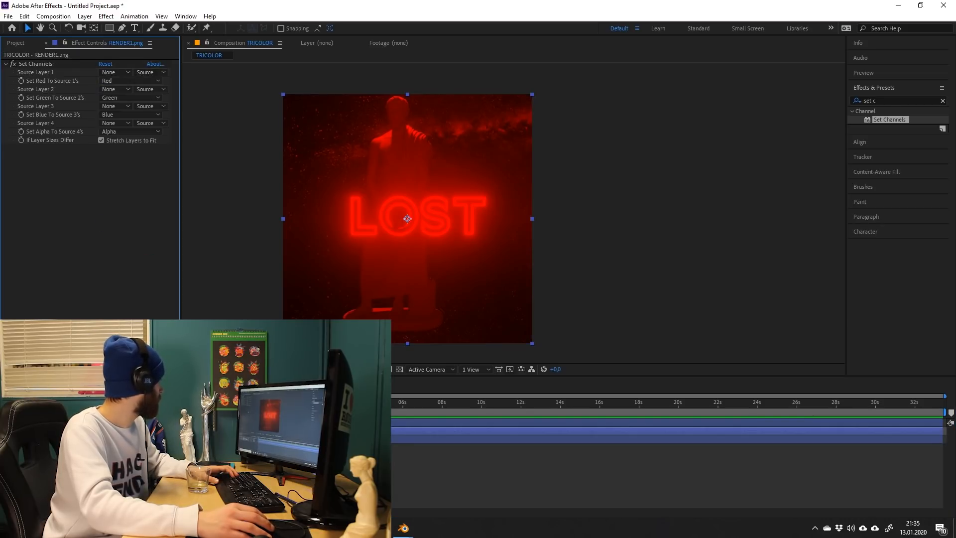
{"action": "left_click", "coordinate": [130, 81]}
{"action": "left_click", "coordinate": [120, 190]}
{"action": "left_click", "coordinate": [130, 98]}
{"action": "left_click", "coordinate": [119, 207]}
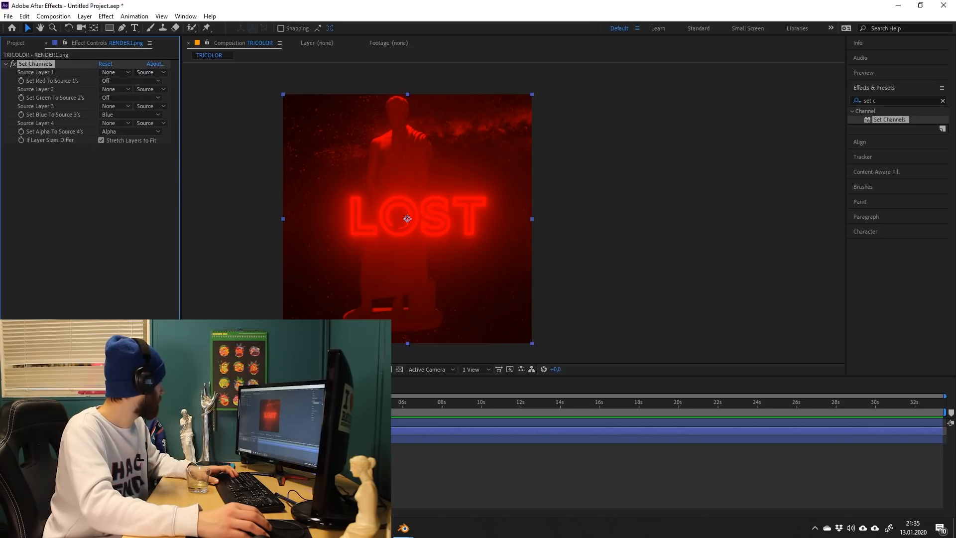
Turn off the red and blue channels on the third RENDER1.png layer to keep only green.
{"action": "left_click", "coordinate": [95, 439]}
{"action": "left_click", "coordinate": [131, 81]}
{"action": "left_click", "coordinate": [120, 190]}
{"action": "left_click", "coordinate": [130, 114]}
{"action": "left_click", "coordinate": [119, 223]}
Change the blending mode of the three channel layers together so their colors combine into the full image.
{"action": "left_click", "coordinate": [102, 491]}
{"action": "left_click_drag", "start_coordinate": [102, 490], "coordinate": [103, 422]}
{"action": "left_click", "coordinate": [158, 422]}
{"action": "left_click", "coordinate": [181, 186]}
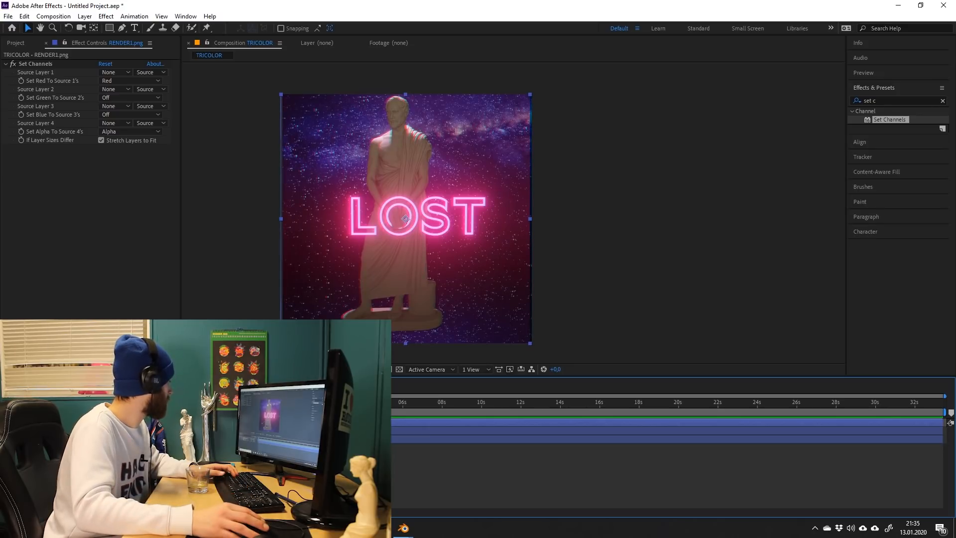
{"action": "left_click", "coordinate": [75, 430]}
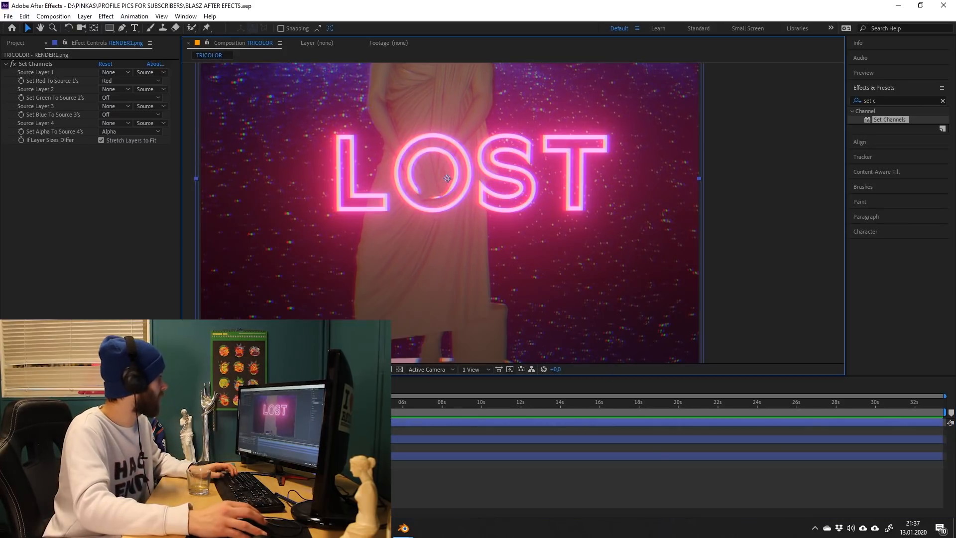
Examine the color-channel fringing on the statue, the LOST text and the stars at different magnifications.
{"action": "scroll", "coordinate": [431, 268], "scroll_direction": "down", "scroll_amount": 1}
{"action": "left_click", "coordinate": [323, 485]}
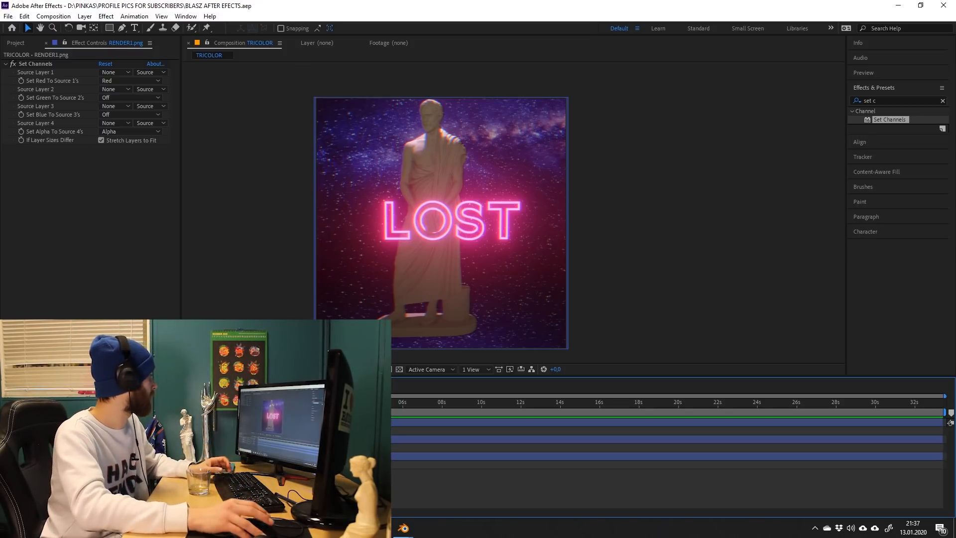
{"action": "scroll", "coordinate": [461, 143], "scroll_direction": "up", "scroll_amount": 2}
{"action": "scroll", "coordinate": [415, 93], "scroll_direction": "down", "scroll_amount": 2}
{"action": "scroll", "coordinate": [400, 86], "scroll_direction": "up", "scroll_amount": 2}
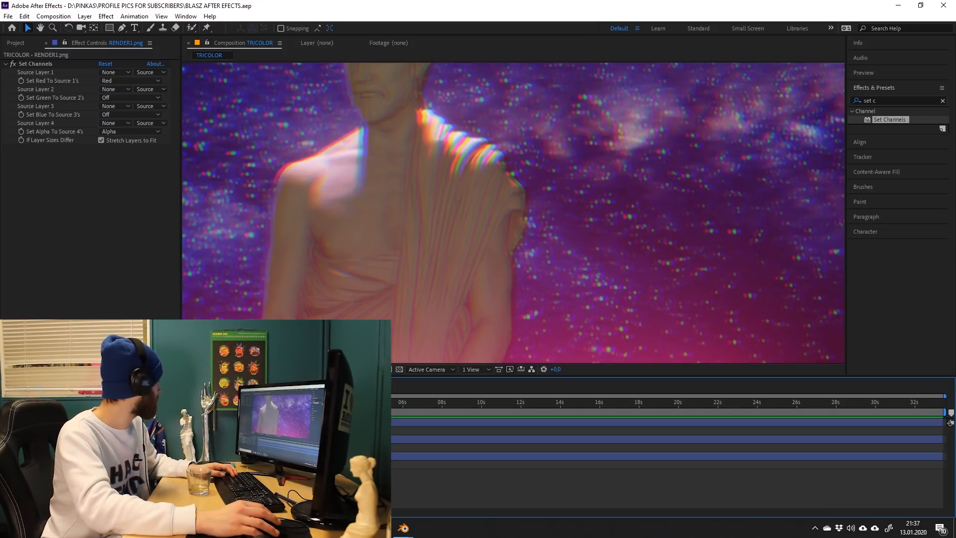
{"action": "scroll", "coordinate": [514, 213], "scroll_direction": "down", "scroll_amount": 3}
{"action": "middle_click_drag", "start_coordinate": [488, 249], "coordinate": [518, 145]}
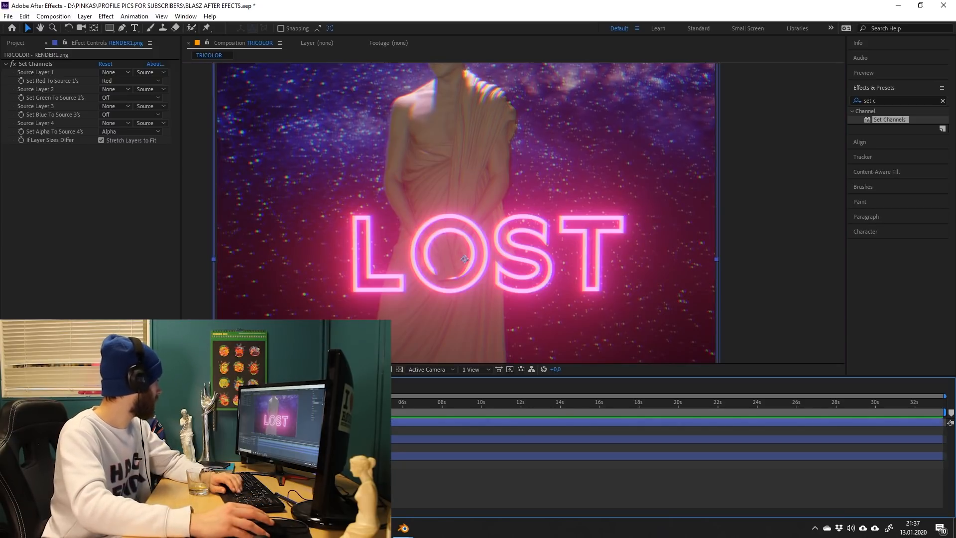
Select the separate channel layers and all of them together to inspect the offset between their anchor points.
{"action": "left_click", "coordinate": [75, 439]}
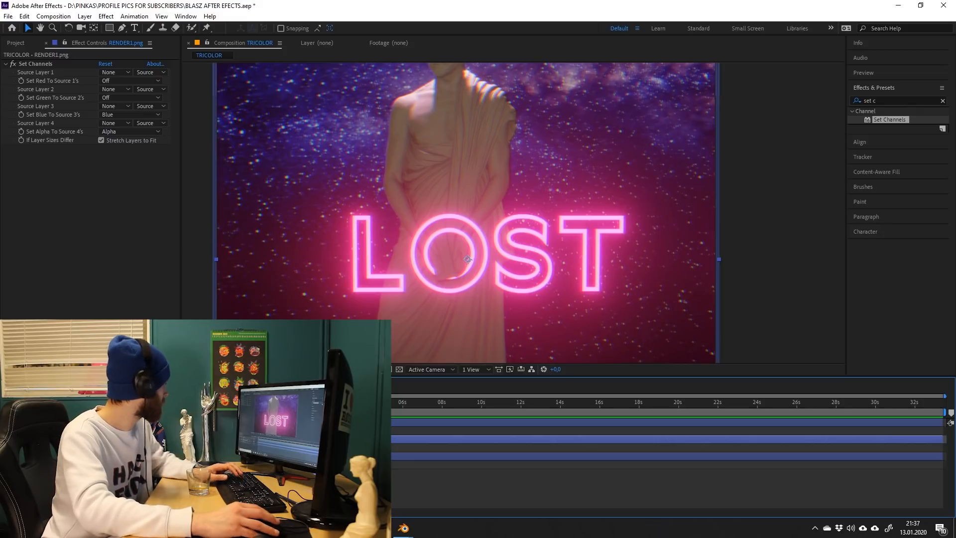
{"action": "left_click", "coordinate": [75, 455]}
{"action": "key", "text": "ctrl+a"}
{"action": "scroll", "coordinate": [465, 259], "scroll_direction": "up", "scroll_amount": 6}
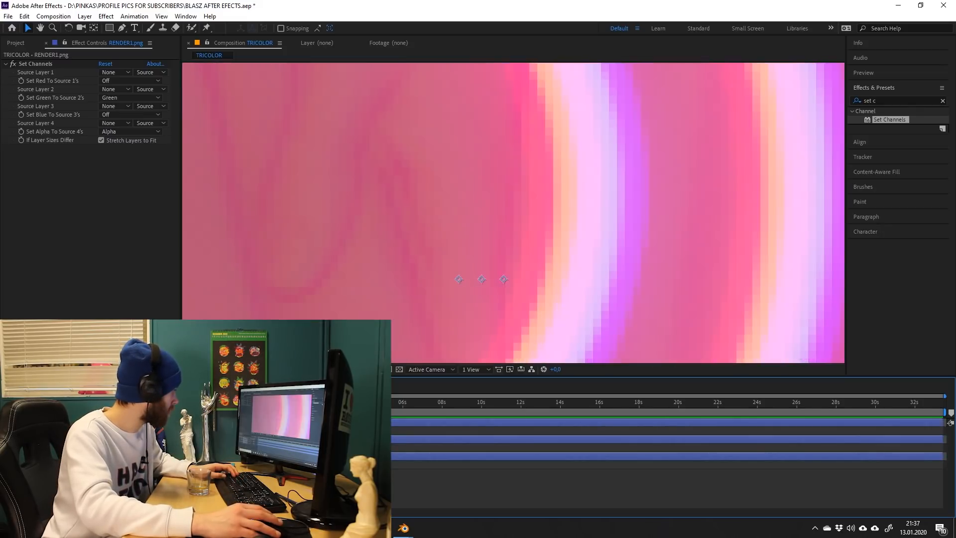
{"action": "scroll", "coordinate": [466, 258], "scroll_direction": "down", "scroll_amount": 7}
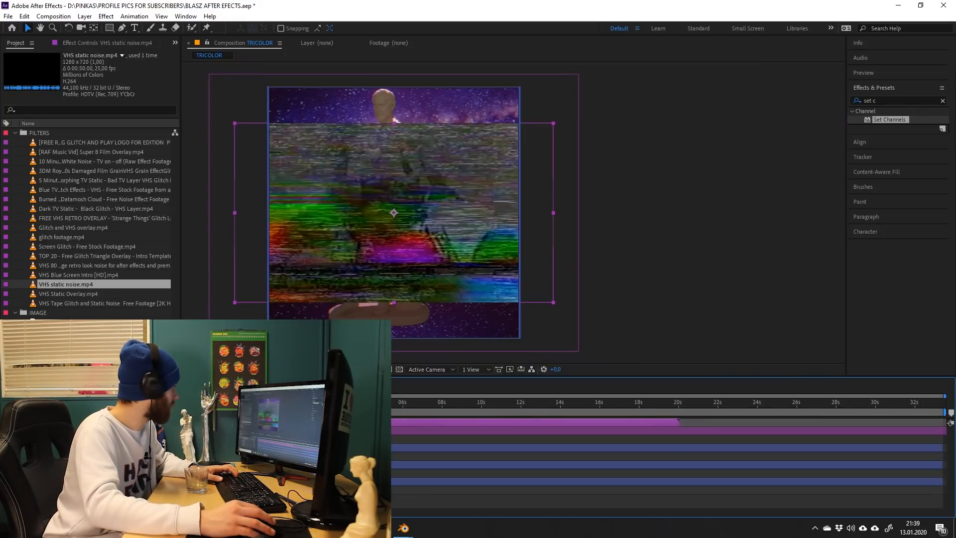
Slide VHS static noise.mp4 earlier and blend it over the image, enlarged proportionally to cover the whole composition.
{"action": "left_click_drag", "start_coordinate": [356, 422], "coordinate": [325, 422]}
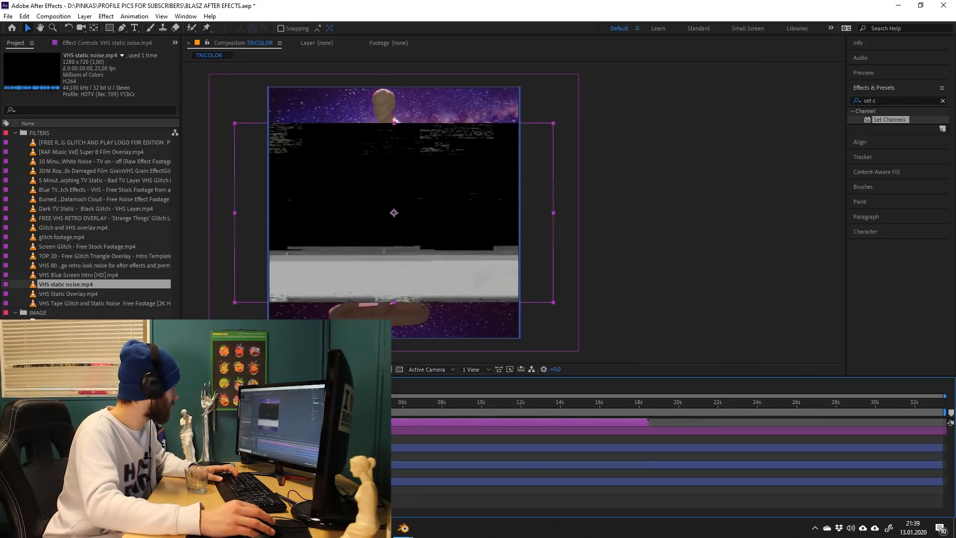
{"action": "left_click_drag", "start_coordinate": [553, 122], "coordinate": [628, 80], "text": "shift"}
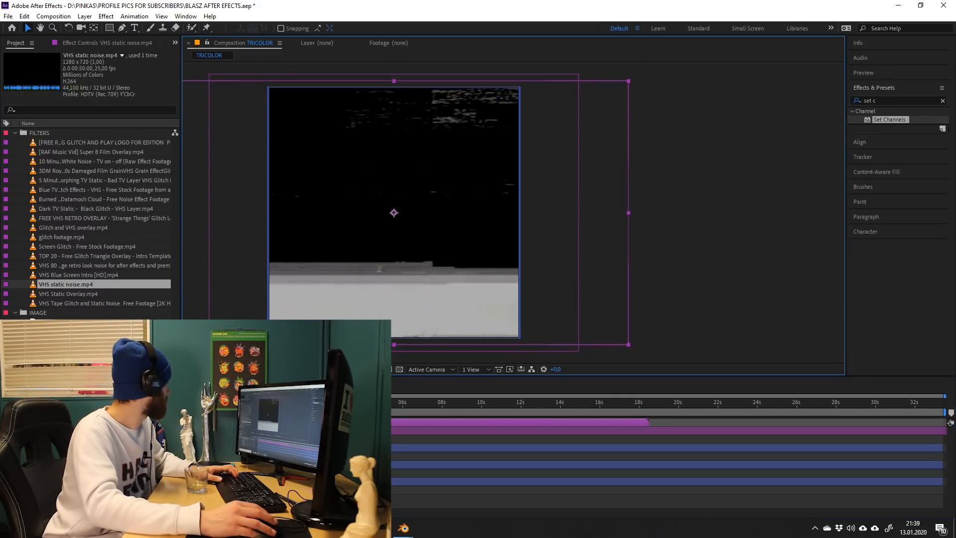
{"action": "left_click", "coordinate": [180, 422]}
{"action": "left_click", "coordinate": [187, 208]}
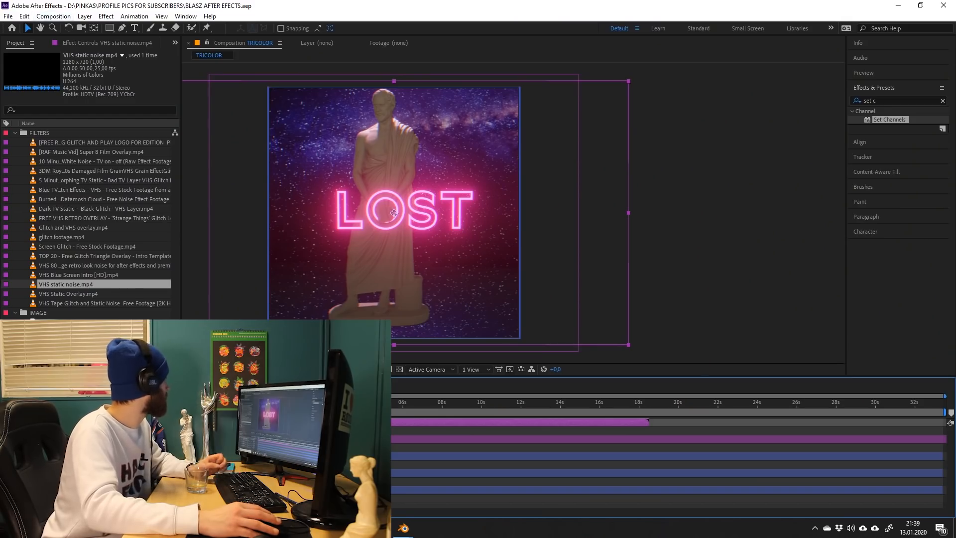
Save the current composition frame as a still file in the PROFILE PICS FOR SUBSCRIBERS folder inside PINKAS.
{"action": "left_click", "coordinate": [53, 17]}
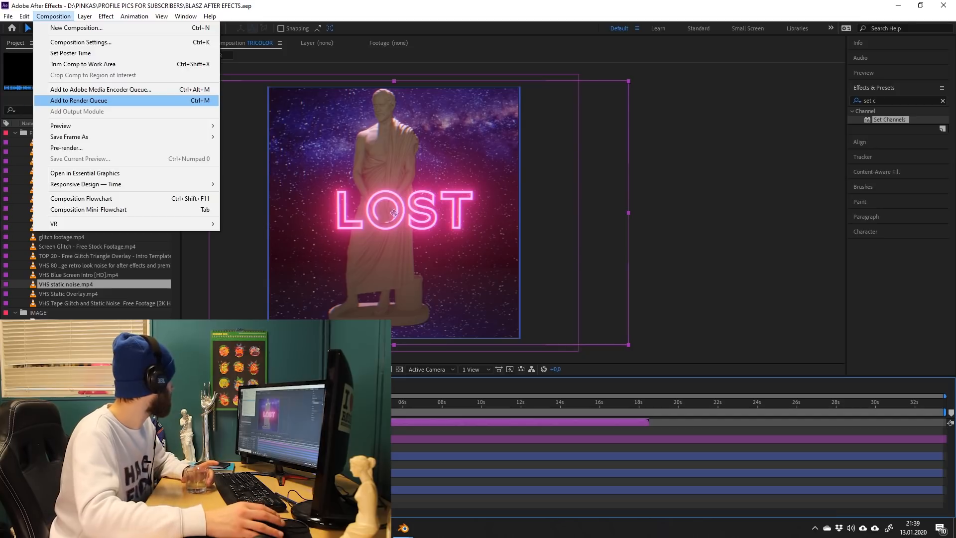
{"action": "mouse_move", "coordinate": [74, 136]}
{"action": "left_click", "coordinate": [244, 137]}
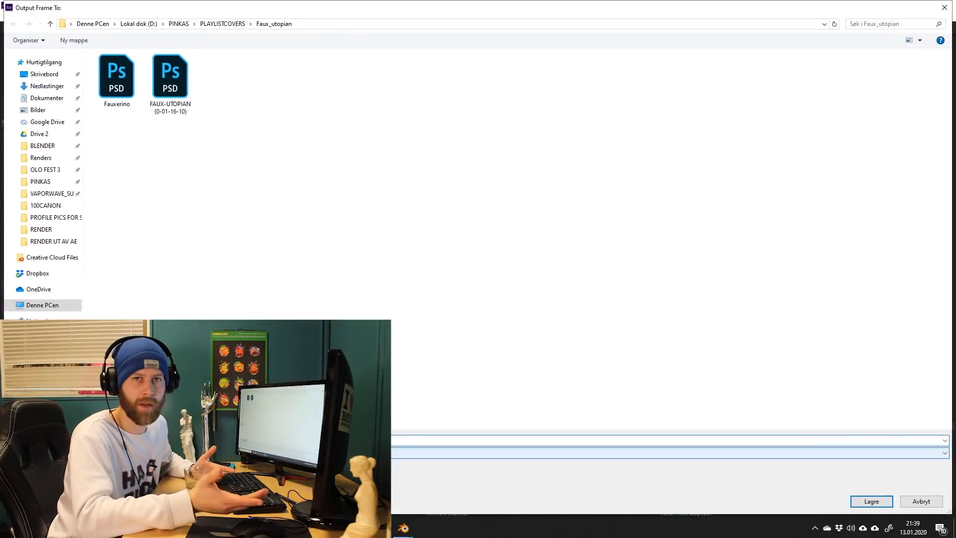
{"action": "left_click", "coordinate": [179, 24]}
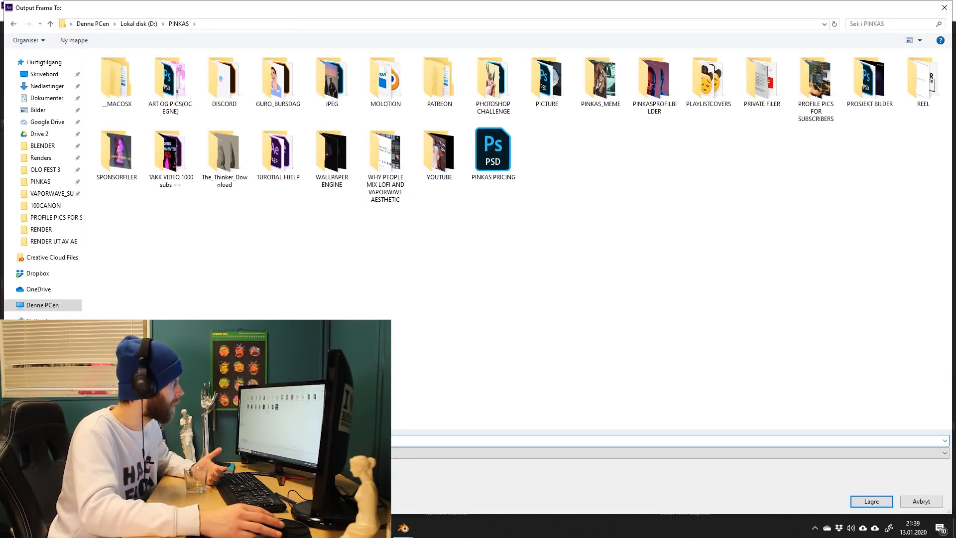
{"action": "double_click", "coordinate": [815, 82]}
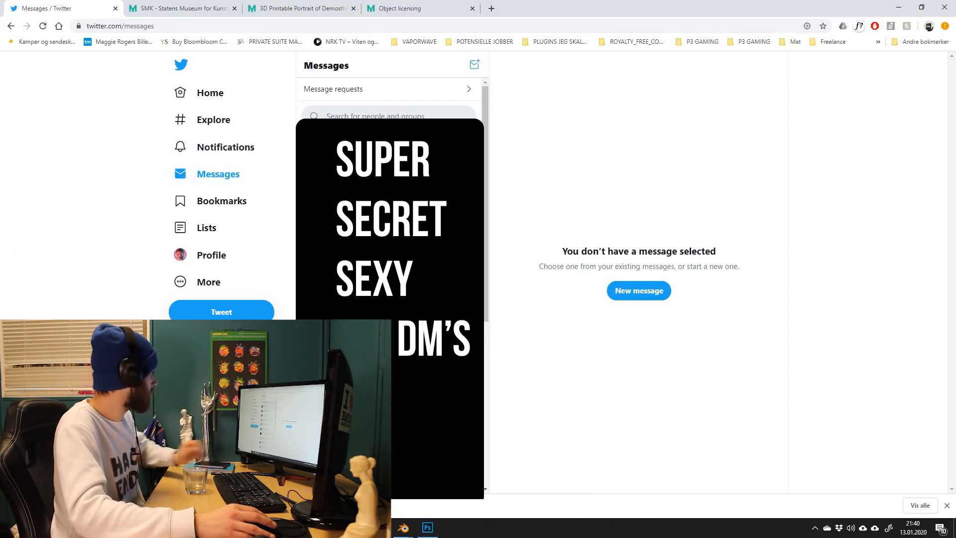
In Twitter messages, send the finished LOST picture from the D: drive to the subscriber who requested the neon statue.
{"action": "left_click", "coordinate": [388, 219]}
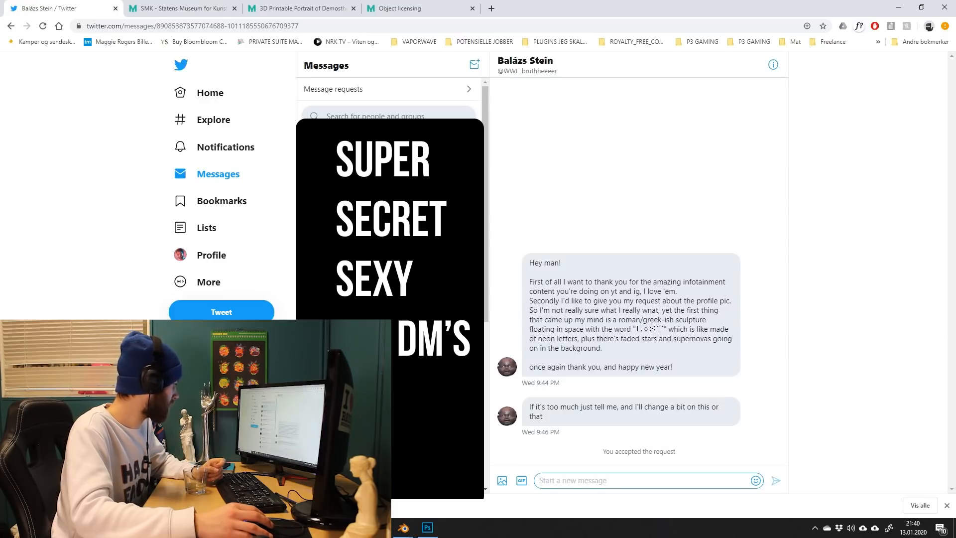
{"action": "left_click", "coordinate": [501, 480]}
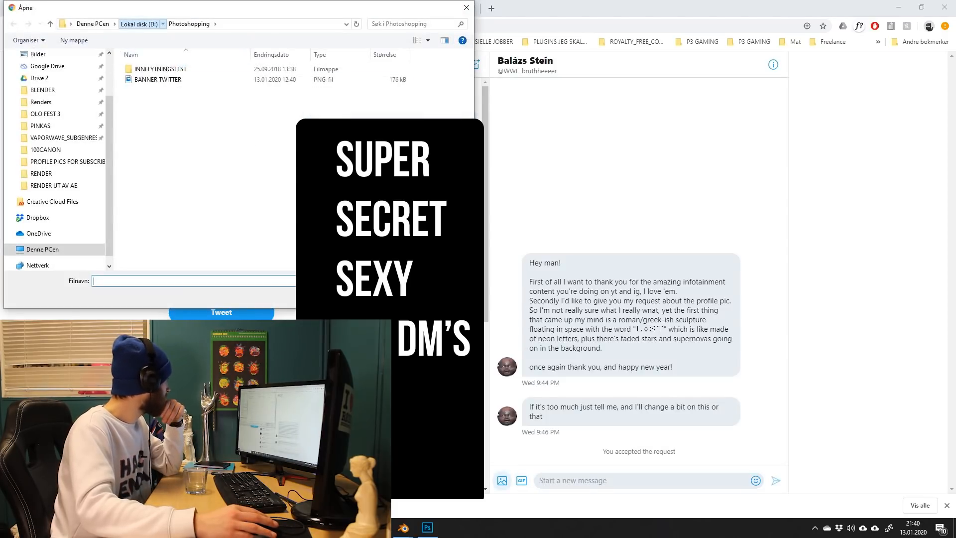
{"action": "left_click", "coordinate": [139, 23]}
{"action": "scroll", "coordinate": [150, 191], "scroll_direction": "down", "scroll_amount": 5}
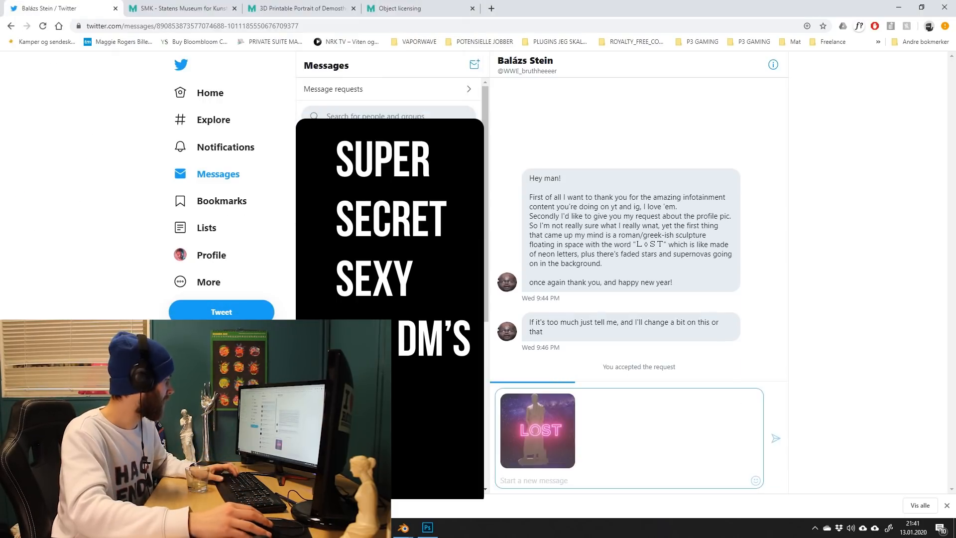
{"action": "key", "text": "Return"}
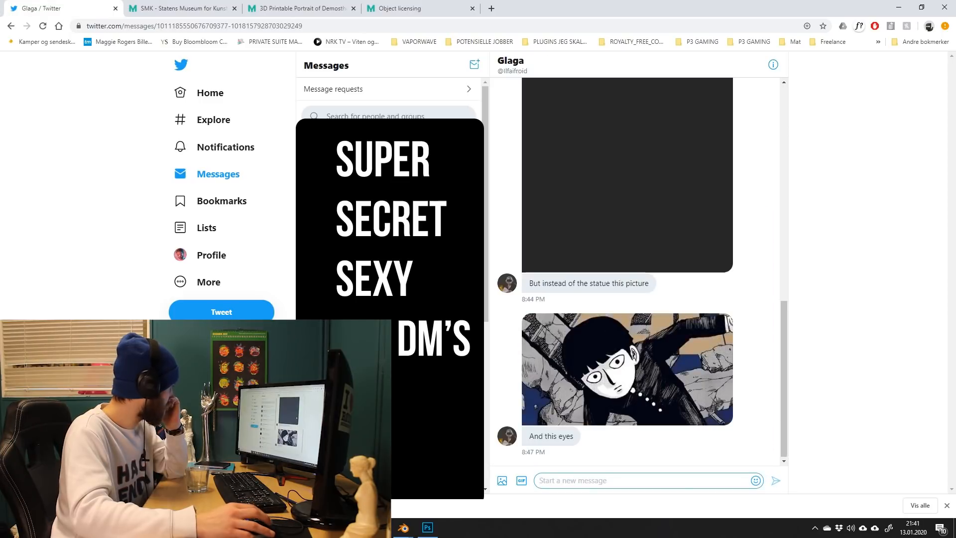
Read the other subscriber's album cover request and examine the reference statue, the MYSTICOLI portrait and the manga picture.
{"action": "scroll", "coordinate": [627, 271], "scroll_direction": "up", "scroll_amount": 10}
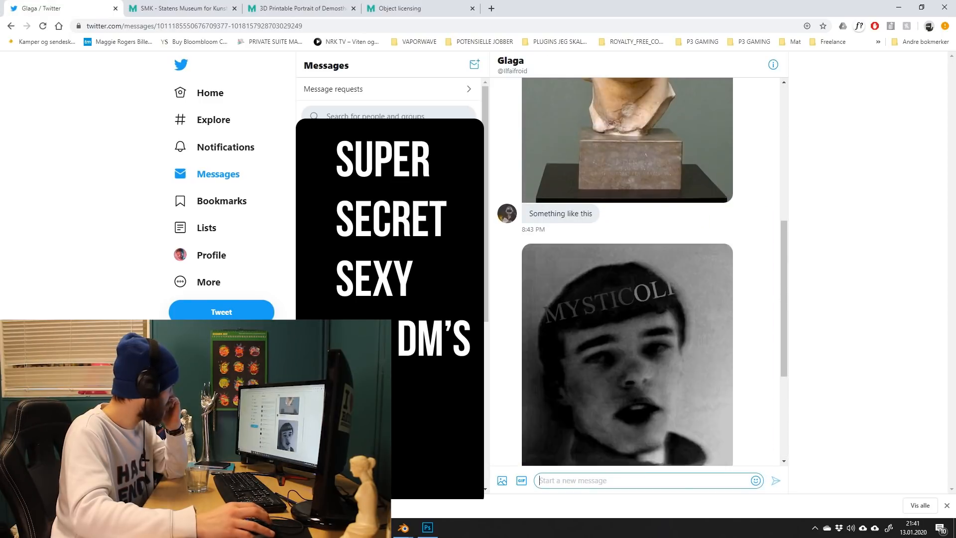
{"action": "scroll", "coordinate": [635, 272], "scroll_direction": "down", "scroll_amount": 7}
{"action": "scroll", "coordinate": [635, 272], "scroll_direction": "up", "scroll_amount": 10}
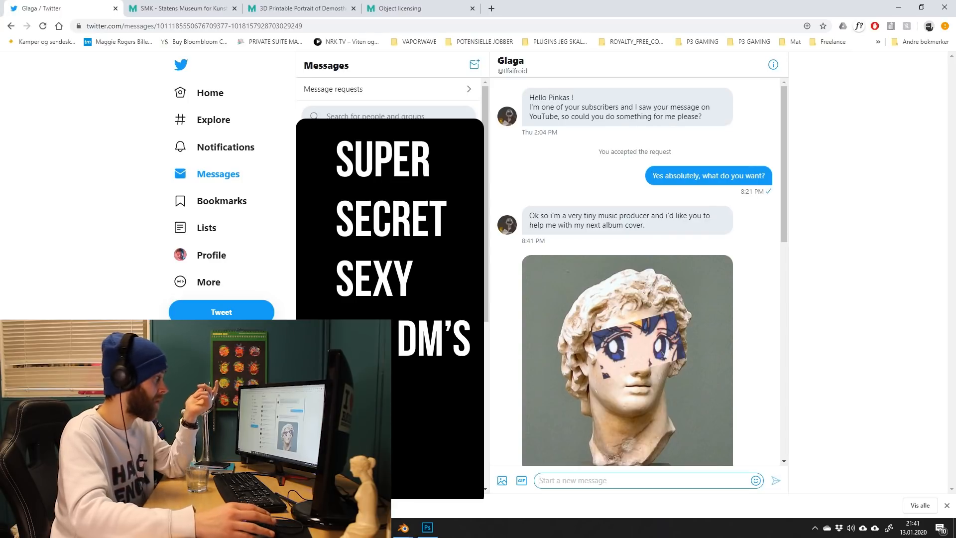
{"action": "scroll", "coordinate": [627, 271], "scroll_direction": "down", "scroll_amount": 2}
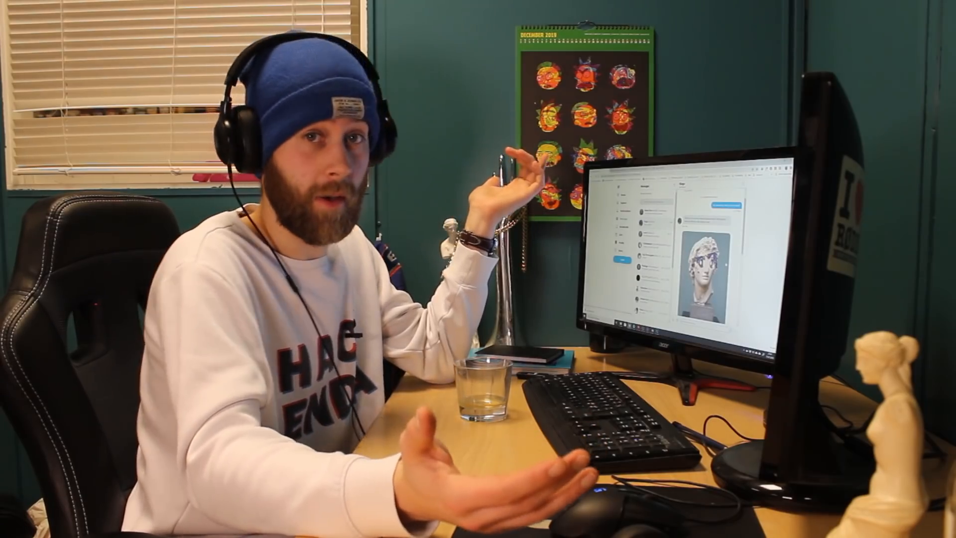
{"action": "scroll", "coordinate": [704, 254], "scroll_direction": "down", "scroll_amount": 1}
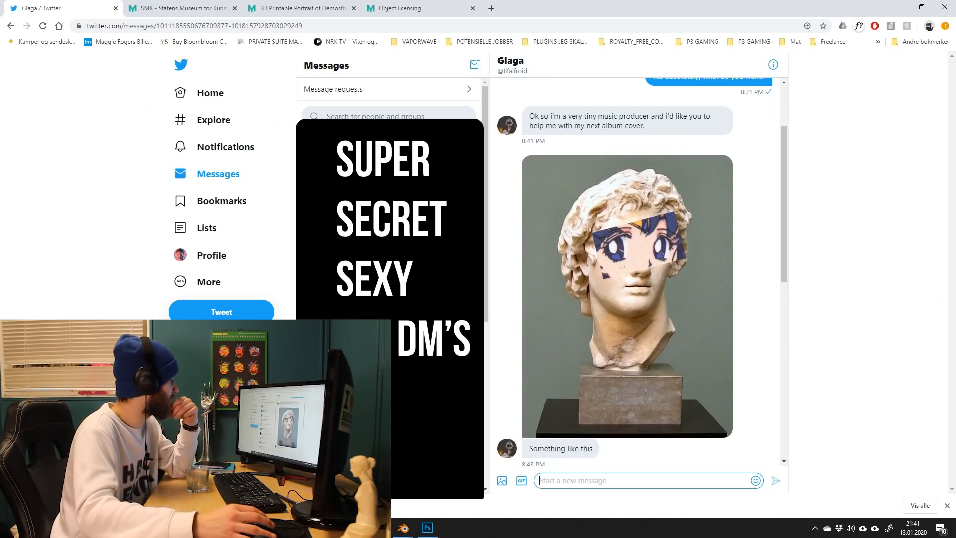
{"action": "scroll", "coordinate": [635, 271], "scroll_direction": "down", "scroll_amount": 4}
{"action": "scroll", "coordinate": [634, 272], "scroll_direction": "up", "scroll_amount": 6}
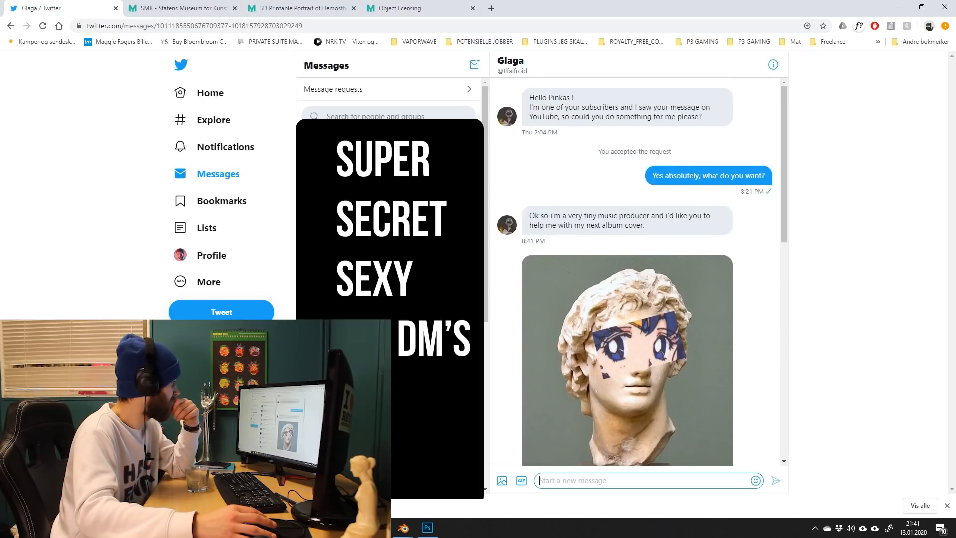
{"action": "scroll", "coordinate": [634, 272], "scroll_direction": "down", "scroll_amount": 2}
{"action": "scroll", "coordinate": [634, 271], "scroll_direction": "down", "scroll_amount": 8}
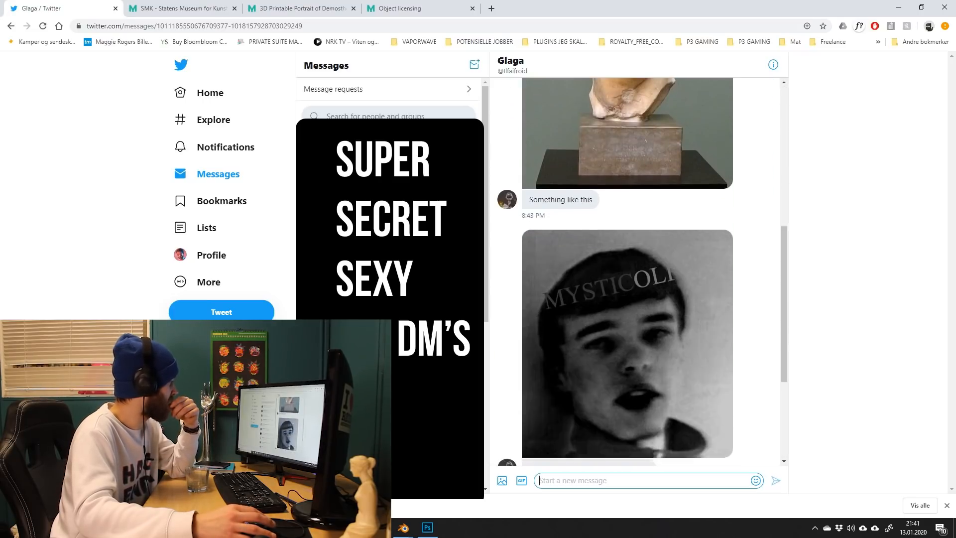
{"action": "scroll", "coordinate": [635, 271], "scroll_direction": "up", "scroll_amount": 2}
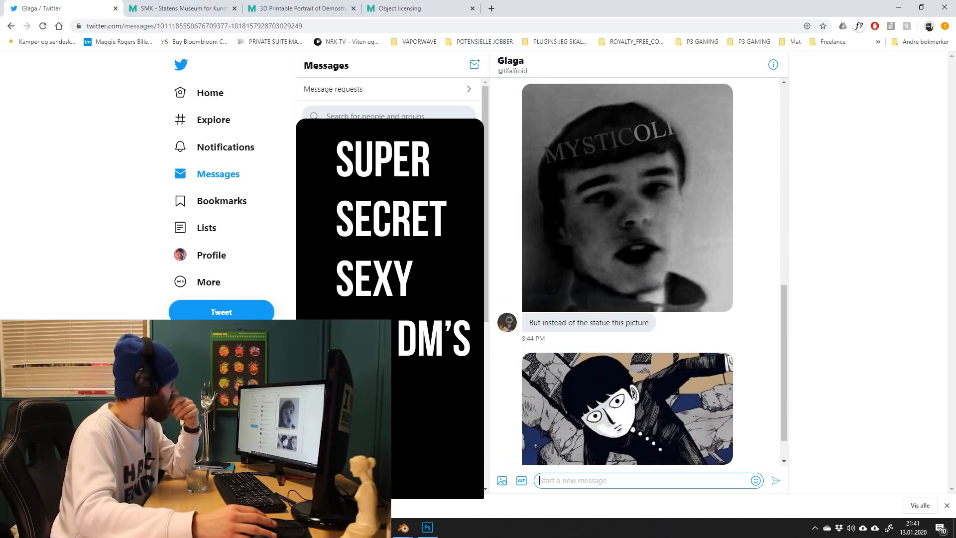
{"action": "scroll", "coordinate": [634, 271], "scroll_direction": "down", "scroll_amount": 2}
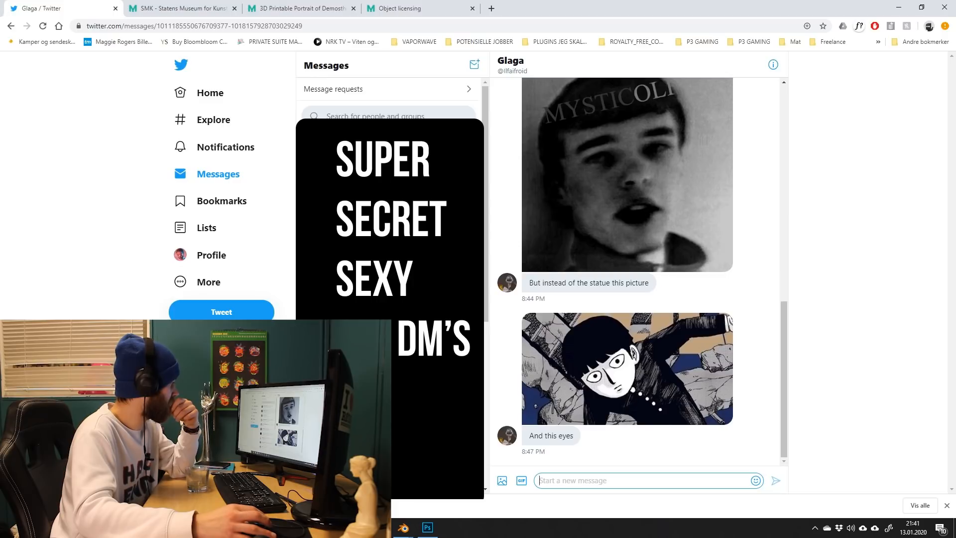
{"action": "scroll", "coordinate": [634, 271], "scroll_direction": "up", "scroll_amount": 1}
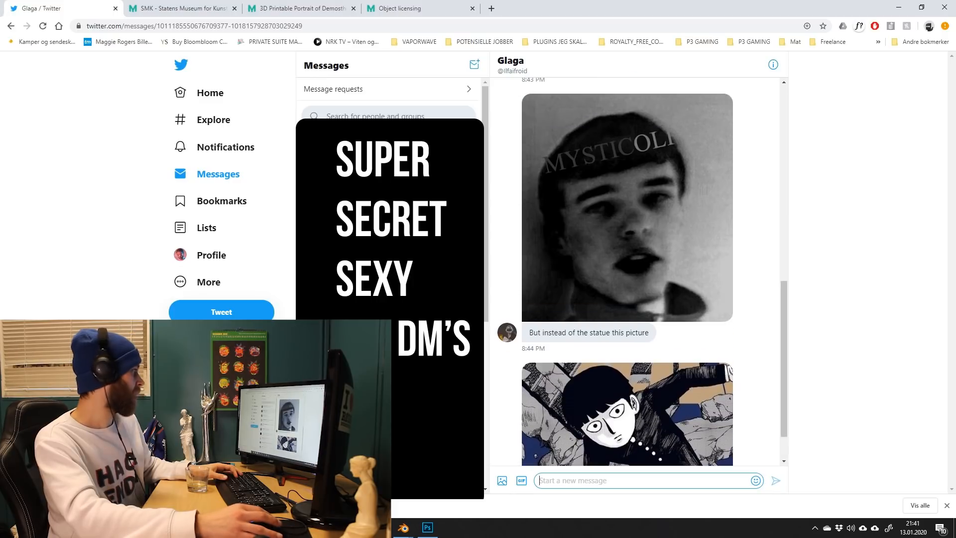
{"action": "scroll", "coordinate": [635, 271], "scroll_direction": "up", "scroll_amount": 5}
{"action": "scroll", "coordinate": [635, 271], "scroll_direction": "down", "scroll_amount": 6}
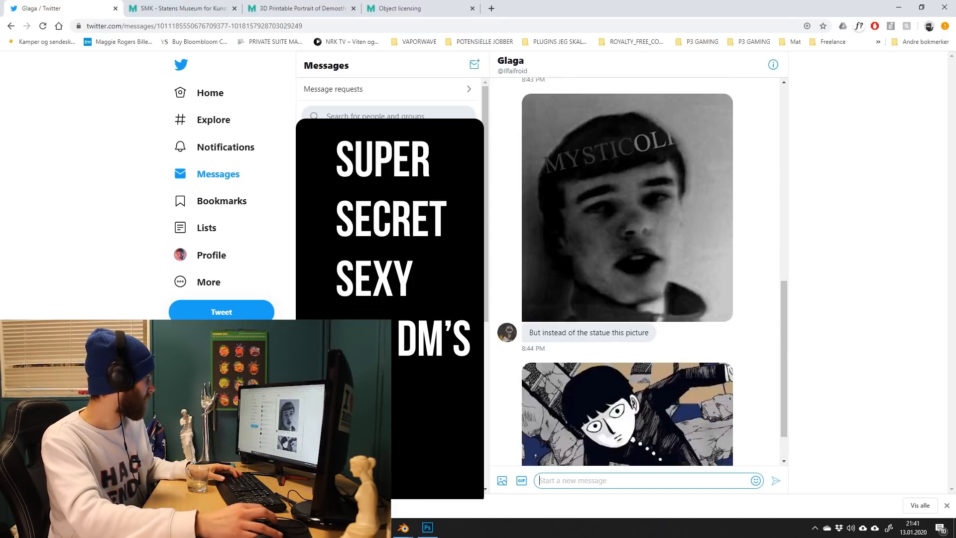
{"action": "left_click", "coordinate": [627, 199]}
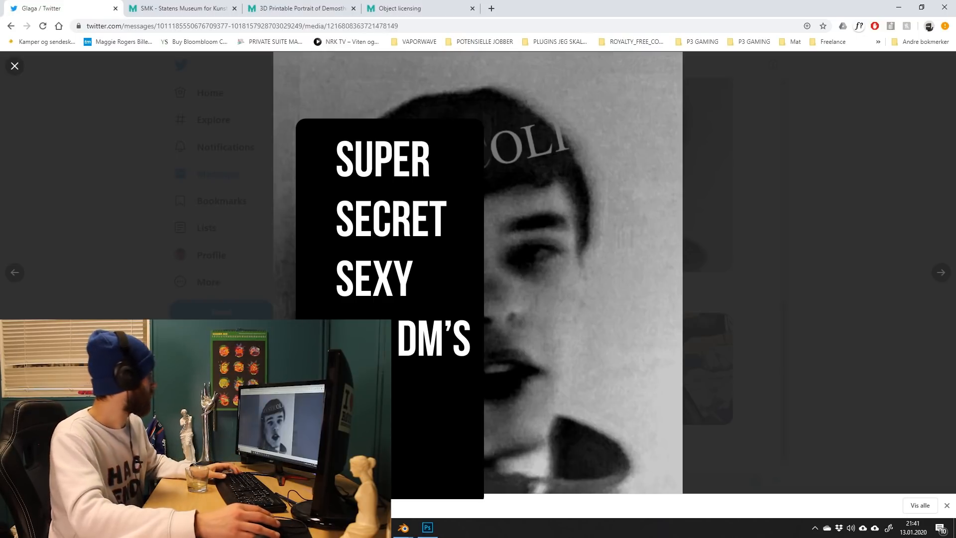
{"action": "key", "text": "Escape"}
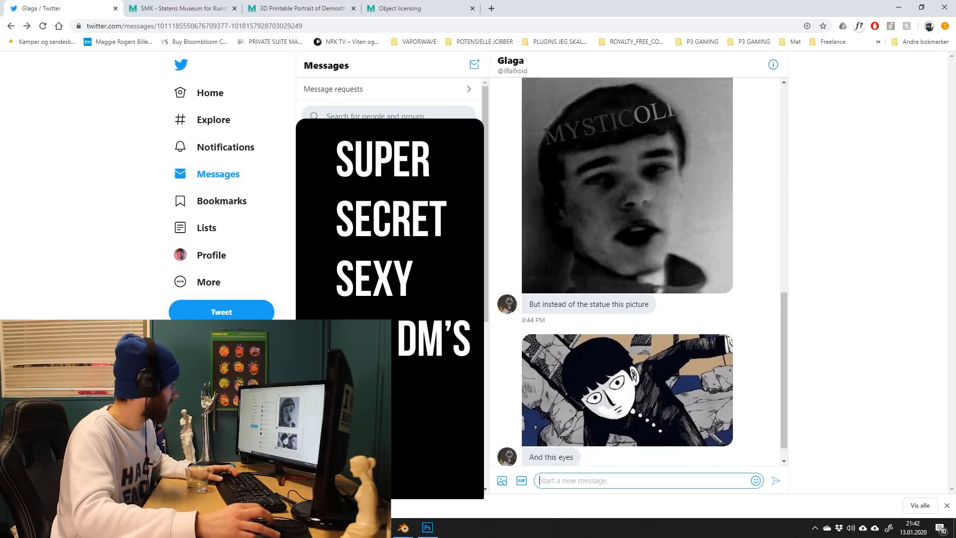
{"action": "type", "text": "Yeah I can do"}
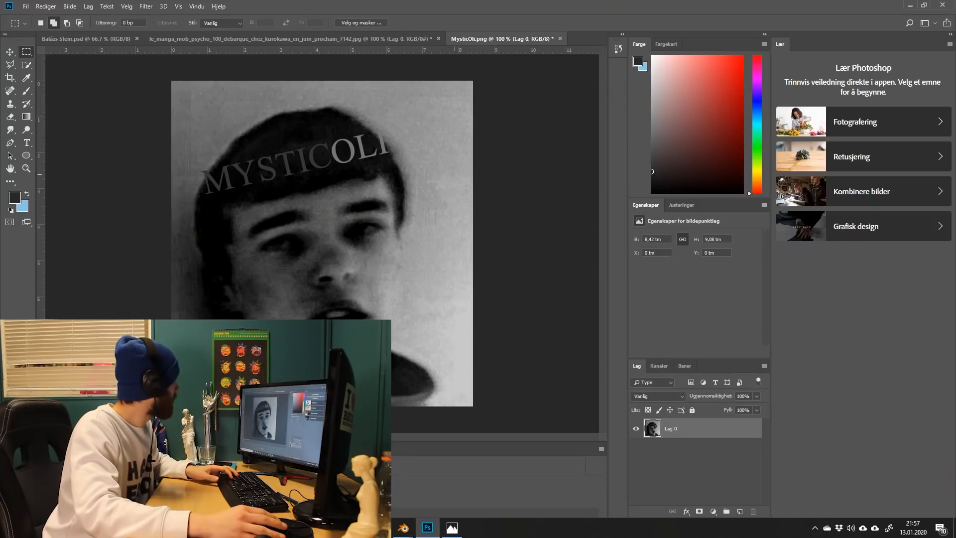
In Photoshop, paste the manga picture over the MysticOli.png portrait and open the reference image of the marble bust with anime eyes.
{"action": "key", "text": "ctrl+minus"}
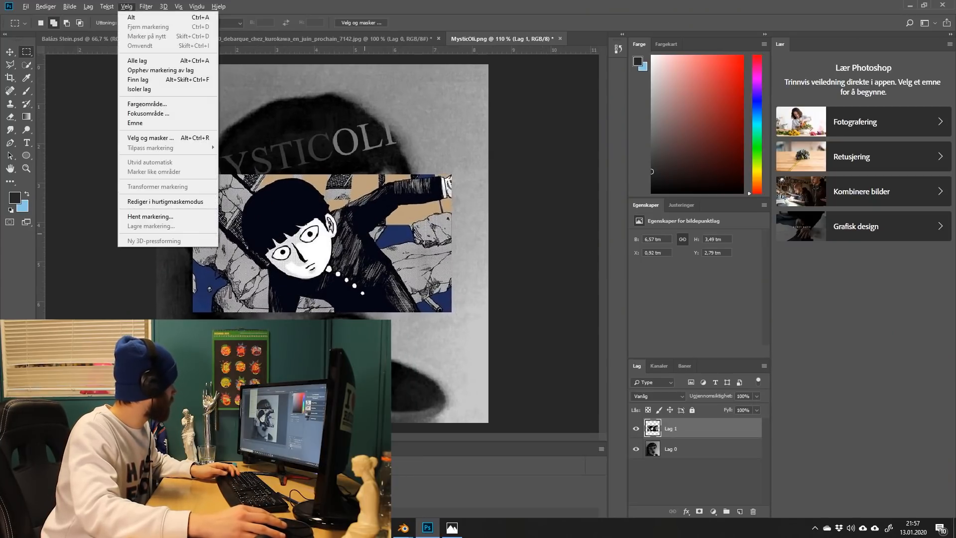
{"action": "left_click", "coordinate": [294, 38]}
{"action": "left_click", "coordinate": [25, 6]}
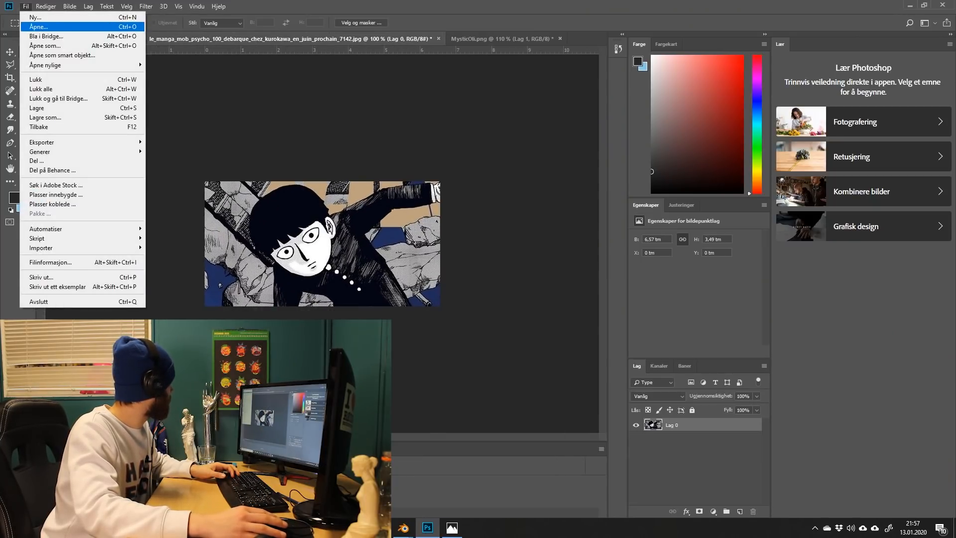
{"action": "left_click", "coordinate": [40, 25]}
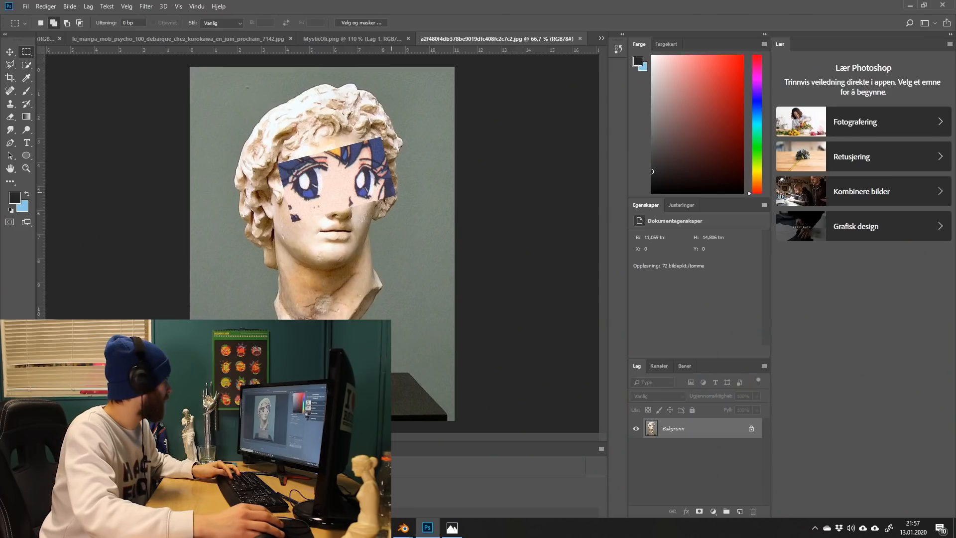
In MysticOli.png, lower the manga layer's opacity to 53% and enlarge it so its eyes cover the portrait's eyes.
{"action": "left_click", "coordinate": [351, 38]}
{"action": "key", "text": "v"}
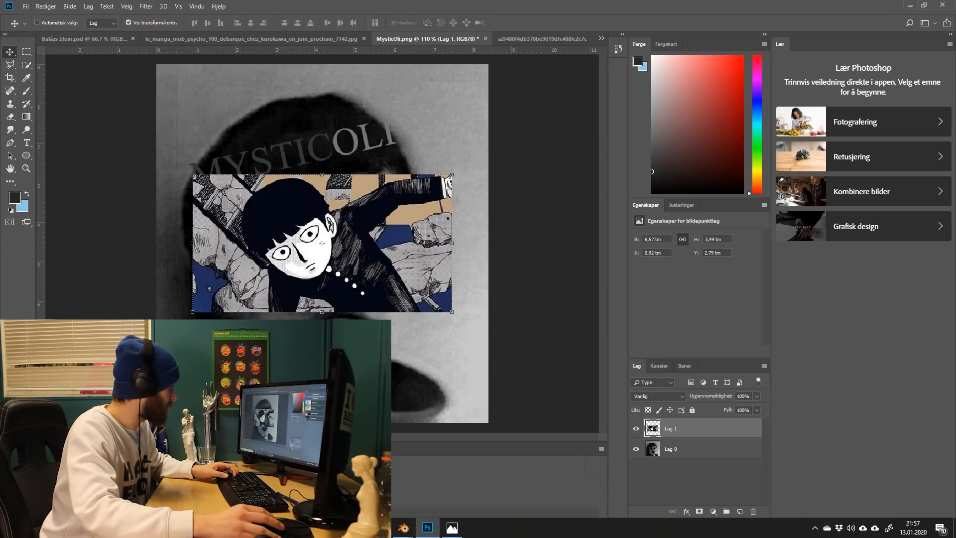
{"action": "left_click_drag", "start_coordinate": [725, 408], "coordinate": [734, 407]}
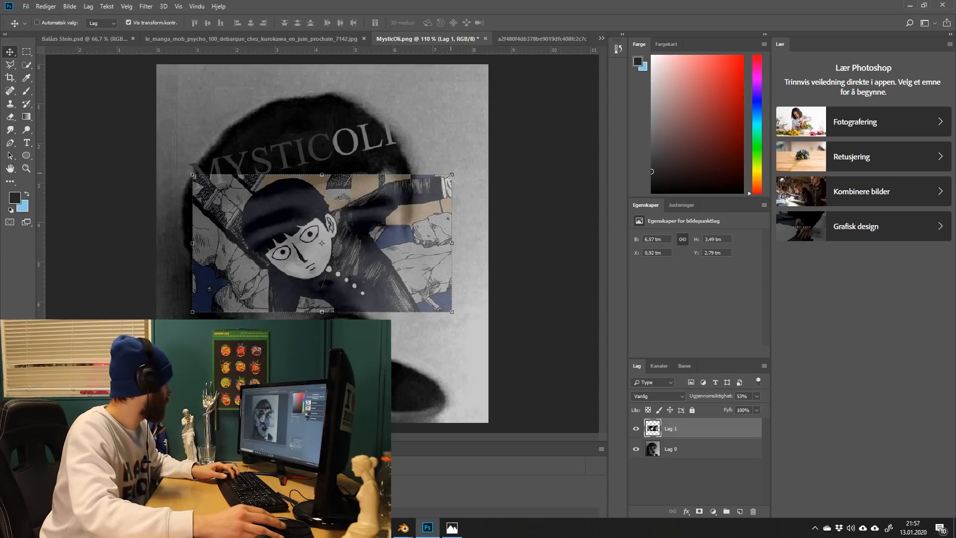
{"action": "left_click_drag", "start_coordinate": [452, 174], "coordinate": [540, 231]}
{"action": "scroll", "coordinate": [322, 244], "scroll_direction": "down", "scroll_amount": 2, "text": "alt"}
{"action": "key", "text": "Return"}
{"action": "key", "text": "m"}
{"action": "left_click_drag", "start_coordinate": [213, 170], "coordinate": [424, 290]}
{"action": "left_click", "coordinate": [699, 511]}
{"action": "key", "text": "ctrl+z"}
{"action": "left_click_drag", "start_coordinate": [227, 121], "coordinate": [434, 161]}
{"action": "left_click", "coordinate": [126, 6]}
{"action": "left_click", "coordinate": [137, 27]}
Mask the manga layer to a rectangular selection around the character's eyes, keeping the layer mask active for editing.
{"action": "left_click_drag", "start_coordinate": [262, 203], "coordinate": [399, 270]}
{"action": "left_click", "coordinate": [699, 510]}
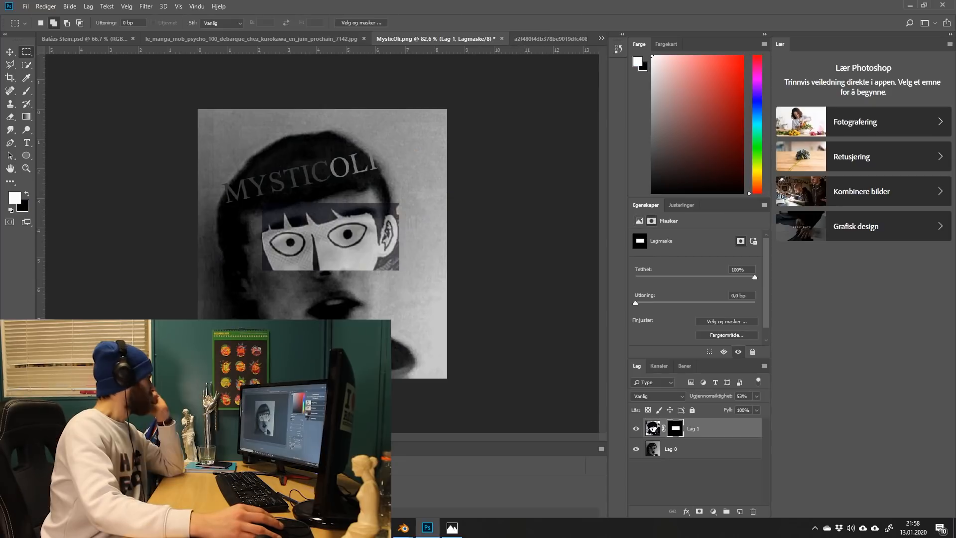
{"action": "left_click", "coordinate": [653, 428]}
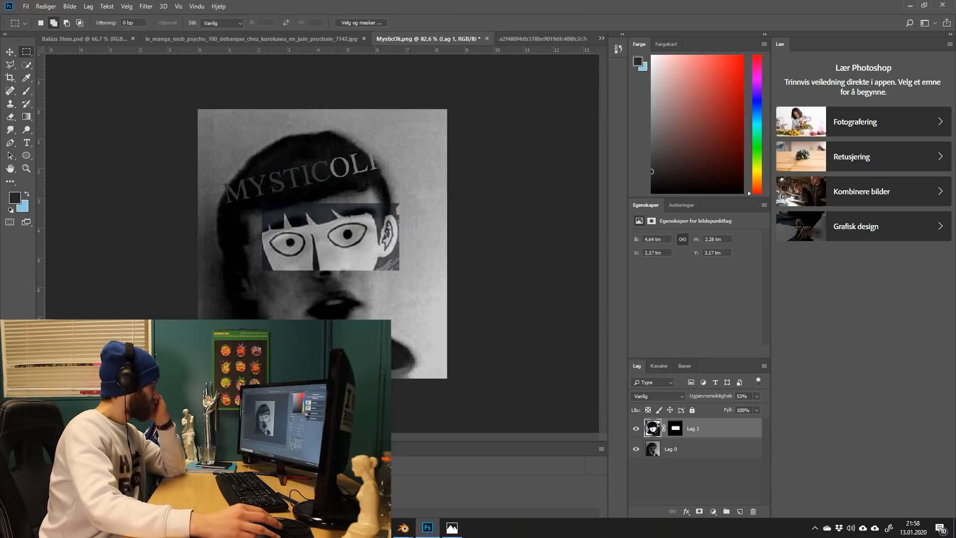
{"action": "key", "text": "ctrl+backslash"}
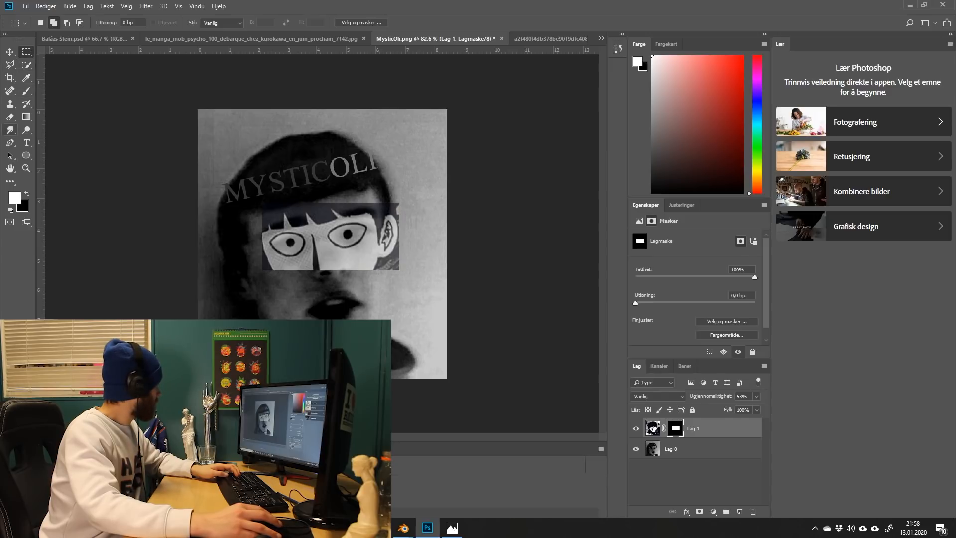
Try painting on the layer mask around the eye strip with a 77 px brush, undoing the strokes.
{"action": "key", "text": "b"}
{"action": "left_click_drag", "start_coordinate": [271, 244], "coordinate": [323, 253]}
{"action": "key", "text": "ctrl+z"}
{"action": "right_click", "coordinate": [328, 233]}
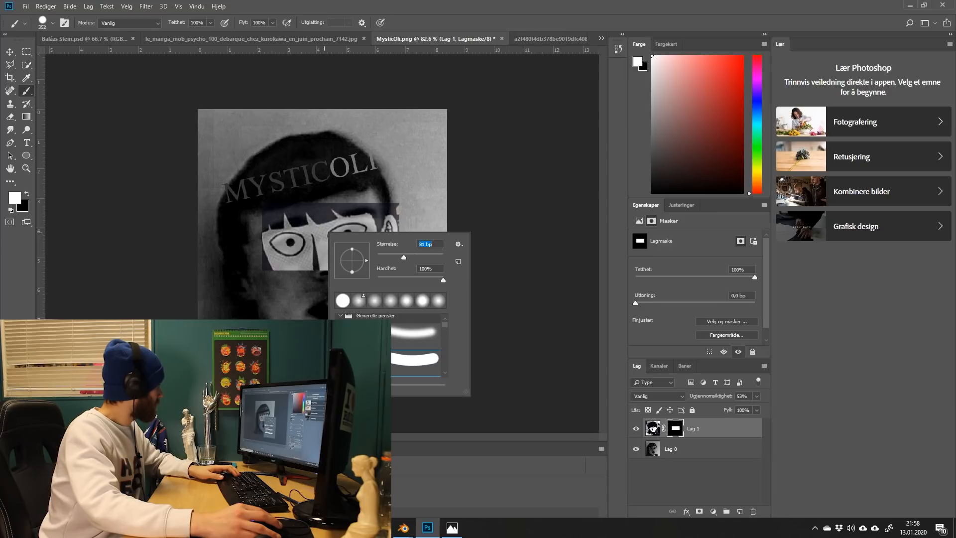
{"action": "type", "text": "77"}
{"action": "key", "text": "Return"}
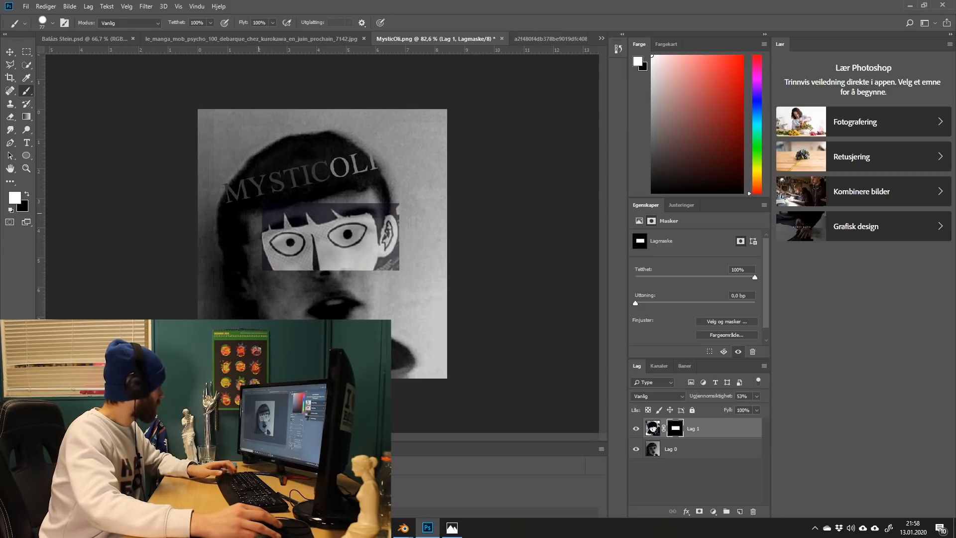
{"action": "left_click_drag", "start_coordinate": [258, 237], "coordinate": [259, 280]}
{"action": "key", "text": "ctrl+z"}
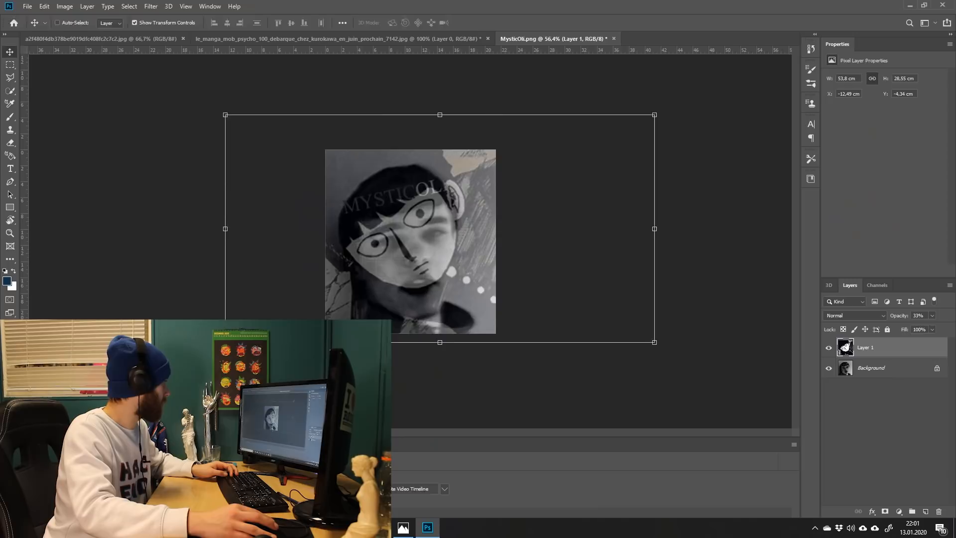
Rotate the manga layer clockwise to about 27° and scale it to about 88.5%, placing its face over the portrait's.
{"action": "left_click_drag", "start_coordinate": [662, 112], "coordinate": [691, 259]}
{"action": "left_click_drag", "start_coordinate": [448, 199], "coordinate": [459, 215]}
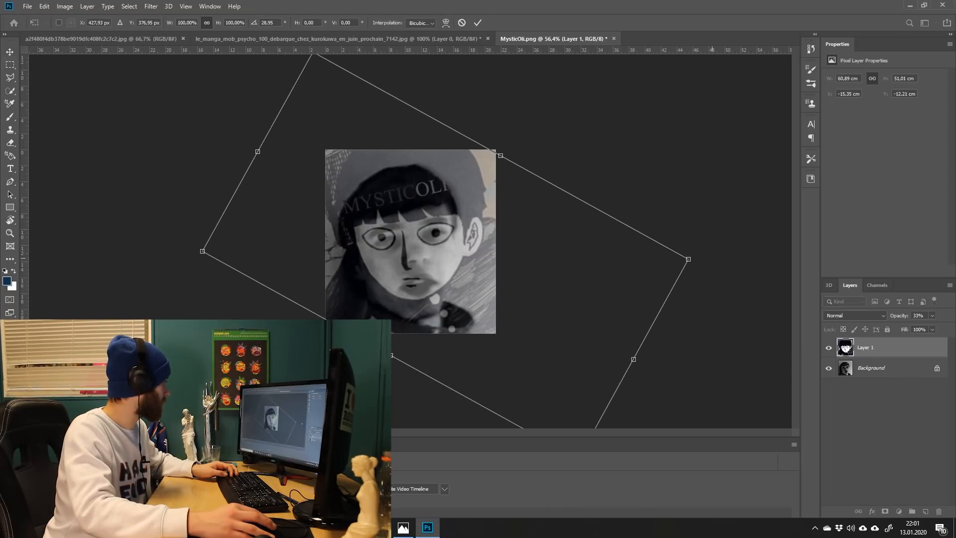
{"action": "left_click_drag", "start_coordinate": [688, 259], "coordinate": [661, 250]}
{"action": "scroll", "coordinate": [554, 256], "scroll_direction": "up", "scroll_amount": 2, "text": "alt"}
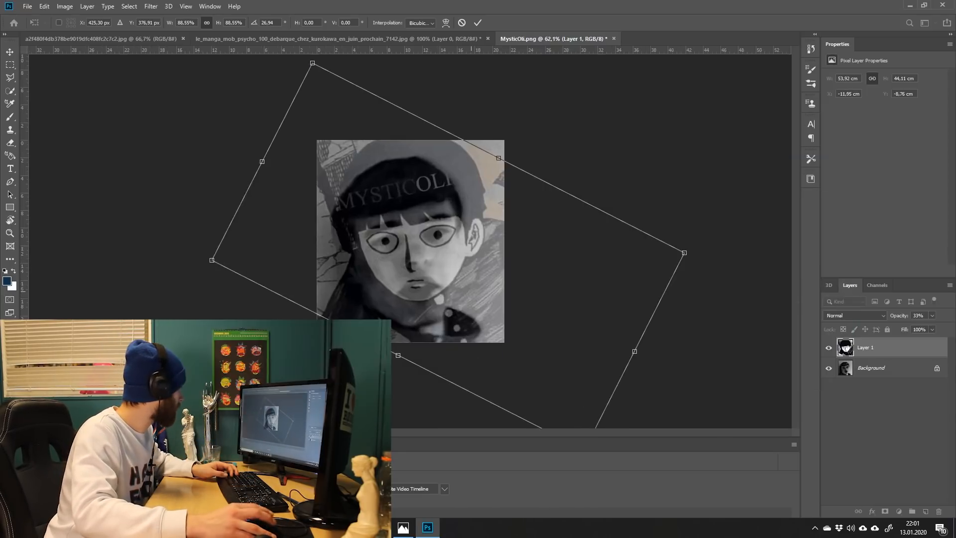
Scale the manga layer to about 85.6% with a rotation of about 25.8° over the portrait's face, and apply the transform.
{"action": "left_click_drag", "start_coordinate": [578, 257], "coordinate": [573, 255]}
{"action": "left_click_drag", "start_coordinate": [717, 254], "coordinate": [717, 248]}
{"action": "left_click_drag", "start_coordinate": [706, 248], "coordinate": [700, 247]}
{"action": "mouse_move", "coordinate": [693, 257]}
{"action": "left_mouse_down"}
{"action": "mouse_move", "coordinate": [704, 257]}
{"action": "mouse_move", "coordinate": [695, 247]}
{"action": "left_mouse_up"}
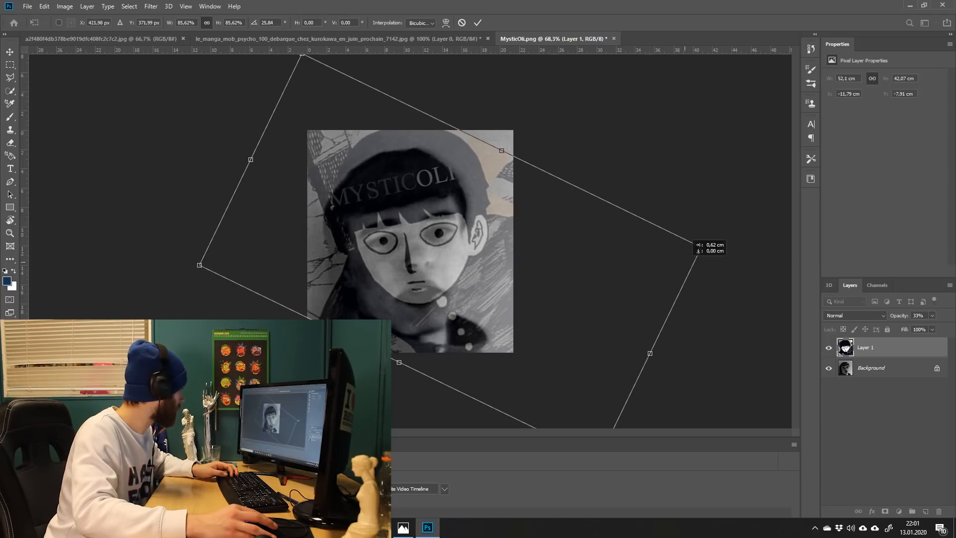
{"action": "left_click", "coordinate": [886, 432]}
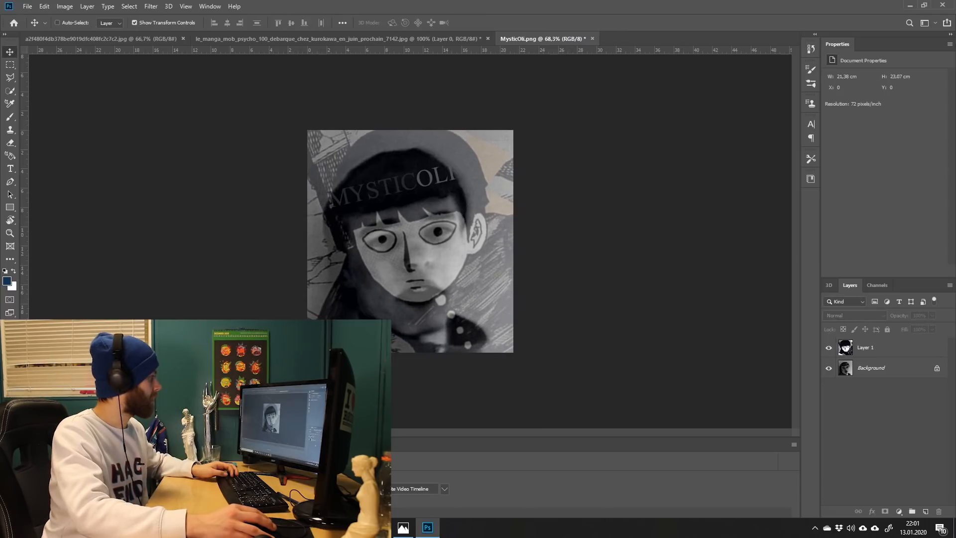
Try masking the manga layer to a tilted rectangular selection covering the character's eyes and nose.
{"action": "left_click", "coordinate": [876, 347]}
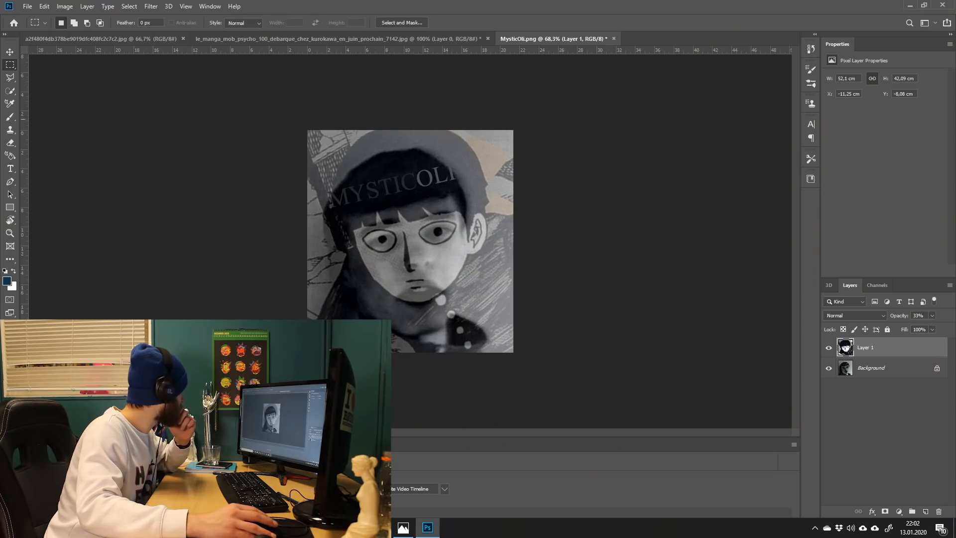
{"action": "mouse_move", "coordinate": [360, 224]}
{"action": "left_mouse_down"}
{"action": "mouse_move", "coordinate": [468, 240]}
{"action": "mouse_move", "coordinate": [482, 266]}
{"action": "mouse_move", "coordinate": [493, 247]}
{"action": "left_mouse_up"}
{"action": "key", "text": "v"}
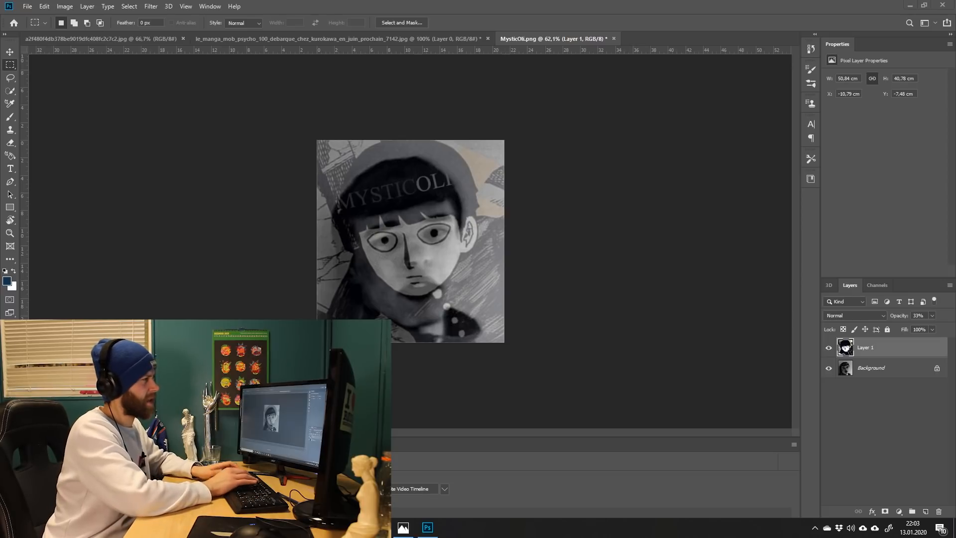
{"action": "key", "text": "ctrl+t"}
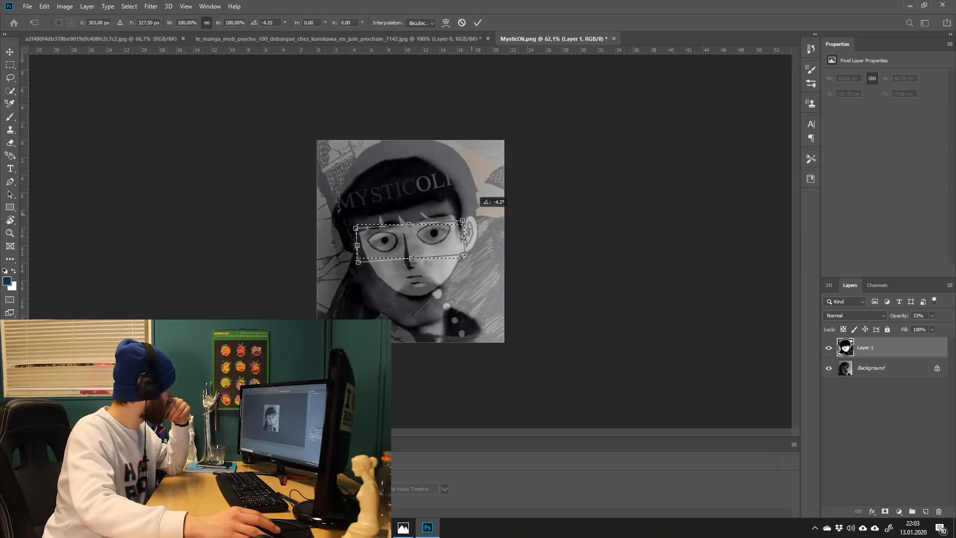
{"action": "left_click_drag", "start_coordinate": [471, 205], "coordinate": [473, 213]}
{"action": "left_click_drag", "start_coordinate": [436, 249], "coordinate": [440, 236]}
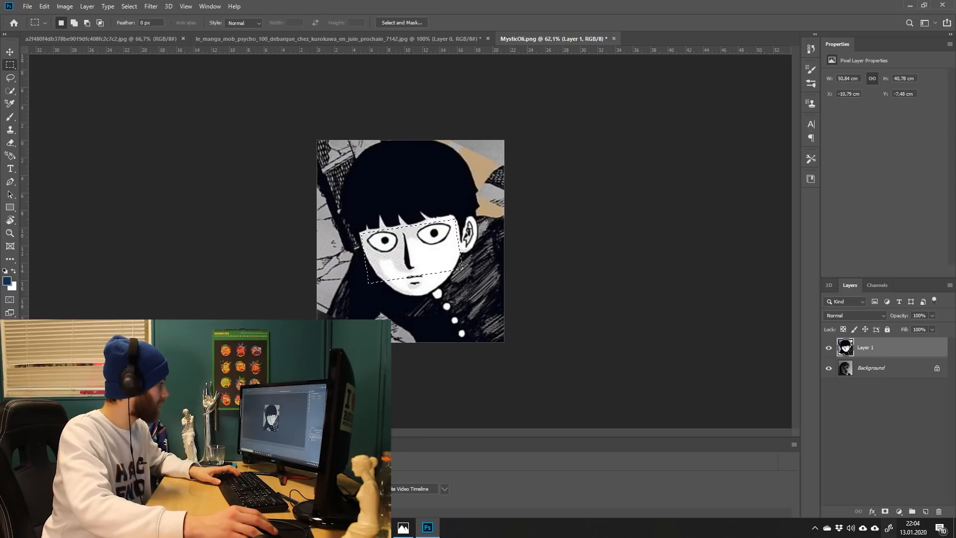
{"action": "left_click", "coordinate": [884, 511]}
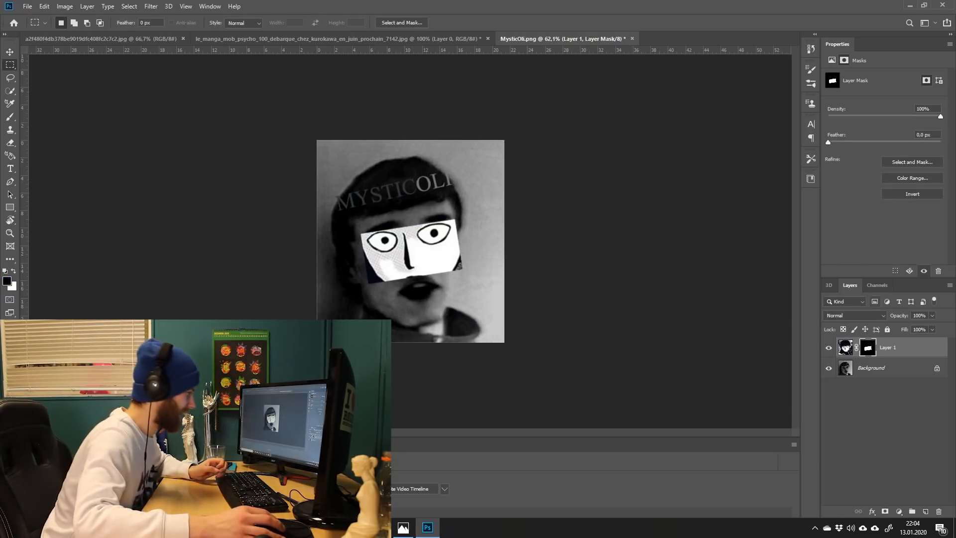
Try shifting the masked eye area slightly, undo it, and lower the manga layer's opacity to compare it with the portrait.
{"action": "scroll", "coordinate": [601, 295], "scroll_direction": "up", "scroll_amount": 4, "text": "alt"}
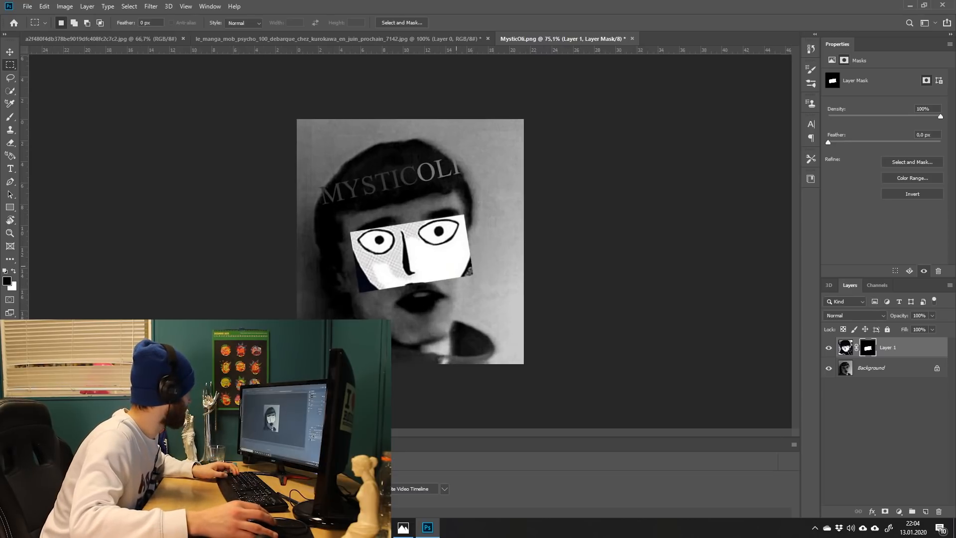
{"action": "key", "text": "v"}
{"action": "scroll", "coordinate": [468, 238], "scroll_direction": "down", "scroll_amount": 1, "text": "alt"}
{"action": "scroll", "coordinate": [468, 238], "scroll_direction": "up", "scroll_amount": 2, "text": "alt"}
{"action": "mouse_move", "coordinate": [468, 238]}
{"action": "left_mouse_down"}
{"action": "mouse_move", "coordinate": [467, 252]}
{"action": "mouse_move", "coordinate": [474, 243]}
{"action": "left_mouse_up"}
{"action": "key", "text": "ctrl+z"}
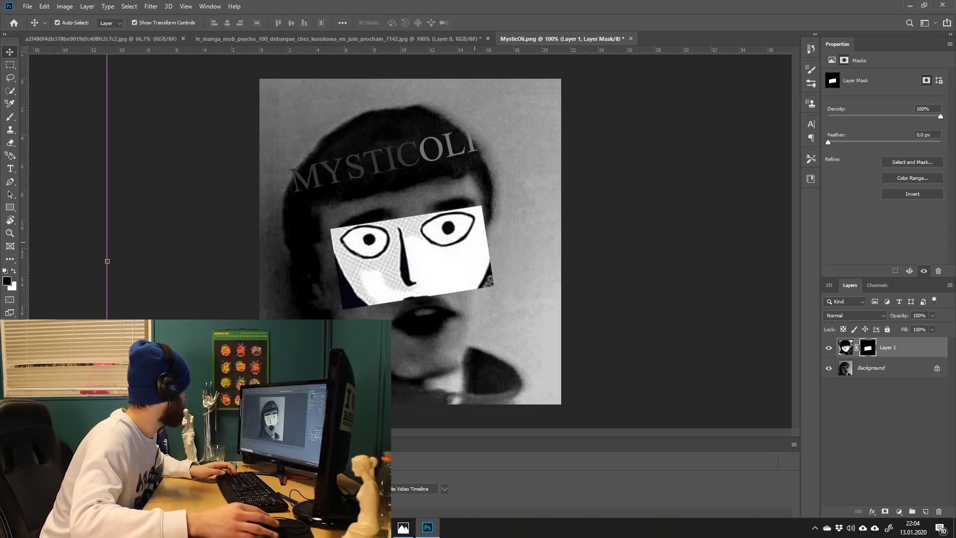
{"action": "key", "text": "ctrl+z"}
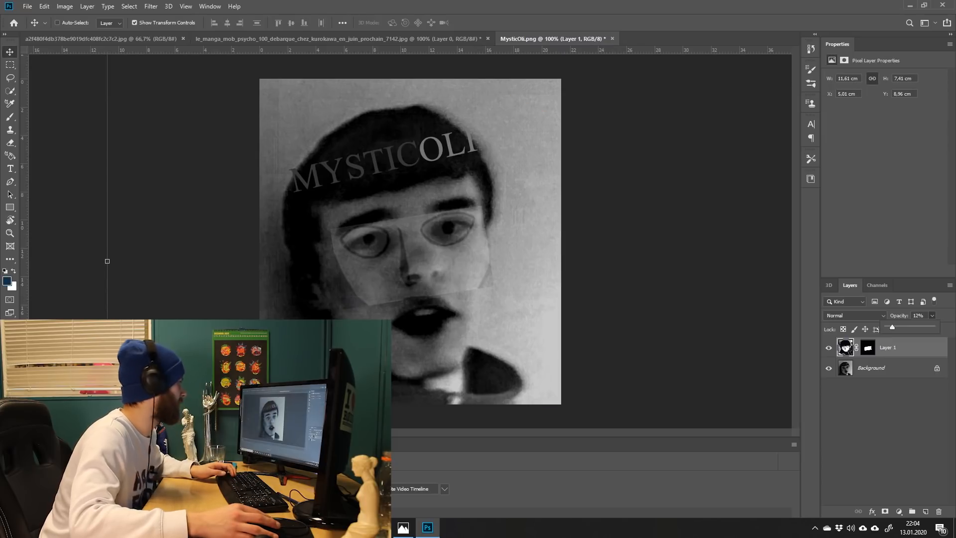
{"action": "mouse_move", "coordinate": [892, 326]}
{"action": "left_mouse_down"}
{"action": "mouse_move", "coordinate": [907, 327]}
{"action": "mouse_move", "coordinate": [899, 327]}
{"action": "left_mouse_up"}
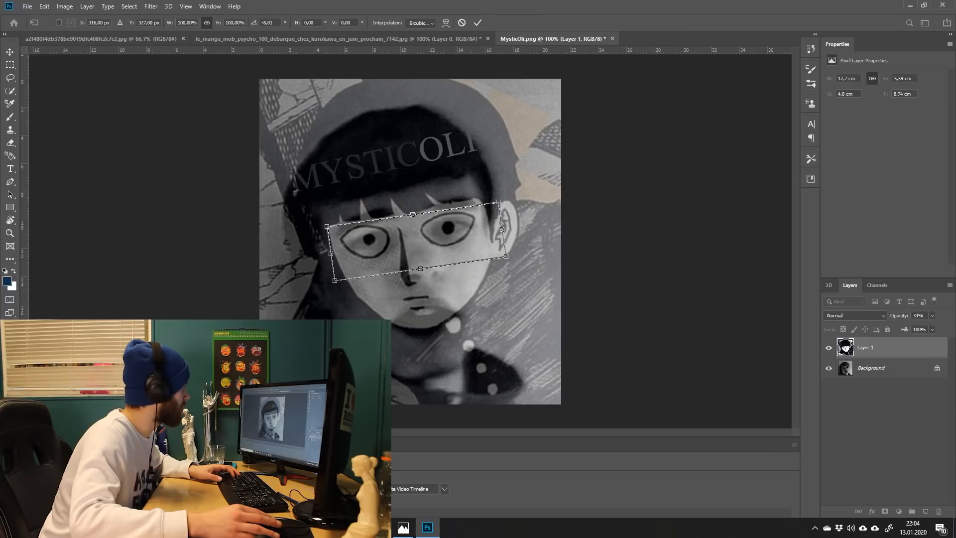
Mask the manga layer to a narrower rectangular selection tilted about -8° around the eyes, and raise its opacity to 100%.
{"action": "key", "text": "Return"}
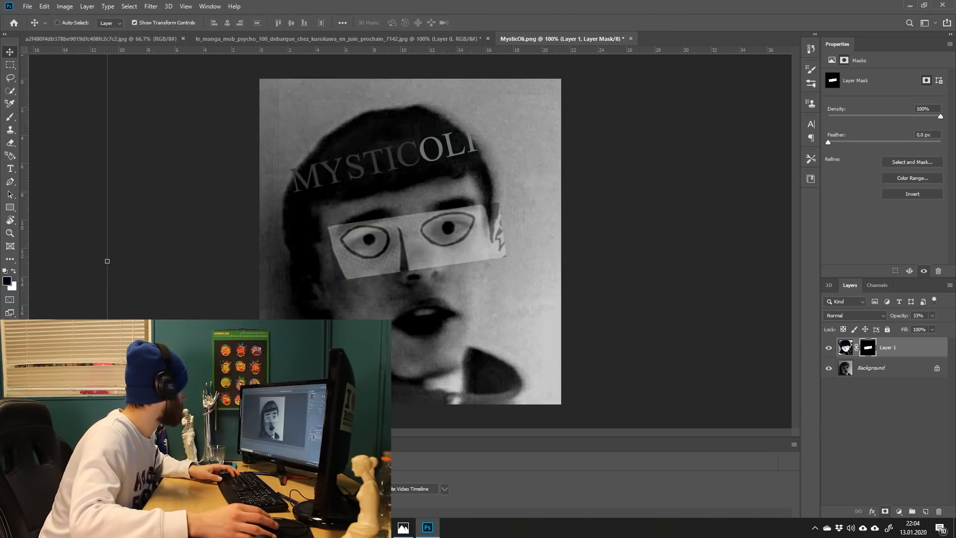
{"action": "scroll", "coordinate": [448, 220], "scroll_direction": "down", "scroll_amount": 8, "text": "alt"}
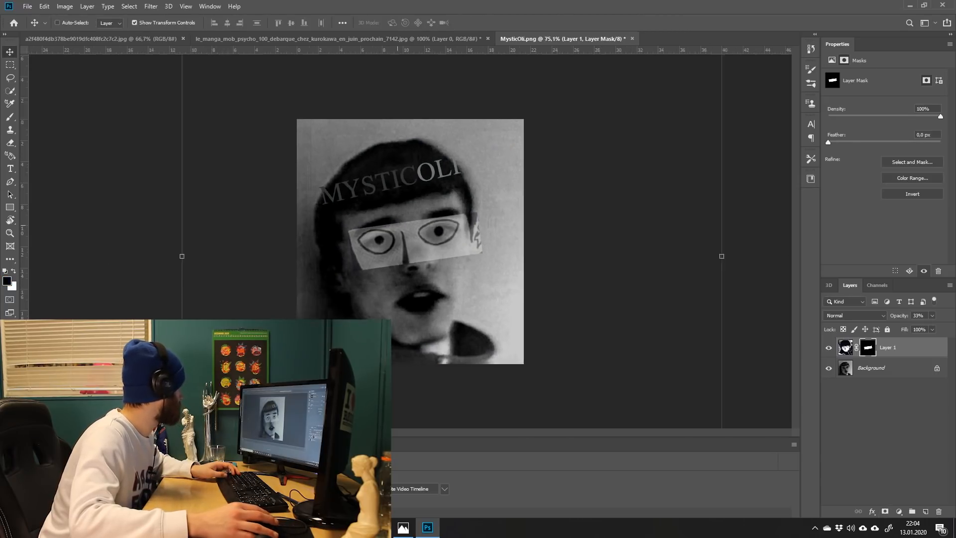
{"action": "key", "text": "ctrl+1"}
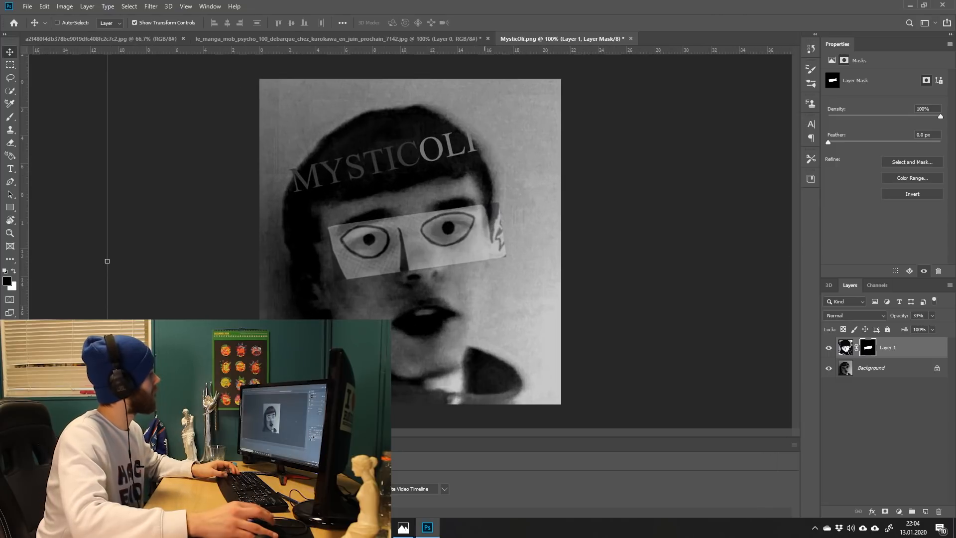
{"action": "left_click_drag", "start_coordinate": [917, 326], "coordinate": [948, 327]}
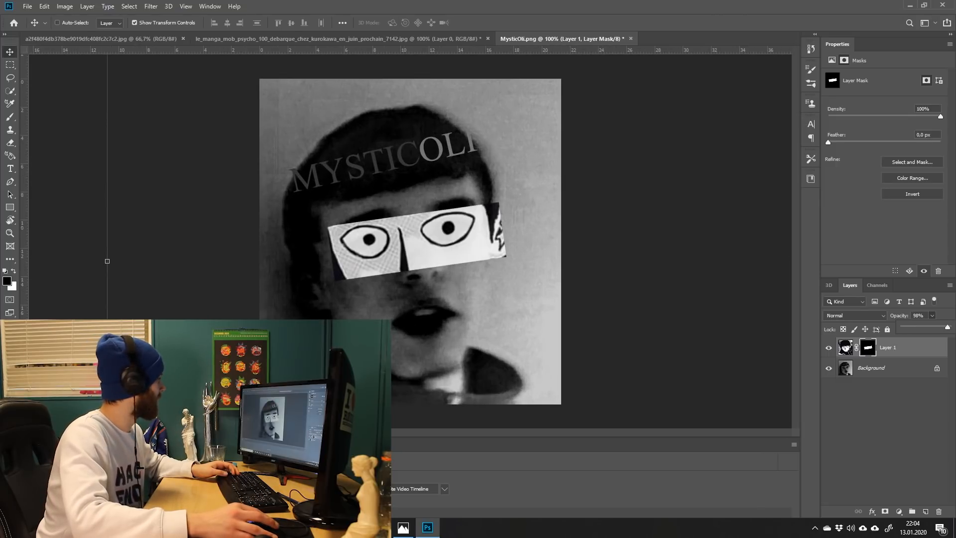
{"action": "scroll", "coordinate": [410, 241], "scroll_direction": "down", "scroll_amount": 5, "text": "alt"}
{"action": "scroll", "coordinate": [410, 242], "scroll_direction": "up", "scroll_amount": 3, "text": "alt"}
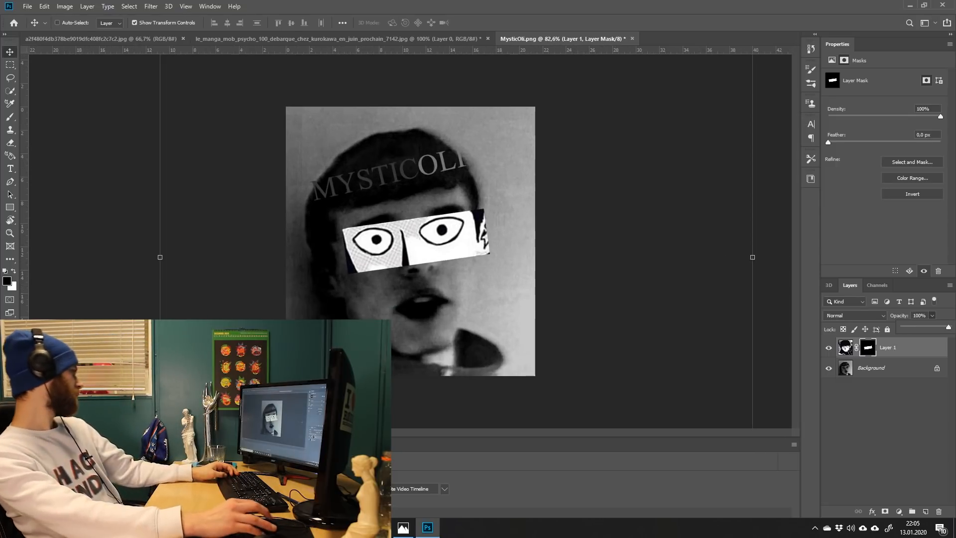
{"action": "scroll", "coordinate": [410, 242], "scroll_direction": "up", "scroll_amount": 2, "text": "alt"}
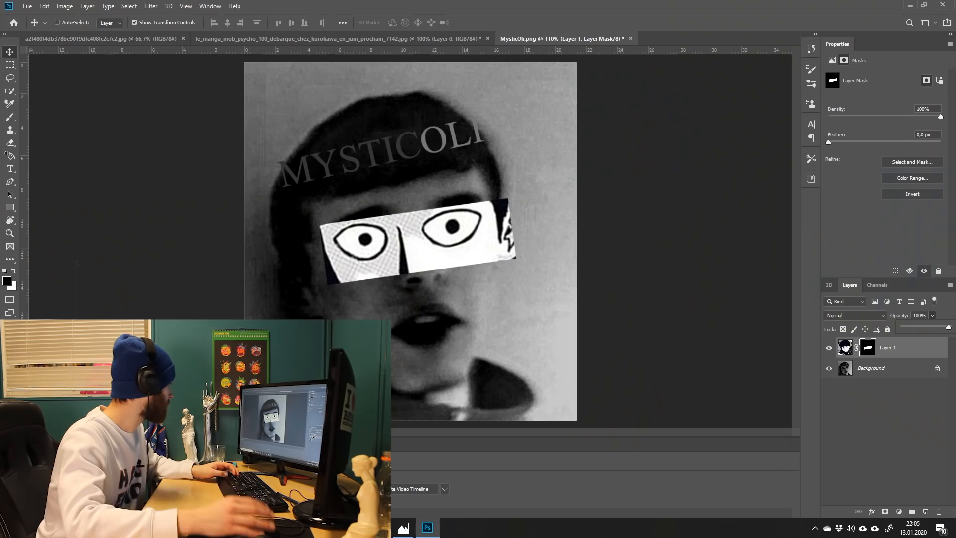
Try nudging the masked eye strip slightly over the portrait's eyes, and check its fit.
{"action": "left_click", "coordinate": [490, 229]}
{"action": "left_click_drag", "start_coordinate": [488, 231], "coordinate": [495, 233]}
{"action": "scroll", "coordinate": [499, 228], "scroll_direction": "down", "scroll_amount": 5, "text": "alt"}
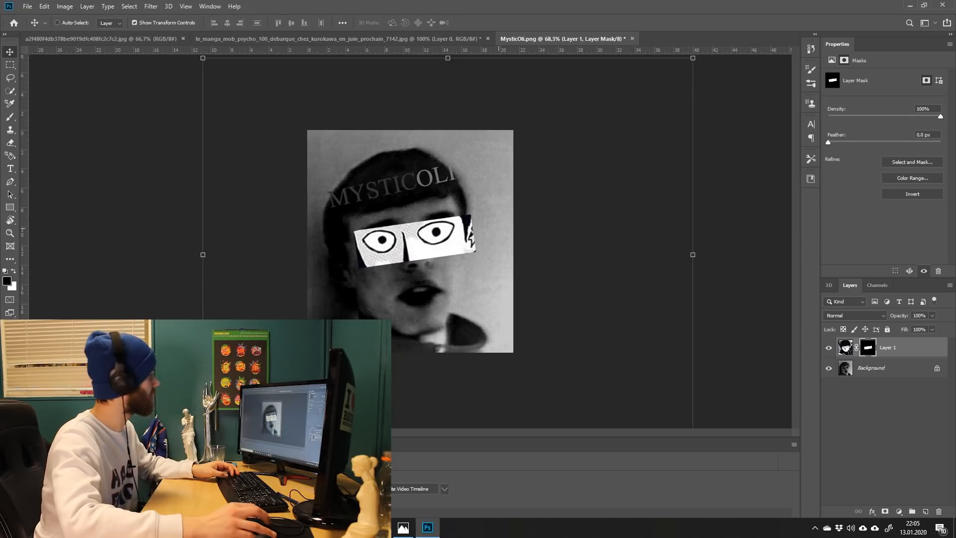
{"action": "scroll", "coordinate": [498, 229], "scroll_direction": "down", "scroll_amount": 3, "text": "alt"}
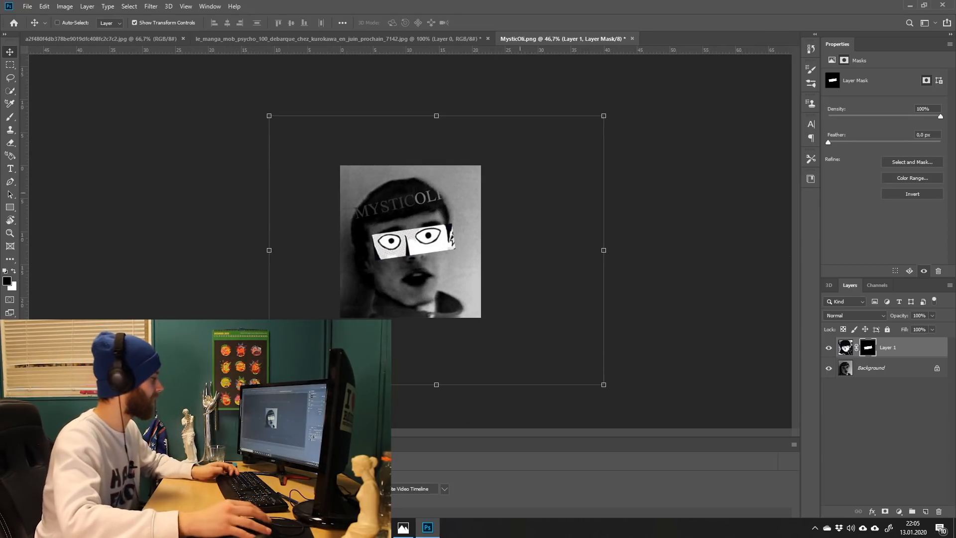
{"action": "scroll", "coordinate": [519, 229], "scroll_direction": "up", "scroll_amount": 4, "text": "alt"}
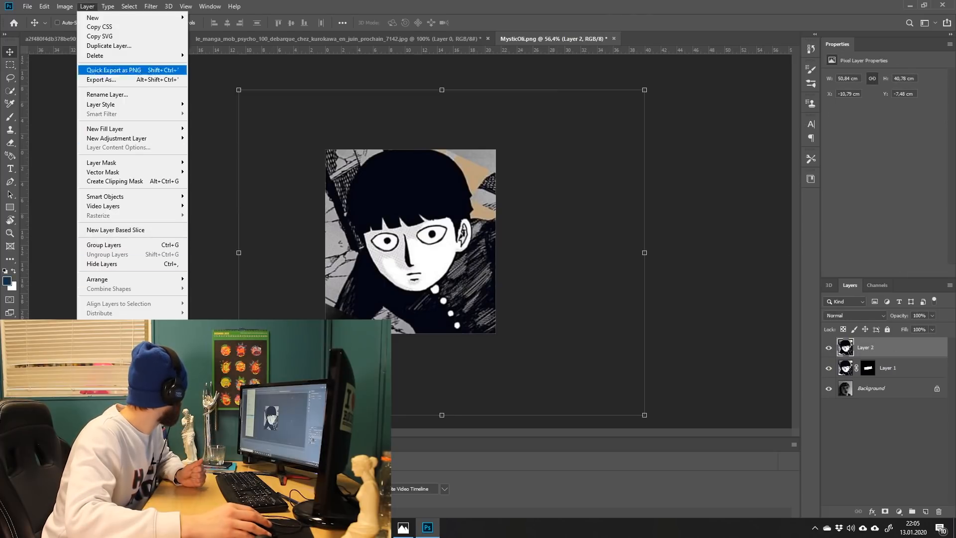
Flip the unmasked manga copy, Layer 2, horizontally and shift it sideways so its face lies over the portrait.
{"action": "mouse_move", "coordinate": [44, 6]}
{"action": "mouse_move", "coordinate": [124, 234]}
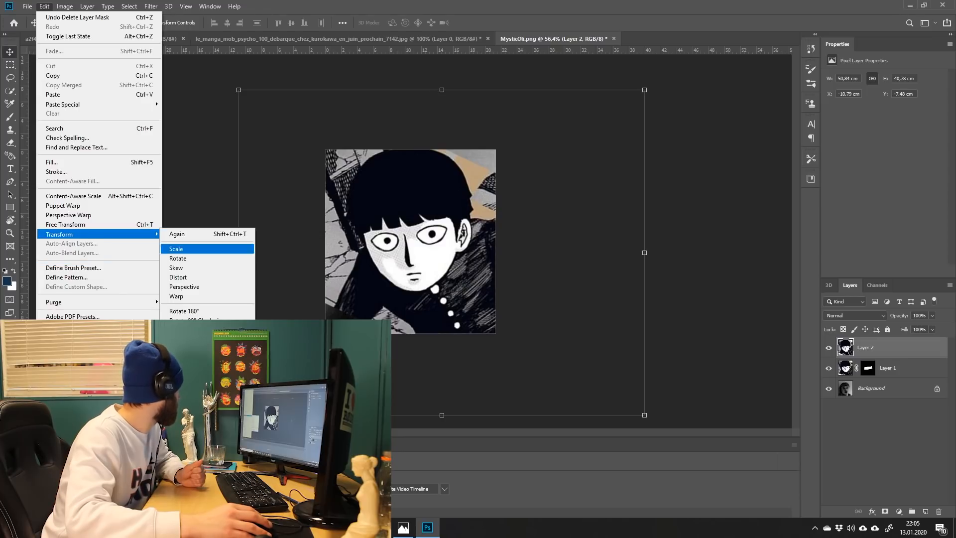
{"action": "left_click", "coordinate": [191, 345]}
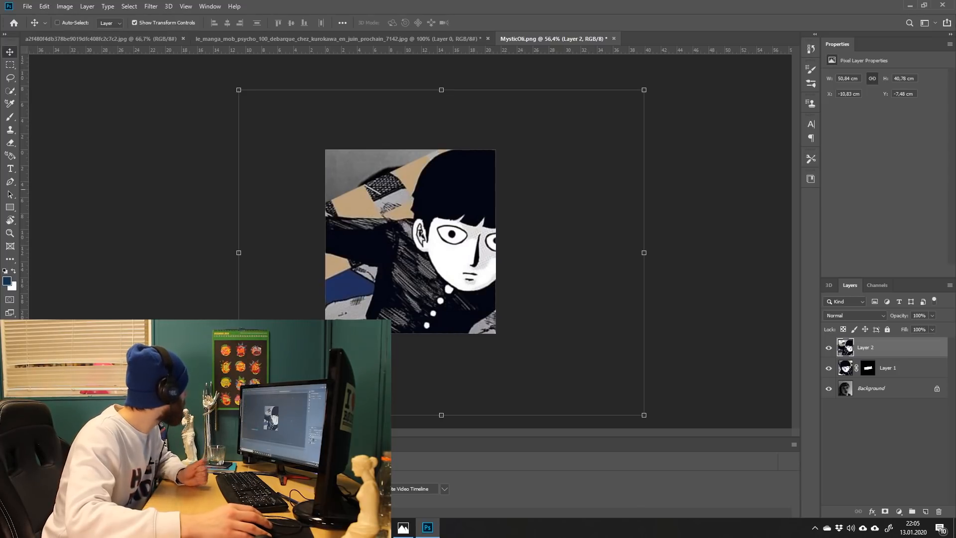
{"action": "left_click_drag", "start_coordinate": [534, 224], "coordinate": [489, 224]}
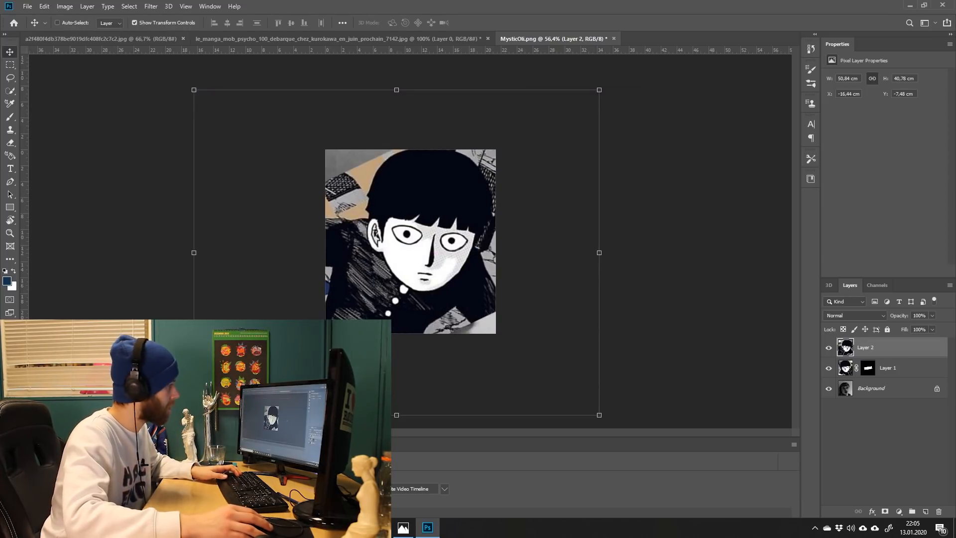
Lower Layer 2's opacity to 17% and, with Layer 1 hidden, rotate and move it so its eyes match the portrait's.
{"action": "left_click_drag", "start_coordinate": [932, 327], "coordinate": [895, 327]}
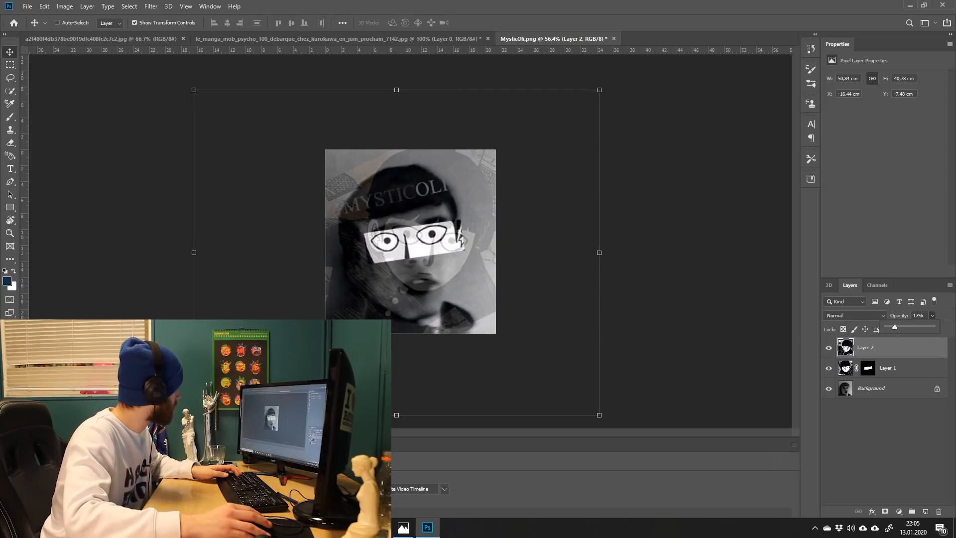
{"action": "left_click_drag", "start_coordinate": [605, 83], "coordinate": [549, 39]}
{"action": "left_click", "coordinate": [828, 368]}
{"action": "left_click_drag", "start_coordinate": [508, 198], "coordinate": [495, 207]}
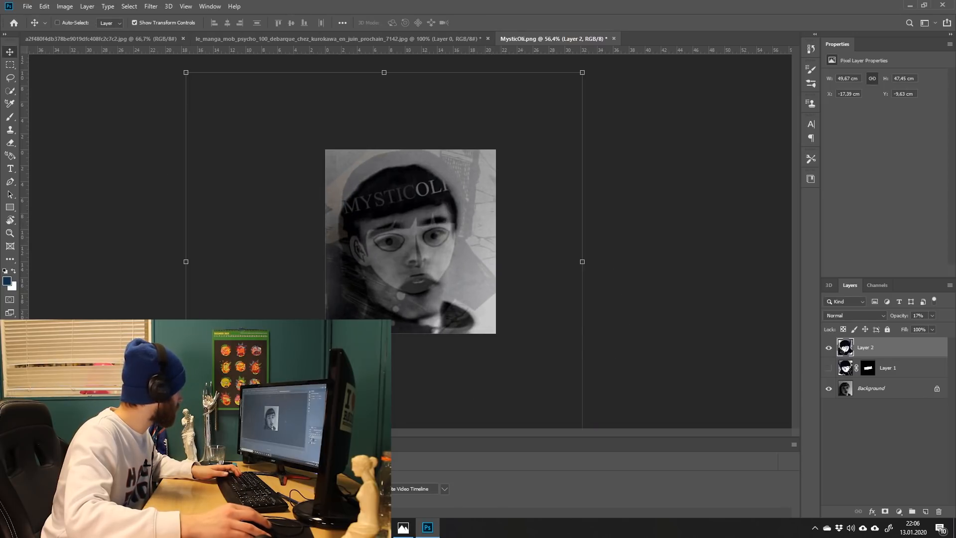
Rotate Layer 2 by about -3.2° and nudge it until the manga eyes sit precisely over the portrait's eyes.
{"action": "left_click_drag", "start_coordinate": [596, 80], "coordinate": [589, 71]}
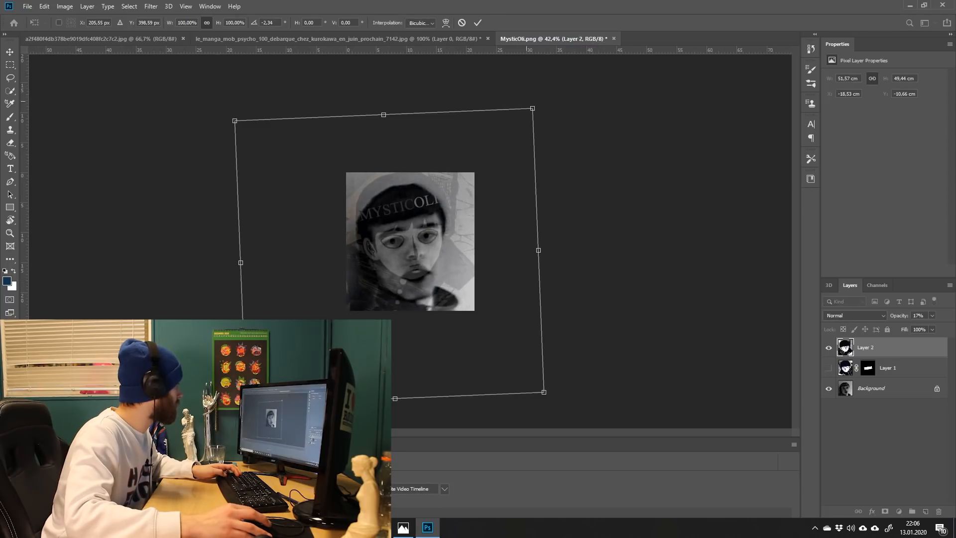
{"action": "left_click_drag", "start_coordinate": [547, 104], "coordinate": [544, 102]}
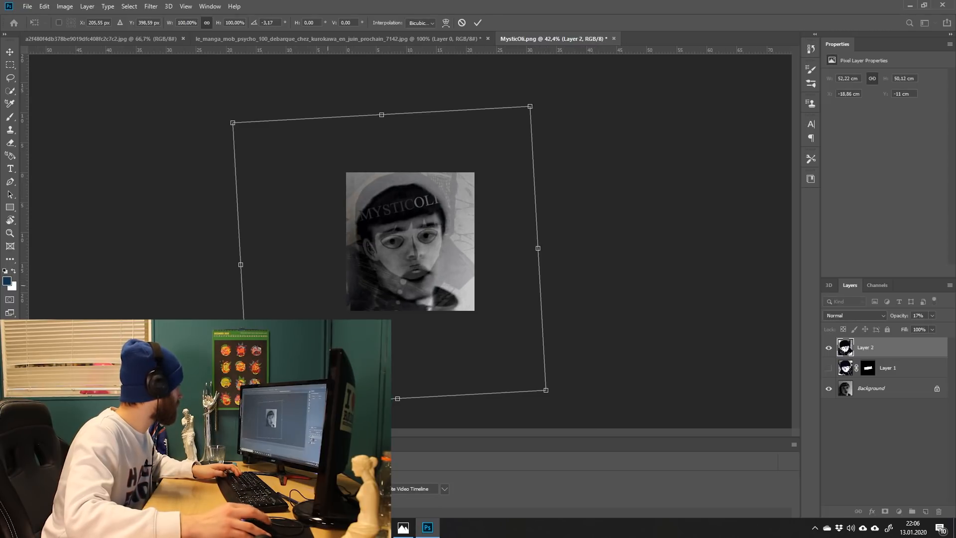
{"action": "scroll", "coordinate": [344, 221], "scroll_direction": "up", "scroll_amount": 14, "text": "alt"}
{"action": "left_click_drag", "start_coordinate": [462, 223], "coordinate": [464, 225]}
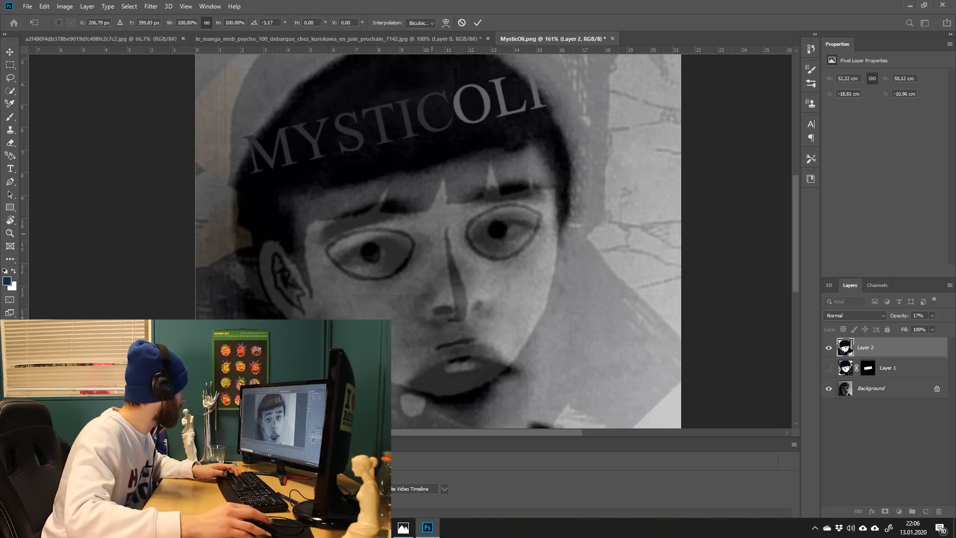
{"action": "scroll", "coordinate": [383, 233], "scroll_direction": "down", "scroll_amount": 7, "text": "alt"}
{"action": "left_click_drag", "start_coordinate": [470, 202], "coordinate": [471, 203]}
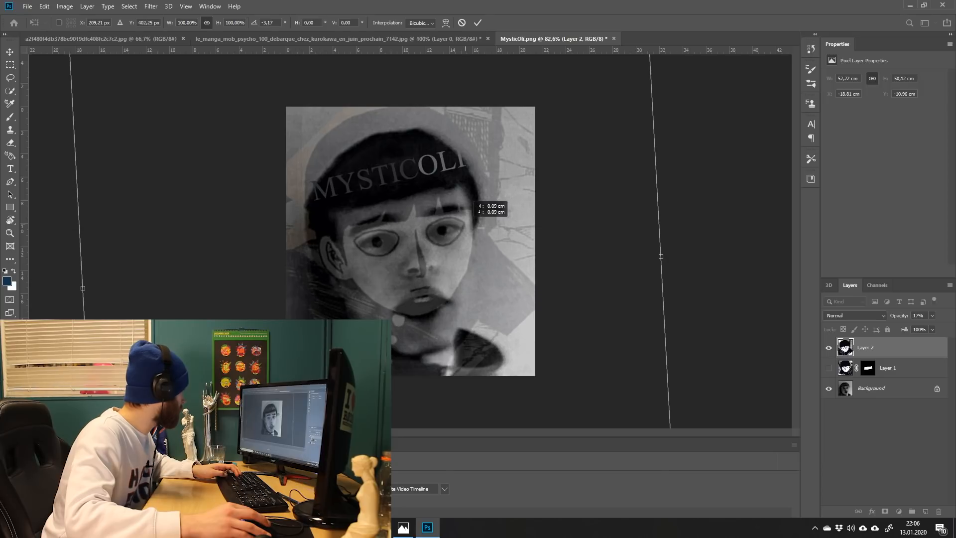
Mask Layer 2, at 73% opacity, to a rectangular selection around the eyes tilted about -8.6°.
{"action": "scroll", "coordinate": [410, 241], "scroll_direction": "down", "scroll_amount": 10, "text": "alt"}
{"action": "scroll", "coordinate": [411, 241], "scroll_direction": "up", "scroll_amount": 6, "text": "alt"}
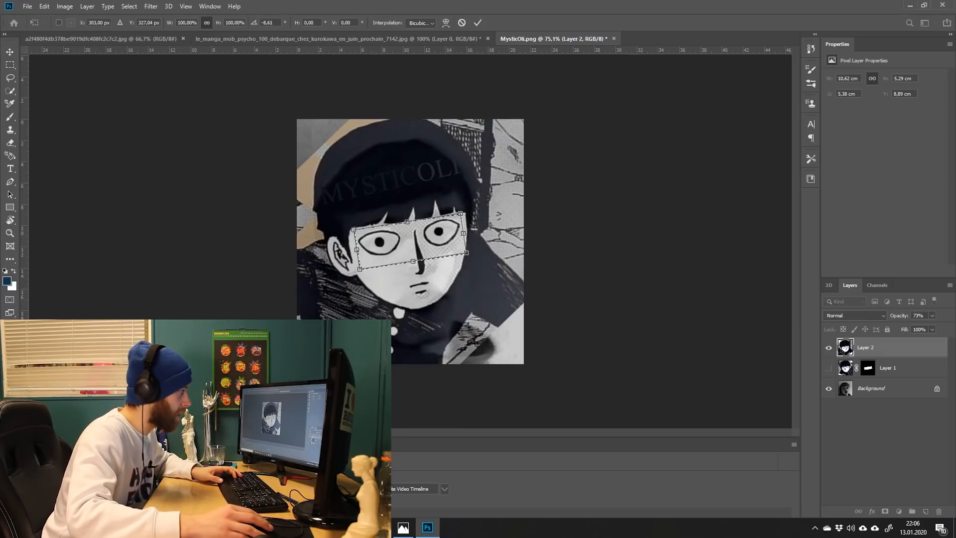
{"action": "key", "text": "Return"}
{"action": "key", "text": "m"}
{"action": "key", "text": "ctrl+shift+m"}
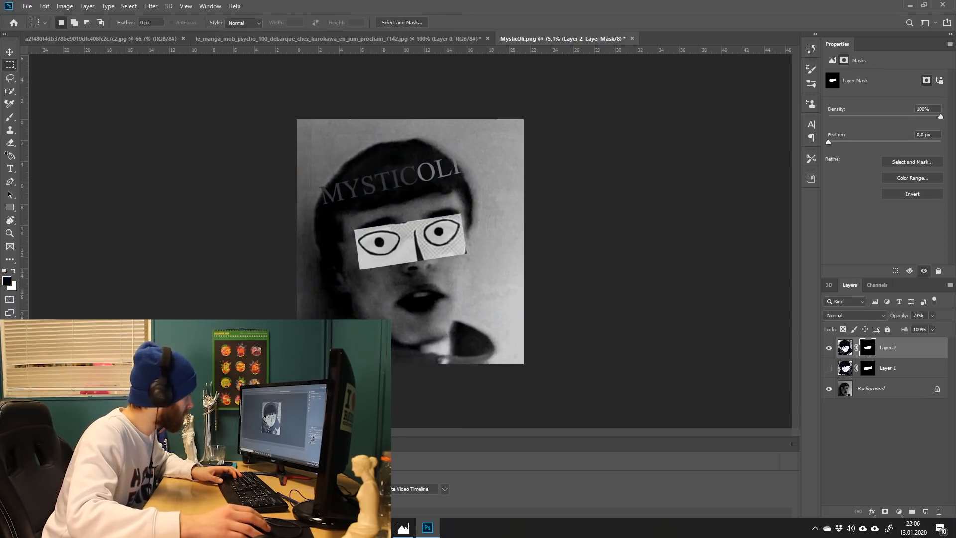
Raise Layer 2's opacity to 100% and compare the two masked eye strips by toggling the visibility of Layer 2 and Layer 1.
{"action": "key", "text": "0"}
{"action": "key", "text": "ctrl+2"}
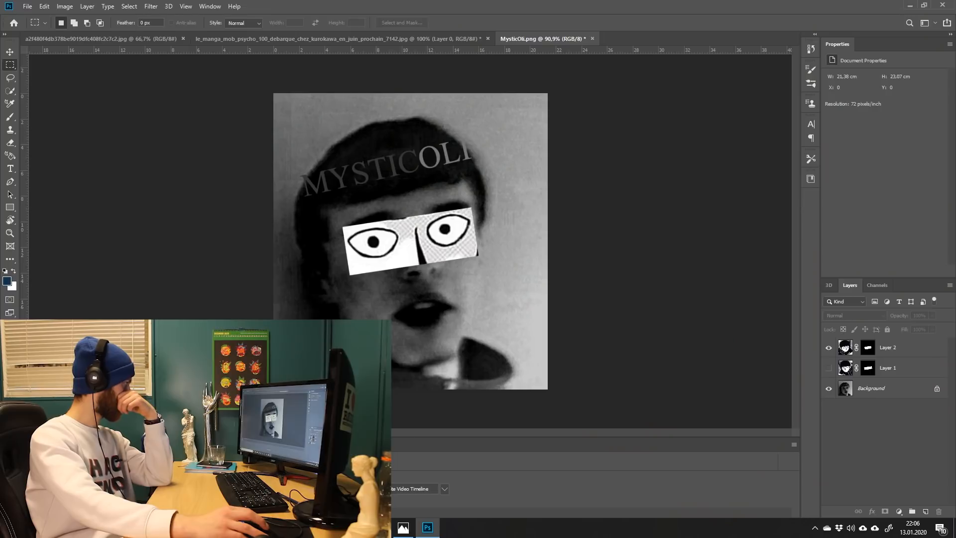
{"action": "left_click", "coordinate": [828, 347]}
{"action": "left_click", "coordinate": [828, 368]}
{"action": "left_click", "coordinate": [828, 368]}
{"action": "left_click", "coordinate": [829, 347]}
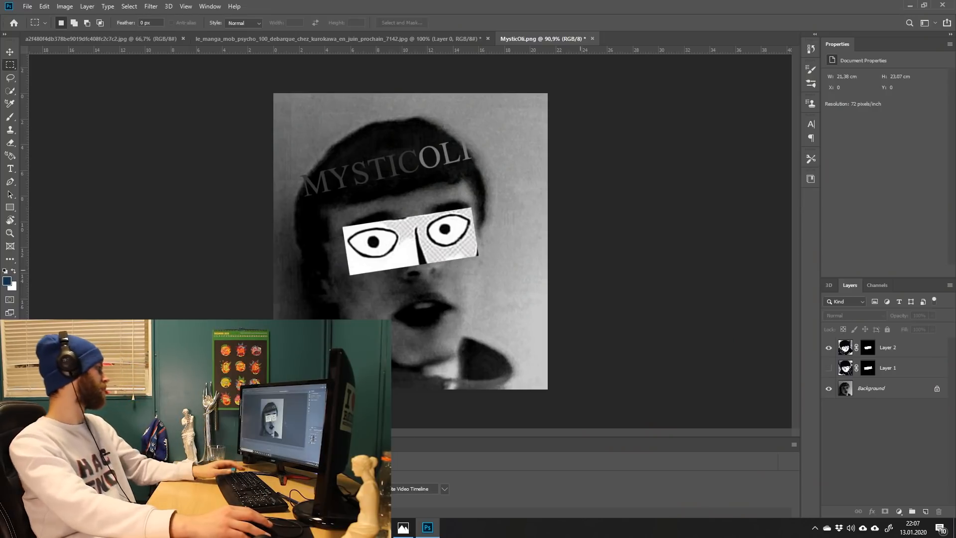
{"action": "scroll", "coordinate": [410, 241], "scroll_direction": "down", "scroll_amount": 5, "text": "alt"}
{"action": "scroll", "coordinate": [410, 241], "scroll_direction": "up", "scroll_amount": 4, "text": "alt"}
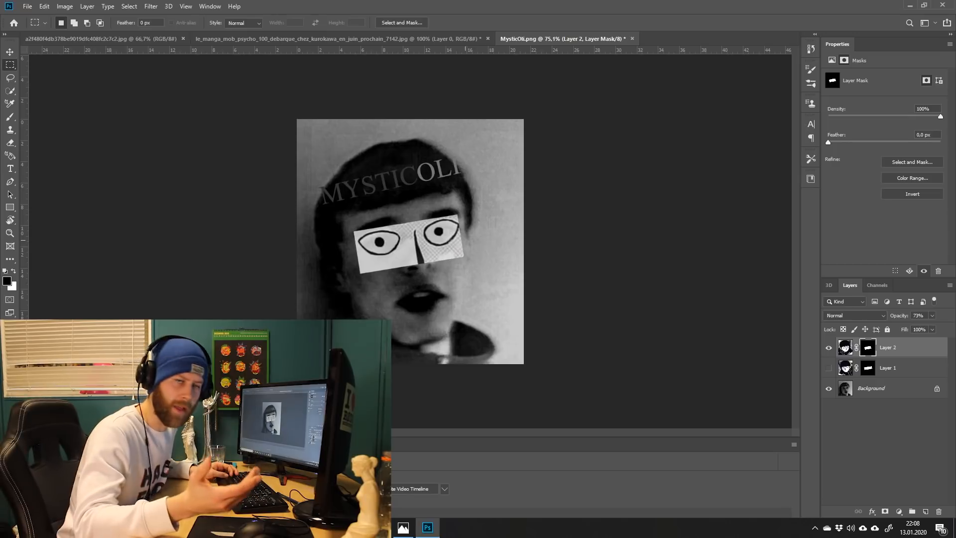
{"action": "scroll", "coordinate": [410, 241], "scroll_direction": "up", "scroll_amount": 1, "text": "alt"}
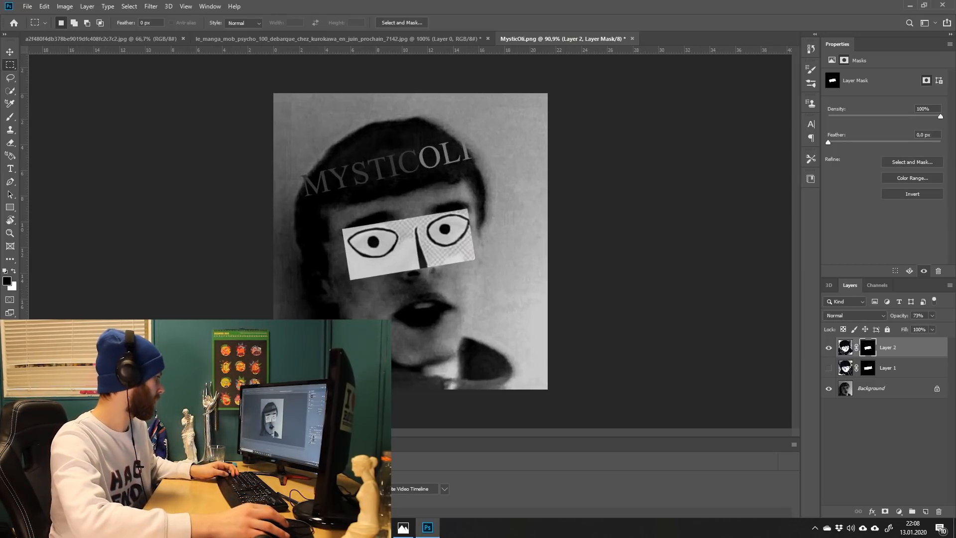
Activate Layer 2's image instead of its mask and compare the eye strips by toggling Layer 2 and Layer 1.
{"action": "left_click", "coordinate": [844, 347]}
{"action": "left_click", "coordinate": [828, 347]}
{"action": "left_click", "coordinate": [828, 367]}
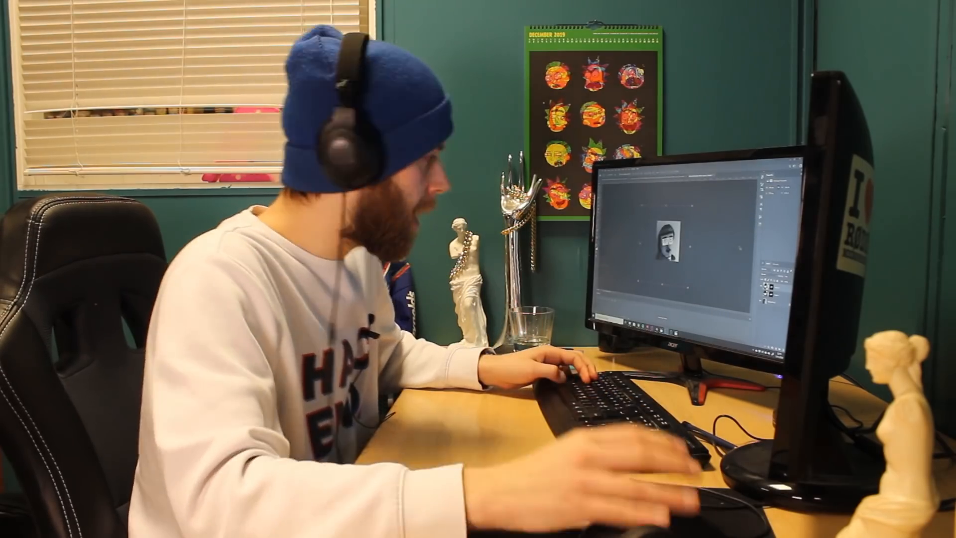
{"action": "scroll", "coordinate": [670, 244], "scroll_direction": "up", "scroll_amount": 5, "text": "alt"}
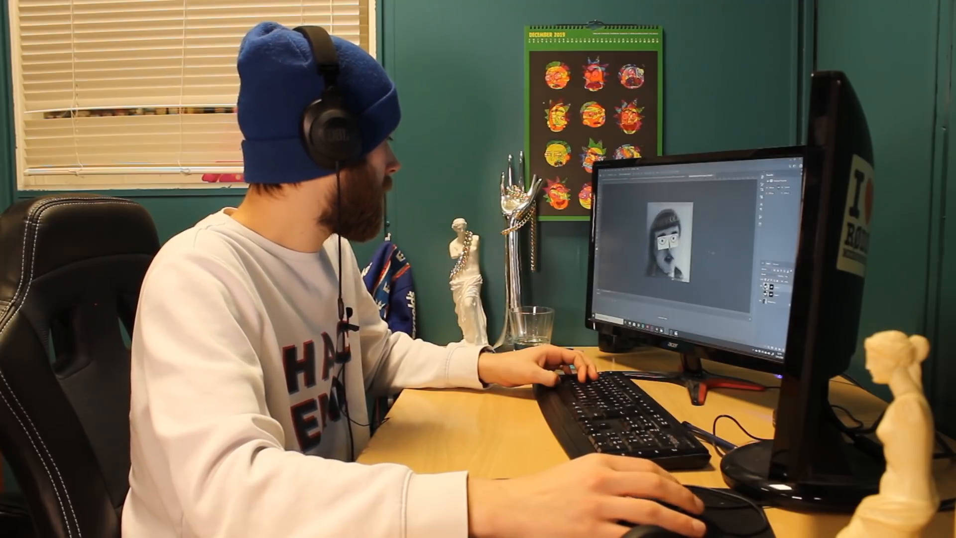
Save the finished composite with Layer 2 visible and Layer 1 hidden as COVER.psd.
{"action": "key", "text": "alt+Tab"}
{"action": "key", "text": "alt+Tab"}
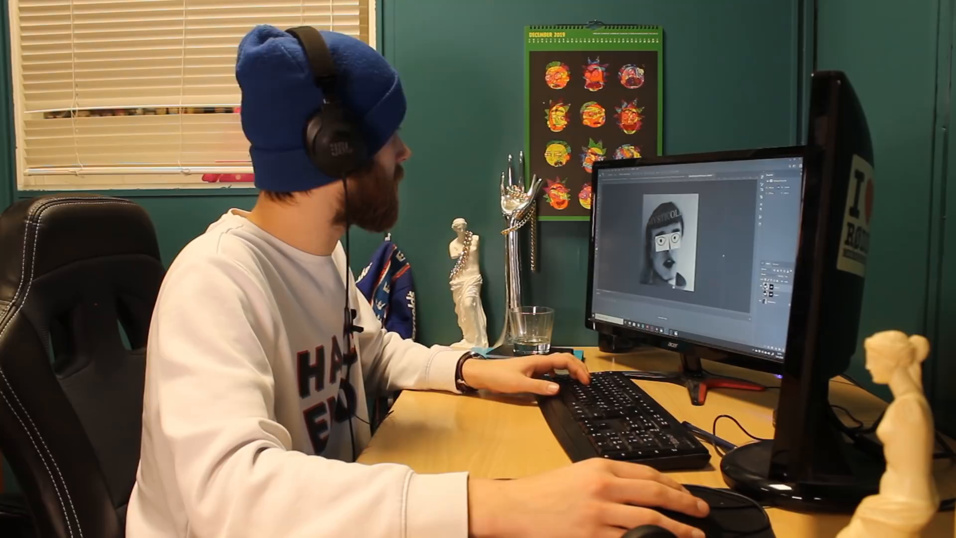
{"action": "key", "text": "ctrl+shift+s"}
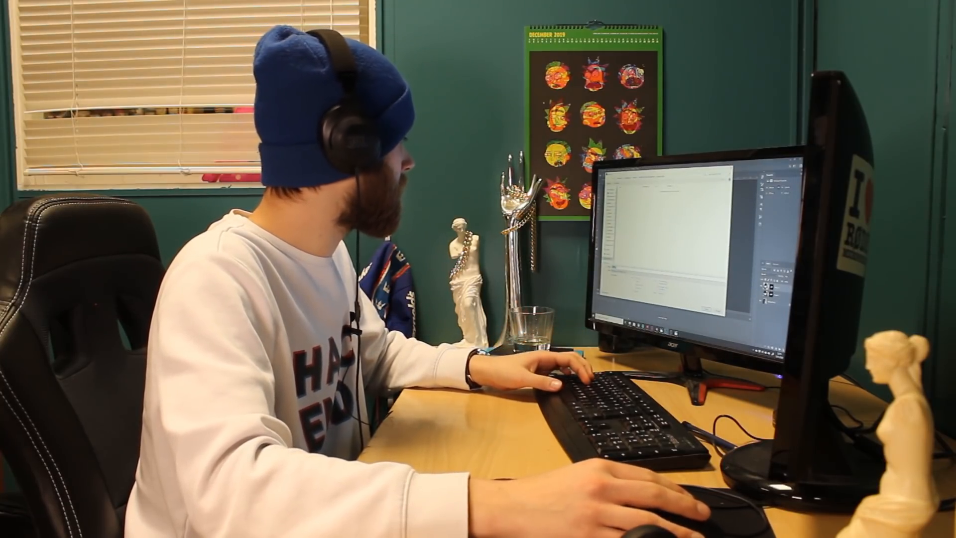
{"action": "key", "text": "Return"}
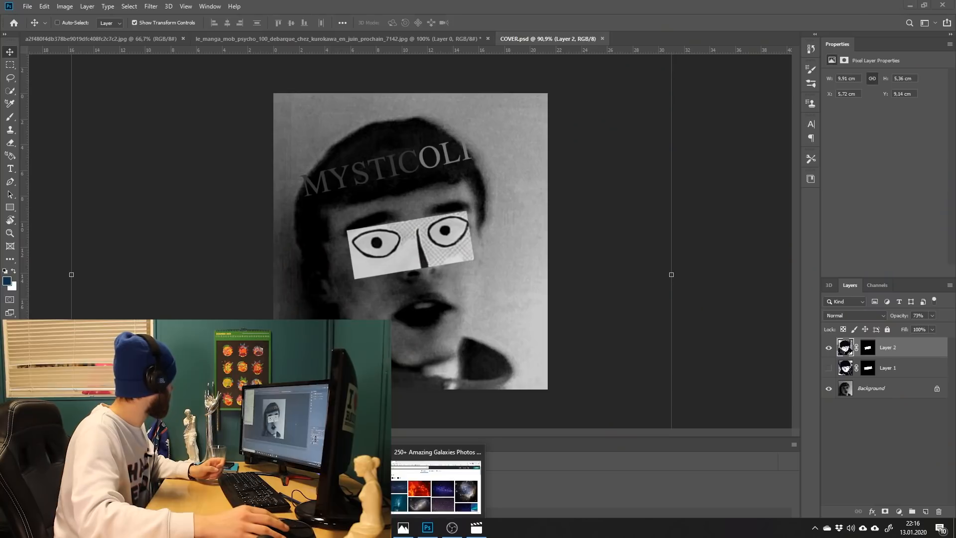
Switch to the browser and send the finished cover image in the requesting subscriber's Twitter direct messages.
{"action": "left_click", "coordinate": [323, 485]}
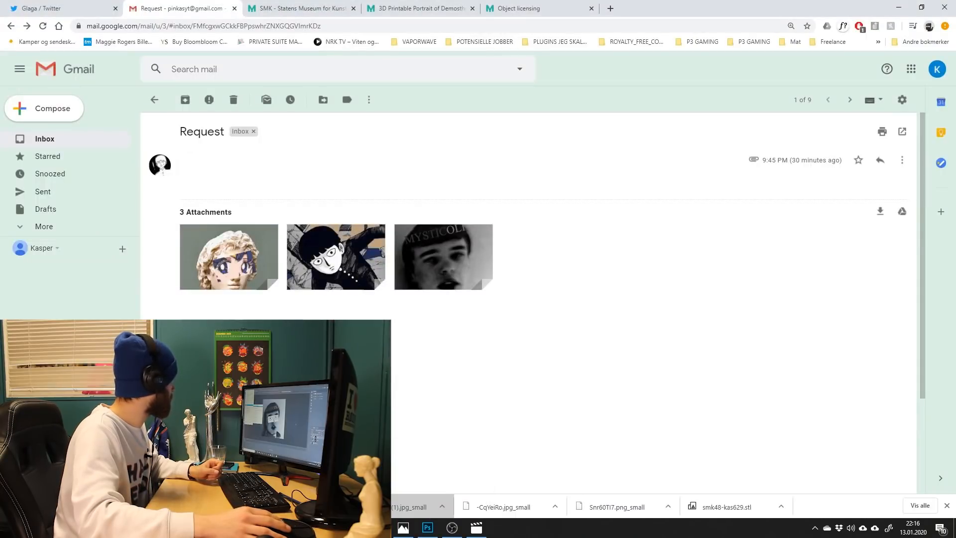
{"action": "left_click", "coordinate": [60, 9]}
{"action": "scroll", "coordinate": [627, 271], "scroll_direction": "down", "scroll_amount": 5}
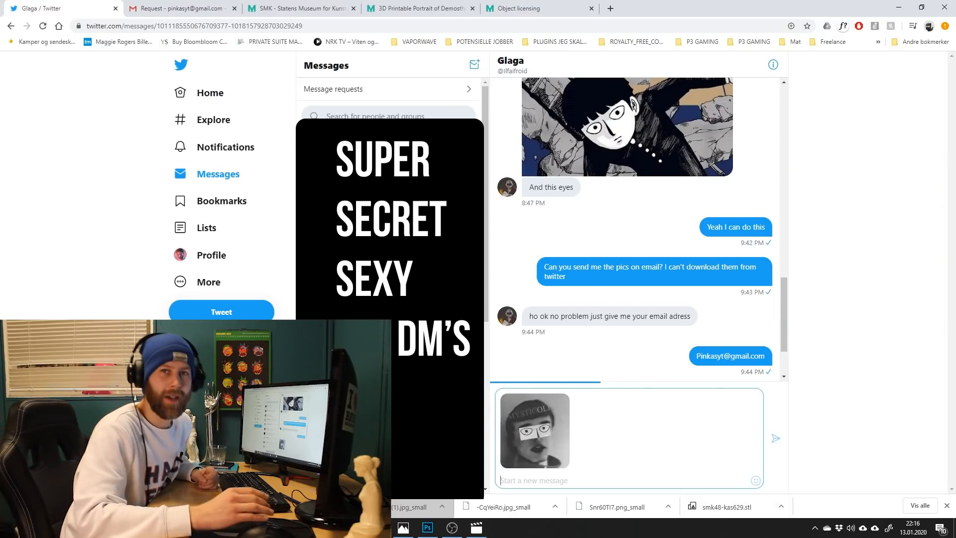
{"action": "key", "text": "Return"}
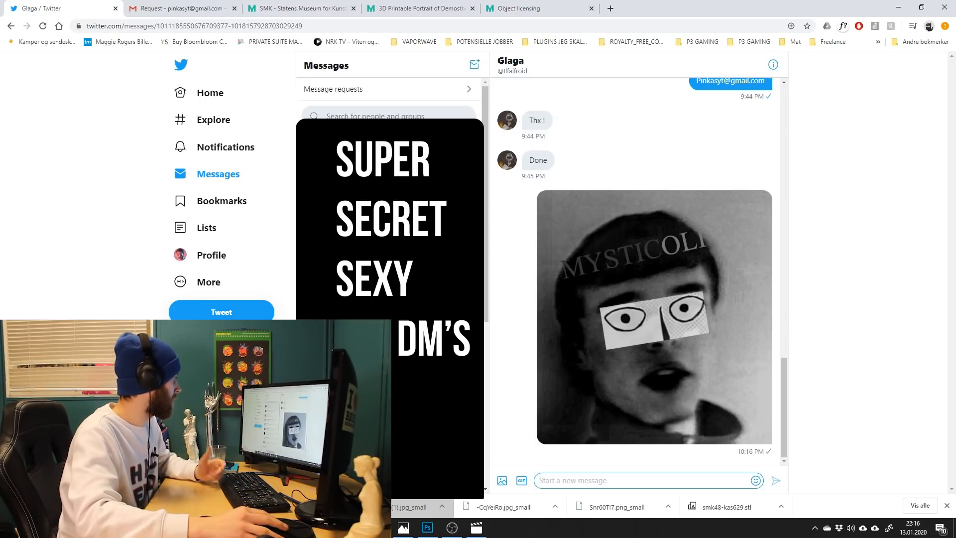
Send the message "What do you think?" below the cover image in the same conversation.
{"action": "type", "text": "Here"}
{"action": "key", "text": "BackSpace"}
{"action": "key", "text": "BackSpace"}
{"action": "key", "text": "BackSpace"}
{"action": "type", "text": "What do you"}
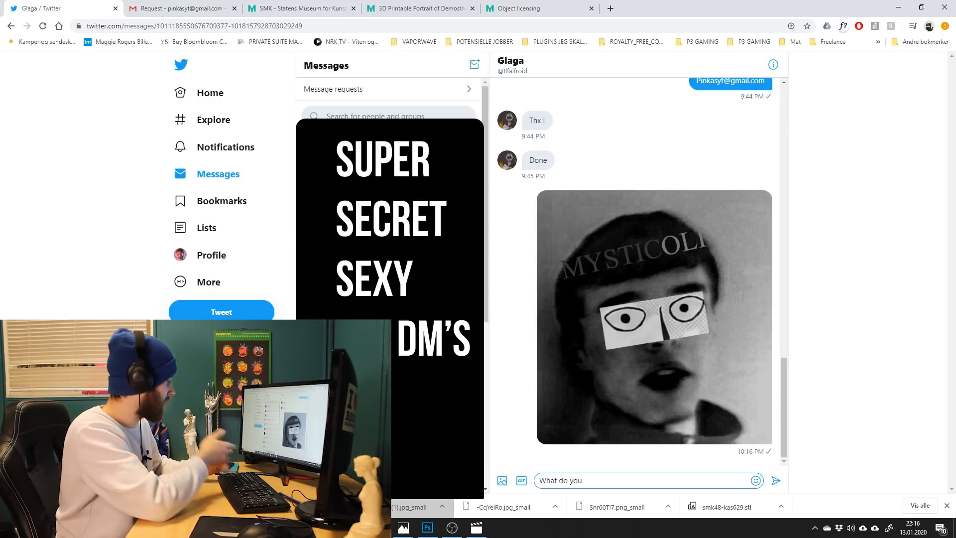
{"action": "type", "text": "think?"}
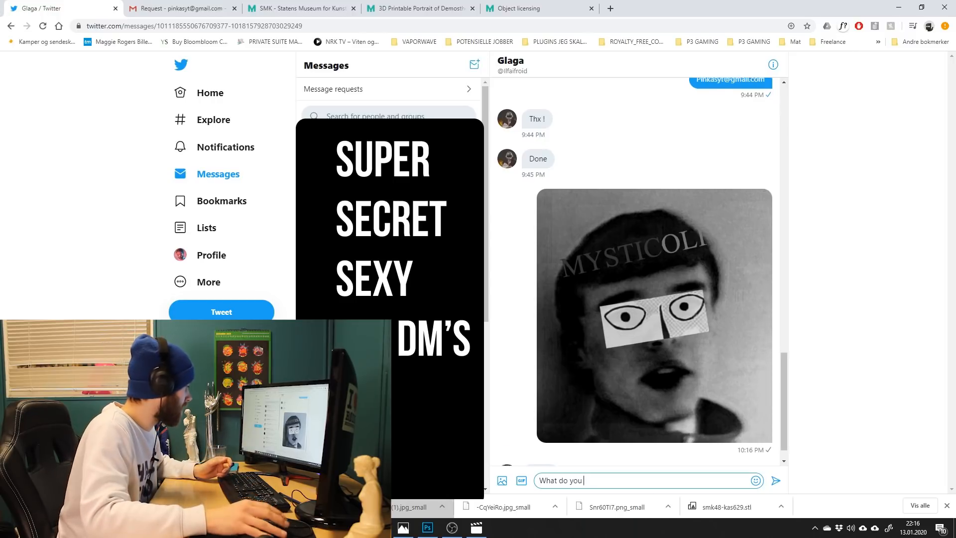
{"action": "key", "text": "Return"}
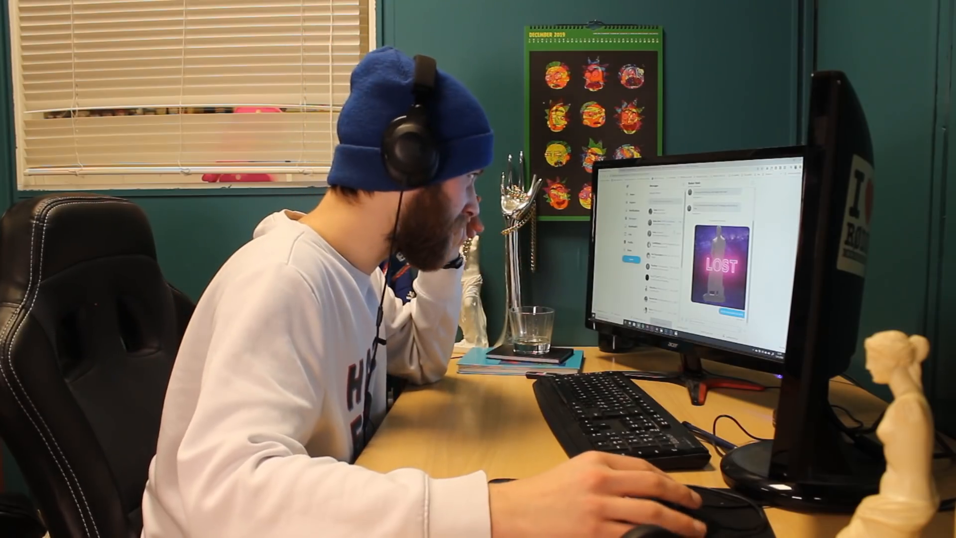
Open another subscriber's direct message and read the artwork request.
{"action": "scroll", "coordinate": [719, 249], "scroll_direction": "up", "scroll_amount": 2}
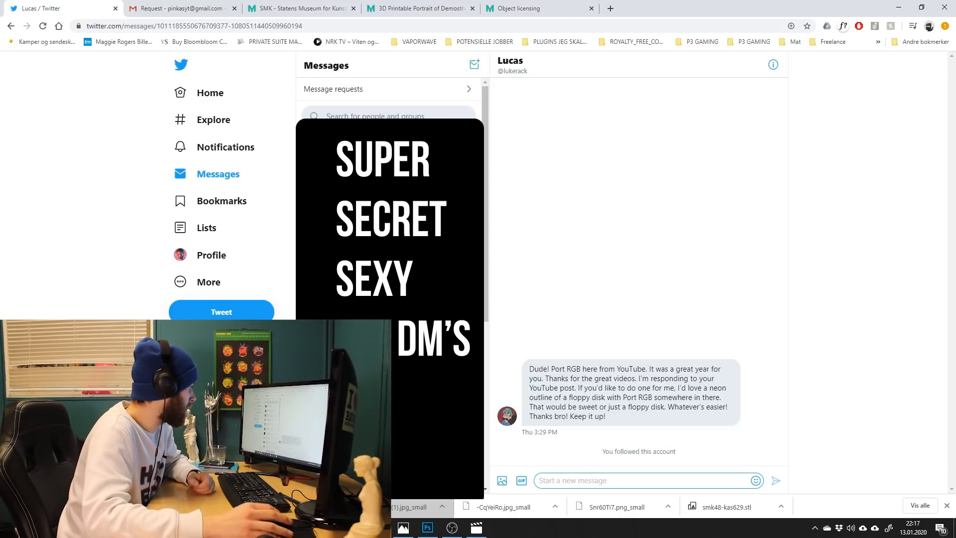
{"action": "left_click", "coordinate": [597, 480]}
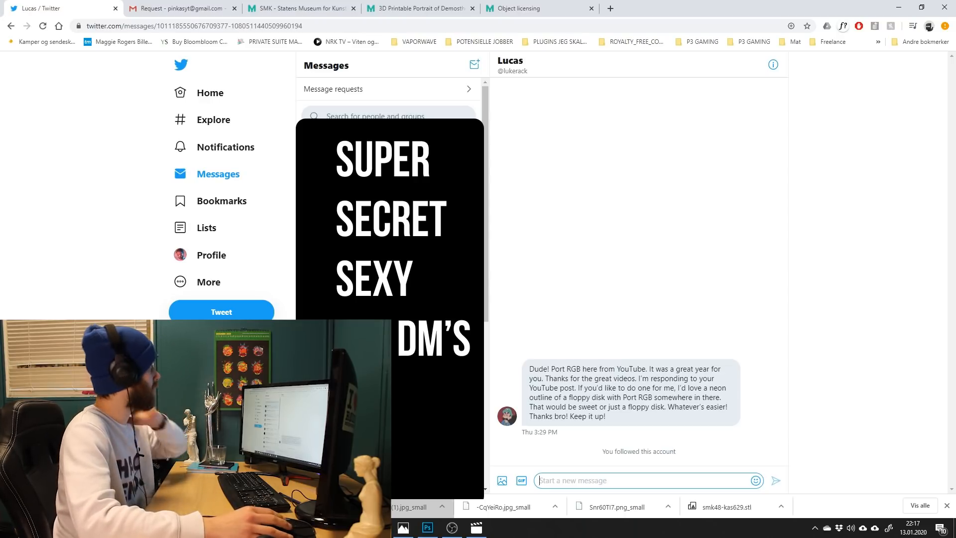
Return to the cover conversation, reply "Thank you, I was a bit unsure but glad you liked it" and view the sent cover enlarged.
{"action": "left_click", "coordinate": [389, 149]}
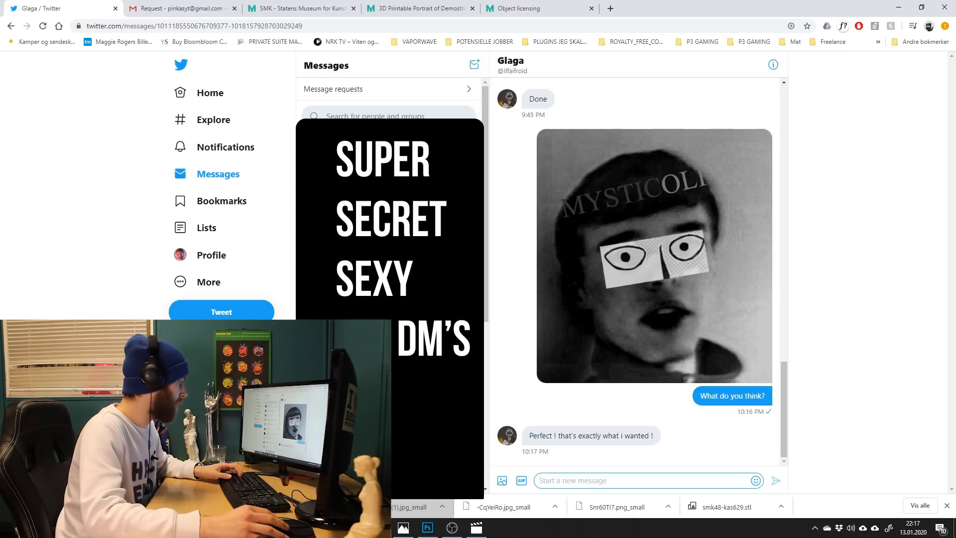
{"action": "type", "text": "Thank"}
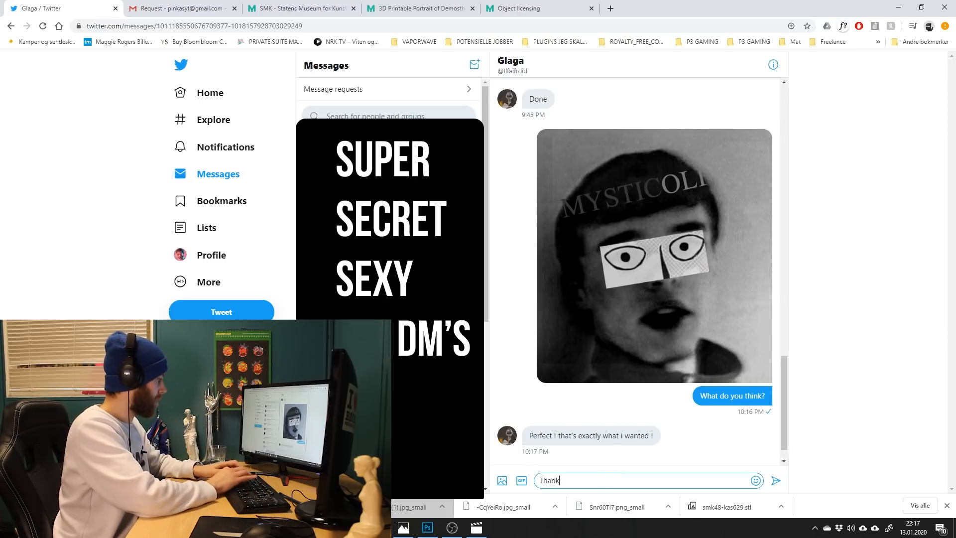
{"action": "type", "text": " you, I was a b"}
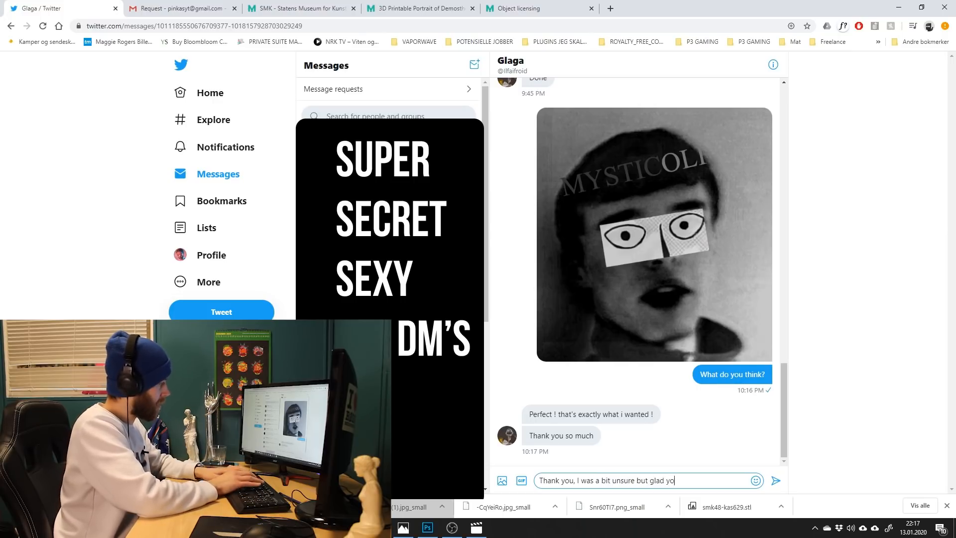
{"action": "type", "text": "it"}
{"action": "key", "text": "Return"}
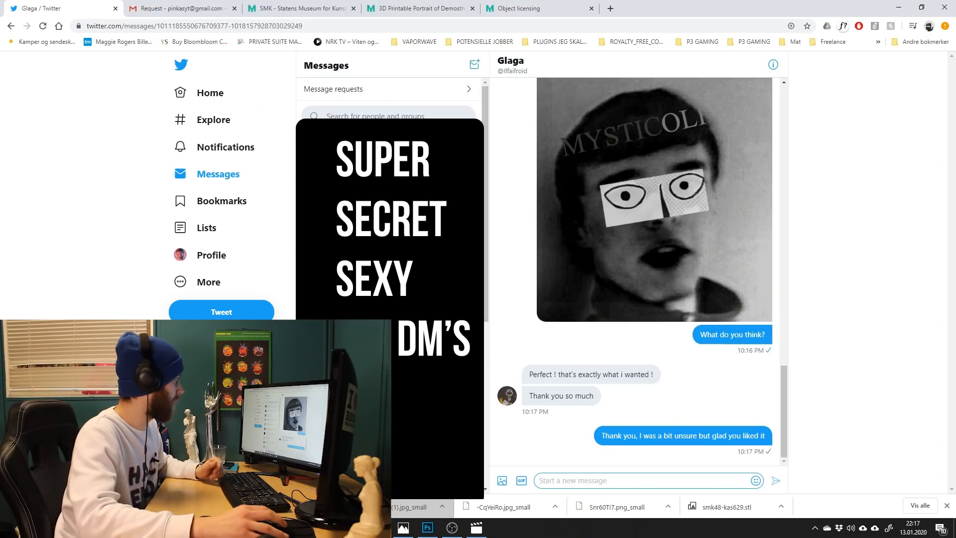
{"action": "left_click", "coordinate": [654, 209]}
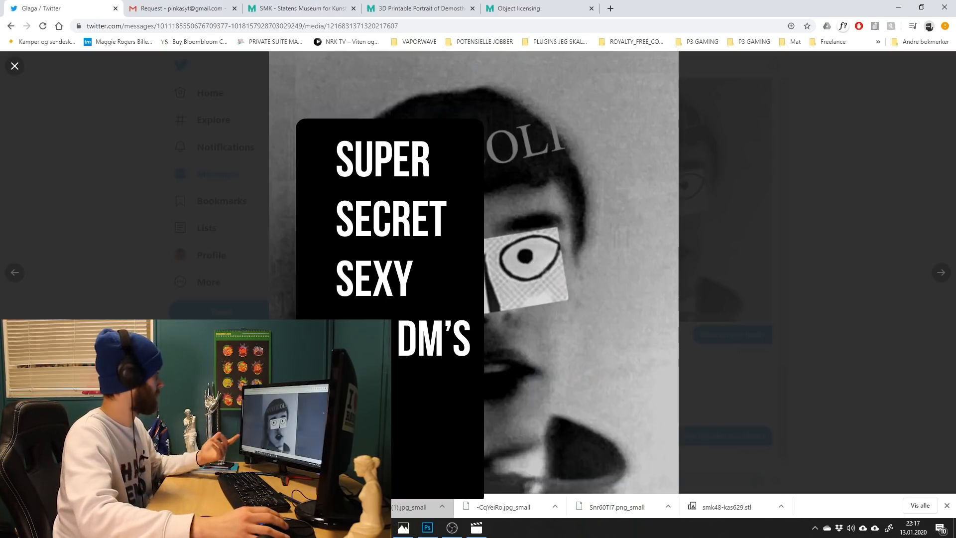
{"action": "key", "text": "Escape"}
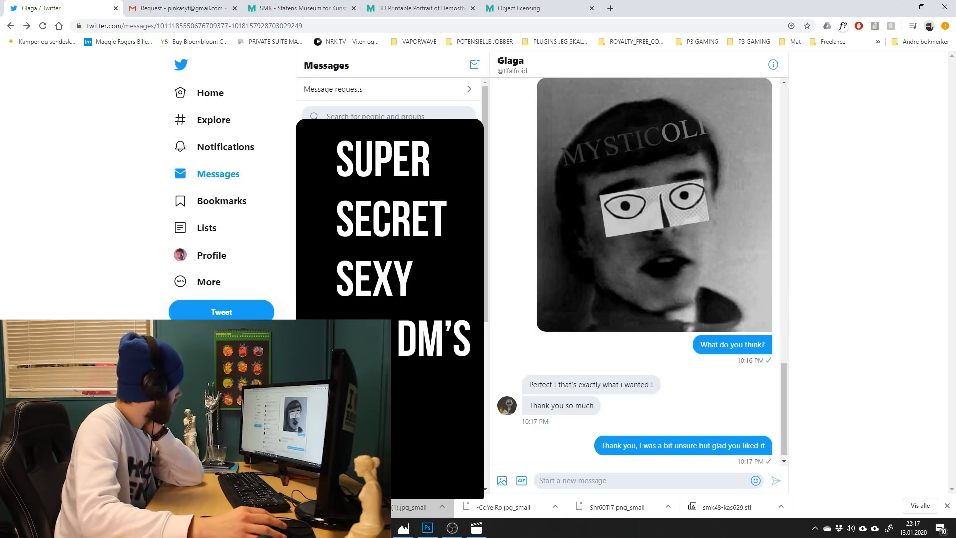
Reopen the other subscriber's floppy disk request and find a 3.5-inch floppy disk clipart image on the web.
{"action": "left_click", "coordinate": [389, 299]}
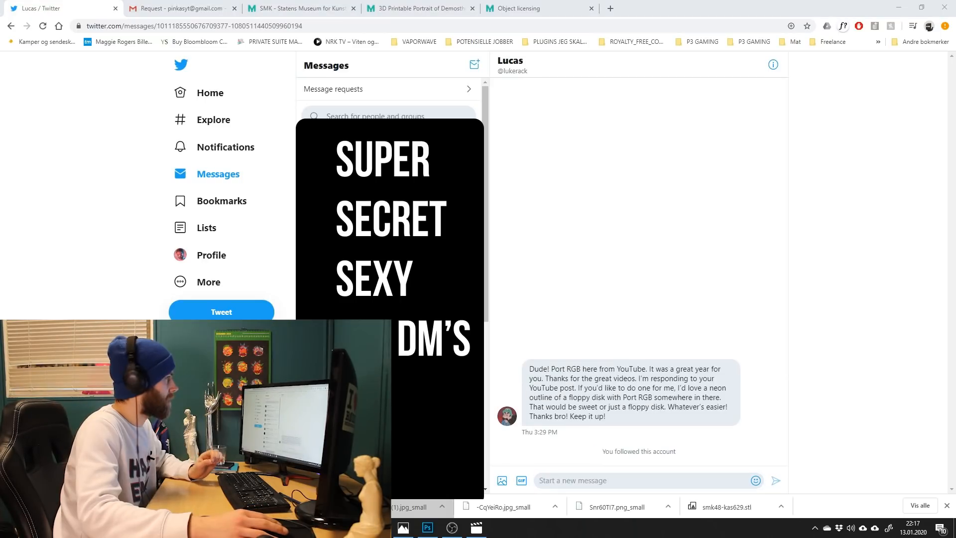
{"action": "left_click_drag", "start_coordinate": [955, 65], "coordinate": [269, 1]}
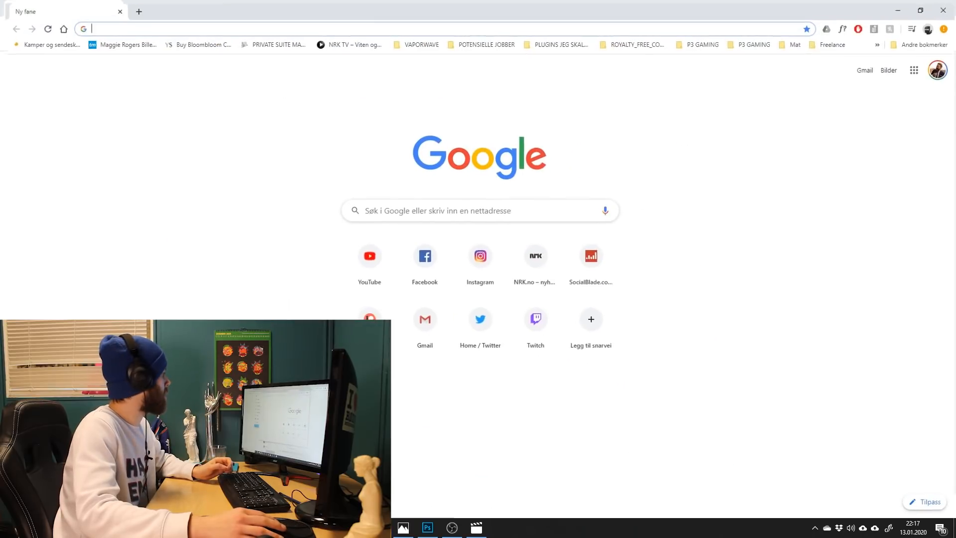
{"action": "left_click", "coordinate": [115, 8]}
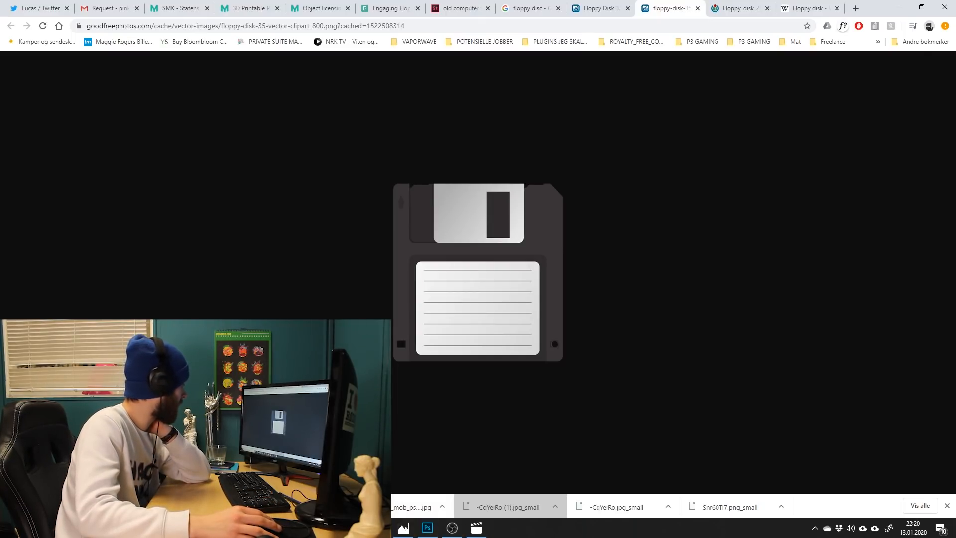
Switch to After Effects, import floppy-disk-35-vector-clipart_800.png and place it in a composition named PORT RGB.
{"action": "key", "text": "alt+Tab"}
{"action": "left_click", "coordinate": [8, 16]}
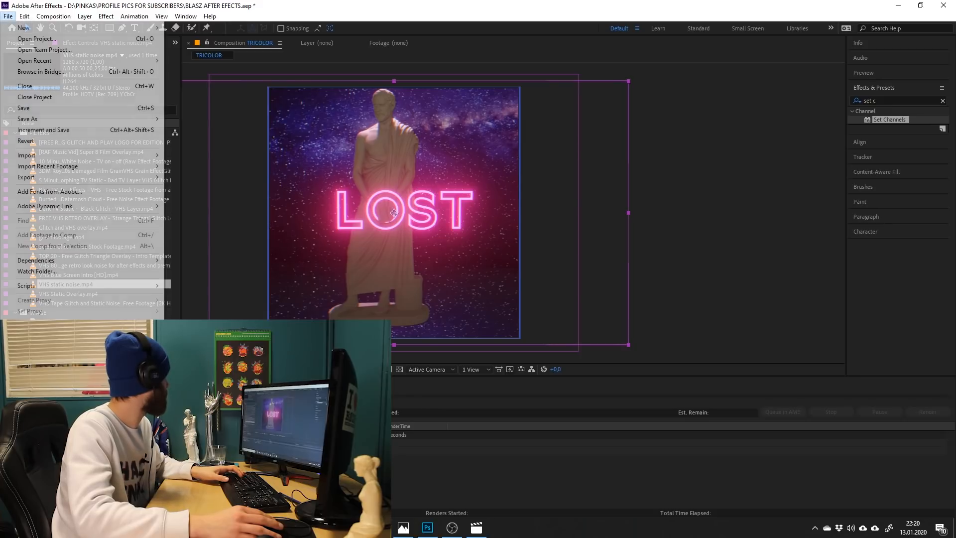
{"action": "left_click", "coordinate": [8, 16]}
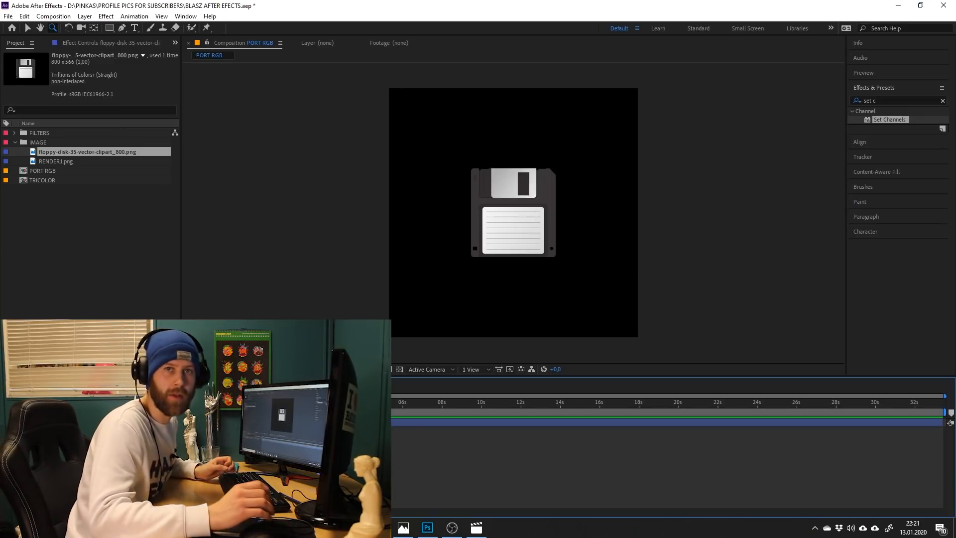
Auto-trace the floppy disk layer's alpha channel to a new layer with 1 px tolerance, 10 px minimum area and 50% threshold.
{"action": "left_click", "coordinate": [513, 213]}
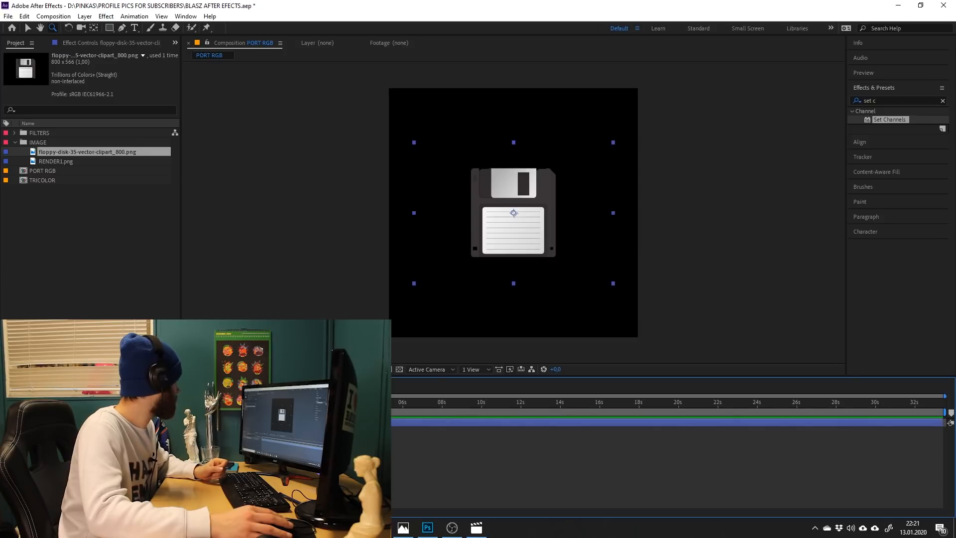
{"action": "left_click", "coordinate": [667, 468]}
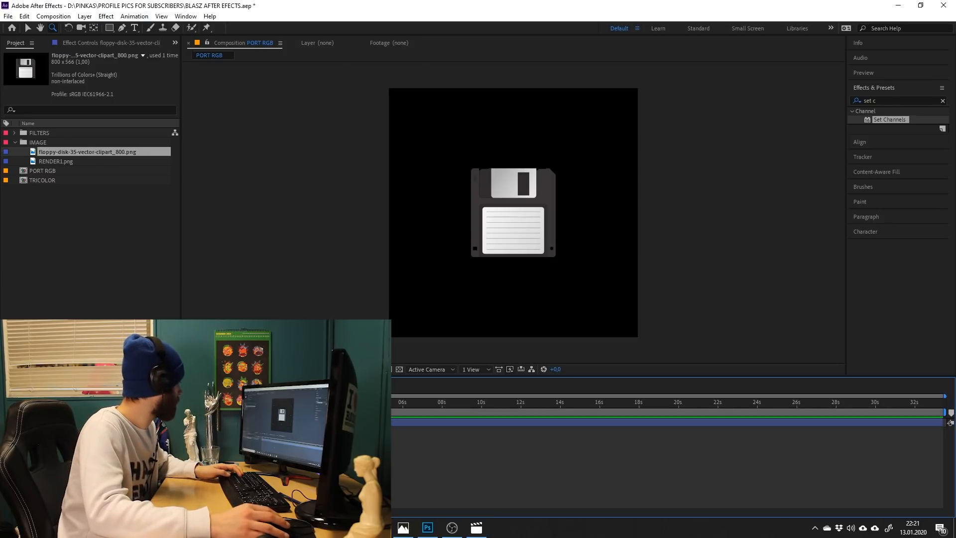
{"action": "left_click", "coordinate": [85, 16]}
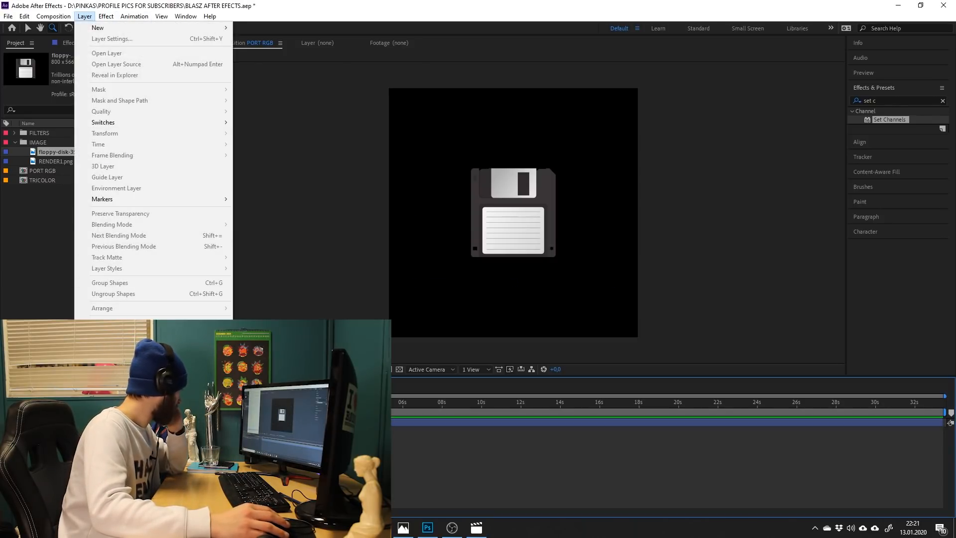
{"action": "left_click", "coordinate": [103, 422]}
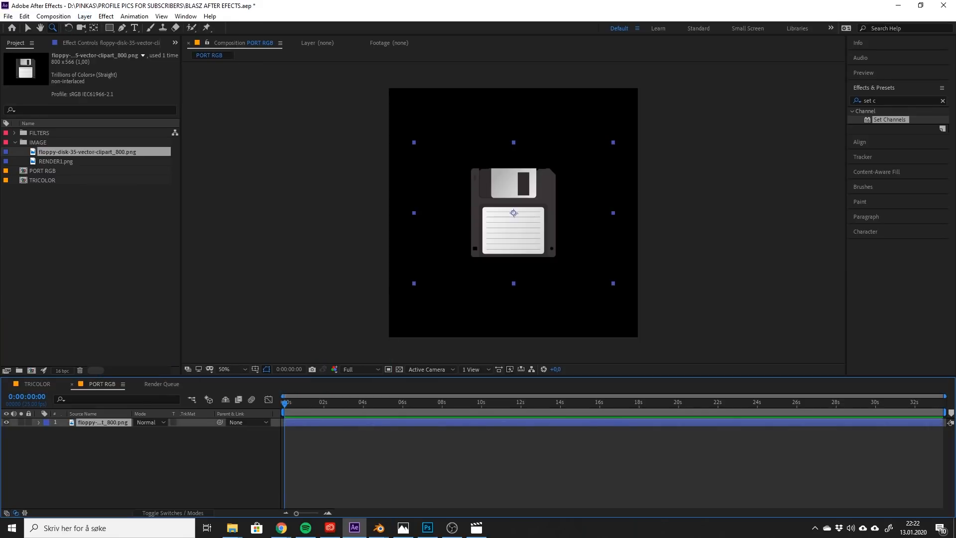
{"action": "left_click", "coordinate": [84, 16]}
{"action": "left_click", "coordinate": [124, 155]}
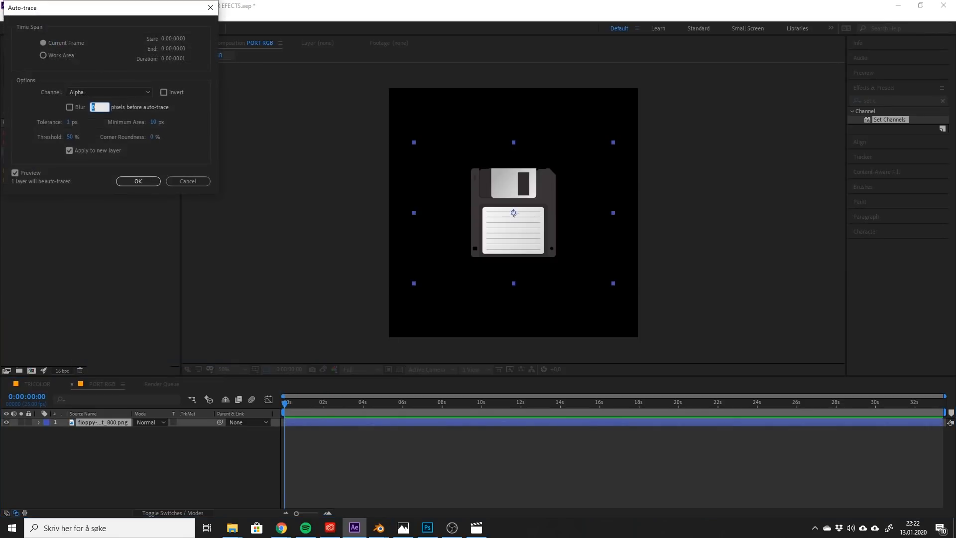
{"action": "left_click", "coordinate": [138, 181]}
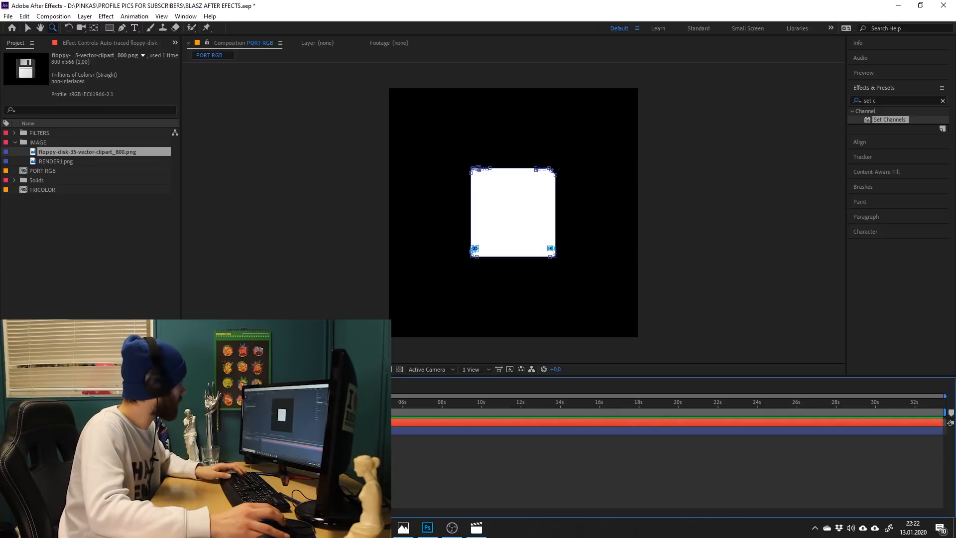
Inspect the edges and corner holes of the auto-traced floppy disk shape up close and select its layers.
{"action": "scroll", "coordinate": [576, 174], "scroll_direction": "up", "scroll_amount": 2, "text": "alt"}
{"action": "scroll", "coordinate": [507, 223], "scroll_direction": "down", "scroll_amount": 2, "text": "alt"}
{"action": "scroll", "coordinate": [449, 252], "scroll_direction": "up", "scroll_amount": 1, "text": "alt"}
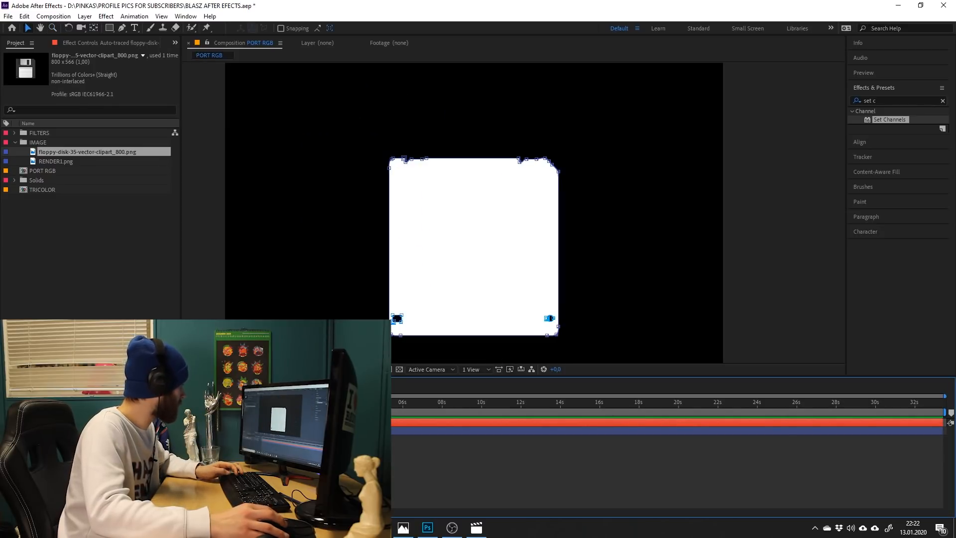
{"action": "scroll", "coordinate": [441, 319], "scroll_direction": "up", "scroll_amount": 1, "text": "alt"}
{"action": "scroll", "coordinate": [439, 318], "scroll_direction": "up", "scroll_amount": 1, "text": "alt"}
{"action": "scroll", "coordinate": [440, 311], "scroll_direction": "down", "scroll_amount": 2, "text": "alt"}
{"action": "left_click", "coordinate": [75, 430]}
{"action": "left_click", "coordinate": [75, 423]}
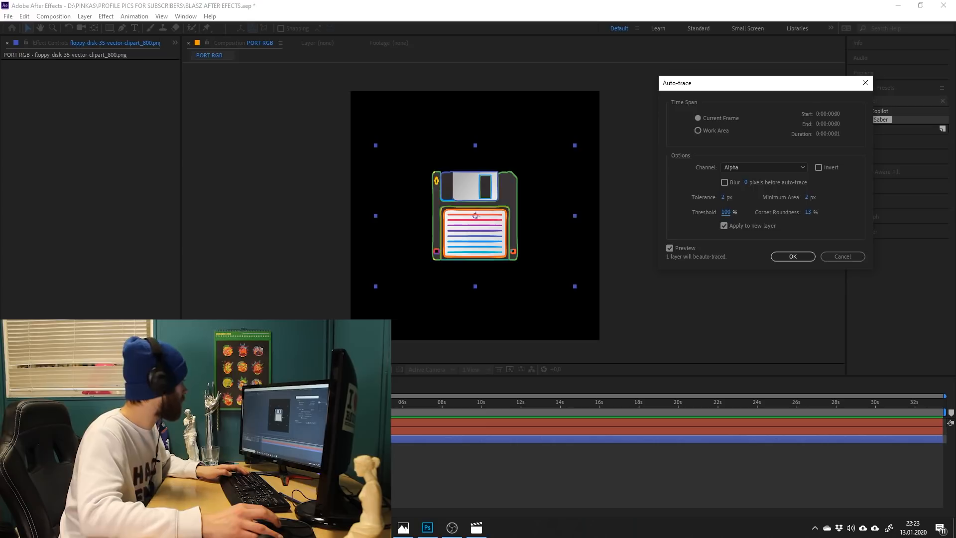
Auto-trace the floppy disk again to a new layer with 2 px tolerance, 2 px minimum area, 100% threshold and 13% corner roundness.
{"action": "left_click", "coordinate": [726, 212]}
{"action": "type", "text": "50"}
{"action": "key", "text": "Return"}
Copy all masks of the newest auto-traced floppy disk layer onto White Solid 1, which carries the Saber effect.
{"action": "scroll", "coordinate": [528, 207], "scroll_direction": "up", "scroll_amount": 2}
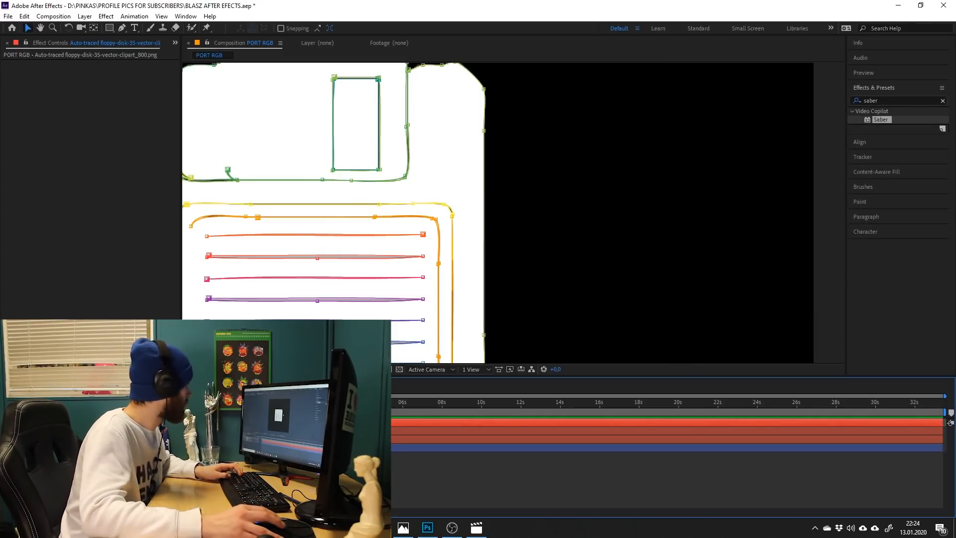
{"action": "scroll", "coordinate": [428, 197], "scroll_direction": "down", "scroll_amount": 1}
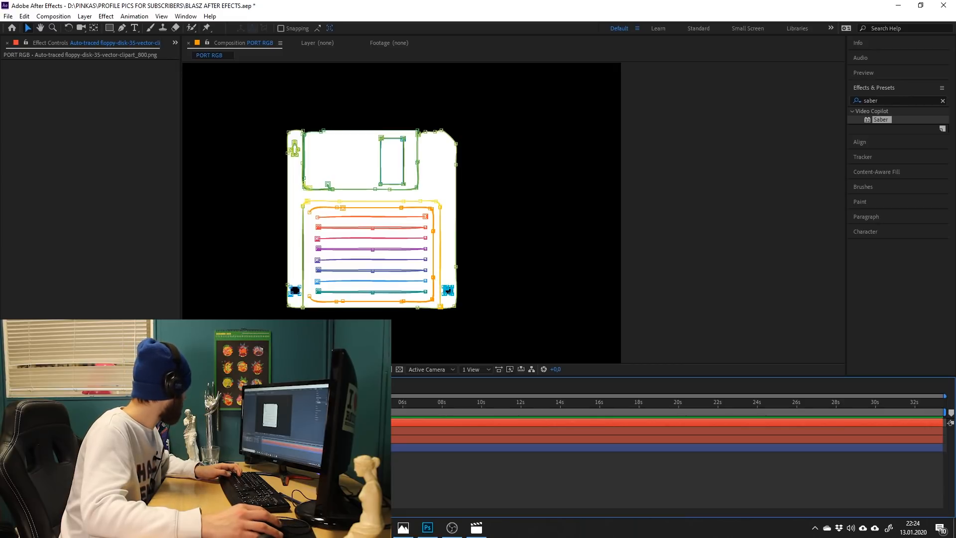
{"action": "left_click", "coordinate": [102, 431]}
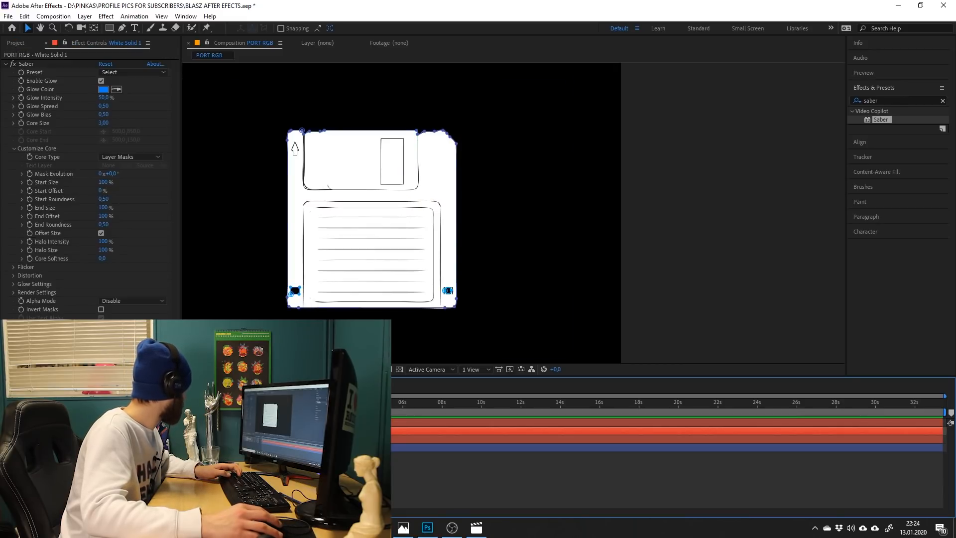
{"action": "left_click", "coordinate": [102, 422]}
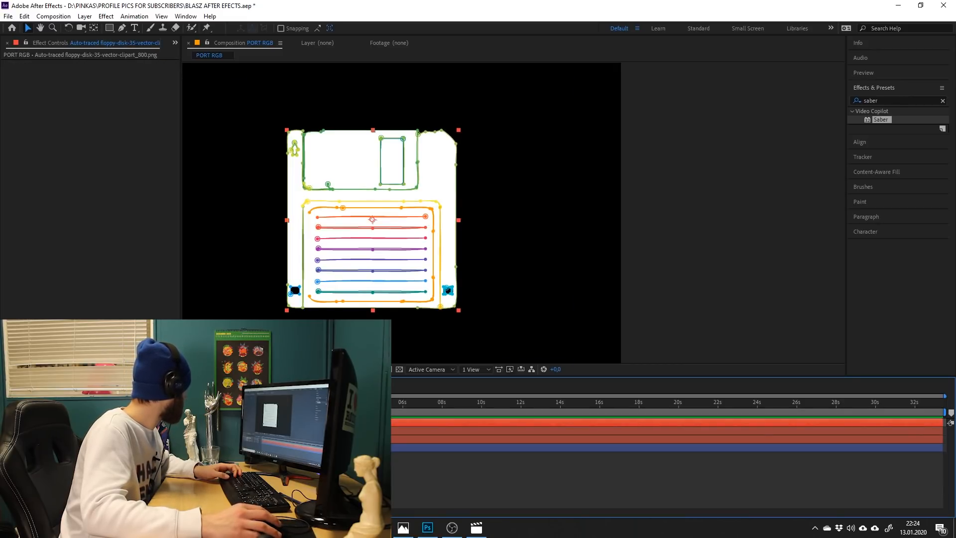
{"action": "left_click", "coordinate": [35, 422]}
{"action": "left_click", "coordinate": [43, 430]}
{"action": "left_click", "coordinate": [65, 431]}
{"action": "scroll", "coordinate": [82, 458], "scroll_direction": "down", "scroll_amount": 4}
{"action": "left_click", "coordinate": [81, 482], "text": "shift"}
{"action": "scroll", "coordinate": [83, 457], "scroll_direction": "up", "scroll_amount": 4}
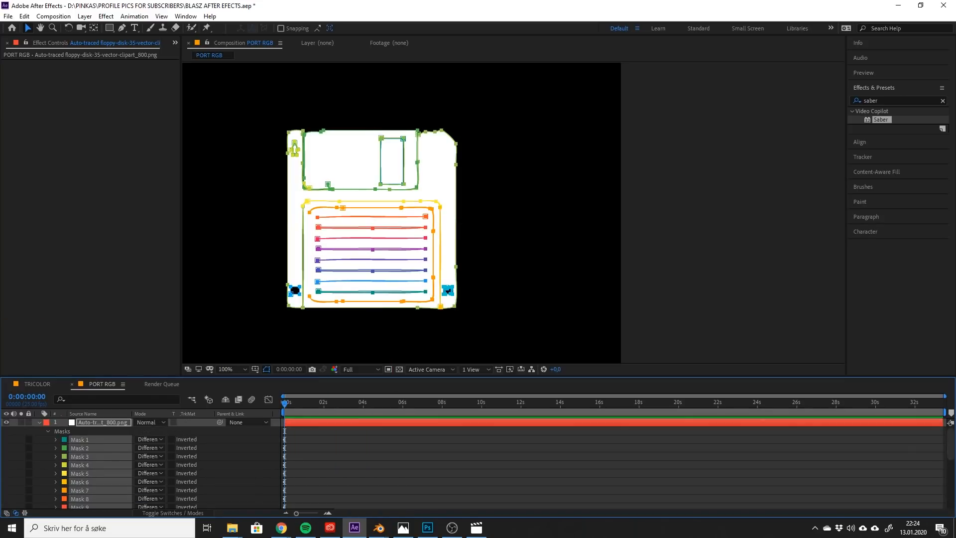
{"action": "left_click", "coordinate": [224, 458]}
{"action": "left_click", "coordinate": [39, 422]}
{"action": "left_click", "coordinate": [95, 431]}
{"action": "left_click", "coordinate": [26, 64]}
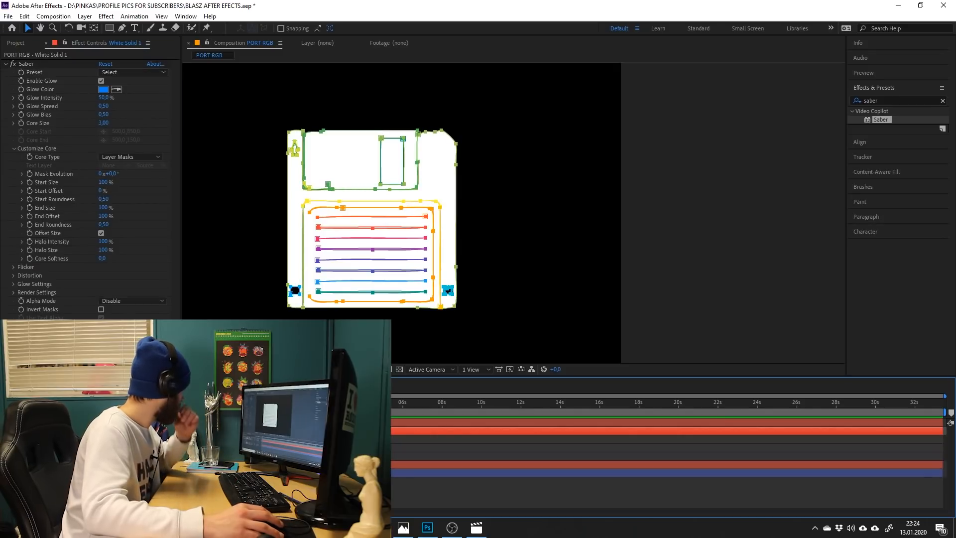
Hide the white auto-traced layer and reduce White Solid 1's Saber glow intensity to 10% and core size to 1.
{"action": "left_click", "coordinate": [5, 430]}
{"action": "left_click", "coordinate": [5, 431]}
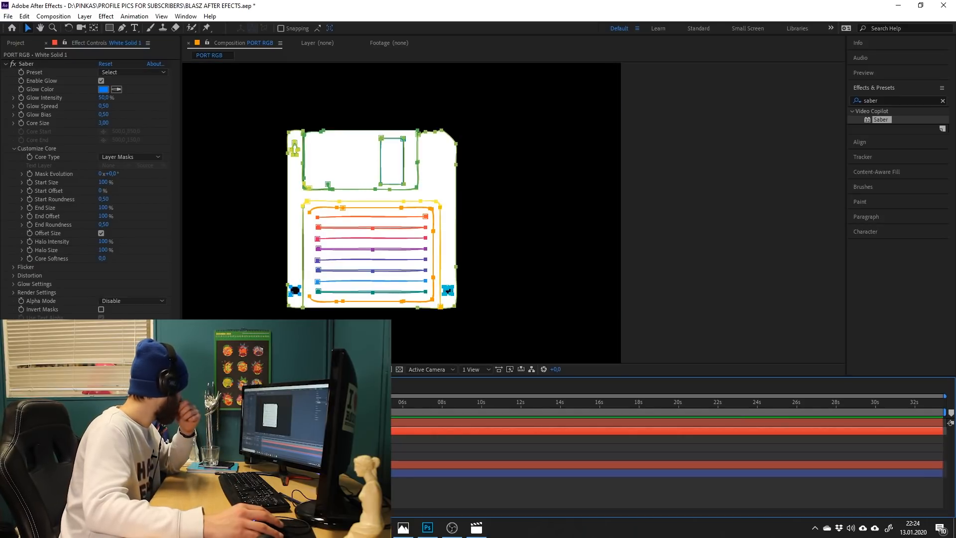
{"action": "key", "text": "ctrl+shift+a"}
{"action": "scroll", "coordinate": [362, 226], "scroll_direction": "down", "scroll_amount": 3}
{"action": "scroll", "coordinate": [338, 211], "scroll_direction": "up", "scroll_amount": 2}
{"action": "left_click", "coordinate": [75, 430]}
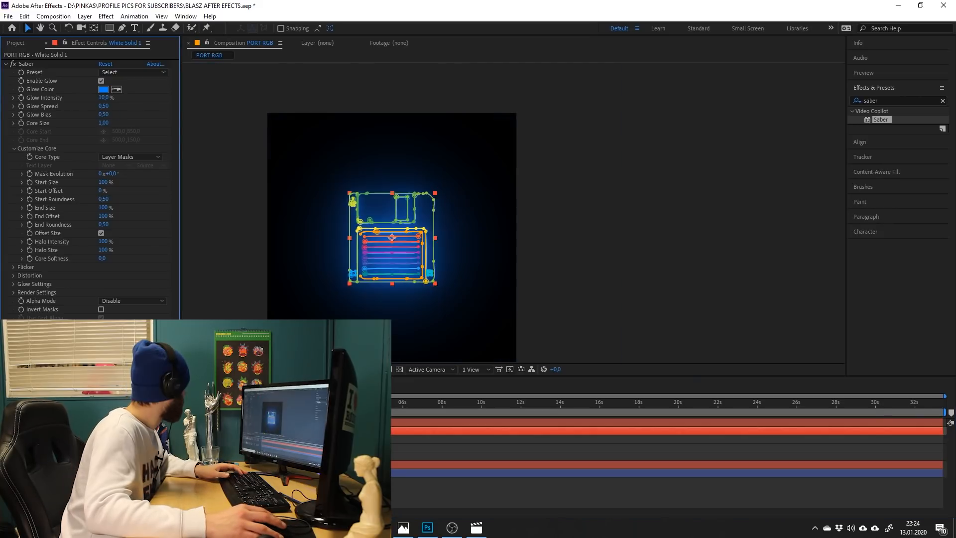
Apply the Neon preset to White Solid 1's Saber effect with a glow intensity of 25% and a core size of 1.
{"action": "left_click", "coordinate": [133, 72]}
{"action": "left_click", "coordinate": [144, 343]}
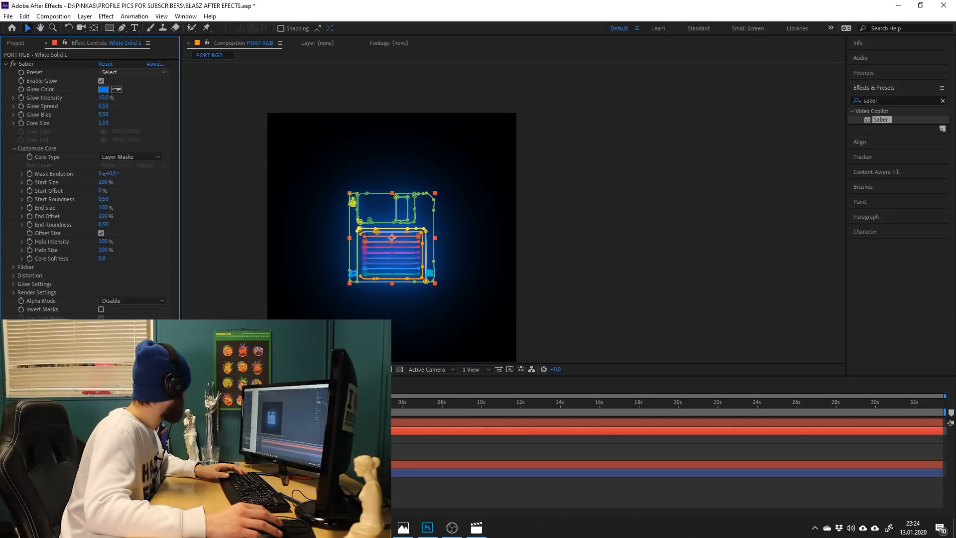
{"action": "type", "text": "2"}
{"action": "key", "text": "Return"}
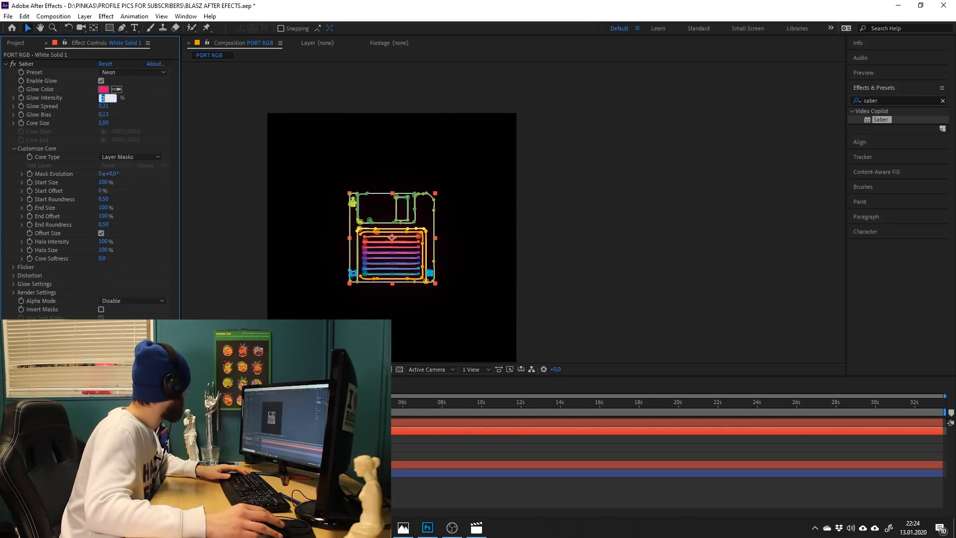
{"action": "key", "text": "Return"}
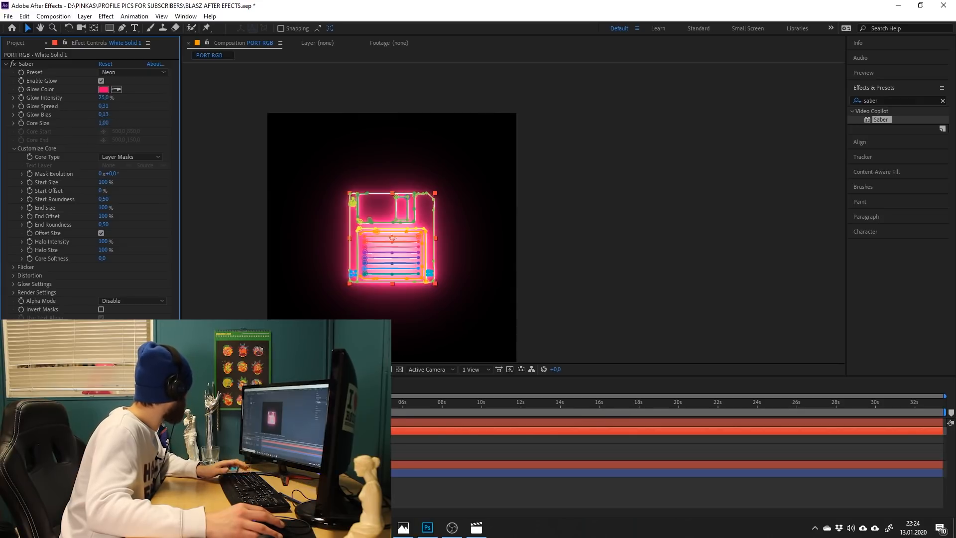
{"action": "key", "text": "F2"}
{"action": "key", "text": "shift+slash"}
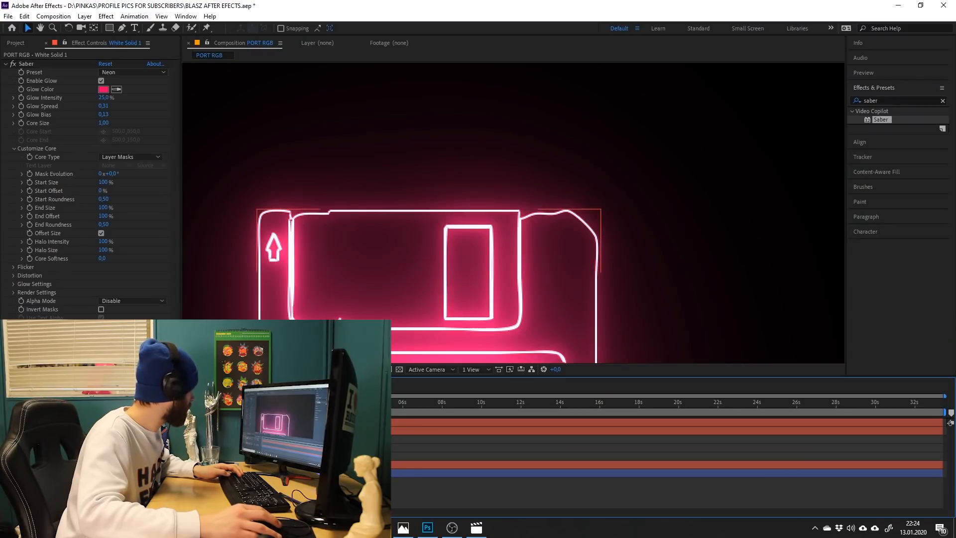
Set White Solid 1's blending mode to Add so the neon outline overlays the original floppy disk image.
{"action": "left_click", "coordinate": [666, 422]}
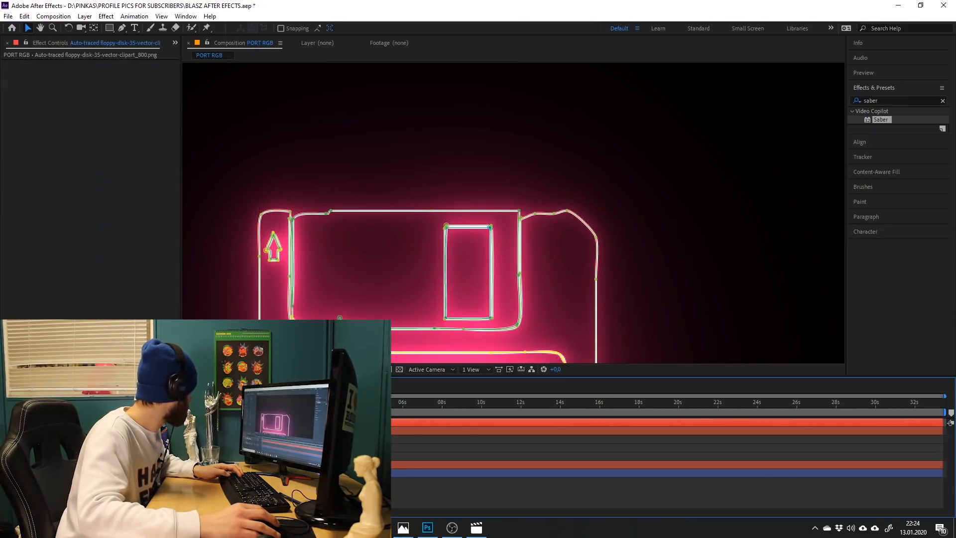
{"action": "left_click", "coordinate": [146, 430]}
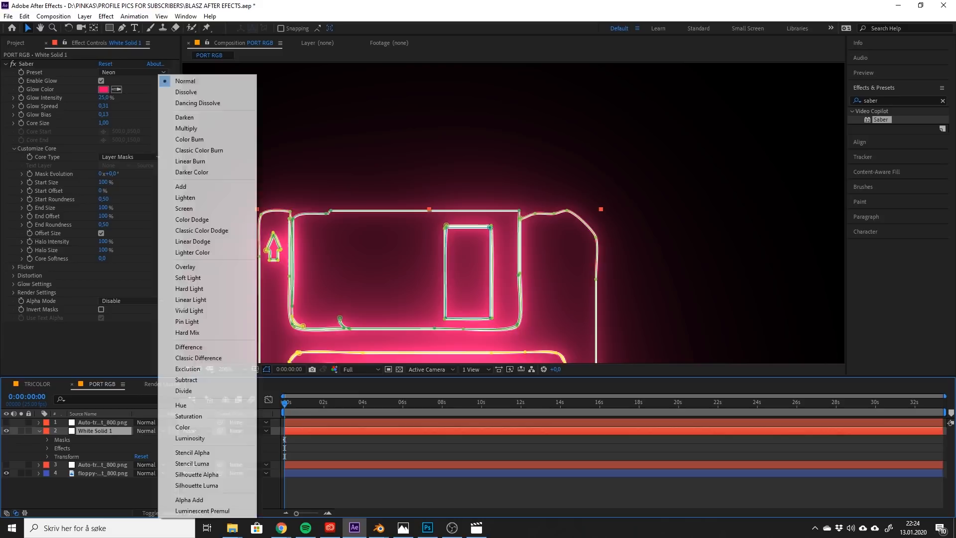
{"action": "left_click", "coordinate": [184, 186]}
{"action": "scroll", "coordinate": [461, 222], "scroll_direction": "down", "scroll_amount": 4}
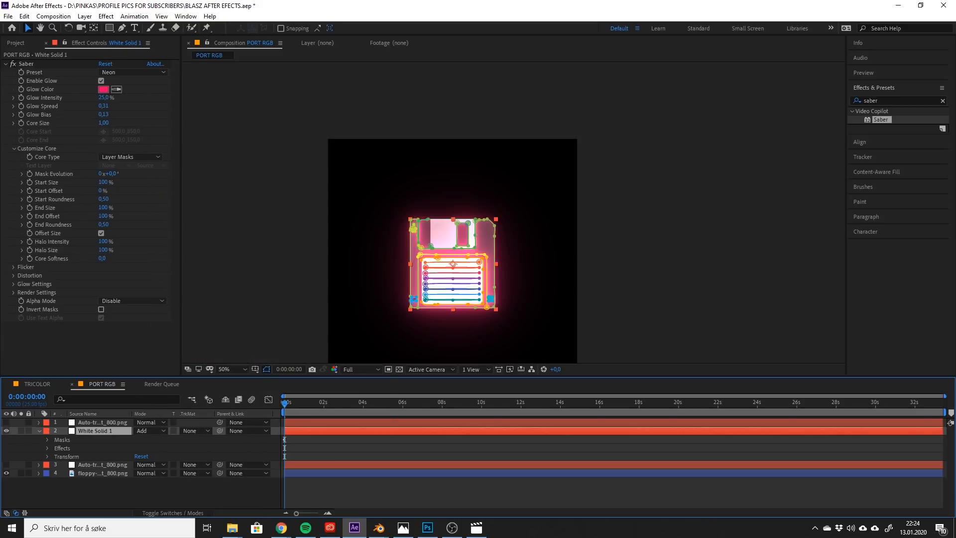
{"action": "scroll", "coordinate": [455, 255], "scroll_direction": "up", "scroll_amount": 5}
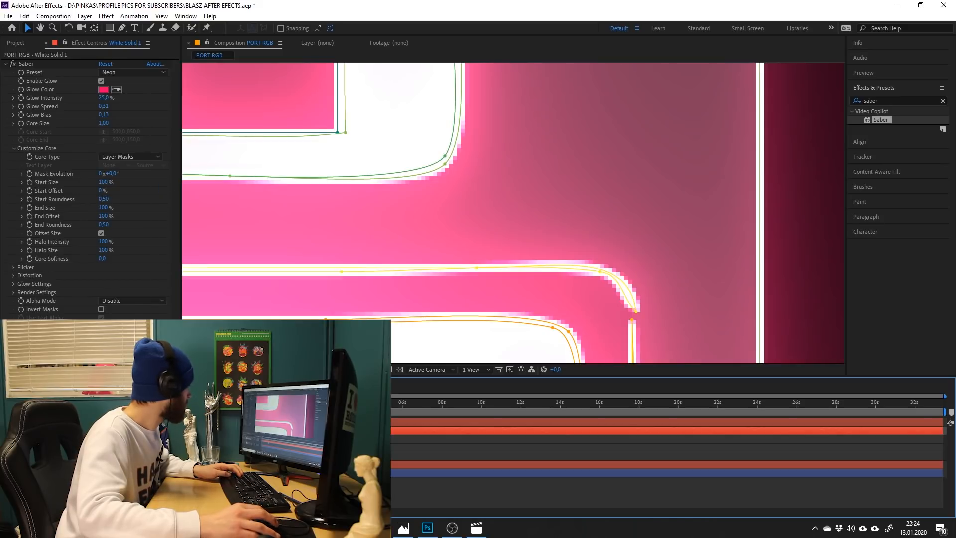
{"action": "scroll", "coordinate": [477, 184], "scroll_direction": "down", "scroll_amount": 4}
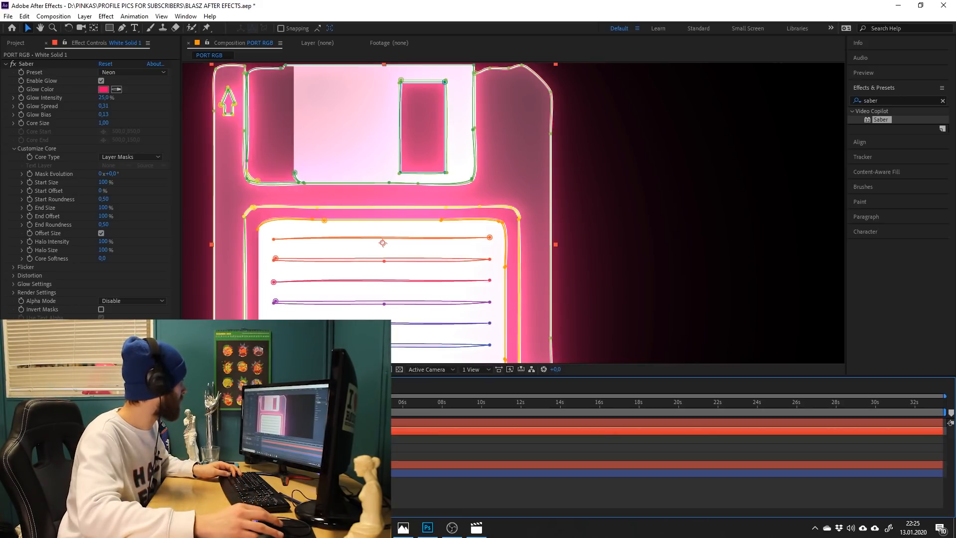
{"action": "left_click", "coordinate": [494, 109]}
{"action": "scroll", "coordinate": [493, 109], "scroll_direction": "down", "scroll_amount": 2}
{"action": "scroll", "coordinate": [486, 107], "scroll_direction": "up", "scroll_amount": 2}
{"action": "scroll", "coordinate": [486, 107], "scroll_direction": "down", "scroll_amount": 2}
{"action": "scroll", "coordinate": [488, 102], "scroll_direction": "up", "scroll_amount": 2}
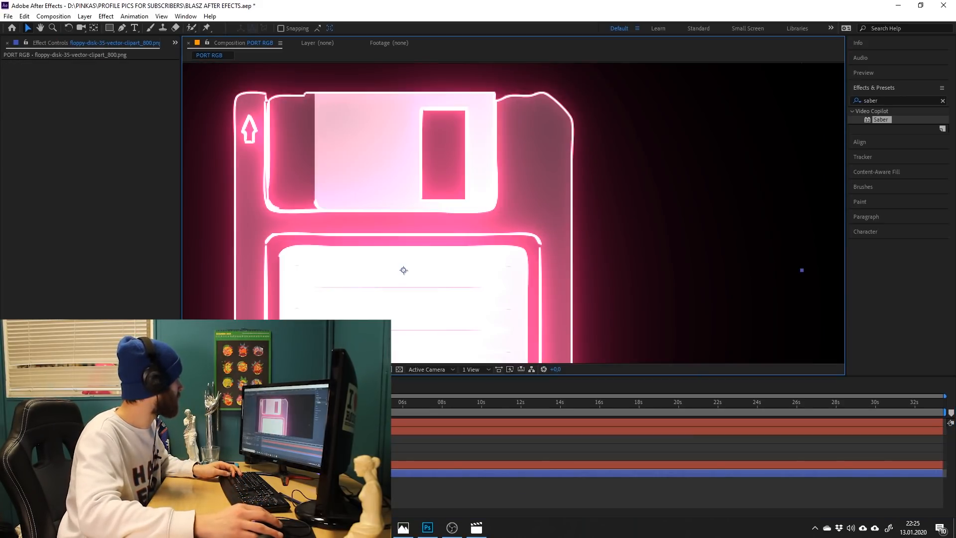
Raise the two White Solid 1 mask points just right of the metal shutter to straighten the disk's upper edge, and save the project.
{"action": "left_click", "coordinate": [85, 430]}
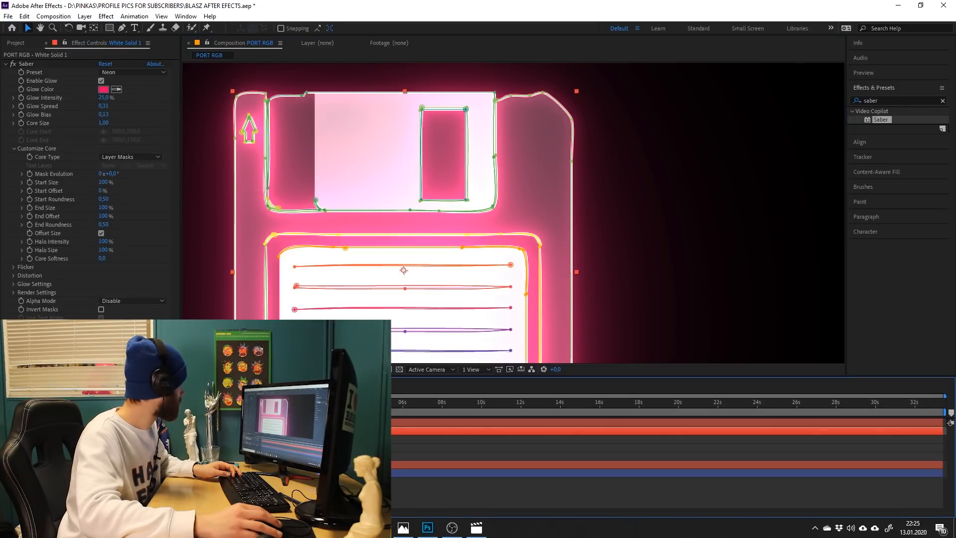
{"action": "scroll", "coordinate": [507, 74], "scroll_direction": "up", "scroll_amount": 6}
{"action": "left_click_drag", "start_coordinate": [414, 254], "coordinate": [414, 235]}
{"action": "left_click_drag", "start_coordinate": [534, 246], "coordinate": [532, 232]}
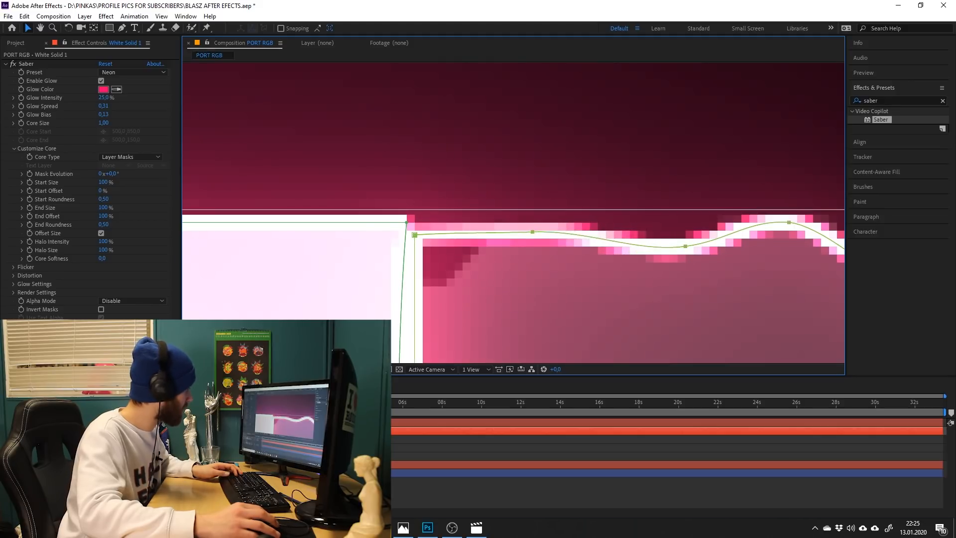
{"action": "scroll", "coordinate": [442, 202], "scroll_direction": "down", "scroll_amount": 6}
{"action": "scroll", "coordinate": [482, 234], "scroll_direction": "up", "scroll_amount": 8}
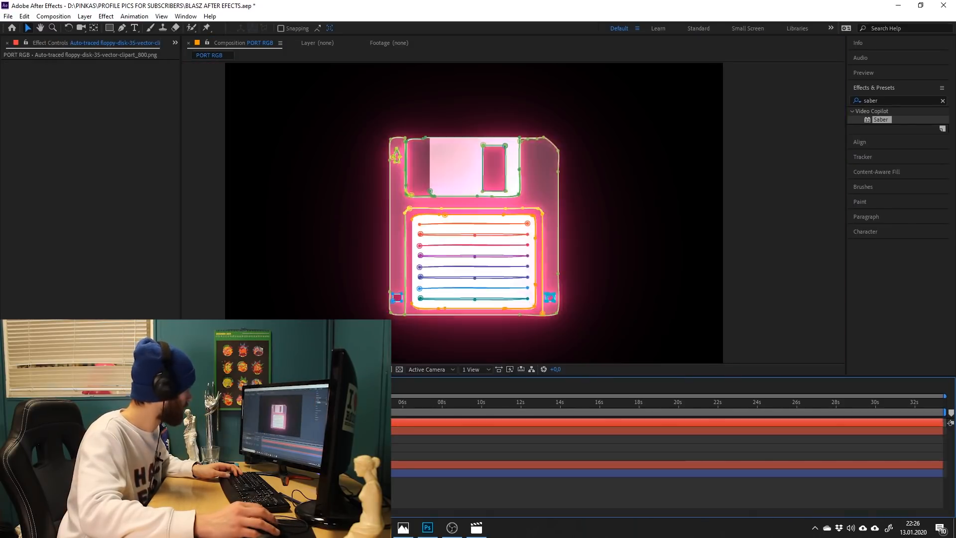
{"action": "key", "text": "ctrl+s"}
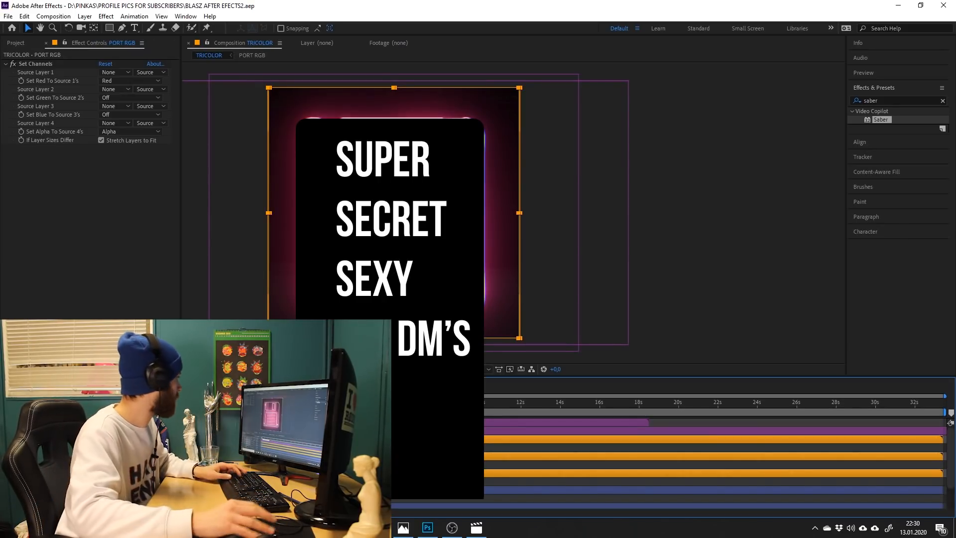
Examine the colour-split floppy disk in the TRICOLOR composition and reread Port RGB's request in the Twitter messages.
{"action": "scroll", "coordinate": [417, 162], "scroll_direction": "up", "scroll_amount": 1, "text": "alt"}
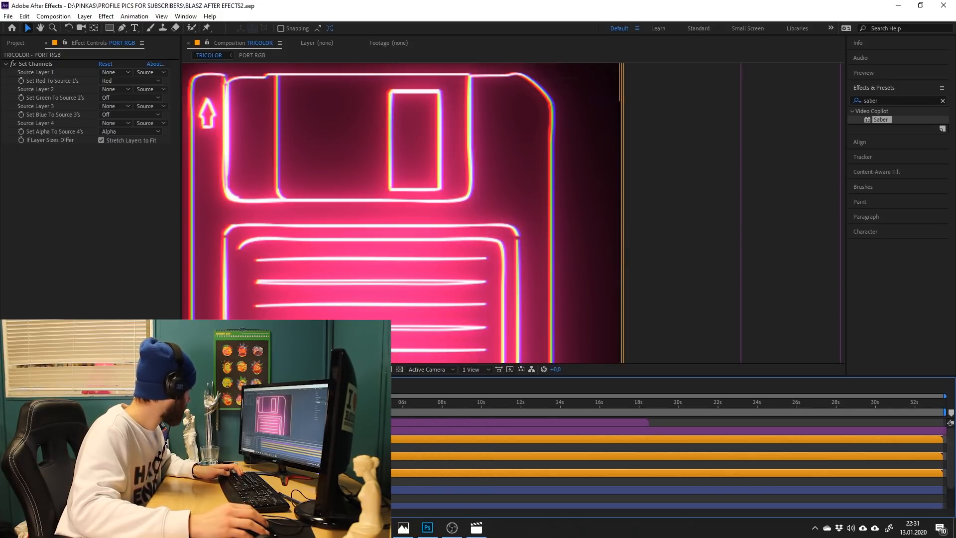
{"action": "scroll", "coordinate": [522, 127], "scroll_direction": "down", "scroll_amount": 1}
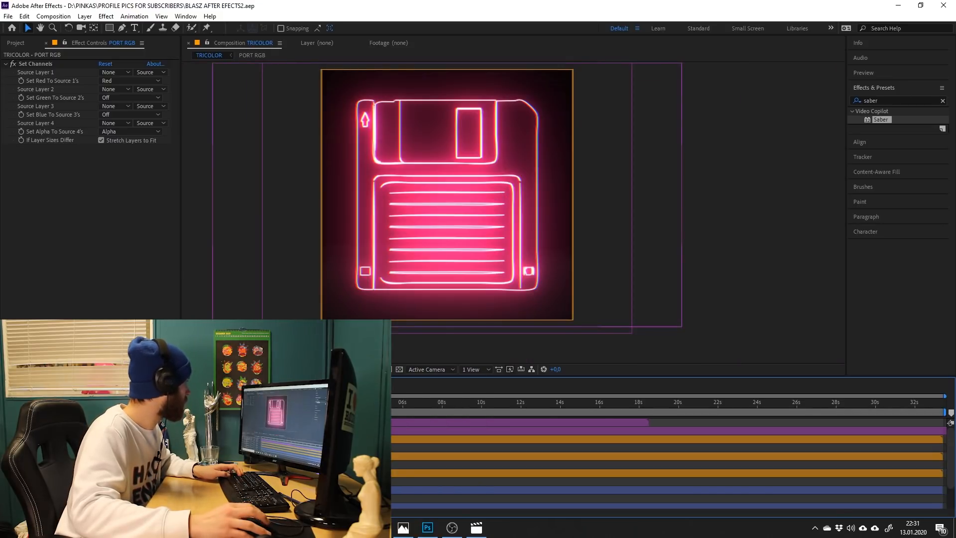
{"action": "scroll", "coordinate": [482, 152], "scroll_direction": "down", "scroll_amount": 1}
{"action": "scroll", "coordinate": [487, 149], "scroll_direction": "up", "scroll_amount": 1}
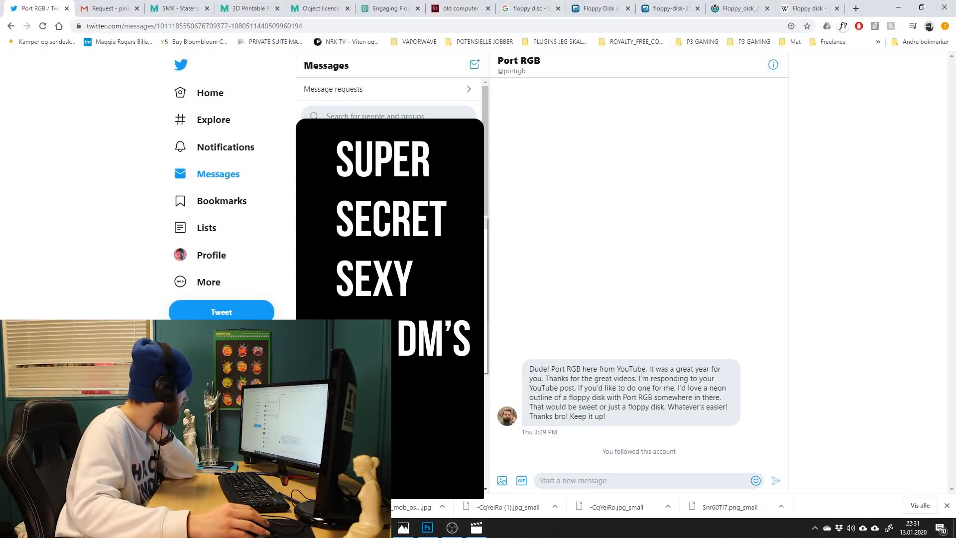
{"action": "key", "text": "alt+Left"}
{"action": "key", "text": "alt+Right"}
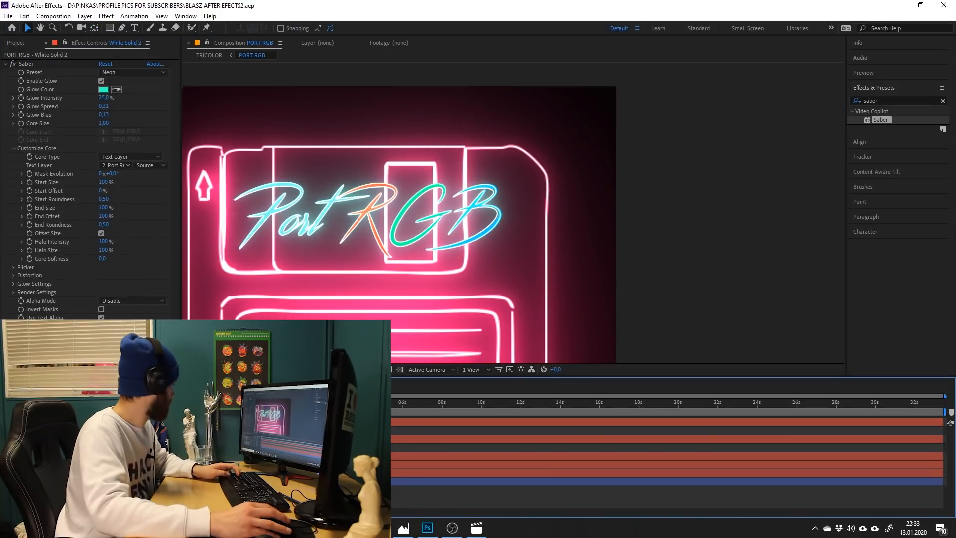
Examine the neon Port RGB lettering over the floppy disk in the PORT RGB composition, both up close and as a whole.
{"action": "left_click", "coordinate": [75, 439]}
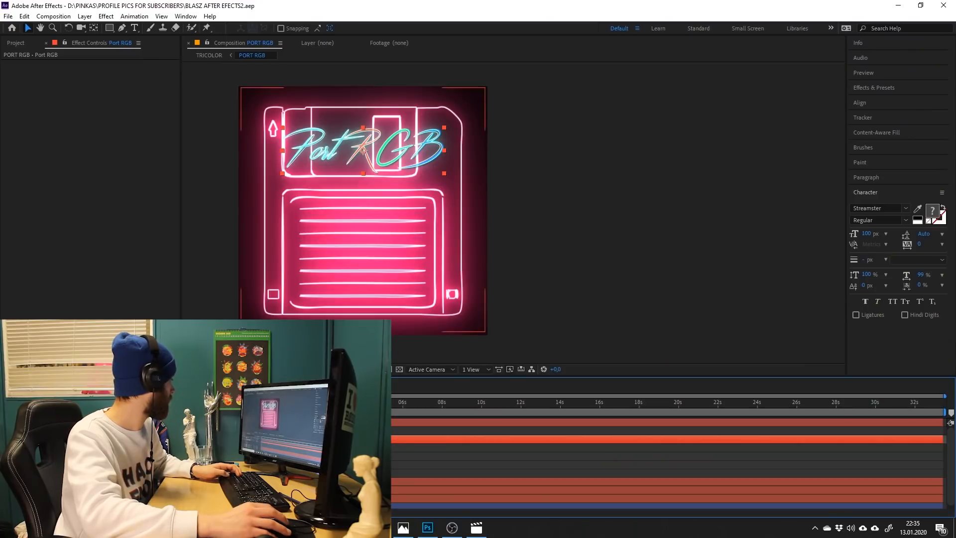
{"action": "left_click", "coordinate": [557, 259]}
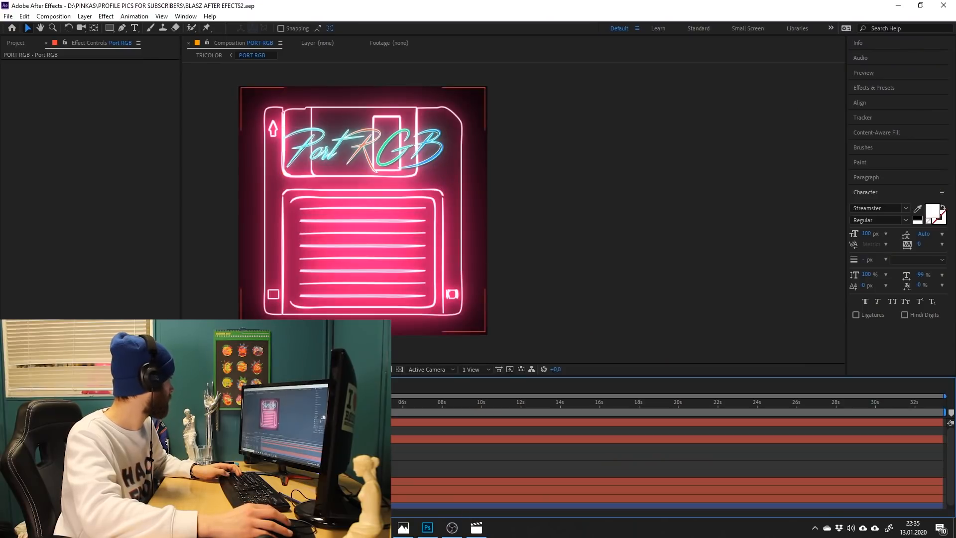
{"action": "scroll", "coordinate": [300, 125], "scroll_direction": "up", "scroll_amount": 2}
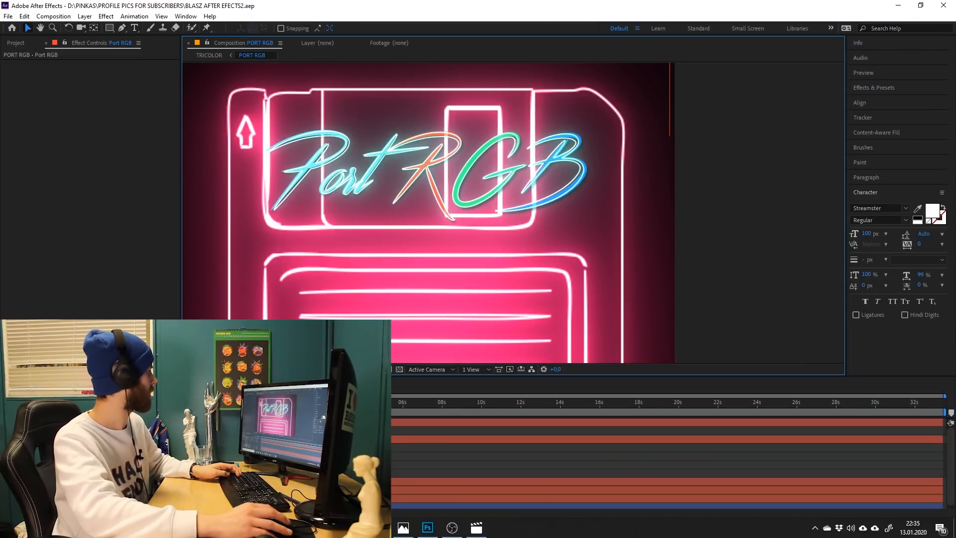
{"action": "scroll", "coordinate": [422, 144], "scroll_direction": "down", "scroll_amount": 2}
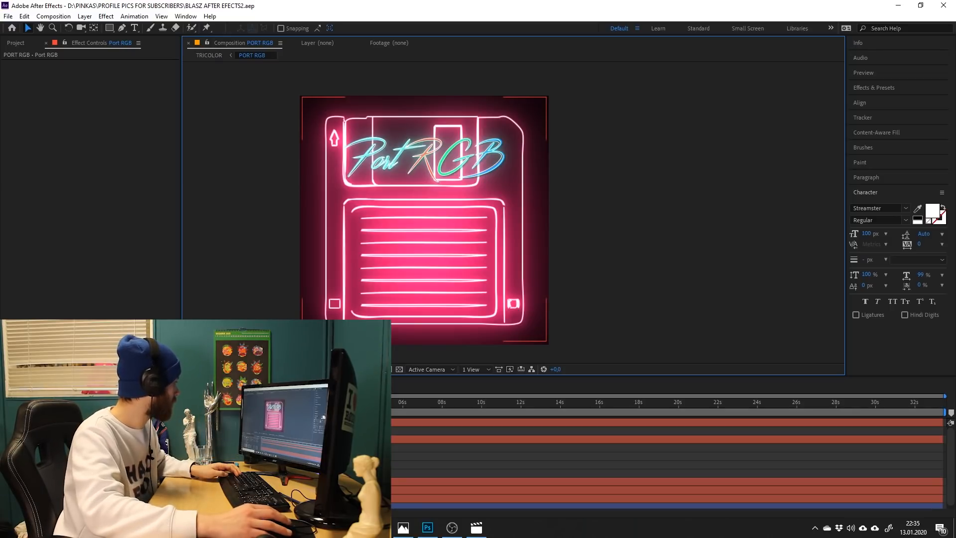
{"action": "scroll", "coordinate": [575, 250], "scroll_direction": "down", "scroll_amount": 1}
{"action": "scroll", "coordinate": [642, 199], "scroll_direction": "up", "scroll_amount": 1}
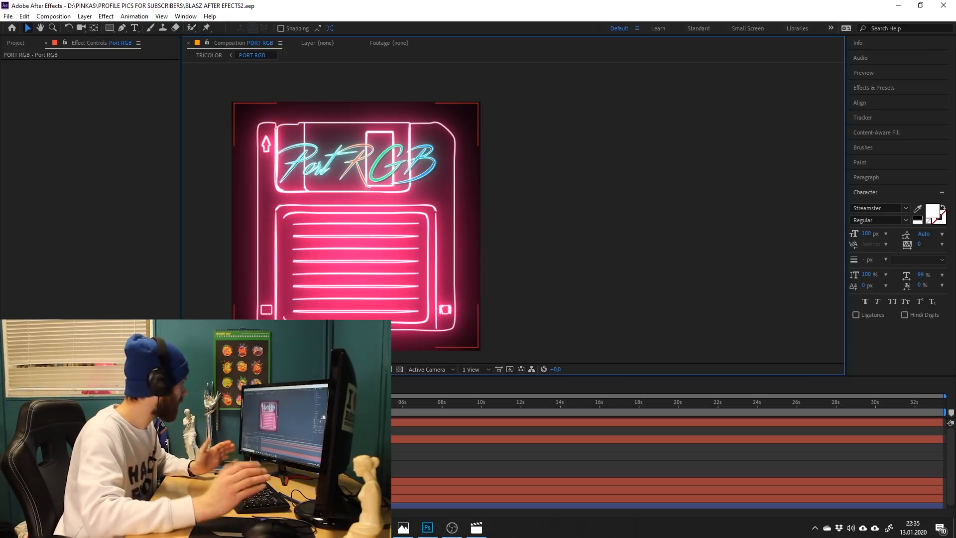
{"action": "scroll", "coordinate": [492, 220], "scroll_direction": "down", "scroll_amount": 1}
{"action": "scroll", "coordinate": [517, 208], "scroll_direction": "up", "scroll_amount": 1}
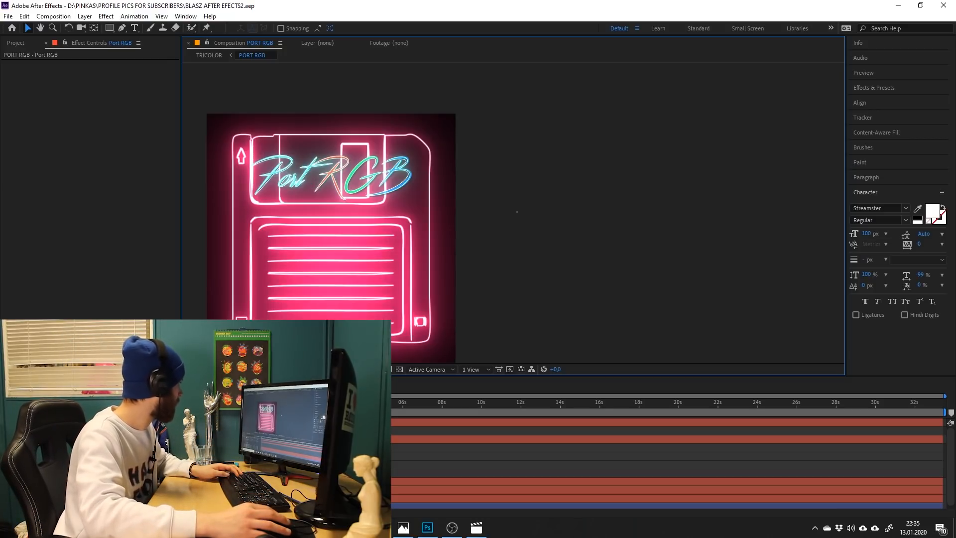
{"action": "scroll", "coordinate": [517, 211], "scroll_direction": "down", "scroll_amount": 1}
{"action": "middle_click_drag", "start_coordinate": [439, 190], "coordinate": [429, 161]}
{"action": "scroll", "coordinate": [428, 161], "scroll_direction": "up", "scroll_amount": 1}
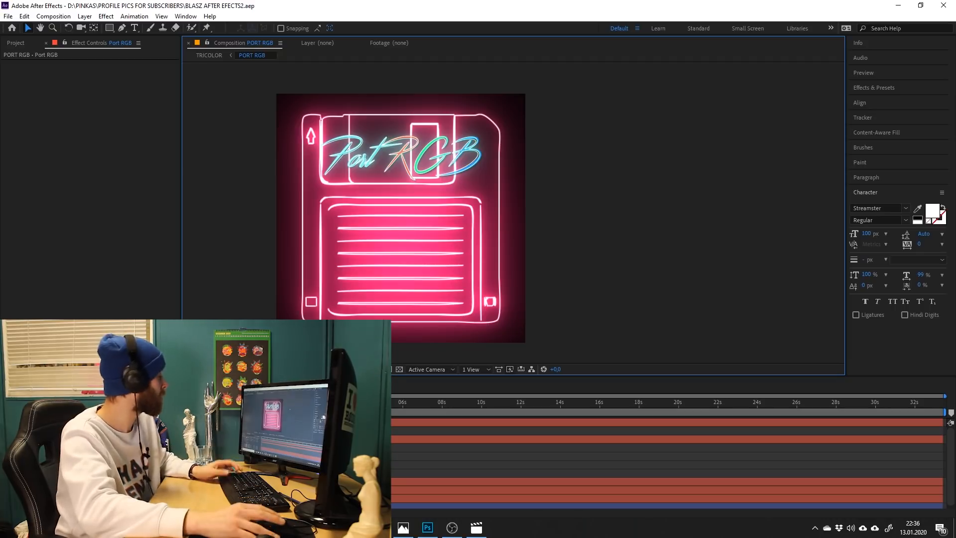
Export the current frame of the PORT RGB composition as a still image file.
{"action": "left_click", "coordinate": [53, 16]}
{"action": "mouse_move", "coordinate": [54, 17]}
{"action": "mouse_move", "coordinate": [100, 137]}
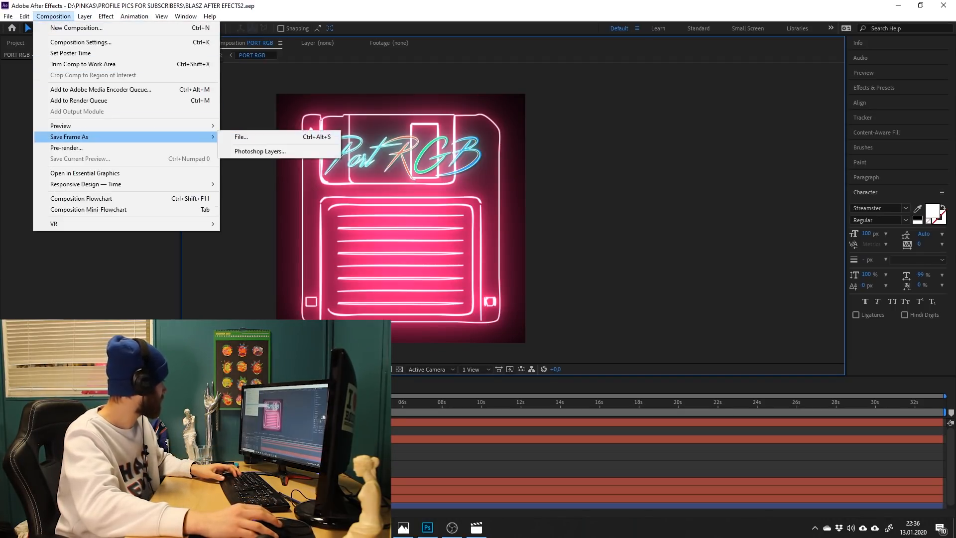
{"action": "left_click", "coordinate": [348, 448]}
{"action": "left_click", "coordinate": [53, 16]}
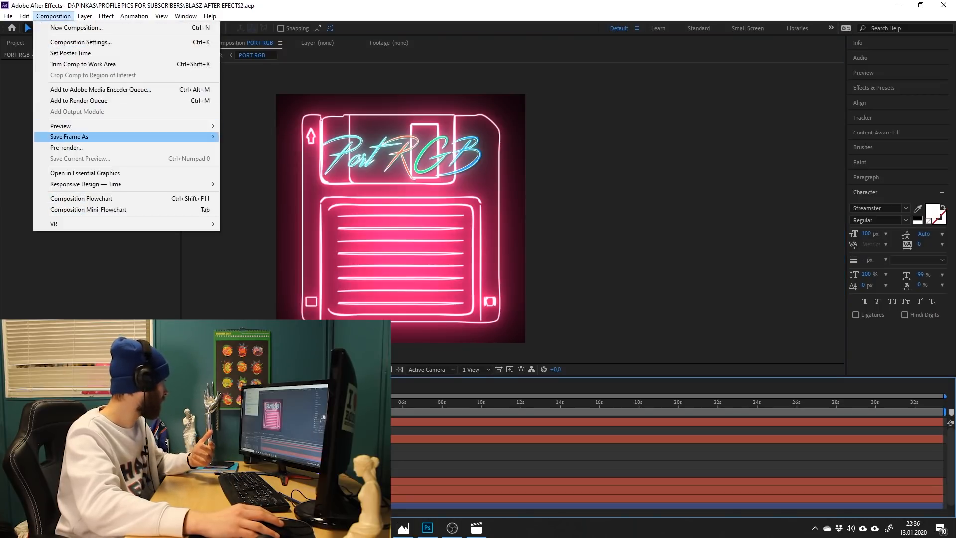
{"action": "left_click", "coordinate": [279, 138]}
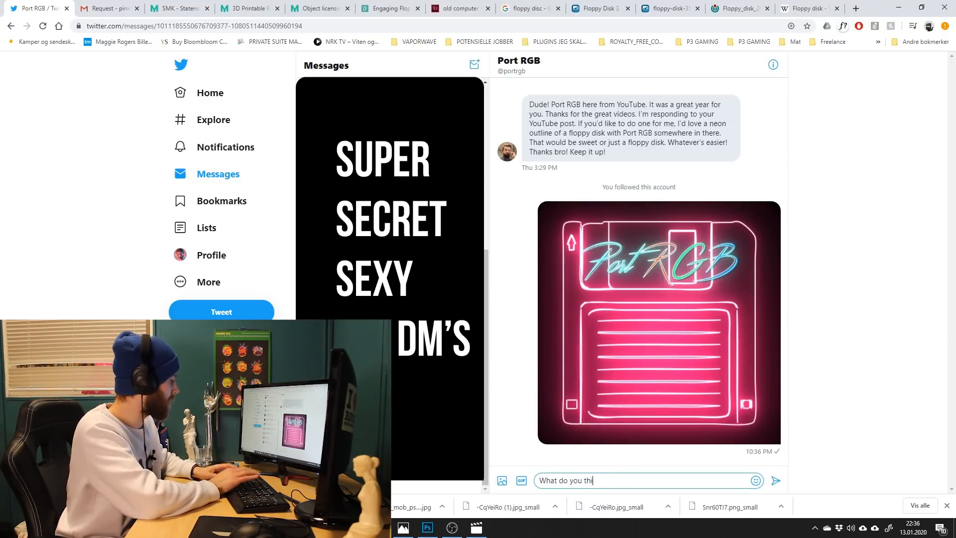
In the Twitter chat with Port RGB, send "What do you think?" below the artwork, and open the first conversation in the message requests.
{"action": "key", "text": "Return"}
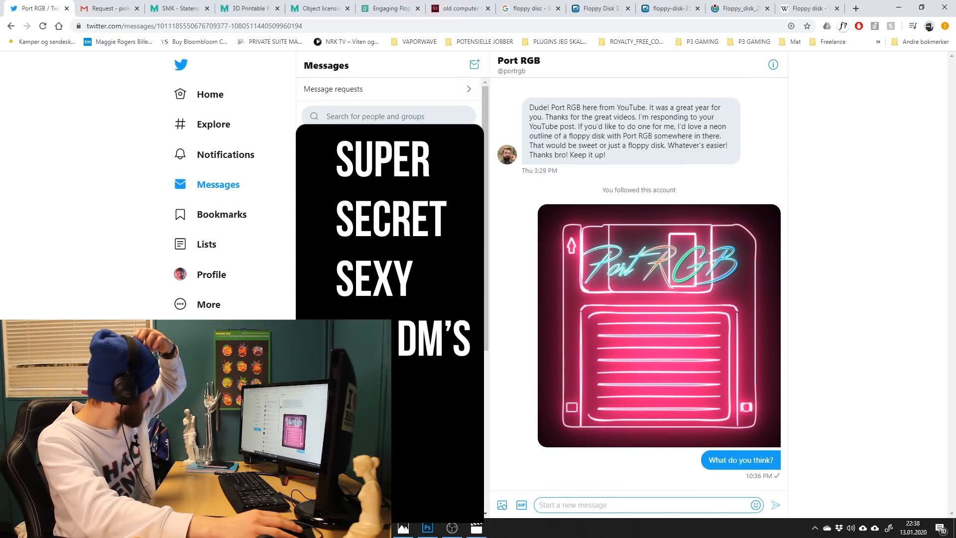
{"action": "left_click", "coordinate": [333, 89]}
{"action": "left_click", "coordinate": [378, 94]}
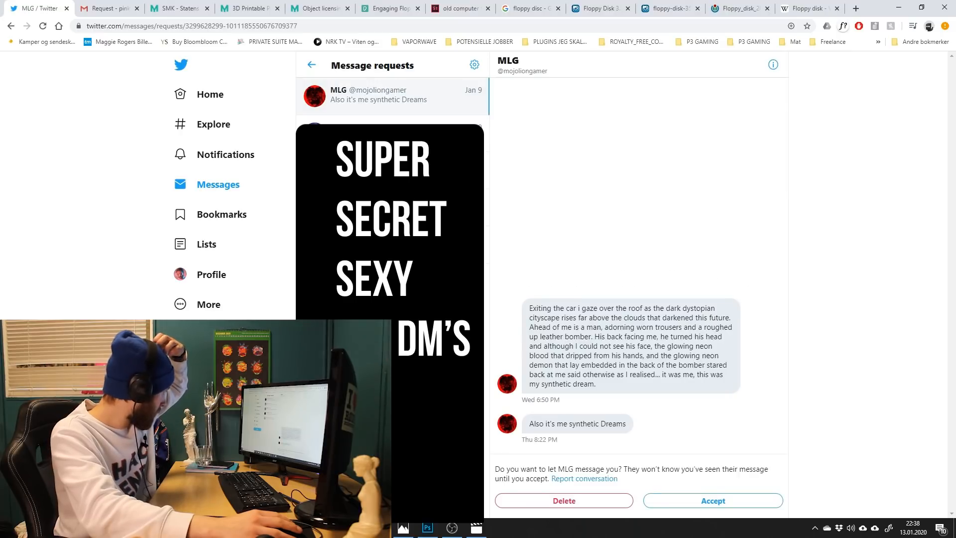
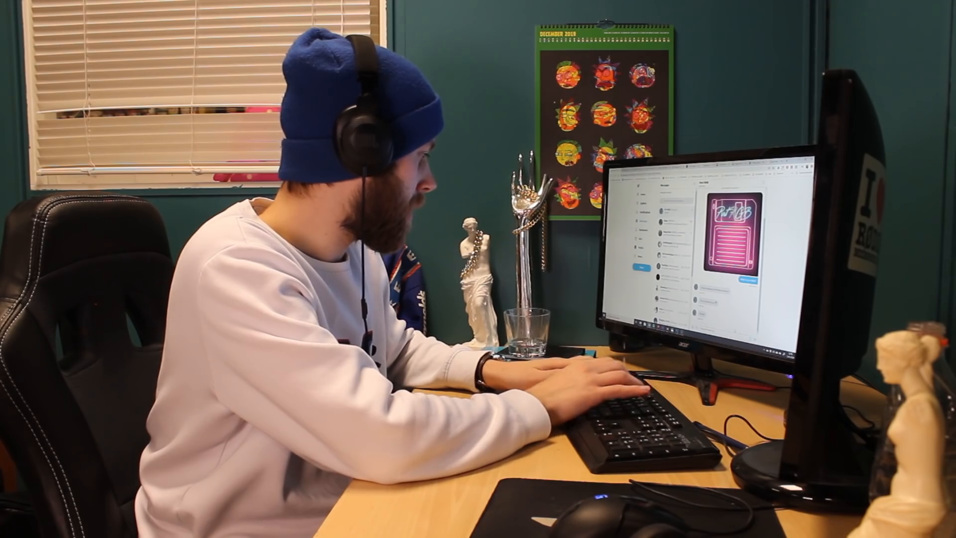
{"action": "key", "text": "Return"}
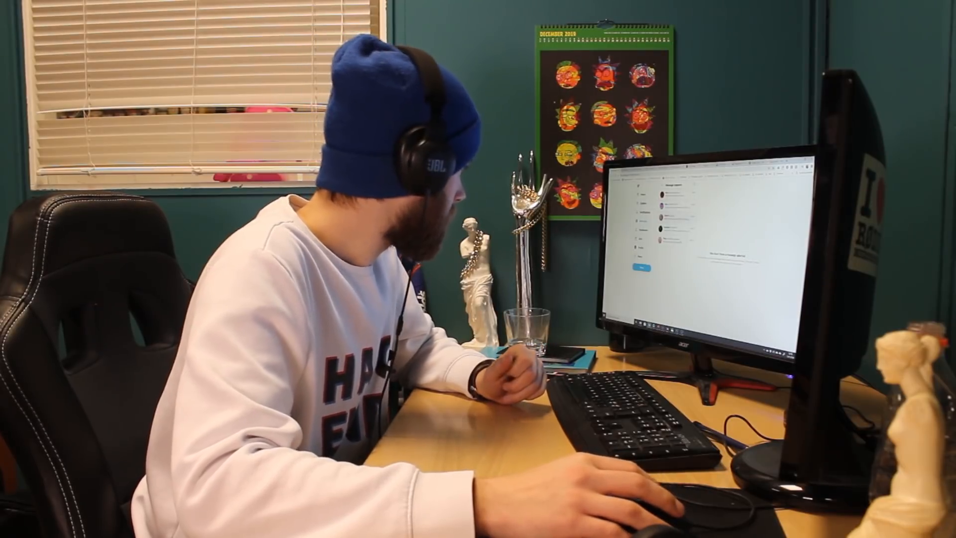
{"action": "left_click", "coordinate": [675, 217]}
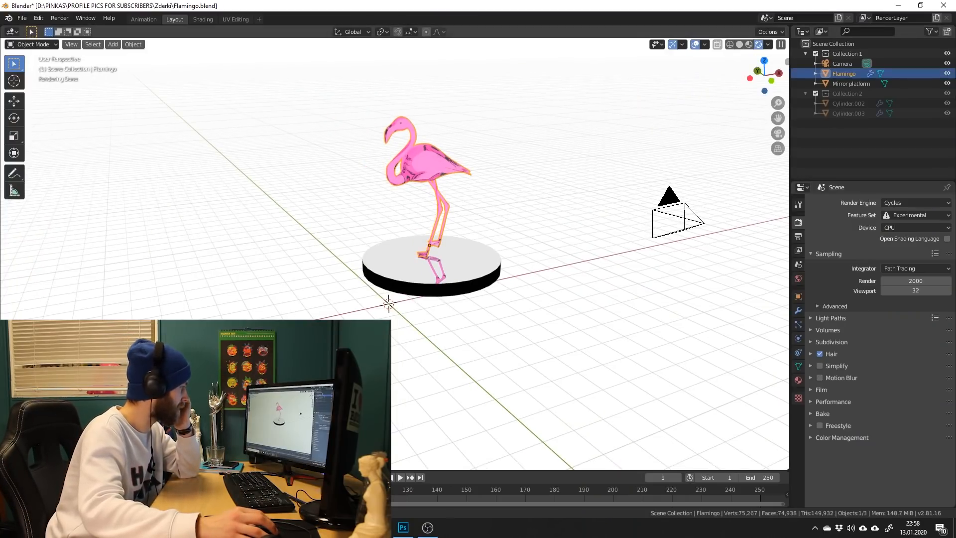
Change the base color of the flamingo's material to a bright pink.
{"action": "left_click", "coordinate": [798, 379]}
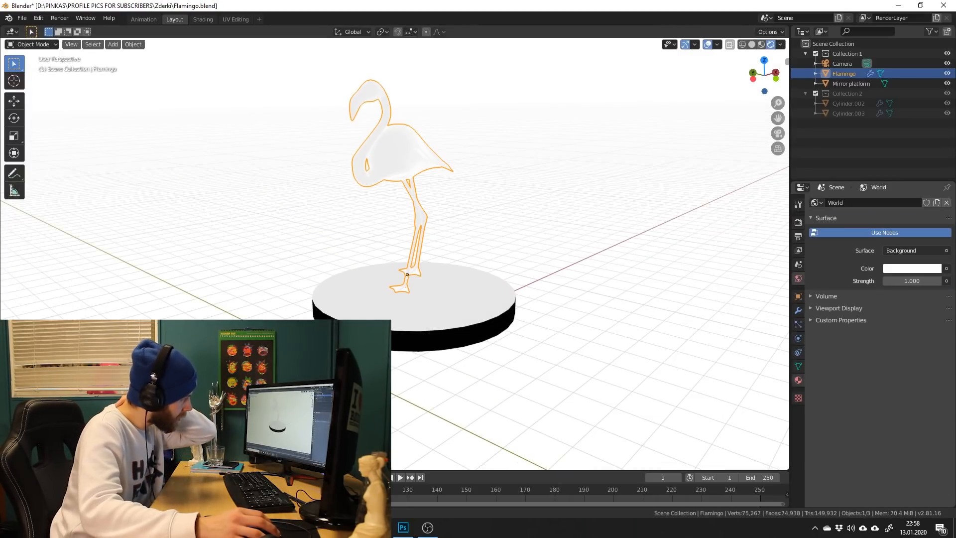
{"action": "left_click", "coordinate": [797, 380]}
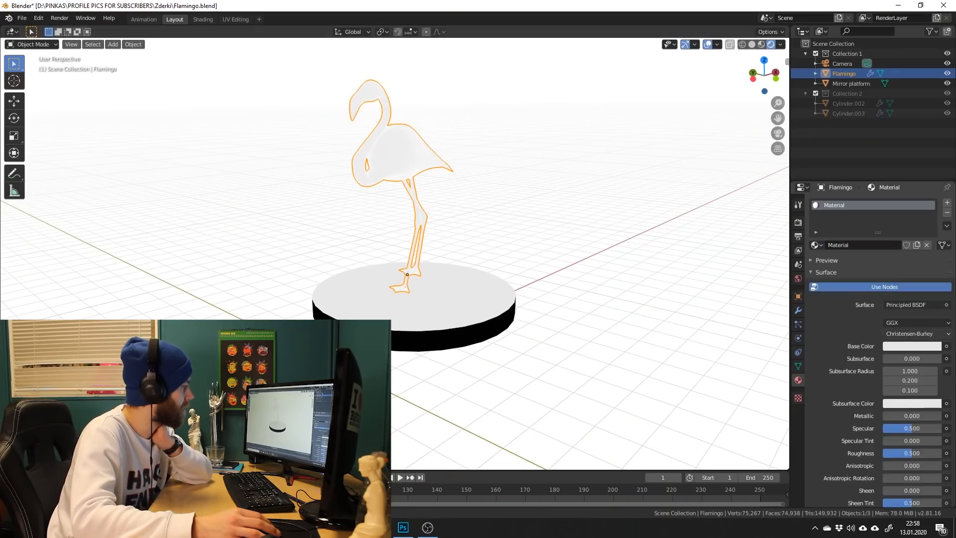
{"action": "left_click", "coordinate": [911, 346]}
{"action": "left_click", "coordinate": [911, 346]}
{"action": "left_click_drag", "start_coordinate": [890, 238], "coordinate": [918, 264]}
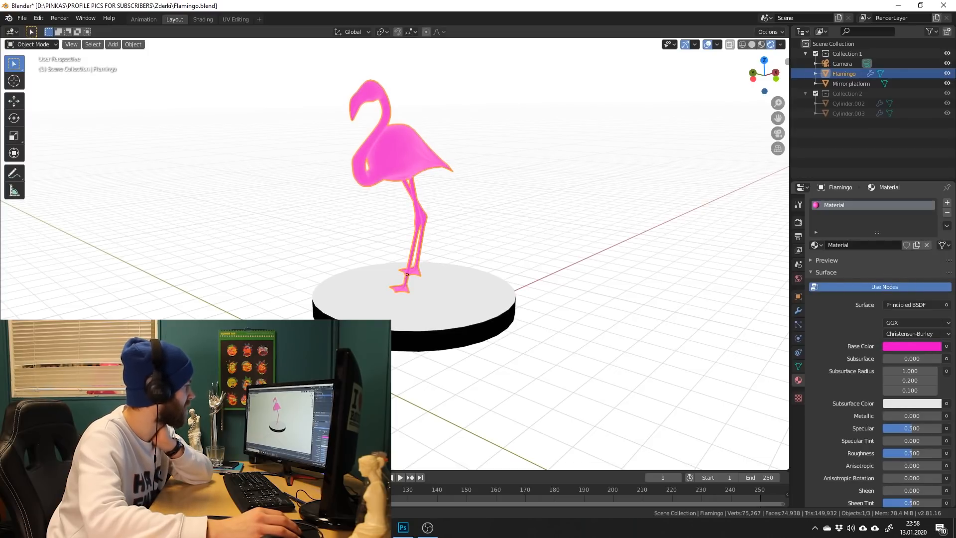
Change the flamingo material's surface to Emission and give it a pink color with hue 0.838 and saturation 0.736.
{"action": "left_click", "coordinate": [911, 304]}
{"action": "left_click", "coordinate": [836, 107]}
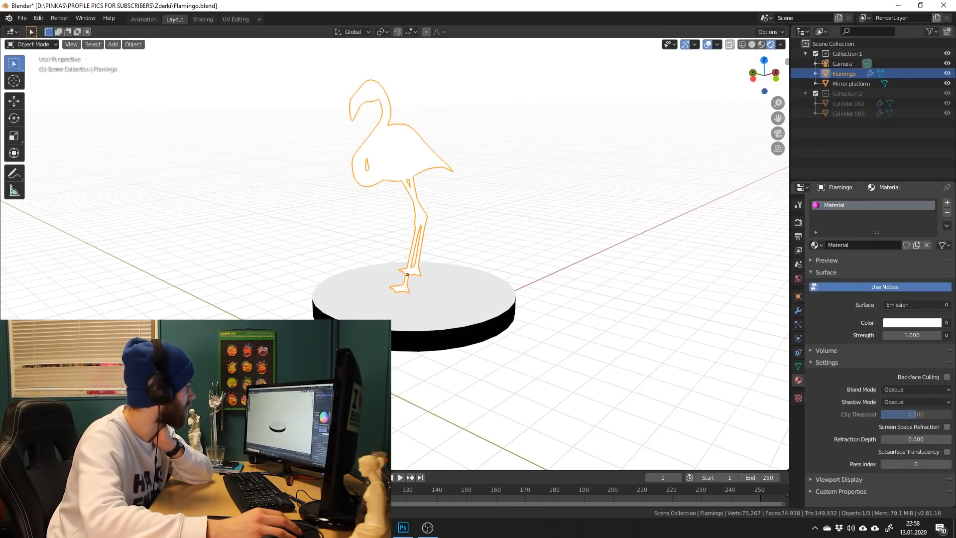
{"action": "left_click", "coordinate": [911, 323]}
{"action": "left_click_drag", "start_coordinate": [890, 216], "coordinate": [912, 230]}
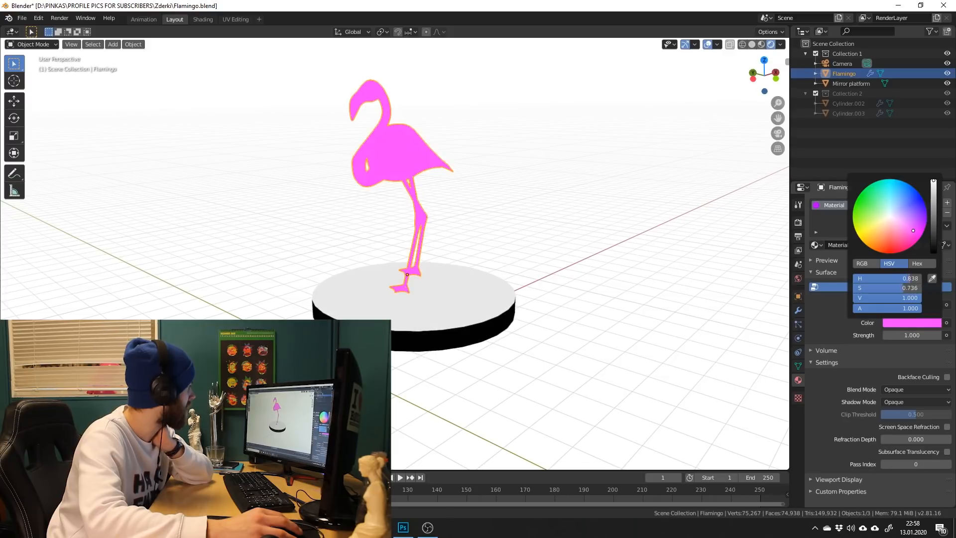
{"action": "mouse_move", "coordinate": [764, 74]}
{"action": "left_mouse_down"}
{"action": "mouse_move", "coordinate": [737, 76]}
{"action": "mouse_move", "coordinate": [753, 85]}
{"action": "left_mouse_up"}
{"action": "scroll", "coordinate": [736, 79], "scroll_direction": "down", "scroll_amount": 2}
{"action": "left_click", "coordinate": [740, 80]}
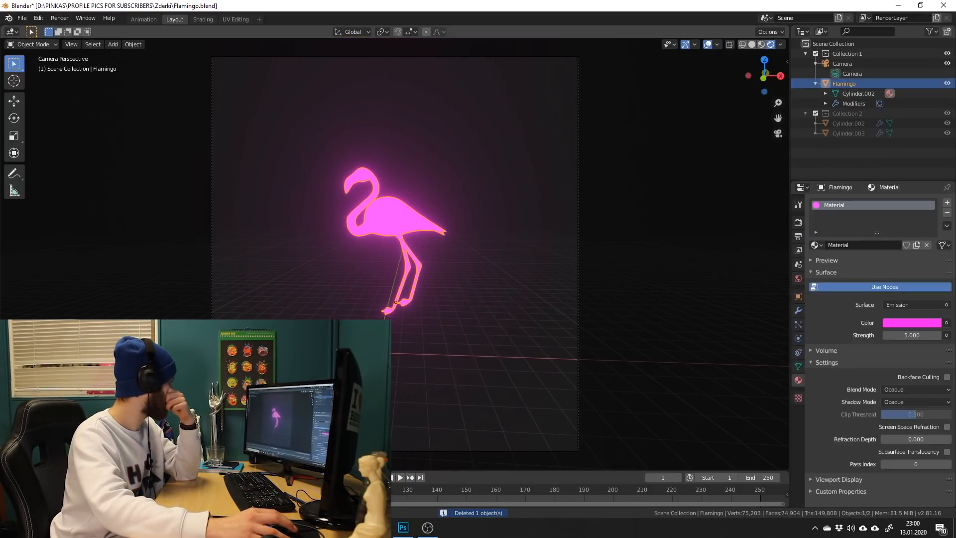
Switch the flamingo material's surface back to Principled BSDF.
{"action": "scroll", "coordinate": [394, 254], "scroll_direction": "up", "scroll_amount": 2}
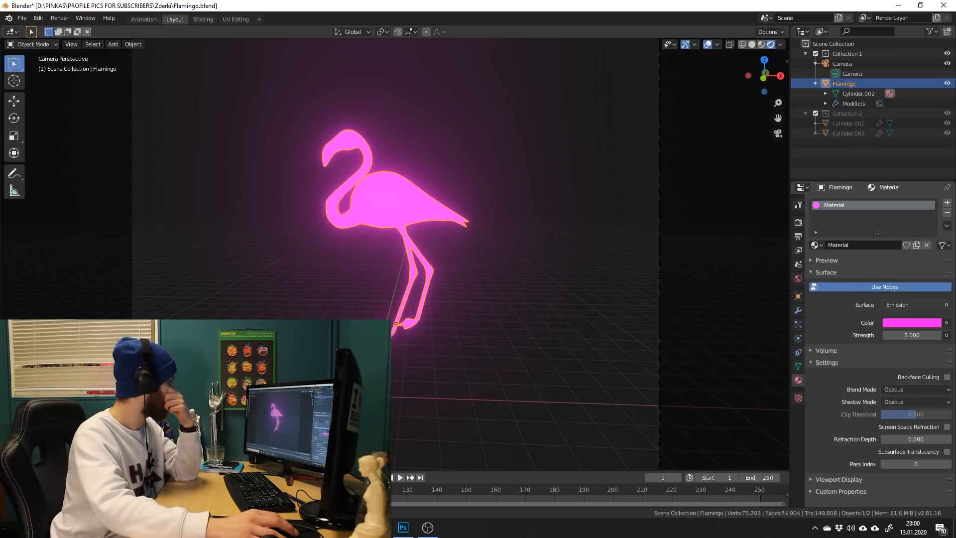
{"action": "left_click", "coordinate": [916, 305]}
{"action": "left_click", "coordinate": [846, 205]}
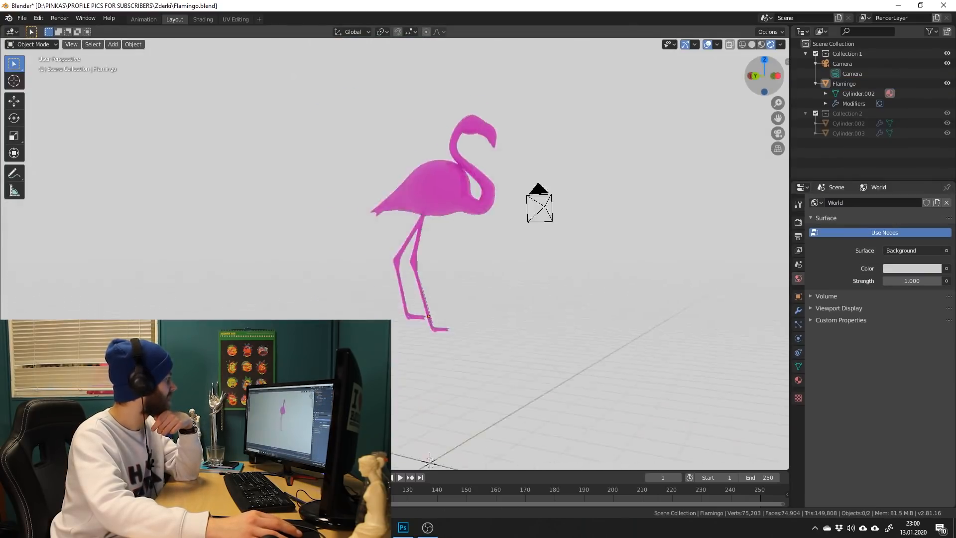
{"action": "left_click_drag", "start_coordinate": [764, 76], "coordinate": [647, 106]}
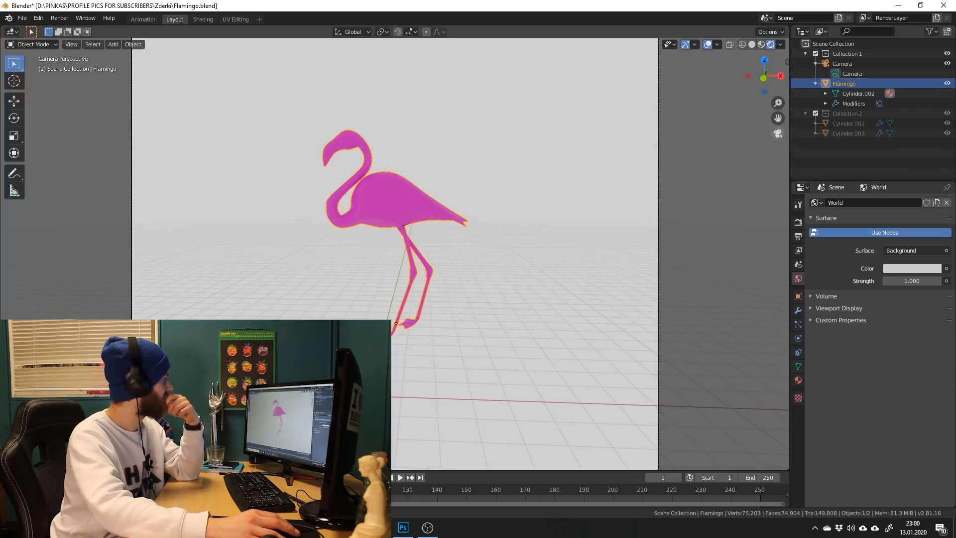
Deselect all objects and save the Flamingo.blend file.
{"action": "scroll", "coordinate": [395, 254], "scroll_direction": "down", "scroll_amount": 6}
{"action": "key", "text": "alt+a"}
{"action": "scroll", "coordinate": [395, 254], "scroll_direction": "up", "scroll_amount": 2}
{"action": "key", "text": "ctrl+s"}
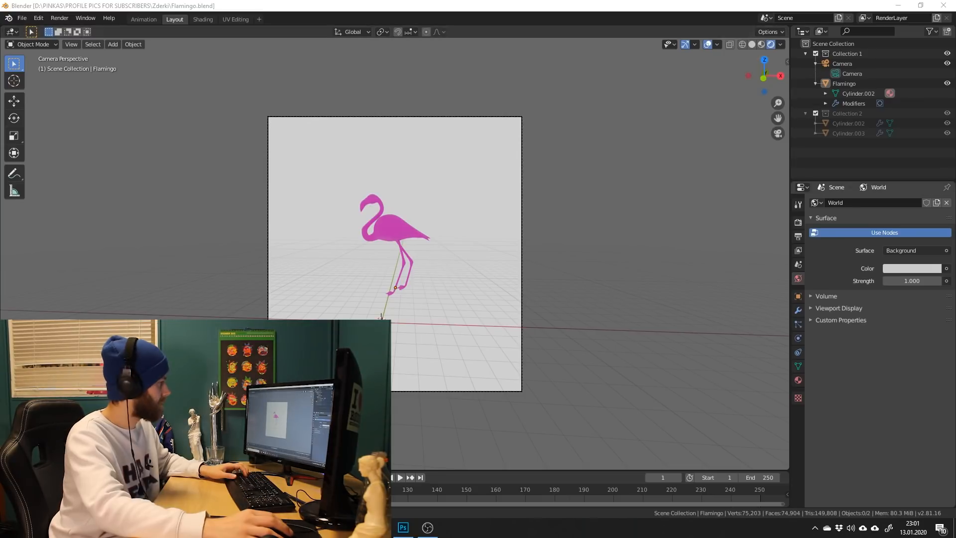
Move the camera closer to the flamingo along its local Z axis so the bird fills more of the frame, and render the image.
{"action": "key", "text": "KP_0"}
{"action": "left_click", "coordinate": [383, 231]}
{"action": "key", "text": "KP_0"}
{"action": "left_click", "coordinate": [14, 101]}
{"action": "key", "text": "g"}
{"action": "key", "text": "z"}
{"action": "key", "text": "z"}
{"action": "key", "text": "Return"}
{"action": "key", "text": "F12"}
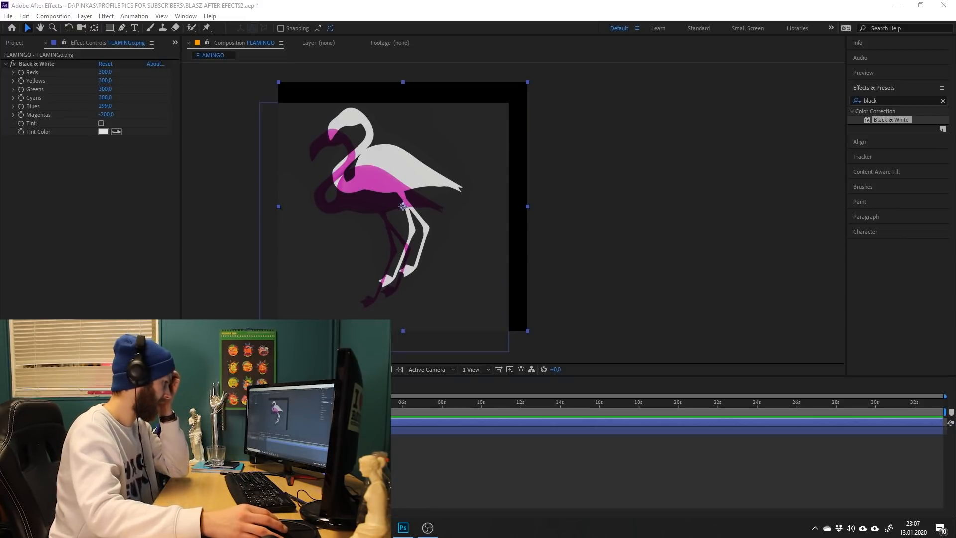
Switch to Blender and darken the world background color to black.
{"action": "key", "text": "alt+Tab"}
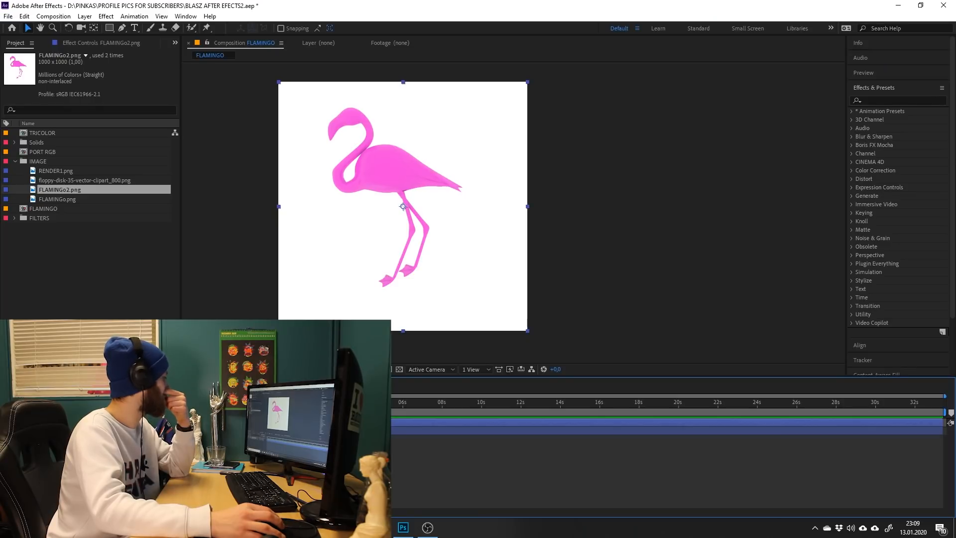
{"action": "left_click", "coordinate": [427, 527]}
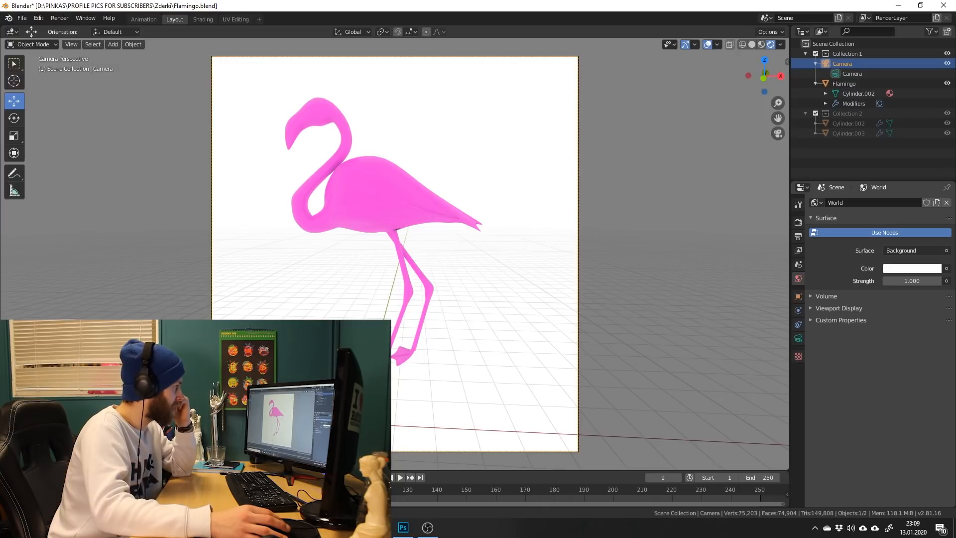
{"action": "left_click", "coordinate": [912, 268]}
{"action": "left_click_drag", "start_coordinate": [932, 186], "coordinate": [932, 201]}
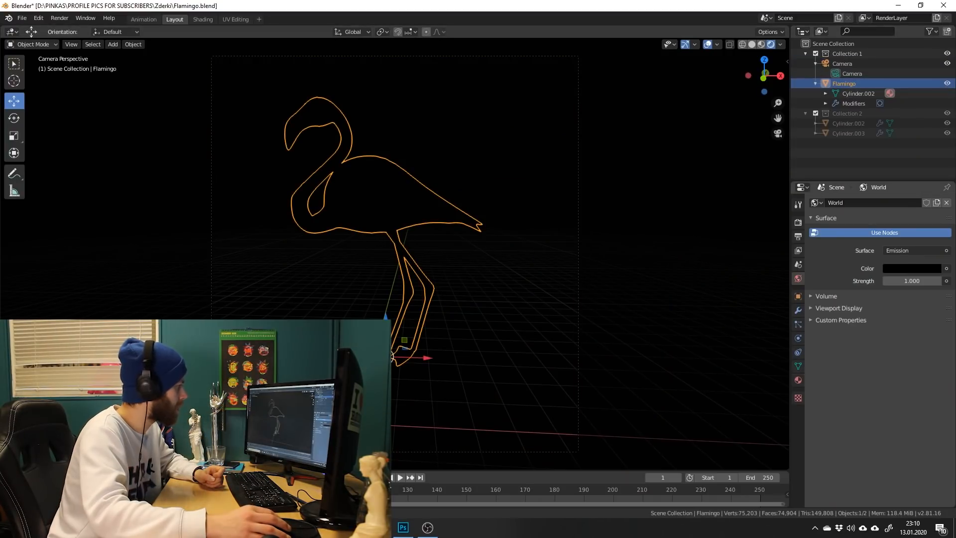
Change the flamingo material's surface to Emission and open its strength value for editing.
{"action": "left_click", "coordinate": [798, 380]}
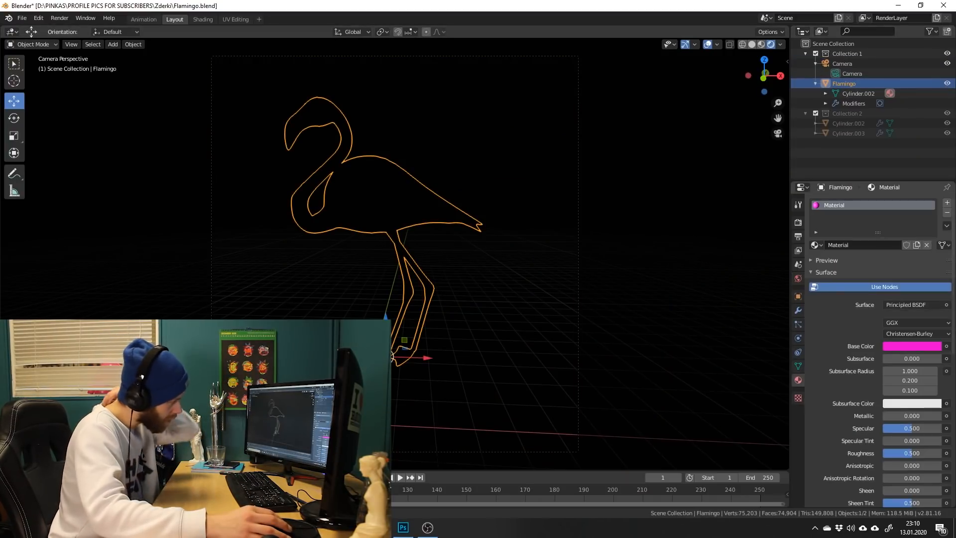
{"action": "left_click", "coordinate": [911, 305]}
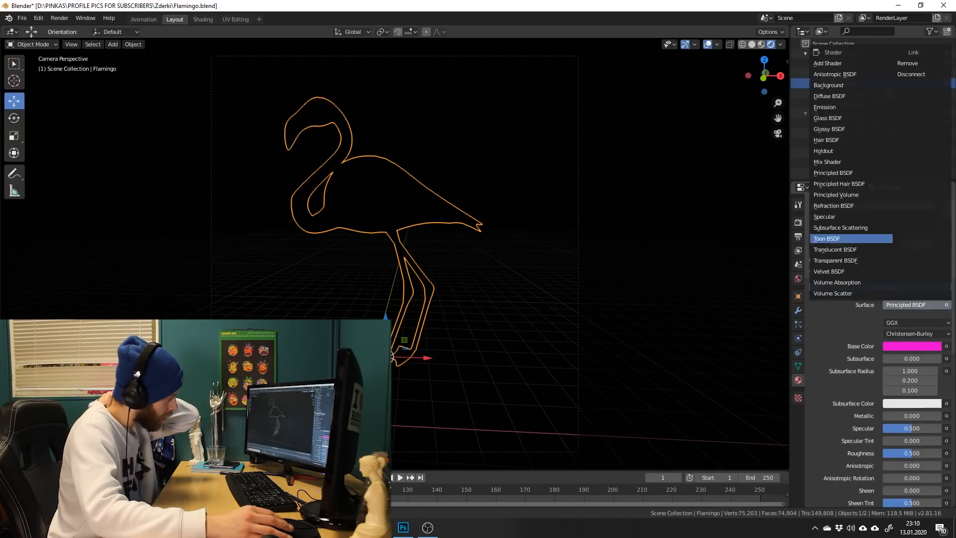
{"action": "left_click", "coordinate": [827, 107]}
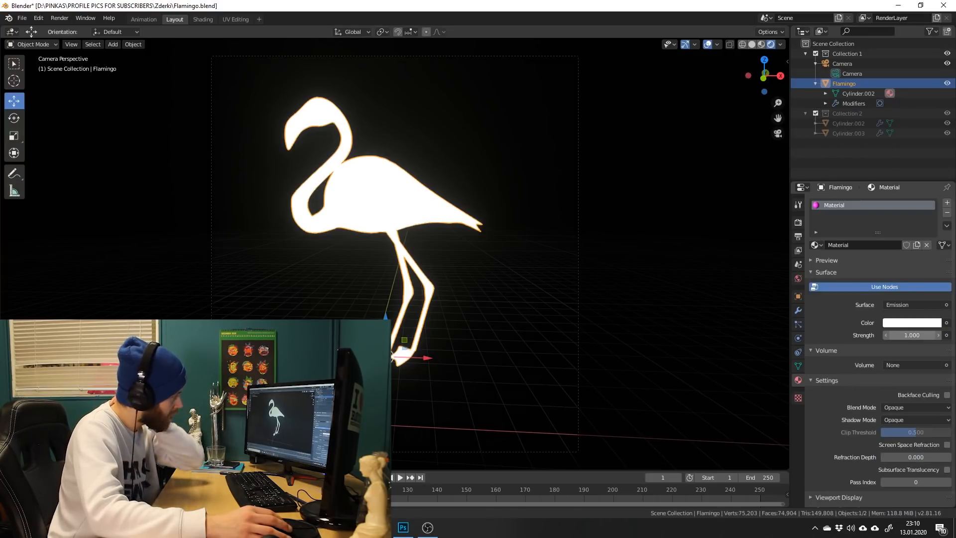
{"action": "left_click", "coordinate": [912, 334]}
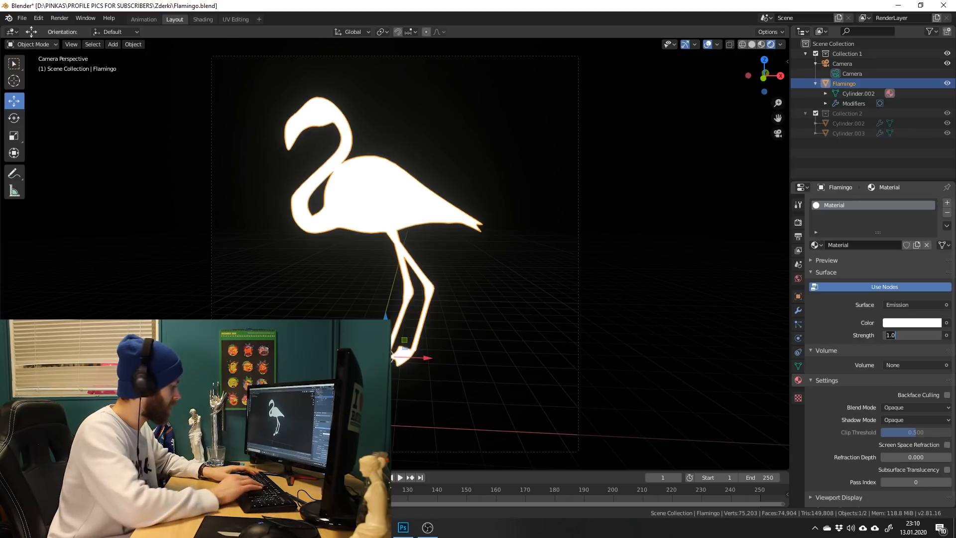
Try an emission strength of 6 on the flamingo's material and set it back to 1.
{"action": "type", "text": "6"}
{"action": "key", "text": "Return"}
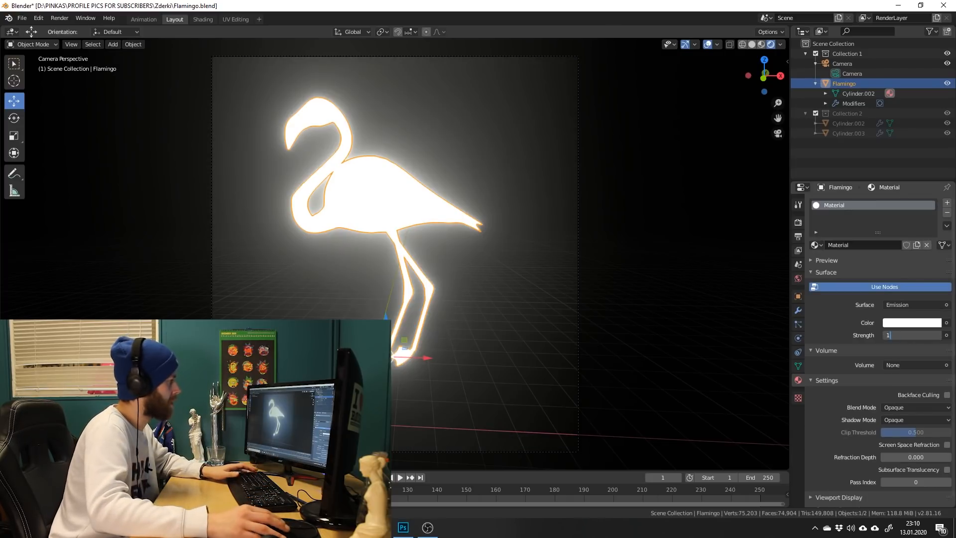
{"action": "type", "text": "1"}
{"action": "key", "text": "Return"}
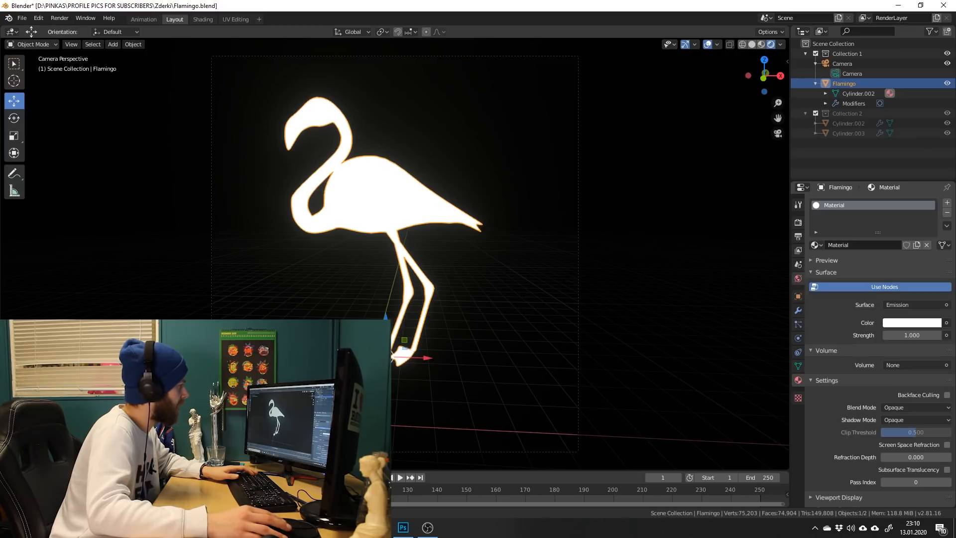
Turn off Ambient Occlusion, Bloom, Screen Space Reflections and Motion Blur in the Eevee render settings.
{"action": "left_click", "coordinate": [797, 223]}
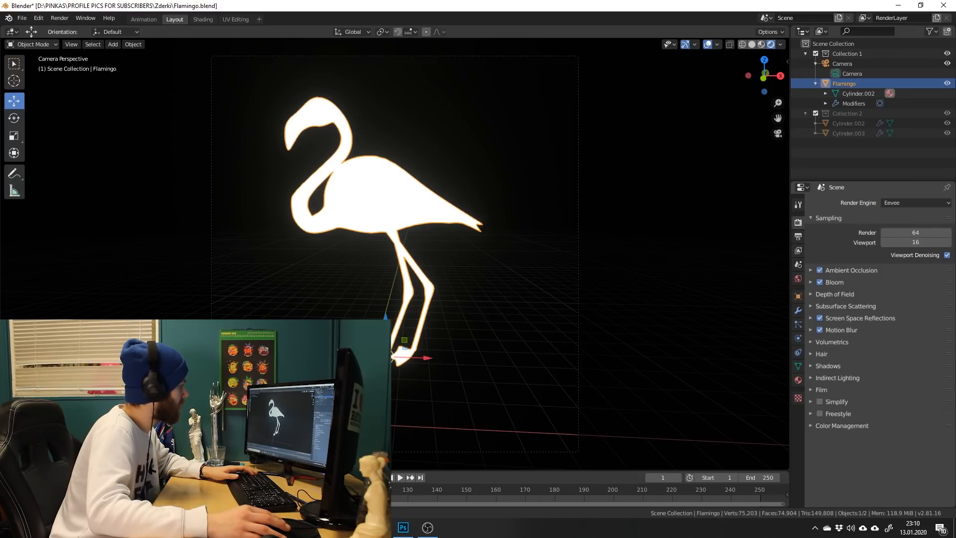
{"action": "left_click", "coordinate": [819, 282]}
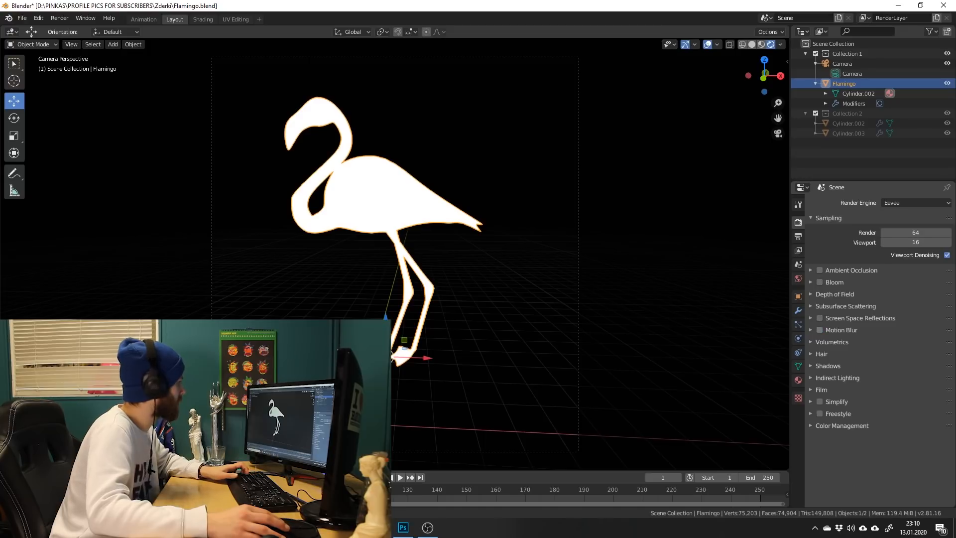
{"action": "left_click", "coordinate": [821, 353]}
Render the white flamingo silhouette as a still image and save it as FLAMINGoALPHA.png.
{"action": "left_click", "coordinate": [60, 18]}
{"action": "left_click", "coordinate": [75, 30]}
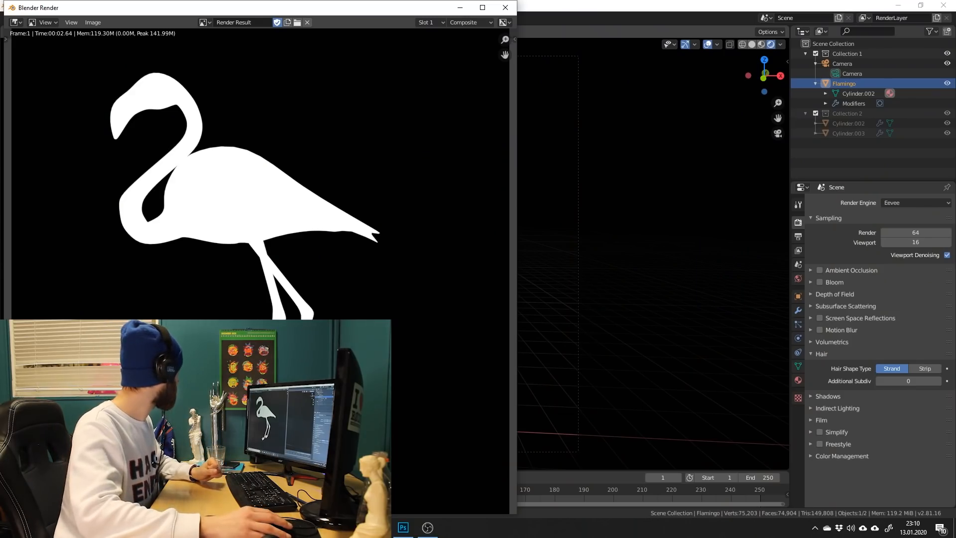
{"action": "left_click", "coordinate": [93, 22]}
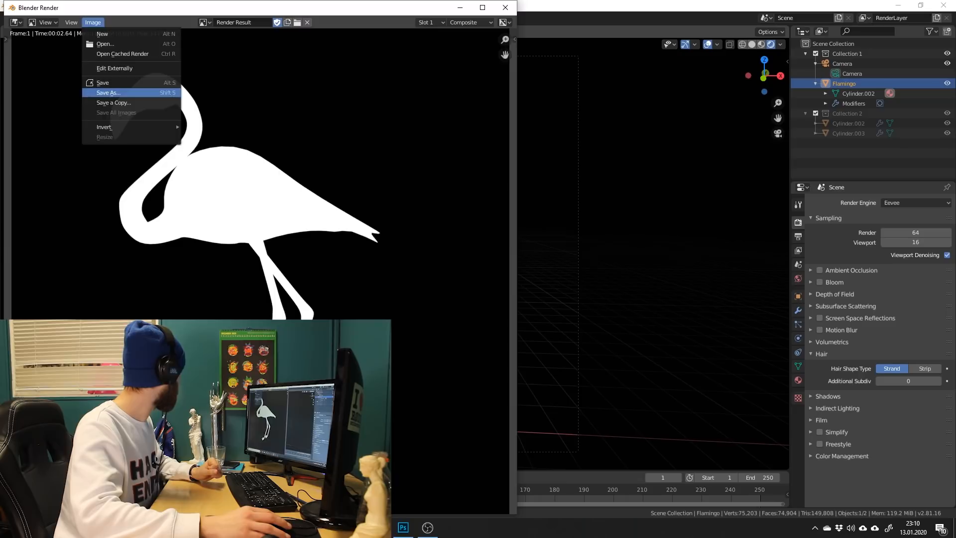
{"action": "left_click", "coordinate": [108, 92]}
{"action": "left_click", "coordinate": [380, 418]}
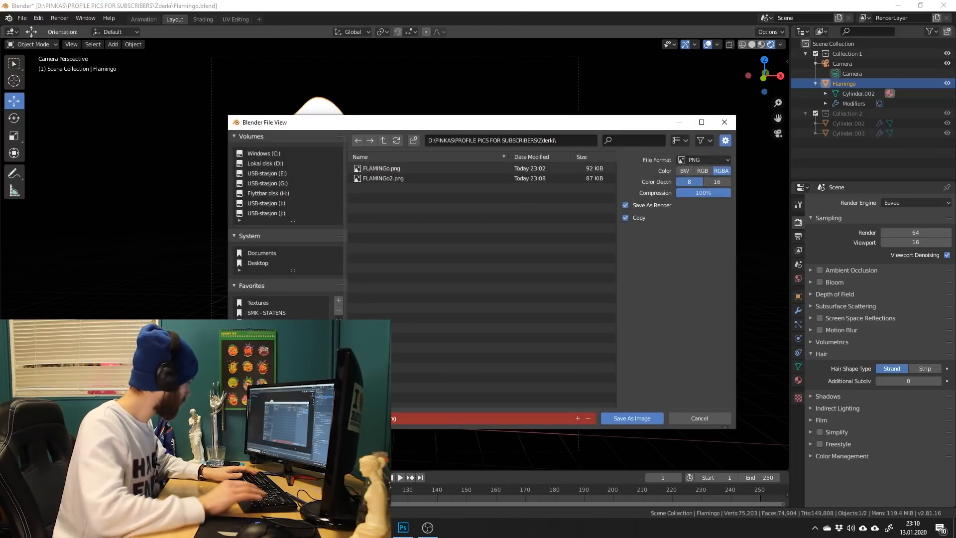
{"action": "key", "text": "Return"}
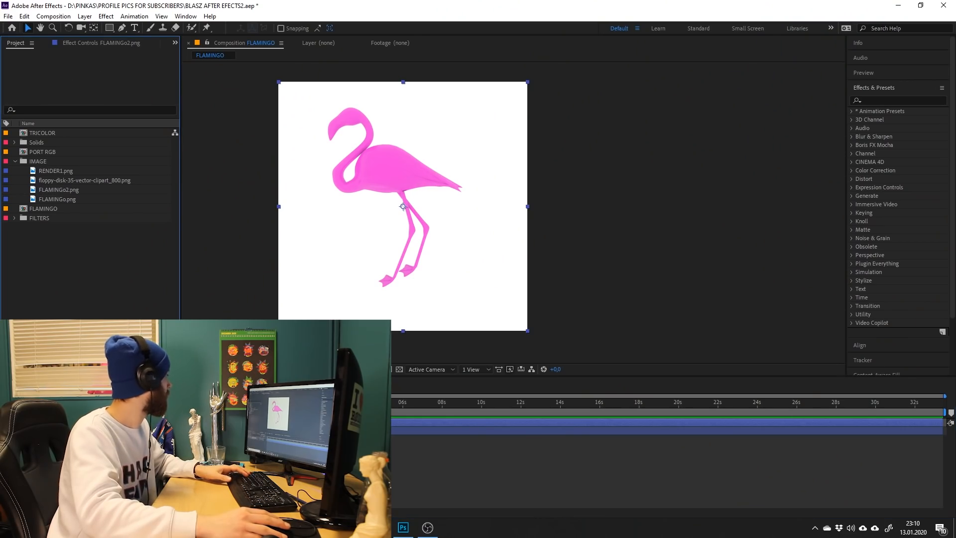
In After Effects, import FLAMINGoALPHA.png into the IMAGE folder and place it as the top layer of the FLAMINGO composition.
{"action": "left_click", "coordinate": [38, 161]}
{"action": "key", "text": "ctrl+i"}
{"action": "double_click", "coordinate": [462, 137]}
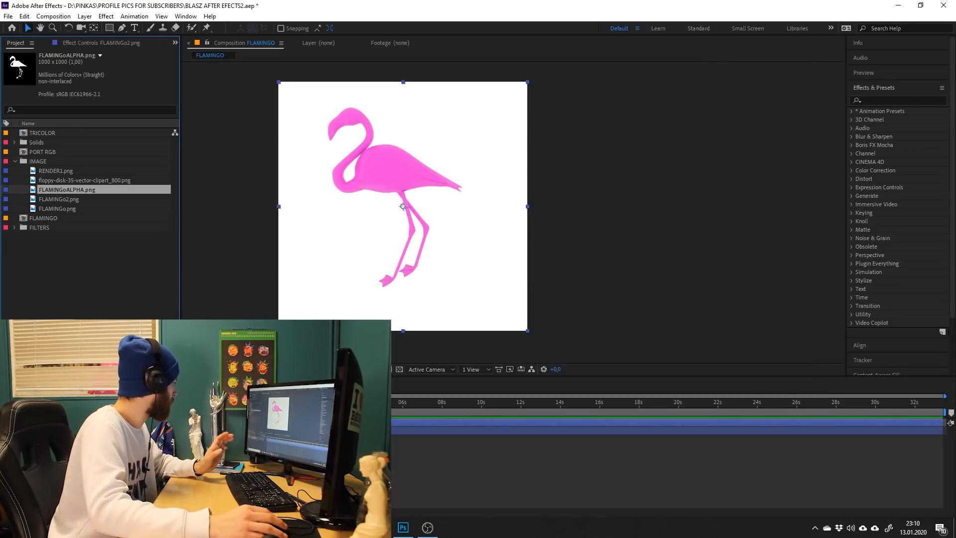
{"action": "left_click_drag", "start_coordinate": [67, 189], "coordinate": [75, 420]}
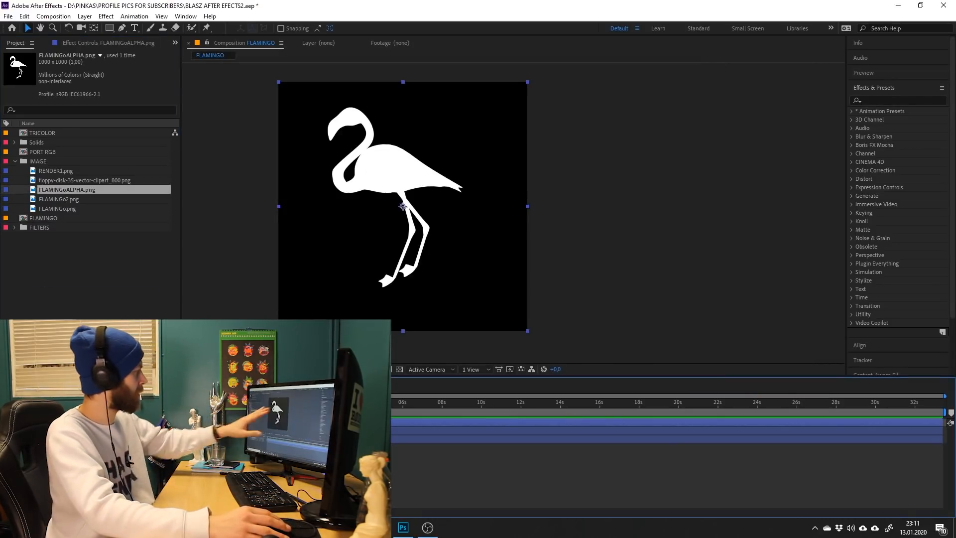
Hide the FLAMINGoALPHA.png layer and set the FLAMINGo2.png layer directly below it to use it as an Alpha Matte.
{"action": "left_click", "coordinate": [75, 439]}
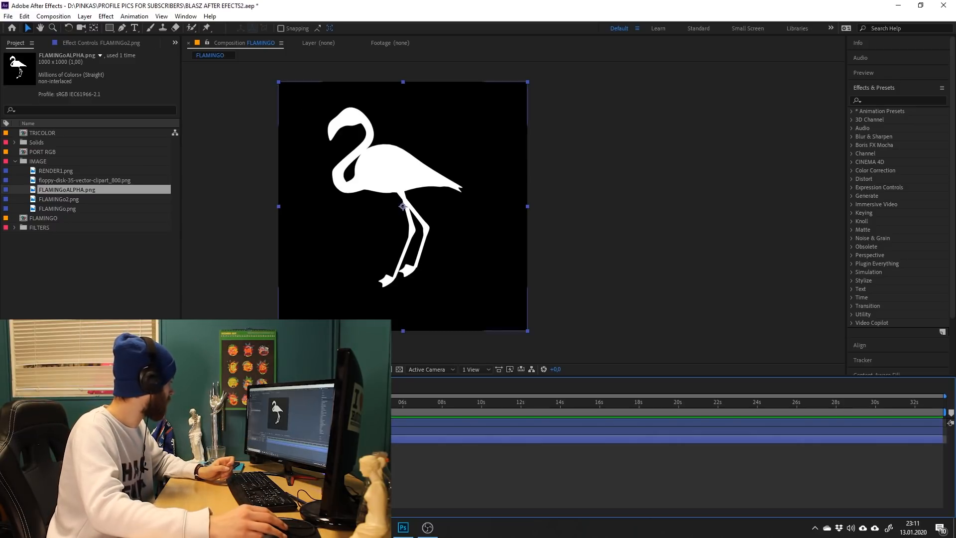
{"action": "left_click", "coordinate": [74, 431]}
{"action": "left_click", "coordinate": [6, 422]}
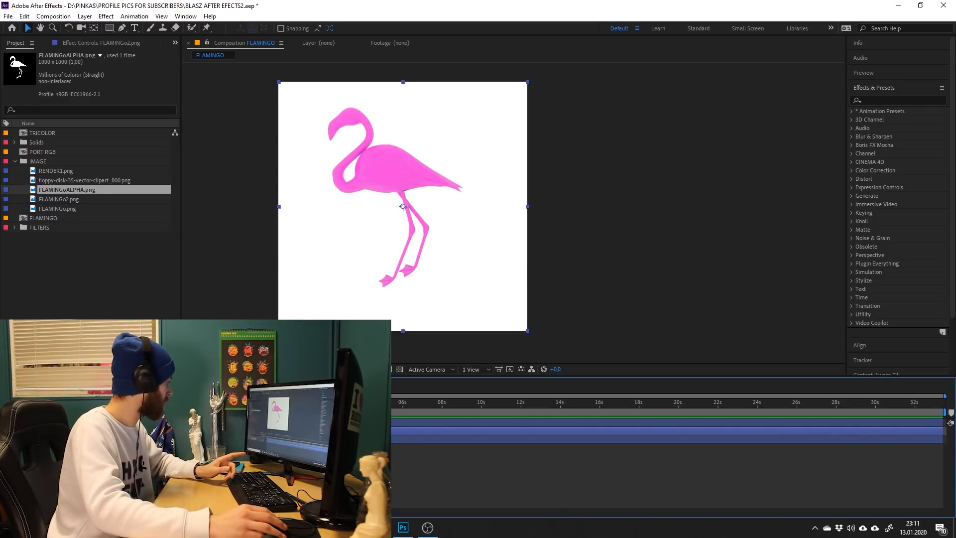
{"action": "left_click", "coordinate": [196, 431]}
{"action": "left_click", "coordinate": [102, 422]}
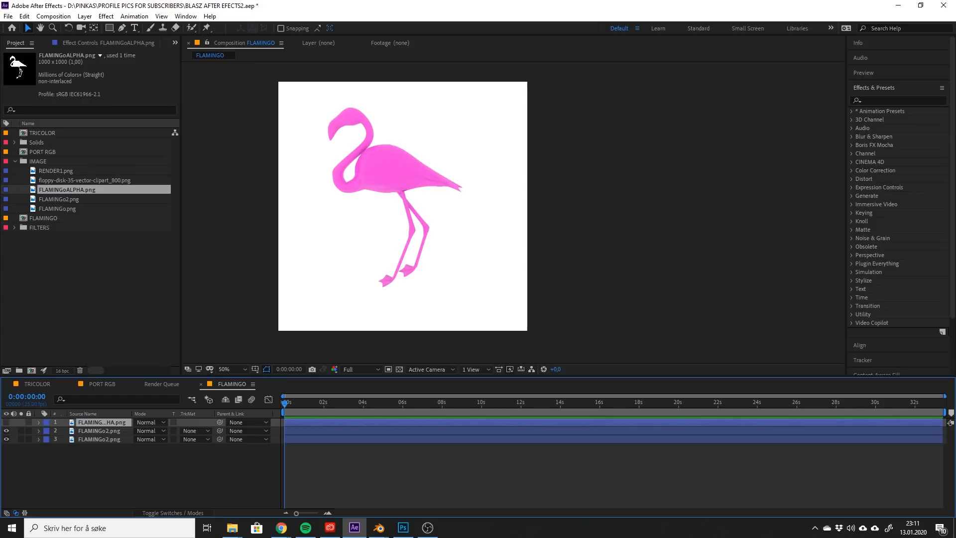
{"action": "left_click", "coordinate": [101, 467]}
{"action": "left_click", "coordinate": [6, 422]}
{"action": "left_click", "coordinate": [7, 422]}
{"action": "left_click", "coordinate": [195, 430]}
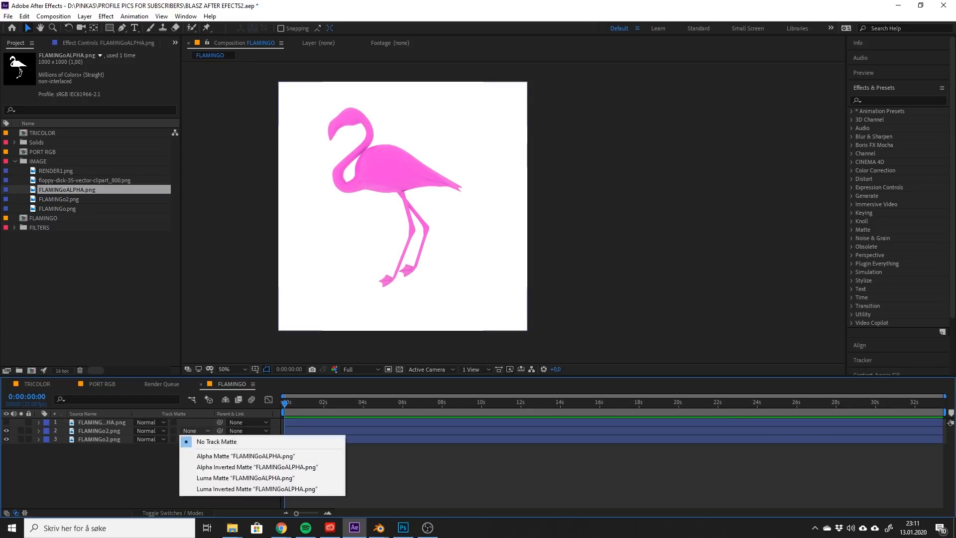
{"action": "left_click", "coordinate": [246, 456]}
Delete the spare bottom FLAMINGo2.png layer and cut out the remaining flamingo with FLAMINGoALPHA.png as a luma matte.
{"action": "left_click", "coordinate": [100, 439]}
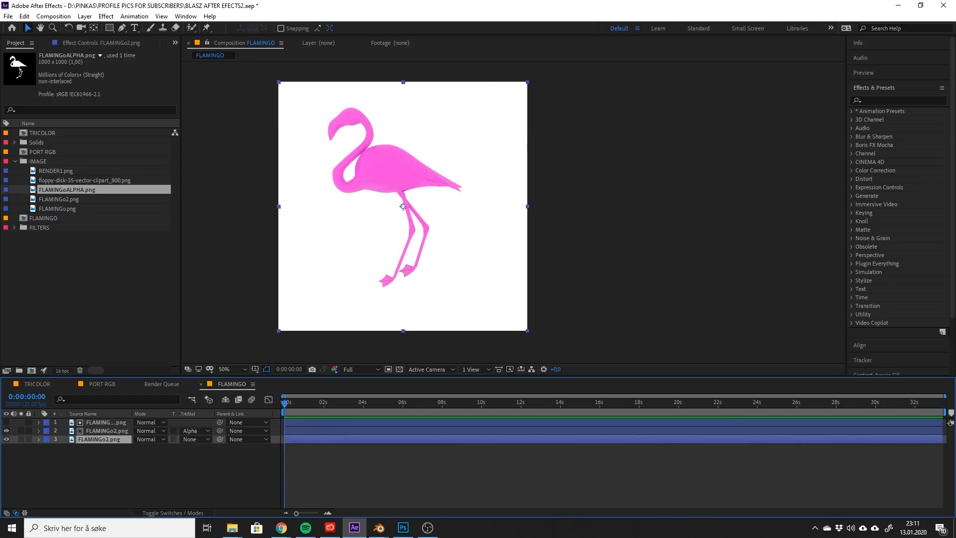
{"action": "key", "text": "Delete"}
{"action": "left_click", "coordinate": [107, 431]}
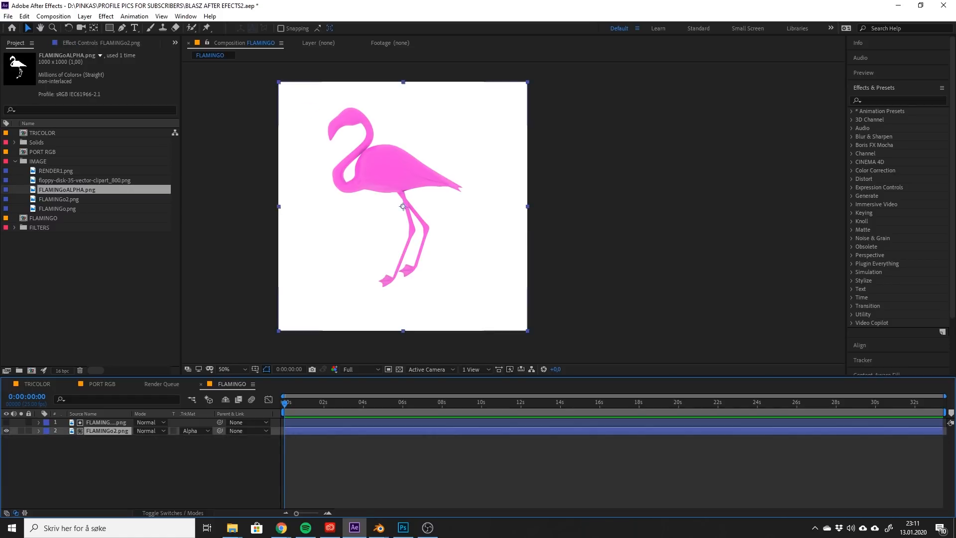
{"action": "left_click", "coordinate": [106, 422], "text": "ctrl"}
{"action": "left_click_drag", "start_coordinate": [403, 206], "coordinate": [532, 206]}
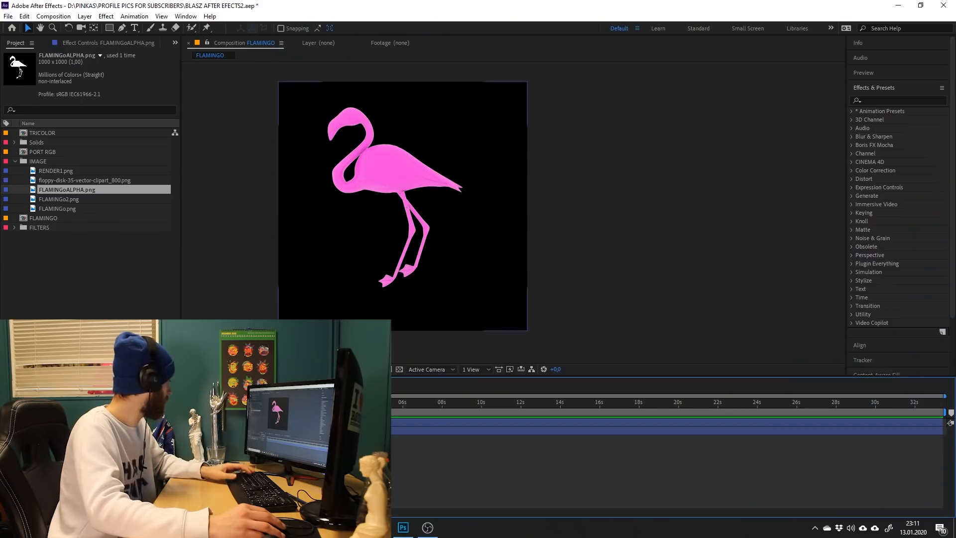
Try moving the flamingo layer and its matte sideways together, and undo the move.
{"action": "left_click", "coordinate": [107, 431]}
{"action": "left_click", "coordinate": [106, 422], "text": "ctrl"}
{"action": "left_click_drag", "start_coordinate": [402, 206], "coordinate": [482, 206]}
{"action": "key", "text": "ctrl+z"}
Inspect the edges of the cut-out flamingo up close around the neck, body and legs.
{"action": "scroll", "coordinate": [513, 213], "scroll_direction": "up", "scroll_amount": 2}
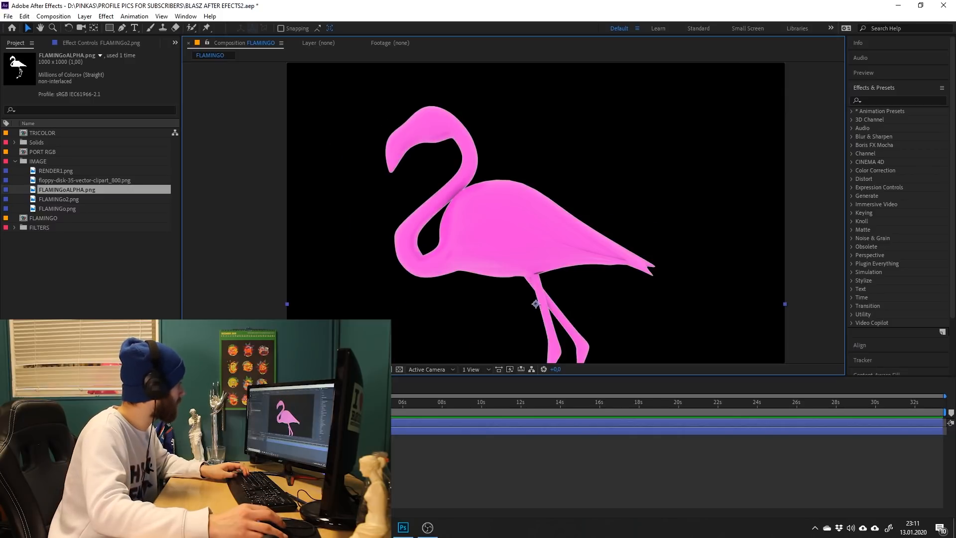
{"action": "scroll", "coordinate": [535, 304], "scroll_direction": "up", "scroll_amount": 3}
{"action": "scroll", "coordinate": [446, 298], "scroll_direction": "down", "scroll_amount": 1}
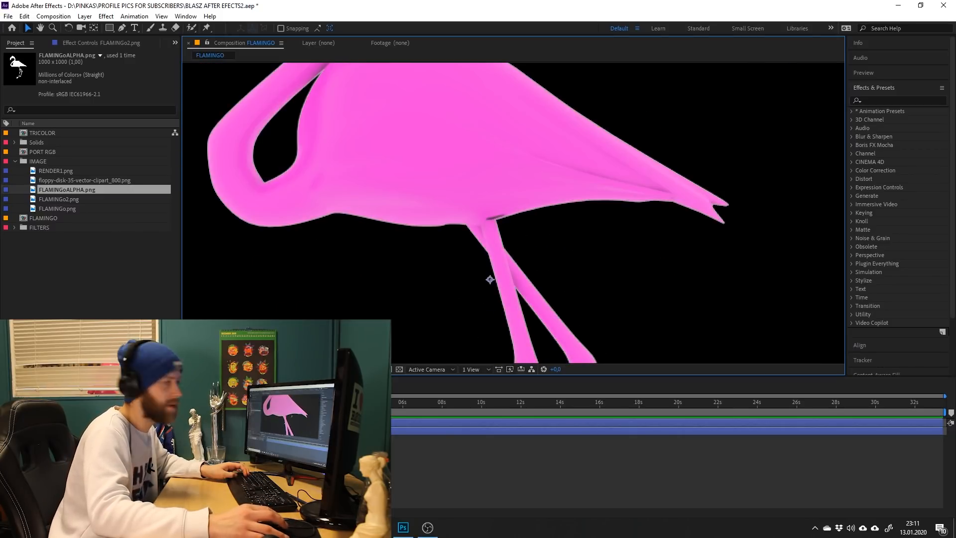
{"action": "scroll", "coordinate": [490, 279], "scroll_direction": "down", "scroll_amount": 3}
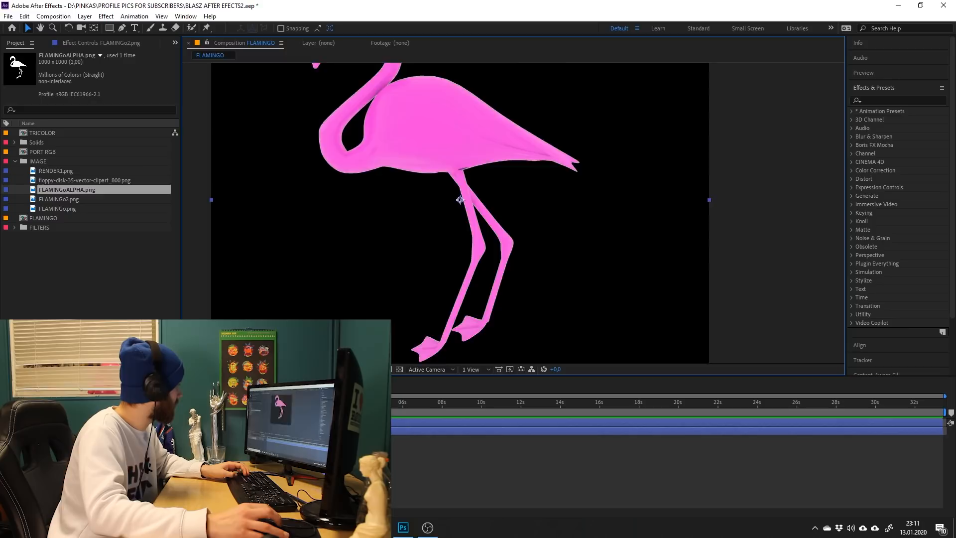
{"action": "scroll", "coordinate": [662, 362], "scroll_direction": "up", "scroll_amount": 4}
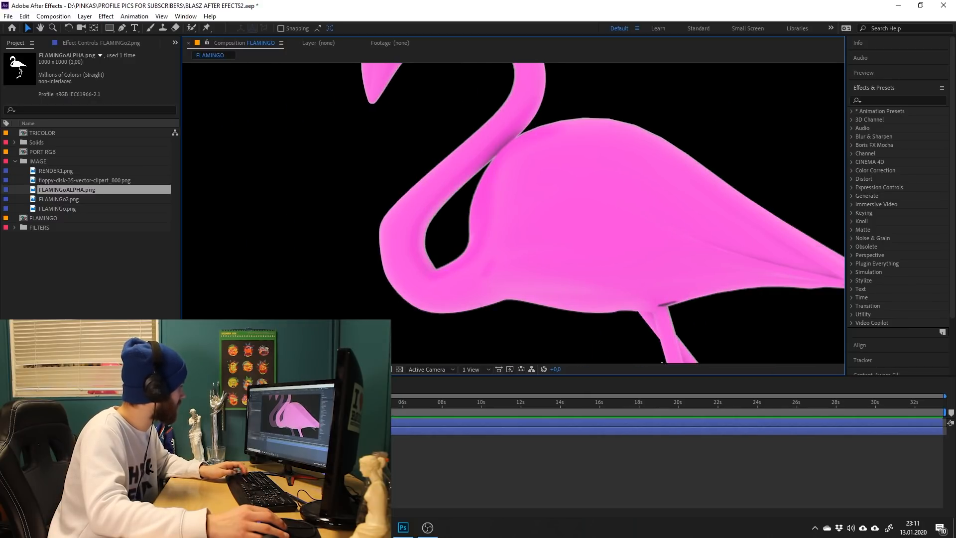
{"action": "scroll", "coordinate": [662, 362], "scroll_direction": "down", "scroll_amount": 5}
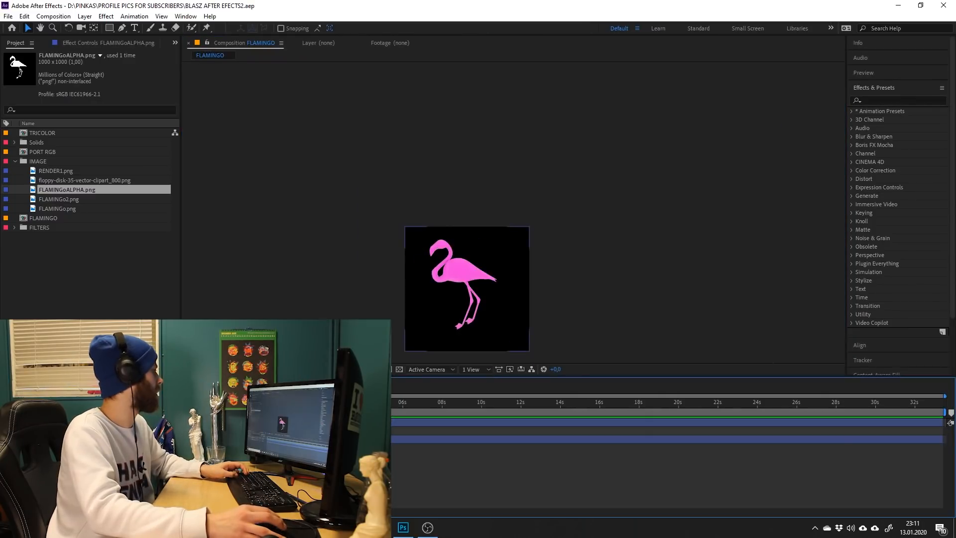
Deselect and collapse the flamingo layers and add a new white solid to the FLAMINGO composition.
{"action": "scroll", "coordinate": [577, 361], "scroll_direction": "up", "scroll_amount": 2}
{"action": "left_click", "coordinate": [357, 194]}
{"action": "middle_click_drag", "start_coordinate": [357, 194], "coordinate": [401, 195]}
{"action": "left_click", "coordinate": [401, 196]}
{"action": "left_click", "coordinate": [401, 195], "text": "shift"}
{"action": "key", "text": "ctrl+shift+a"}
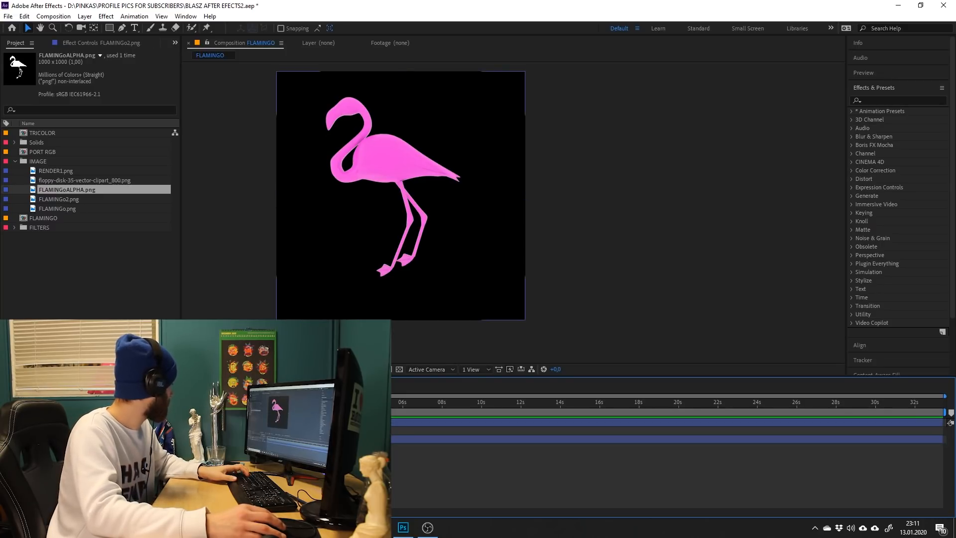
{"action": "key", "text": "u"}
{"action": "left_click", "coordinate": [84, 16]}
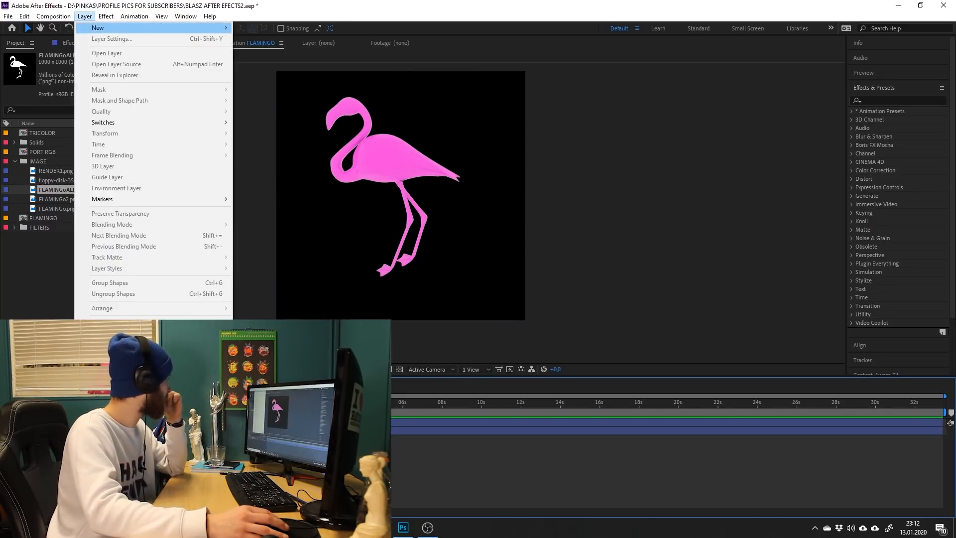
{"action": "mouse_move", "coordinate": [85, 16]}
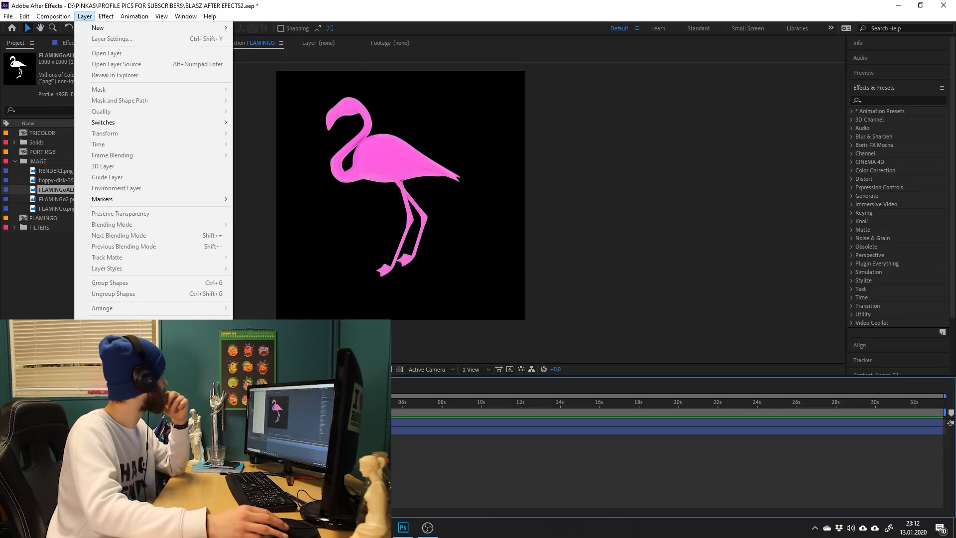
{"action": "left_click", "coordinate": [259, 38]}
{"action": "key", "text": "Return"}
Apply the Grid effect to the white solid and send the solid behind the flamingo layers.
{"action": "type", "text": "grid"}
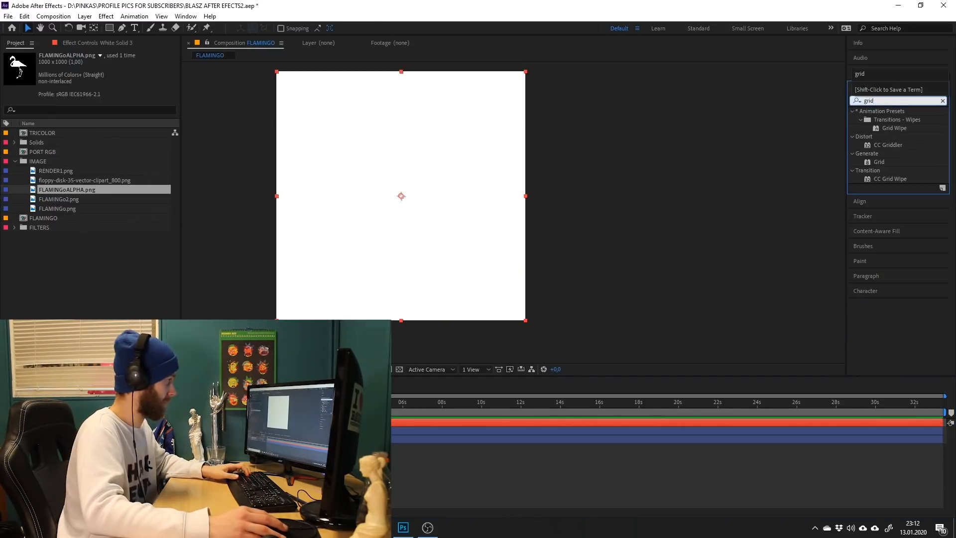
{"action": "double_click", "coordinate": [878, 162]}
{"action": "key", "text": "ctrl+shift+bracketleft"}
Rotate the 3D grid layer flat and lower and enlarge it into a wide floor beneath the flamingo's feet.
{"action": "left_click_drag", "start_coordinate": [130, 455], "coordinate": [175, 456]}
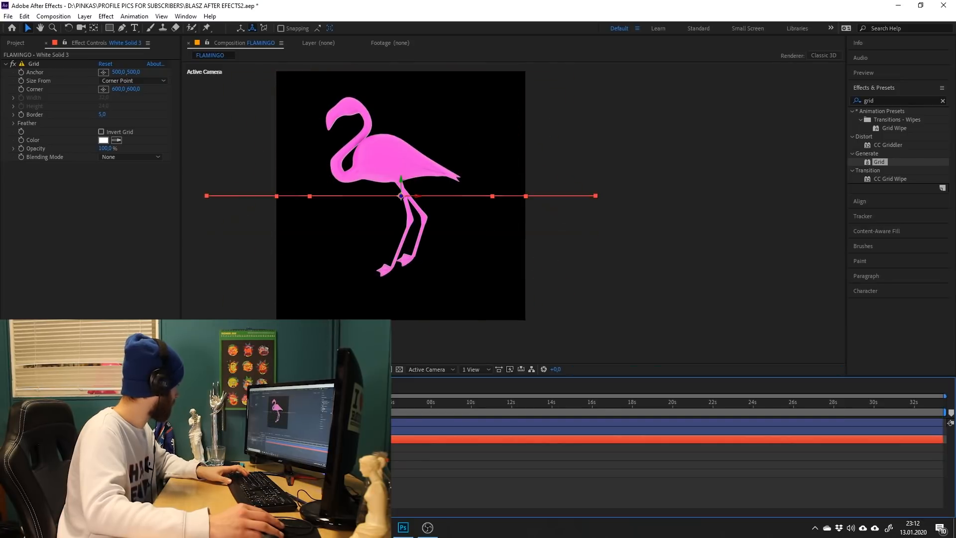
{"action": "key", "text": "p"}
{"action": "left_click_drag", "start_coordinate": [401, 180], "coordinate": [400, 258]}
{"action": "left_click_drag", "start_coordinate": [492, 253], "coordinate": [532, 201]}
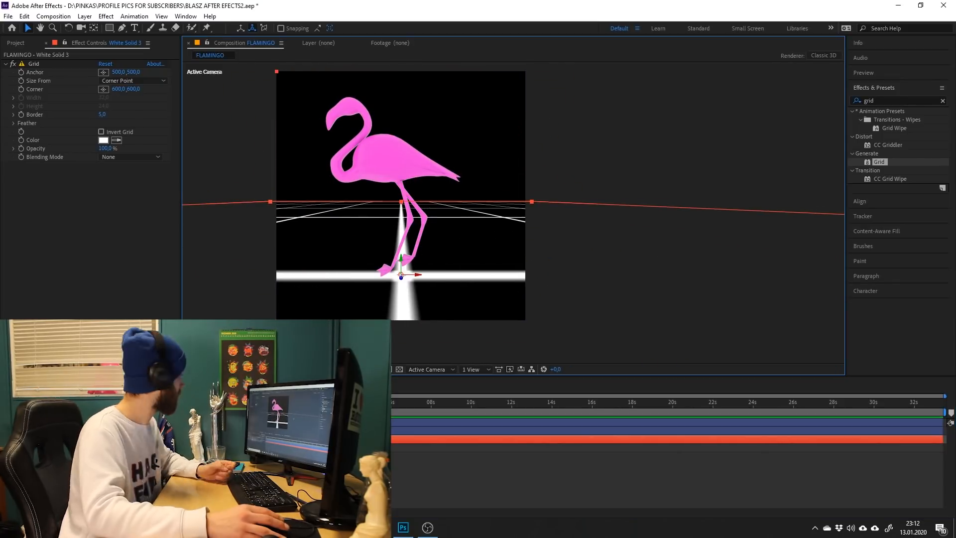
Switch the Grid effect's sizing from Corner Point to a slider option and make the floor's grid cells smaller.
{"action": "left_click", "coordinate": [134, 80]}
{"action": "left_click", "coordinate": [131, 108]}
{"action": "left_click_drag", "start_coordinate": [102, 141], "coordinate": [100, 141]}
{"action": "mouse_move", "coordinate": [41, 133]}
{"action": "left_mouse_down"}
{"action": "mouse_move", "coordinate": [65, 112]}
{"action": "mouse_move", "coordinate": [56, 133]}
{"action": "mouse_move", "coordinate": [54, 111]}
{"action": "mouse_move", "coordinate": [54, 133]}
{"action": "left_mouse_up"}
Move the flamingo and its matte layer together slightly right and down over the grid floor.
{"action": "left_click", "coordinate": [75, 422]}
{"action": "left_click", "coordinate": [74, 430]}
{"action": "left_click_drag", "start_coordinate": [386, 160], "coordinate": [394, 167]}
{"action": "key", "text": "ctrl+y"}
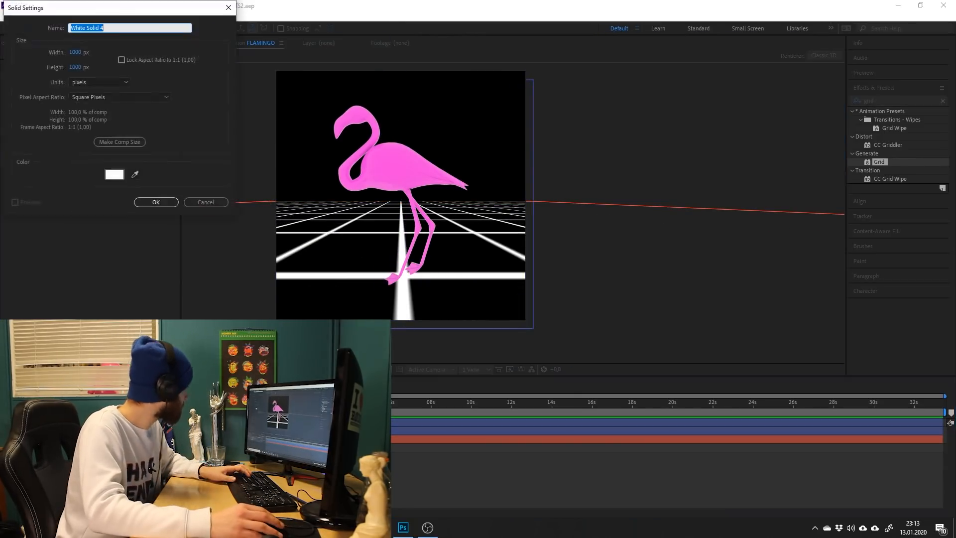
{"action": "key", "text": "Return"}
{"action": "left_click", "coordinate": [896, 100]}
{"action": "type", "text": "gradient"}
{"action": "left_click_drag", "start_coordinate": [901, 153], "coordinate": [74, 464]}
{"action": "key", "text": "ctrl+z"}
{"action": "key", "text": "ctrl+z"}
{"action": "key", "text": "ctrl+z"}
{"action": "key", "text": "ctrl+z"}
Add a white solid with Gradient Ramp at the bottom of the layer stack and mask it to a rectangle below the horizon.
{"action": "left_click", "coordinate": [85, 17]}
{"action": "mouse_move", "coordinate": [103, 28]}
{"action": "left_click", "coordinate": [254, 39]}
{"action": "key", "text": "Return"}
{"action": "left_click_drag", "start_coordinate": [75, 422], "coordinate": [74, 468]}
{"action": "key", "text": "ctrl+alt+shift+e"}
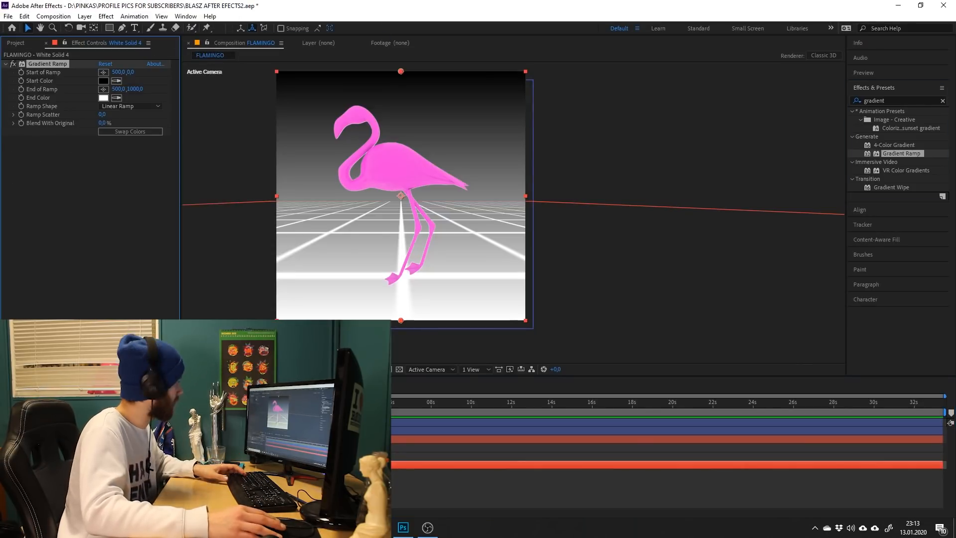
{"action": "key", "text": "q"}
{"action": "mouse_move", "coordinate": [264, 198]}
{"action": "left_mouse_down"}
{"action": "mouse_move", "coordinate": [402, 235]}
{"action": "mouse_move", "coordinate": [624, 330]}
{"action": "left_mouse_up"}
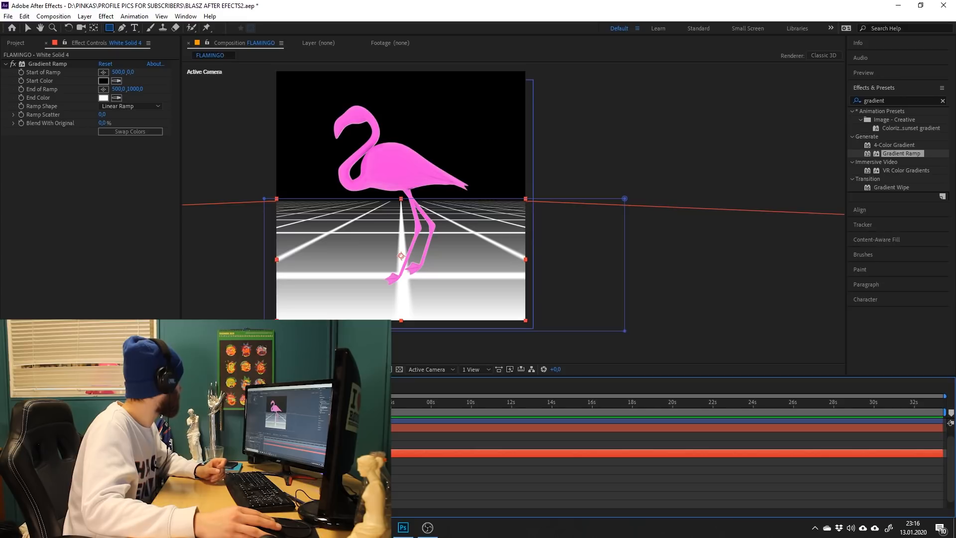
Set the Gradient Ramp's start color to a bright magenta.
{"action": "left_click", "coordinate": [104, 80]}
{"action": "left_click", "coordinate": [811, 156]}
{"action": "left_click", "coordinate": [761, 92]}
{"action": "left_click_drag", "start_coordinate": [761, 92], "coordinate": [779, 86]}
{"action": "left_click", "coordinate": [811, 87]}
{"action": "left_click", "coordinate": [891, 84]}
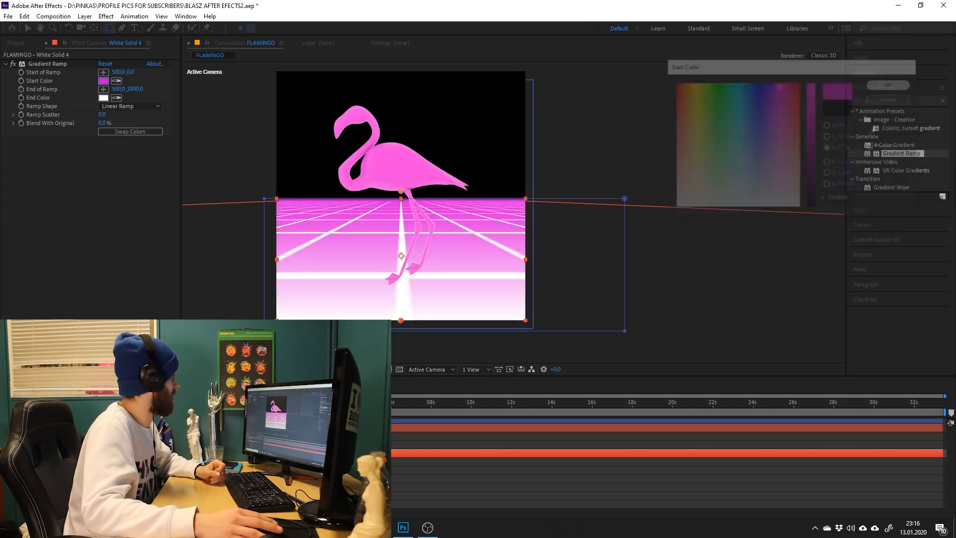
Set the Gradient Ramp's end color to a light blue.
{"action": "left_click", "coordinate": [103, 97]}
{"action": "mouse_move", "coordinate": [729, 151]}
{"action": "left_mouse_down"}
{"action": "mouse_move", "coordinate": [751, 143]}
{"action": "mouse_move", "coordinate": [737, 130]}
{"action": "mouse_move", "coordinate": [750, 142]}
{"action": "mouse_move", "coordinate": [745, 133]}
{"action": "mouse_move", "coordinate": [759, 118]}
{"action": "left_mouse_up"}
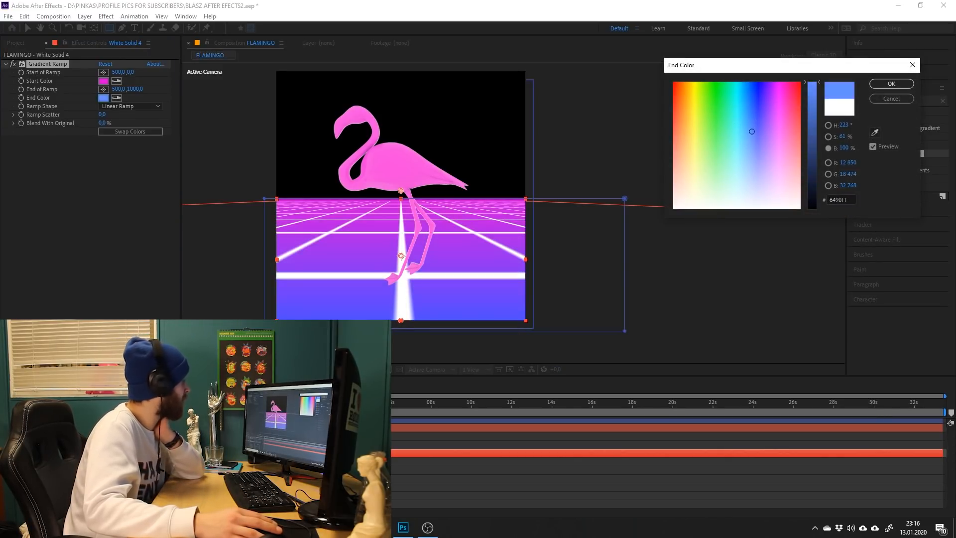
{"action": "mouse_move", "coordinate": [751, 131]}
{"action": "left_mouse_down"}
{"action": "mouse_move", "coordinate": [738, 131]}
{"action": "mouse_move", "coordinate": [737, 155]}
{"action": "mouse_move", "coordinate": [750, 118]}
{"action": "mouse_move", "coordinate": [746, 139]}
{"action": "left_mouse_up"}
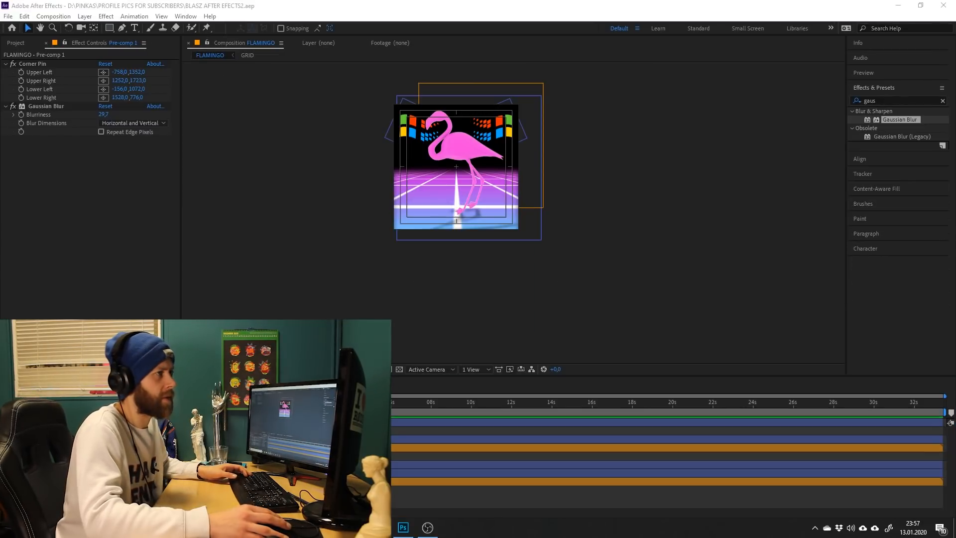
{"action": "key", "text": "alt+Tab"}
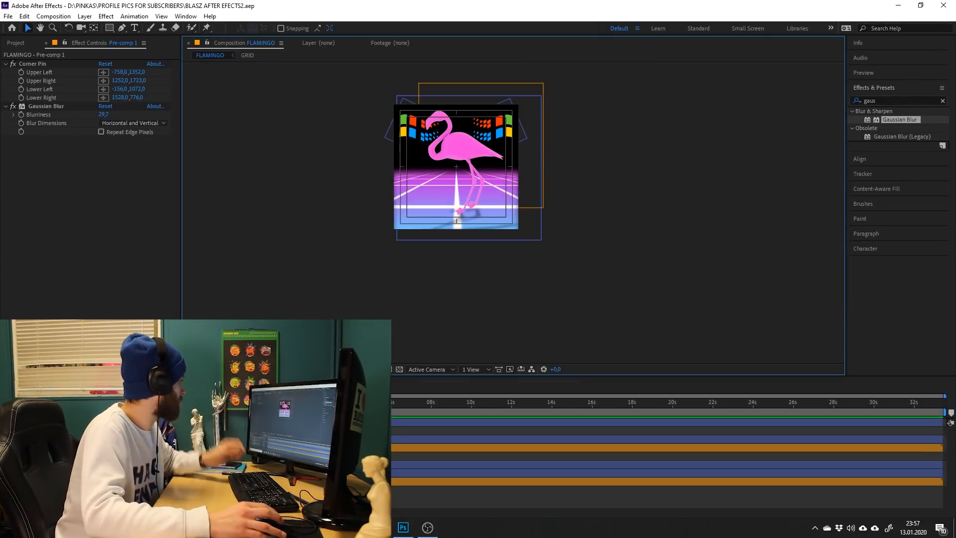
Examine the flamingo's cutout edges up close, toggling the visibility of the FLAMINGoALPHA.png matte layer for comparison.
{"action": "scroll", "coordinate": [504, 153], "scroll_direction": "up", "scroll_amount": 2}
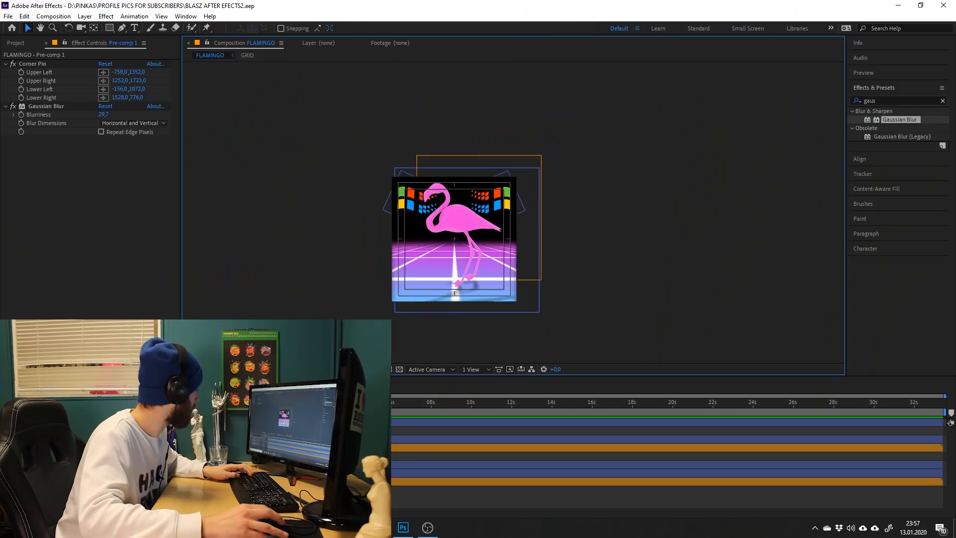
{"action": "scroll", "coordinate": [335, 223], "scroll_direction": "up", "scroll_amount": 3}
{"action": "scroll", "coordinate": [530, 219], "scroll_direction": "down", "scroll_amount": 2}
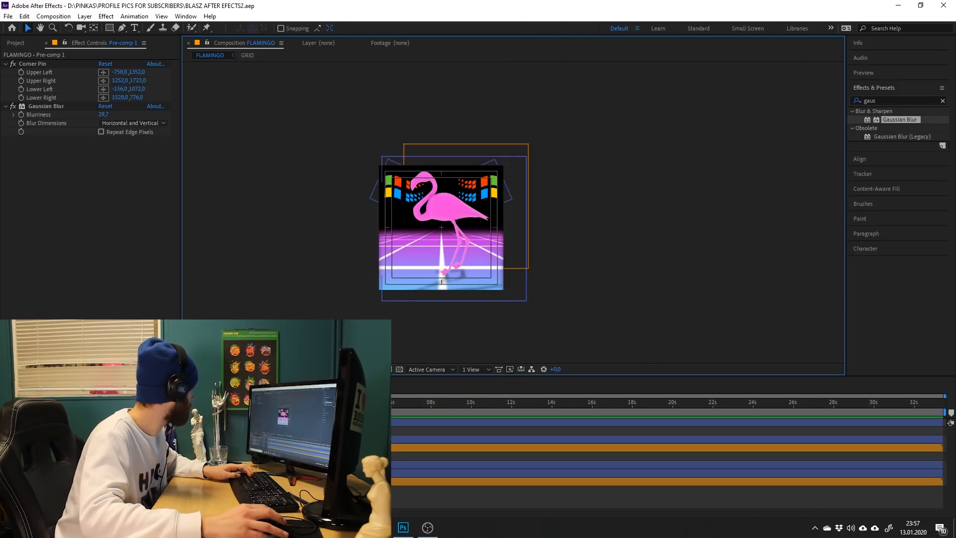
{"action": "scroll", "coordinate": [433, 219], "scroll_direction": "up", "scroll_amount": 4}
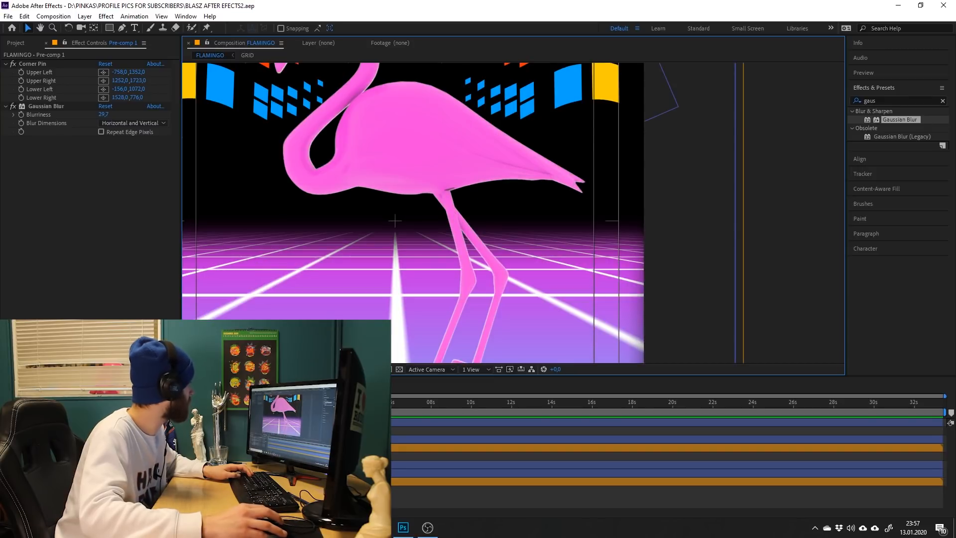
{"action": "scroll", "coordinate": [328, 226], "scroll_direction": "down", "scroll_amount": 1}
{"action": "scroll", "coordinate": [327, 127], "scroll_direction": "up", "scroll_amount": 2}
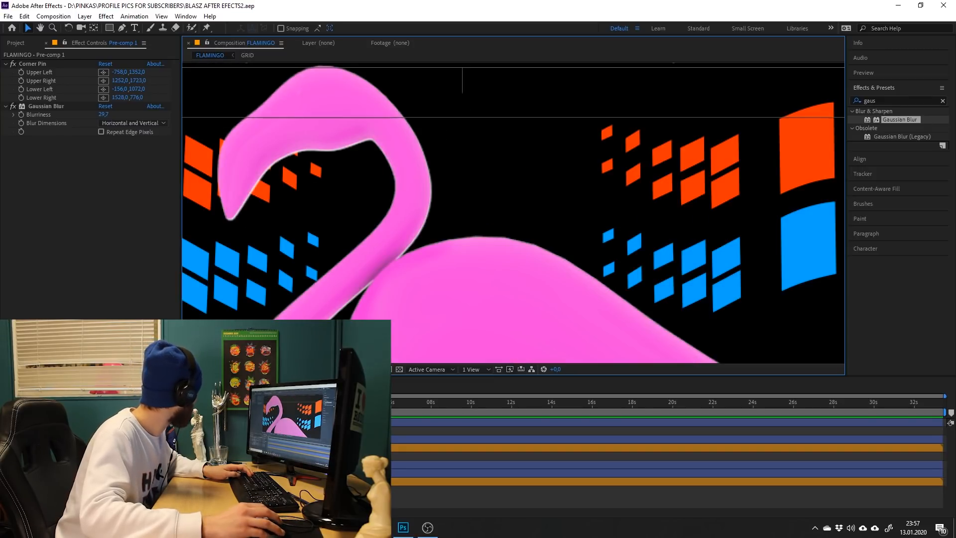
{"action": "left_click", "coordinate": [90, 439]}
{"action": "left_click", "coordinate": [90, 422]}
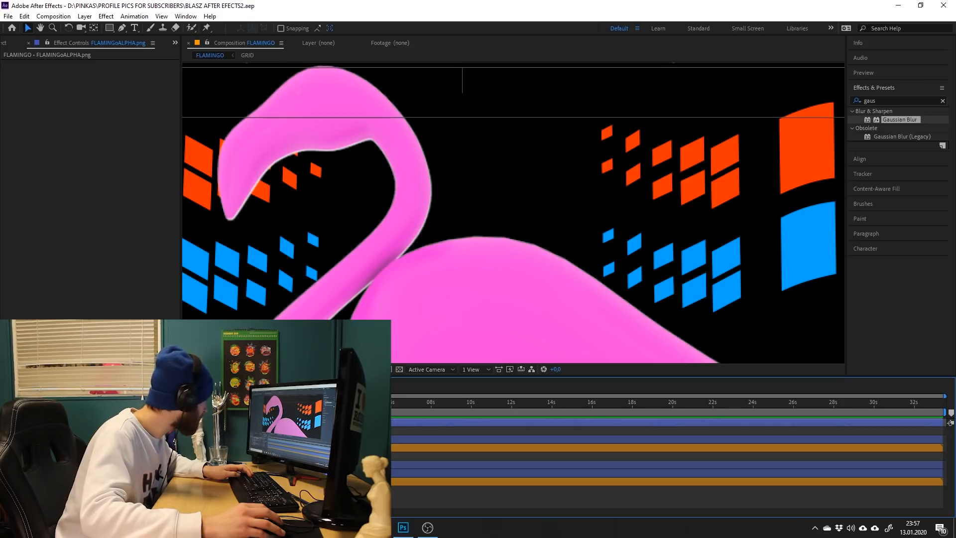
{"action": "left_click", "coordinate": [6, 423]}
{"action": "left_click", "coordinate": [6, 422]}
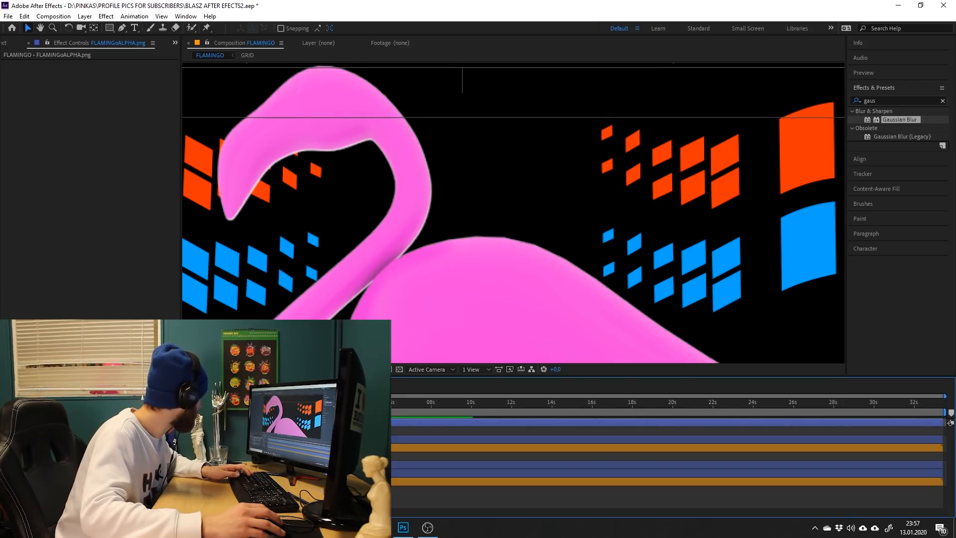
Try a spill suppressor effect on the FLAMINGo2.png layer and undo it.
{"action": "left_click", "coordinate": [89, 439]}
{"action": "key", "text": "t"}
{"action": "mouse_move", "coordinate": [172, 448]}
{"action": "left_mouse_down"}
{"action": "mouse_move", "coordinate": [149, 447]}
{"action": "mouse_move", "coordinate": [171, 447]}
{"action": "left_mouse_up"}
{"action": "left_click", "coordinate": [890, 100]}
{"action": "key", "text": "BackSpace"}
{"action": "key", "text": "BackSpace"}
{"action": "key", "text": "BackSpace"}
{"action": "key", "text": "BackSpace"}
{"action": "type", "text": "spill"}
{"action": "double_click", "coordinate": [904, 145]}
{"action": "key", "text": "ctrl+z"}
Try the Keylight (1.2) effect on the FLAMINGo2.png layer with a sampled screen colour and undo it.
{"action": "left_click", "coordinate": [891, 100]}
{"action": "key", "text": "BackSpace"}
{"action": "key", "text": "BackSpace"}
{"action": "key", "text": "BackSpace"}
{"action": "key", "text": "BackSpace"}
{"action": "key", "text": "BackSpace"}
{"action": "type", "text": "key"}
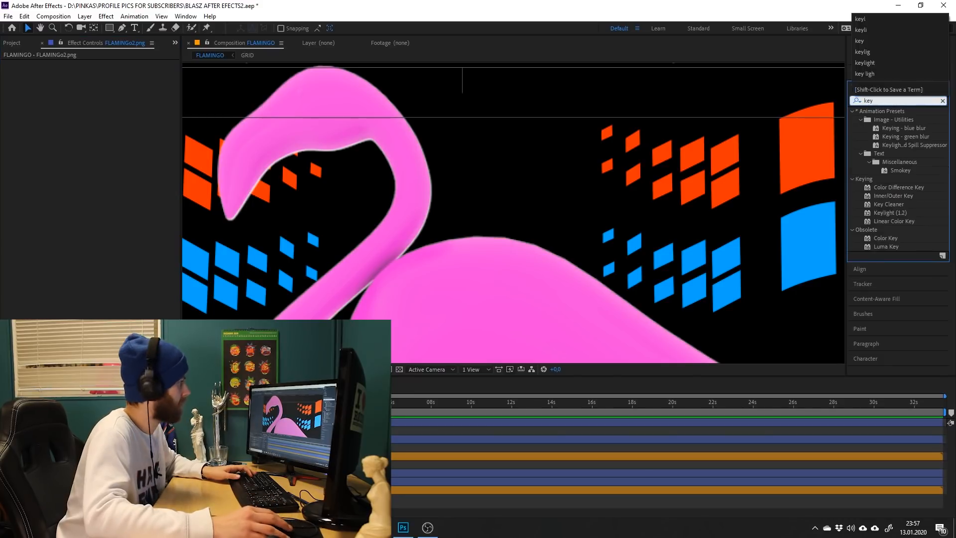
{"action": "double_click", "coordinate": [890, 213]}
{"action": "left_click", "coordinate": [230, 219]}
{"action": "left_click", "coordinate": [134, 110]}
{"action": "left_click", "coordinate": [126, 219]}
{"action": "left_click_drag", "start_coordinate": [103, 143], "coordinate": [576, 135]}
{"action": "key", "text": "ctrl+z"}
{"action": "key", "text": "ctrl+z"}
{"action": "key", "text": "ctrl+z"}
{"action": "key", "text": "ctrl+z"}
{"action": "key", "text": "ctrl+z"}
Save the project and deselect the flamingo layer.
{"action": "scroll", "coordinate": [420, 158], "scroll_direction": "down", "scroll_amount": 2}
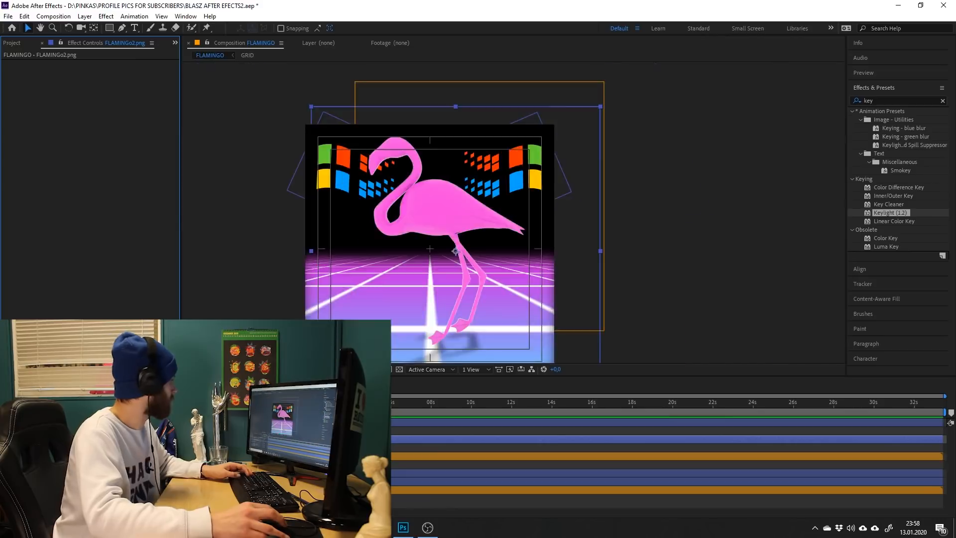
{"action": "scroll", "coordinate": [427, 241], "scroll_direction": "down", "scroll_amount": 1}
{"action": "key", "text": "ctrl+s"}
{"action": "scroll", "coordinate": [403, 275], "scroll_direction": "up", "scroll_amount": 1}
{"action": "left_click", "coordinate": [672, 239]}
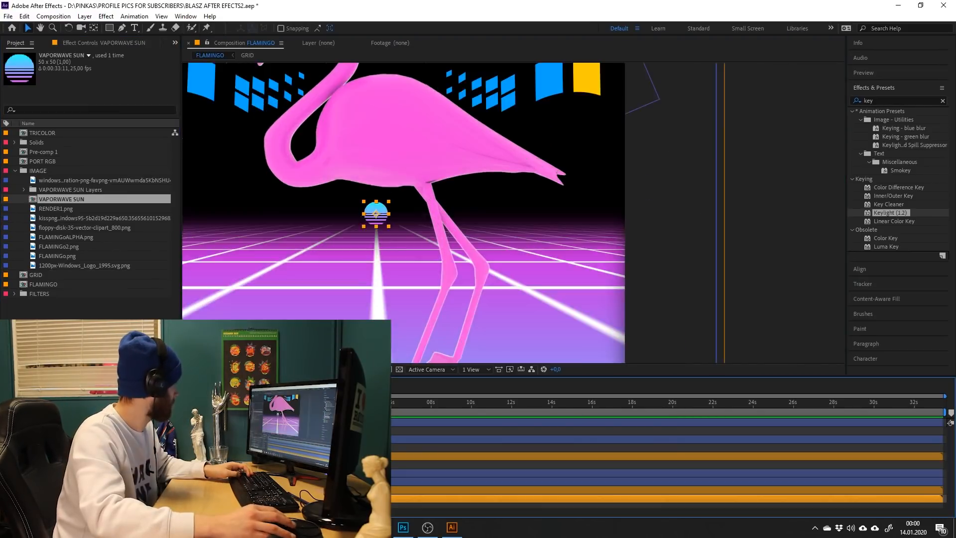
Enlarge the VAPORWAVE SUN layer proportionally until it nearly spans the composition's width behind the flamingo.
{"action": "scroll", "coordinate": [465, 163], "scroll_direction": "down", "scroll_amount": 2}
{"action": "left_click_drag", "start_coordinate": [446, 179], "coordinate": [456, 190], "text": "shift"}
{"action": "double_click", "coordinate": [442, 179]}
{"action": "left_click", "coordinate": [209, 55]}
{"action": "scroll", "coordinate": [441, 156], "scroll_direction": "up", "scroll_amount": 1}
{"action": "left_click_drag", "start_coordinate": [548, 194], "coordinate": [593, 240], "text": "shift"}
{"action": "left_click_drag", "start_coordinate": [520, 168], "coordinate": [515, 131]}
{"action": "scroll", "coordinate": [520, 130], "scroll_direction": "down", "scroll_amount": 1}
{"action": "scroll", "coordinate": [540, 109], "scroll_direction": "up", "scroll_amount": 1}
{"action": "scroll", "coordinate": [523, 89], "scroll_direction": "down", "scroll_amount": 1}
{"action": "scroll", "coordinate": [537, 86], "scroll_direction": "up", "scroll_amount": 1}
{"action": "scroll", "coordinate": [515, 131], "scroll_direction": "down", "scroll_amount": 1}
{"action": "left_click_drag", "start_coordinate": [537, 206], "coordinate": [595, 265], "text": "shift"}
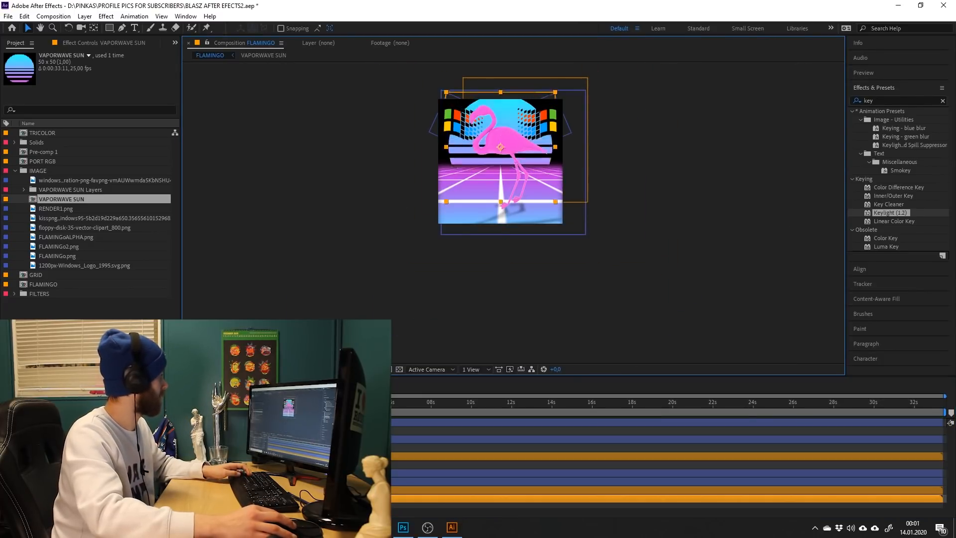
Move the vaporwave sun slightly upward above the horizon and save the project.
{"action": "scroll", "coordinate": [487, 132], "scroll_direction": "up", "scroll_amount": 1}
{"action": "left_click_drag", "start_coordinate": [481, 145], "coordinate": [481, 133]}
{"action": "scroll", "coordinate": [481, 134], "scroll_direction": "down", "scroll_amount": 1}
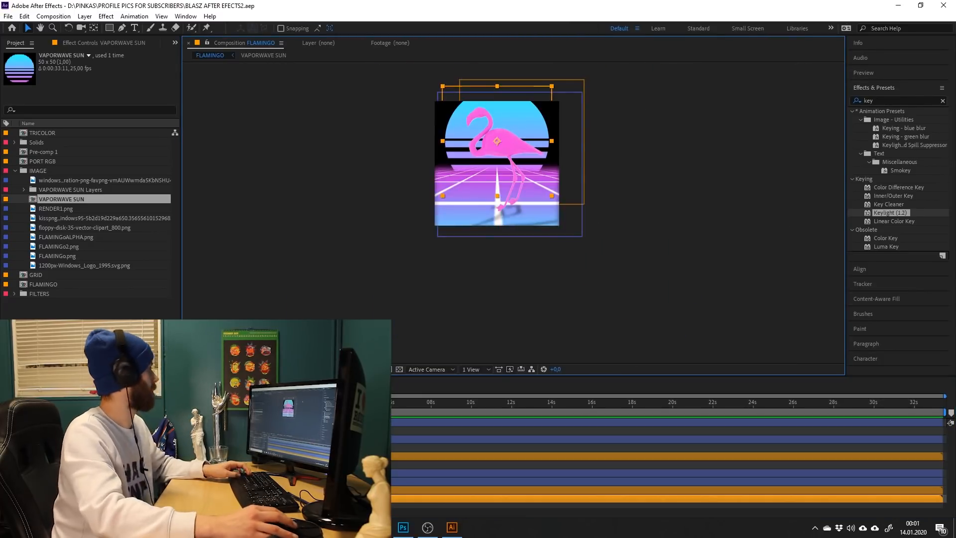
{"action": "scroll", "coordinate": [570, 135], "scroll_direction": "up", "scroll_amount": 1}
{"action": "key", "text": "ctrl+s"}
Expand the GRID layer's Mask 1 properties and review its feather settings.
{"action": "left_click", "coordinate": [75, 481]}
{"action": "left_click", "coordinate": [75, 490]}
{"action": "left_click", "coordinate": [36, 490]}
{"action": "scroll", "coordinate": [75, 490], "scroll_direction": "down", "scroll_amount": 1}
{"action": "left_click", "coordinate": [57, 487]}
{"action": "scroll", "coordinate": [80, 478], "scroll_direction": "down", "scroll_amount": 1}
{"action": "left_click", "coordinate": [85, 453]}
{"action": "double_click", "coordinate": [551, 223]}
{"action": "scroll", "coordinate": [498, 239], "scroll_direction": "down", "scroll_amount": 1}
{"action": "scroll", "coordinate": [462, 190], "scroll_direction": "up", "scroll_amount": 1}
{"action": "scroll", "coordinate": [441, 188], "scroll_direction": "down", "scroll_amount": 2}
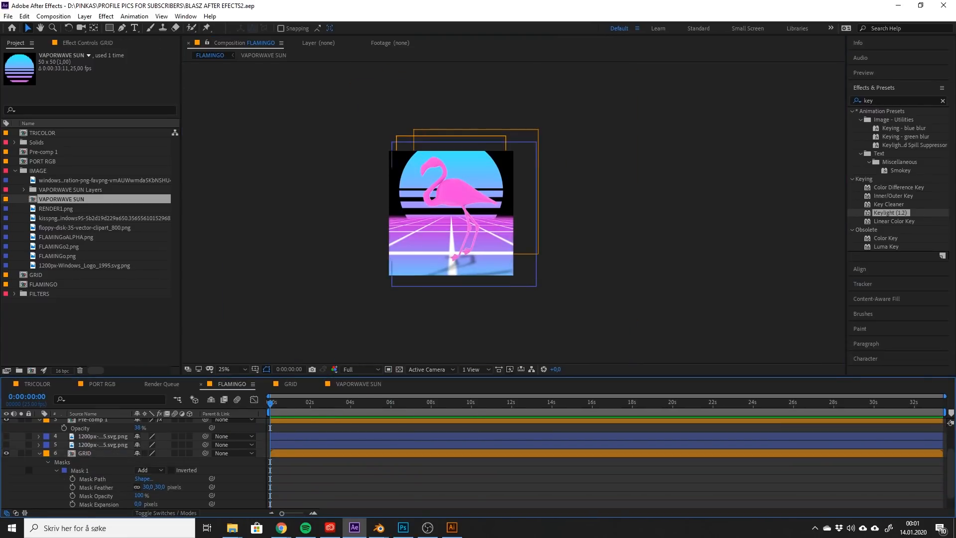
Open the FILTERS folder in the project and look over its VHS overlay footage.
{"action": "scroll", "coordinate": [85, 453], "scroll_direction": "up", "scroll_amount": 2}
{"action": "left_click", "coordinate": [46, 422]}
{"action": "double_click", "coordinate": [39, 293]}
{"action": "scroll", "coordinate": [90, 293], "scroll_direction": "down", "scroll_amount": 4}
{"action": "left_click", "coordinate": [306, 528]}
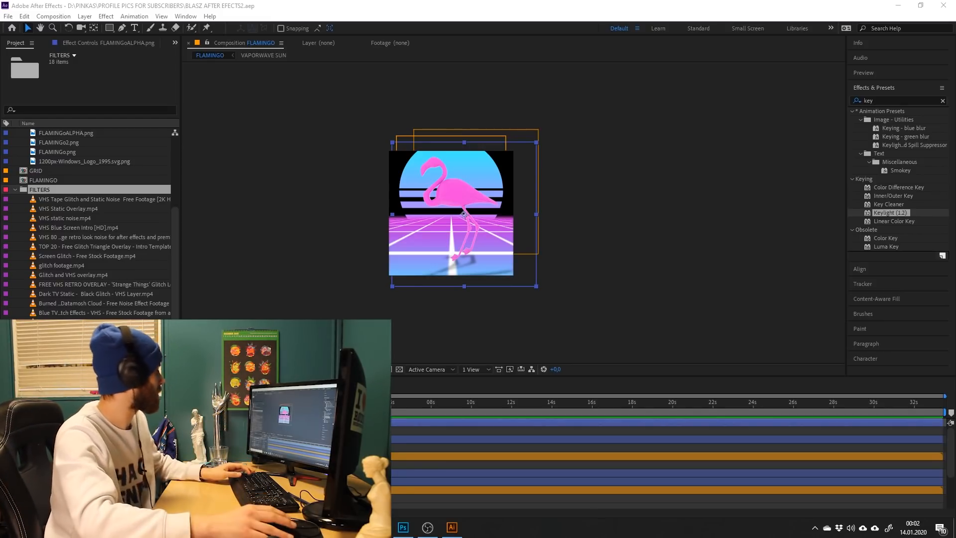
{"action": "scroll", "coordinate": [457, 215], "scroll_direction": "down", "scroll_amount": 1}
{"action": "scroll", "coordinate": [457, 215], "scroll_direction": "up", "scroll_amount": 2}
{"action": "scroll", "coordinate": [457, 215], "scroll_direction": "down", "scroll_amount": 1}
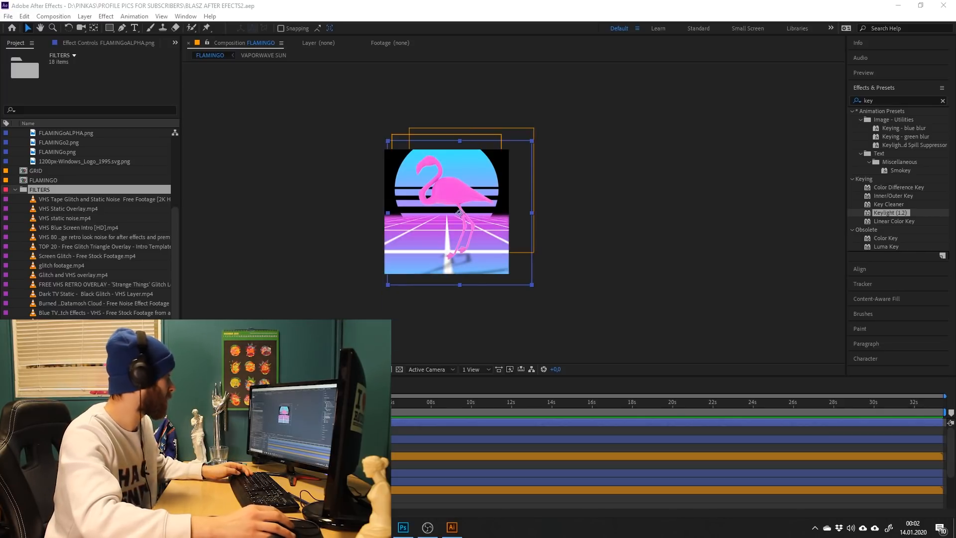
{"action": "left_click", "coordinate": [597, 209]}
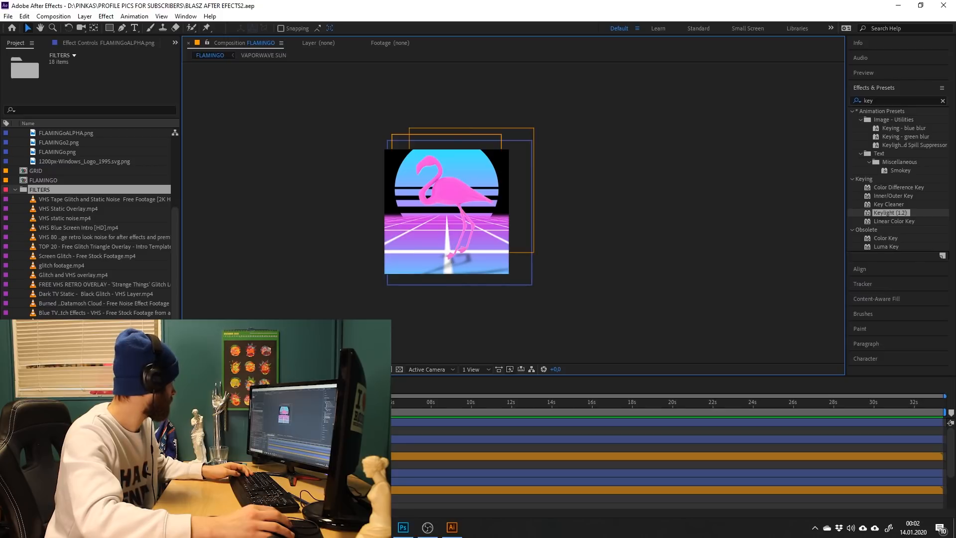
{"action": "scroll", "coordinate": [456, 227], "scroll_direction": "up", "scroll_amount": 1}
{"action": "scroll", "coordinate": [456, 227], "scroll_direction": "down", "scroll_amount": 1}
{"action": "scroll", "coordinate": [456, 227], "scroll_direction": "up", "scroll_amount": 1}
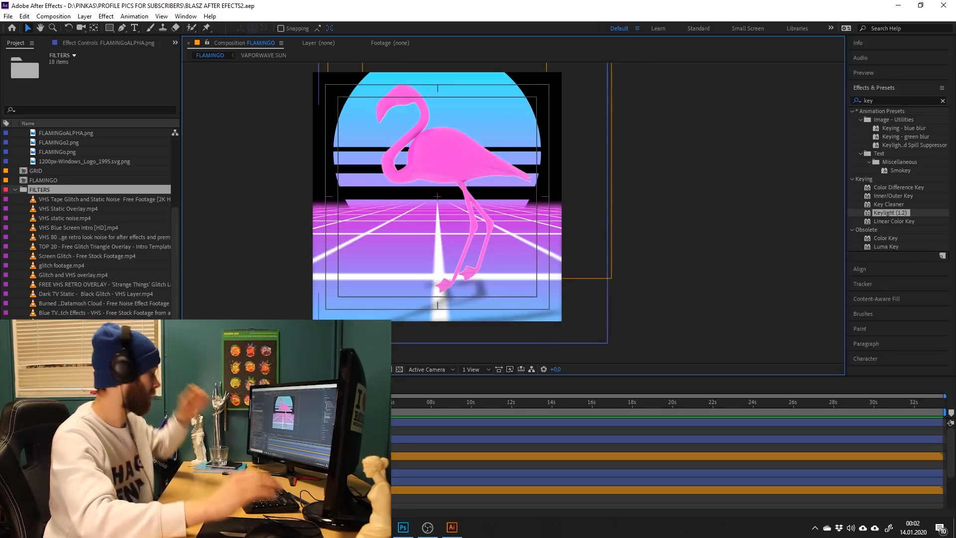
{"action": "middle_click_drag", "start_coordinate": [660, 148], "coordinate": [658, 153]}
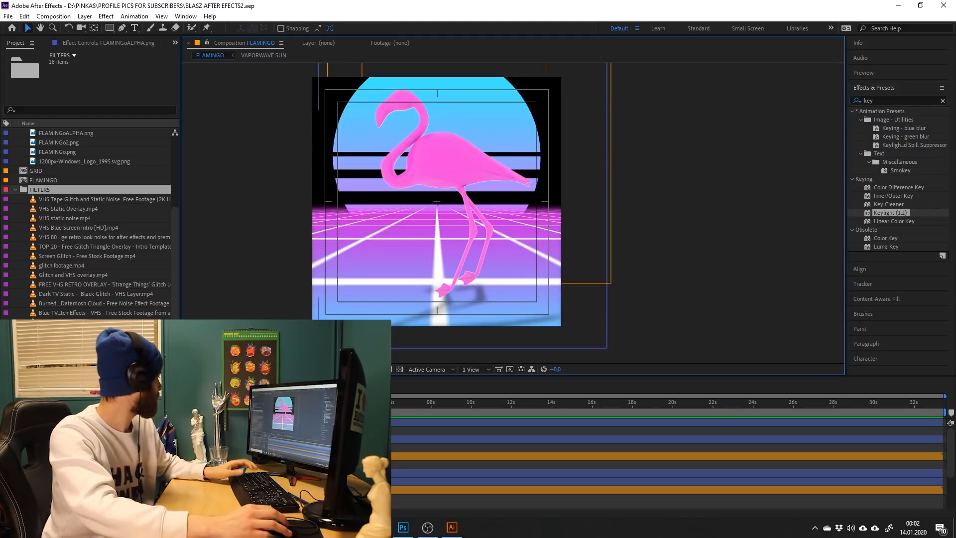
Scale the VAPORWAVE SUN layer down slightly in proportion and save the project.
{"action": "left_click", "coordinate": [90, 489]}
{"action": "scroll", "coordinate": [90, 490], "scroll_direction": "down", "scroll_amount": 2}
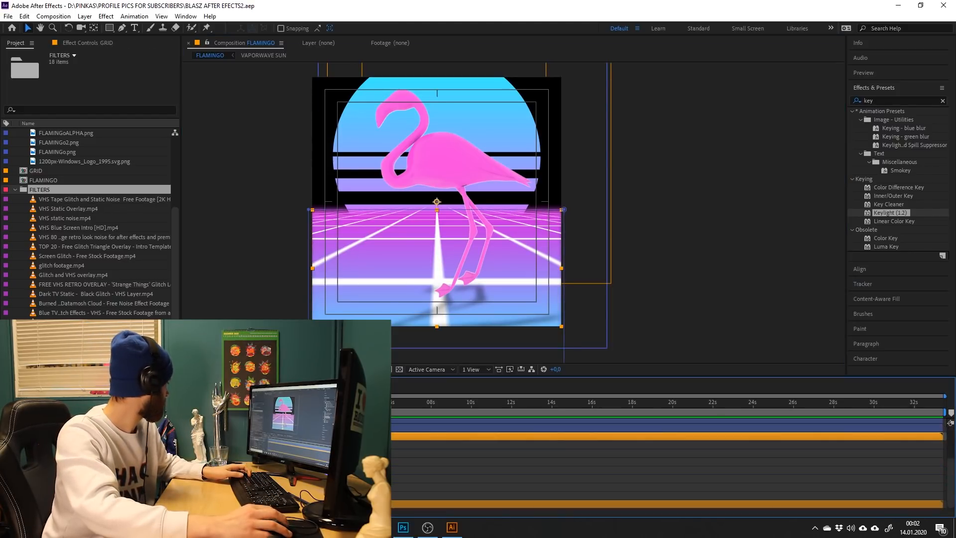
{"action": "left_click", "coordinate": [89, 504]}
{"action": "scroll", "coordinate": [321, 204], "scroll_direction": "down", "scroll_amount": 1}
{"action": "scroll", "coordinate": [379, 137], "scroll_direction": "up", "scroll_amount": 1}
{"action": "left_click_drag", "start_coordinate": [487, 115], "coordinate": [476, 127], "text": "shift"}
{"action": "key", "text": "ctrl+s"}
{"action": "scroll", "coordinate": [638, 160], "scroll_direction": "down", "scroll_amount": 1}
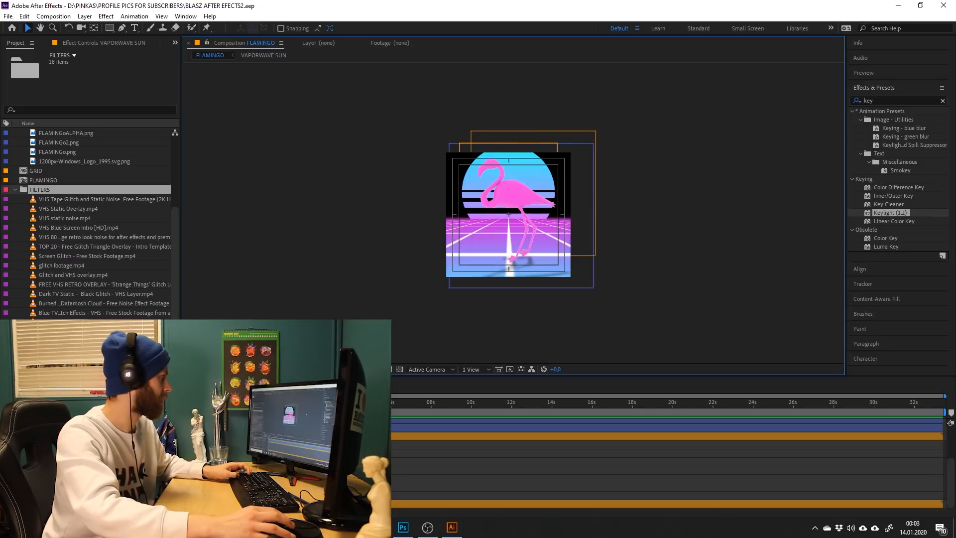
Go through the VHS and glitch clips in the FILTERS folder one by one to find a suitable overlay.
{"action": "scroll", "coordinate": [692, 197], "scroll_direction": "up", "scroll_amount": 1}
{"action": "scroll", "coordinate": [403, 246], "scroll_direction": "down", "scroll_amount": 2}
{"action": "scroll", "coordinate": [381, 245], "scroll_direction": "up", "scroll_amount": 2}
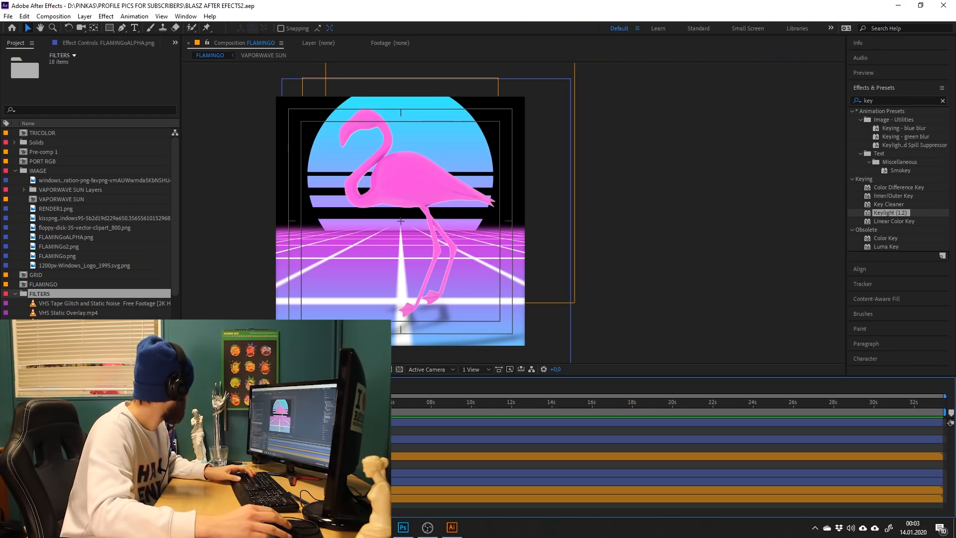
{"action": "key", "text": "Down"}
{"action": "key", "text": "Down"}
{"action": "key", "text": "Down"}
{"action": "key", "text": "Down"}
{"action": "key", "text": "Down"}
{"action": "key", "text": "Down"}
{"action": "key", "text": "Down"}
{"action": "key", "text": "Down"}
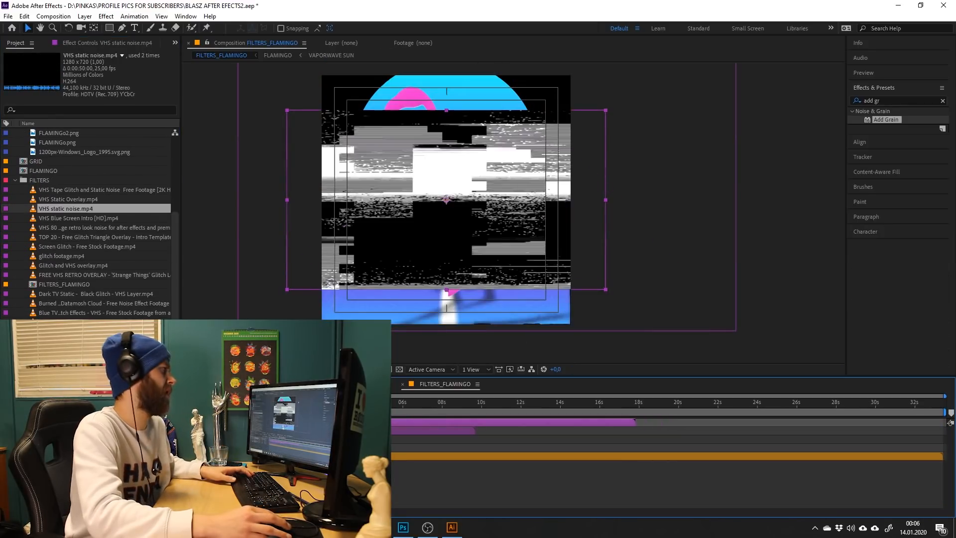
Enlarge the VHS static noise.mp4 layer proportionally to cover the whole frame and set its blend mode to Add.
{"action": "left_click_drag", "start_coordinate": [601, 114], "coordinate": [680, 68], "text": "shift"}
{"action": "key", "text": "ctrl+z"}
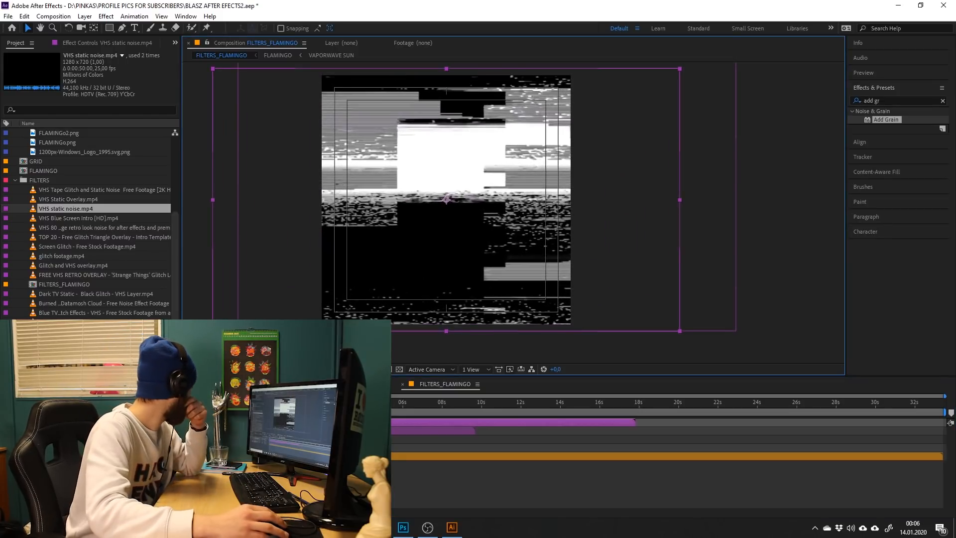
{"action": "left_click", "coordinate": [173, 422]}
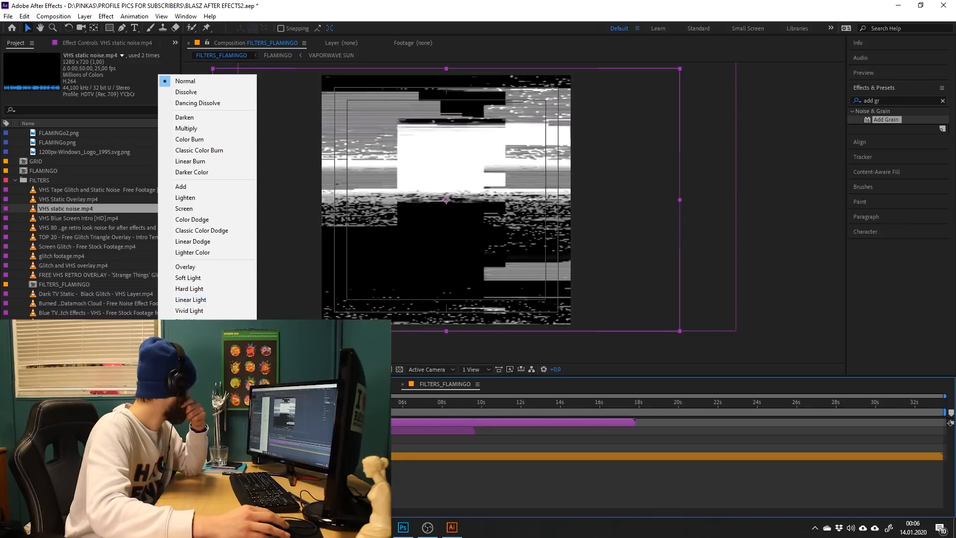
{"action": "left_click", "coordinate": [185, 266]}
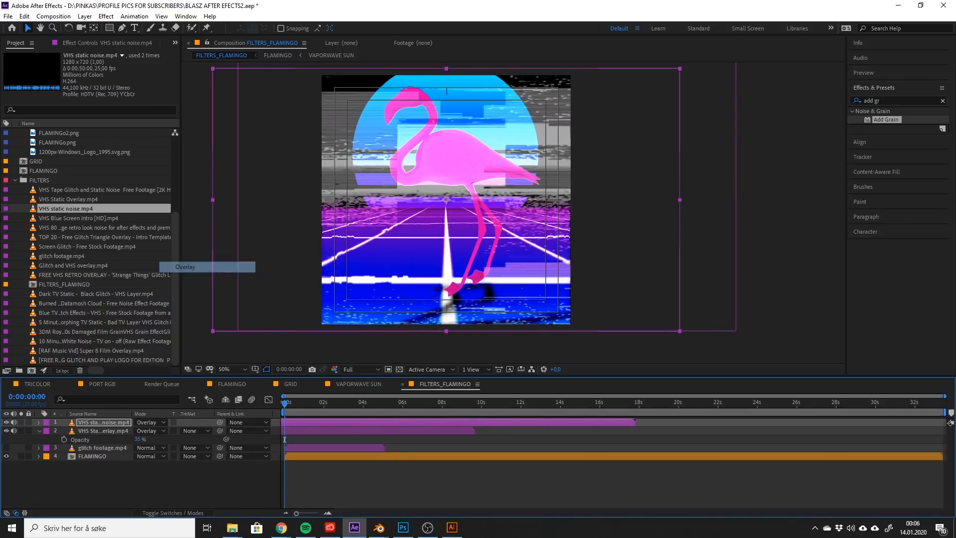
{"action": "left_click", "coordinate": [149, 422]}
{"action": "left_click", "coordinate": [199, 186]}
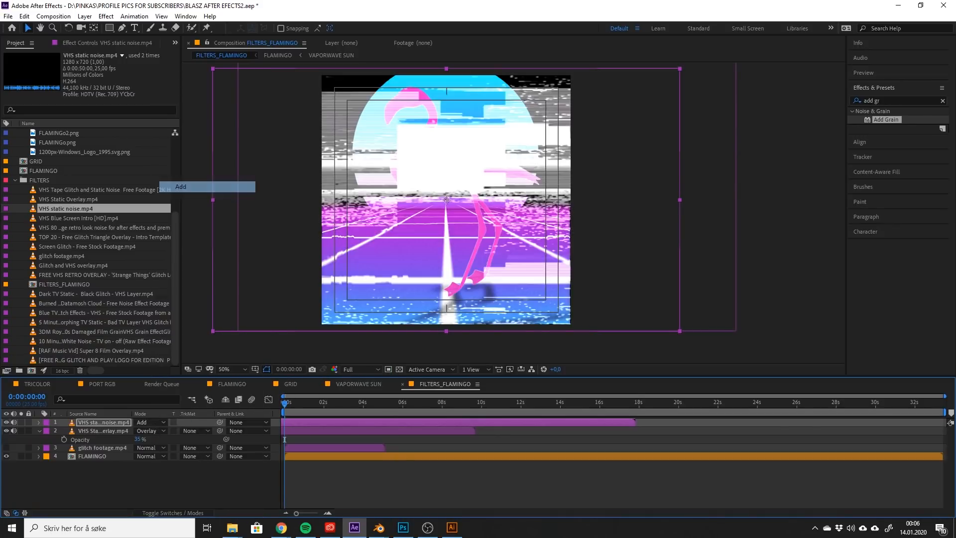
Set the VHS static noise.mp4 layer's opacity to 5% and save the project.
{"action": "key", "text": "t"}
{"action": "left_click_drag", "start_coordinate": [138, 431], "coordinate": [90, 431]}
{"action": "key", "text": "ctrl+s"}
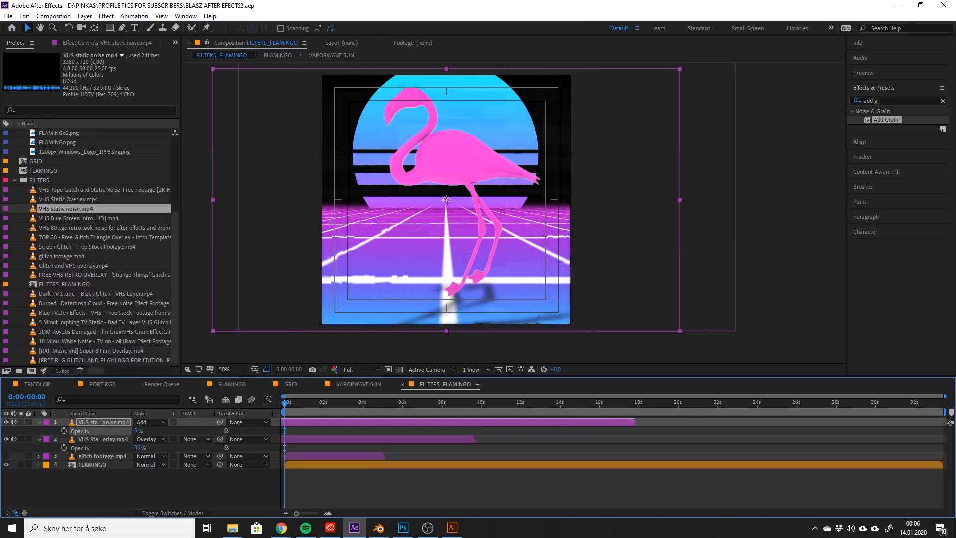
{"action": "key", "text": "Return"}
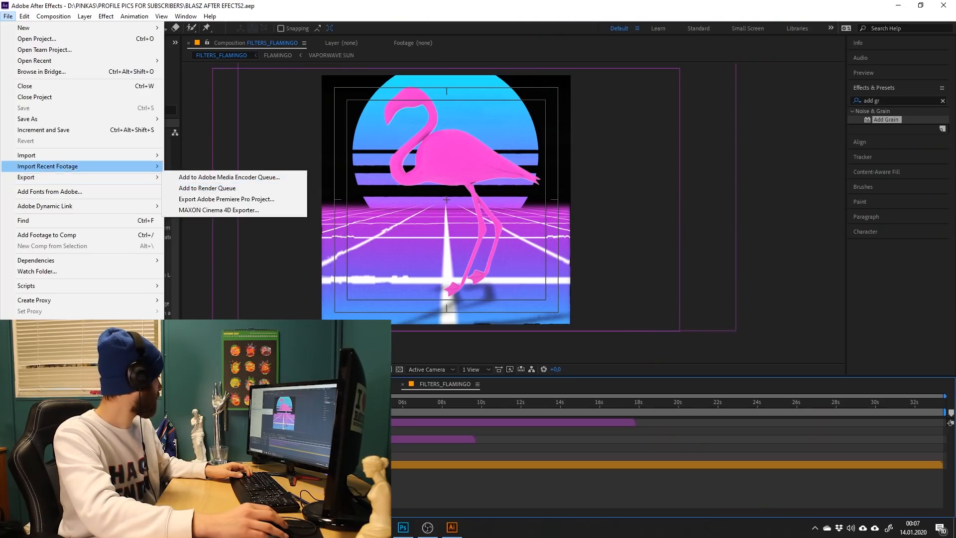
Queue the current frame of the FILTERS_FLAMINGO composition with Save Frame As and render it.
{"action": "key", "text": "Escape"}
{"action": "left_click", "coordinate": [53, 16]}
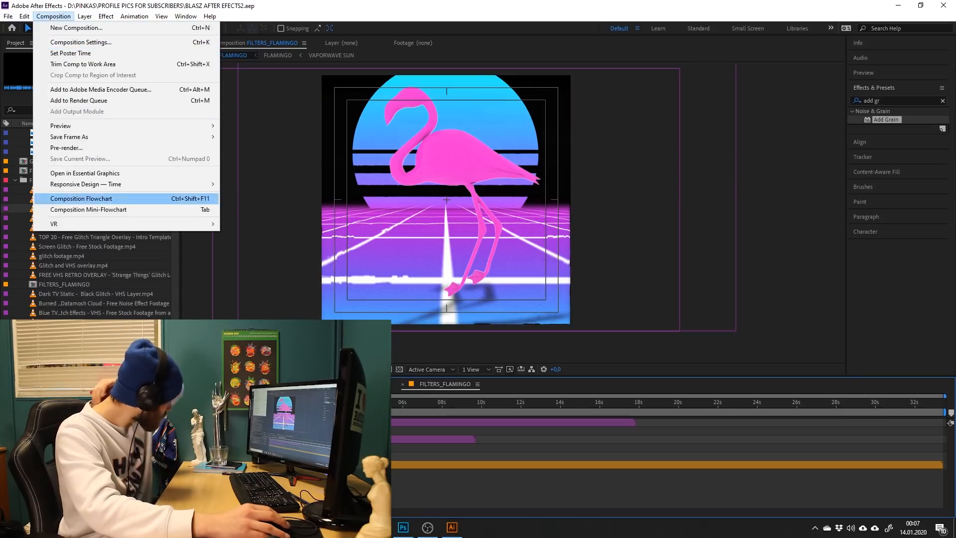
{"action": "key", "text": "Down"}
{"action": "key", "text": "Down"}
{"action": "key", "text": "Down"}
{"action": "key", "text": "Down"}
{"action": "key", "text": "Down"}
{"action": "key", "text": "Down"}
{"action": "key", "text": "Down"}
{"action": "key", "text": "Down"}
{"action": "key", "text": "Down"}
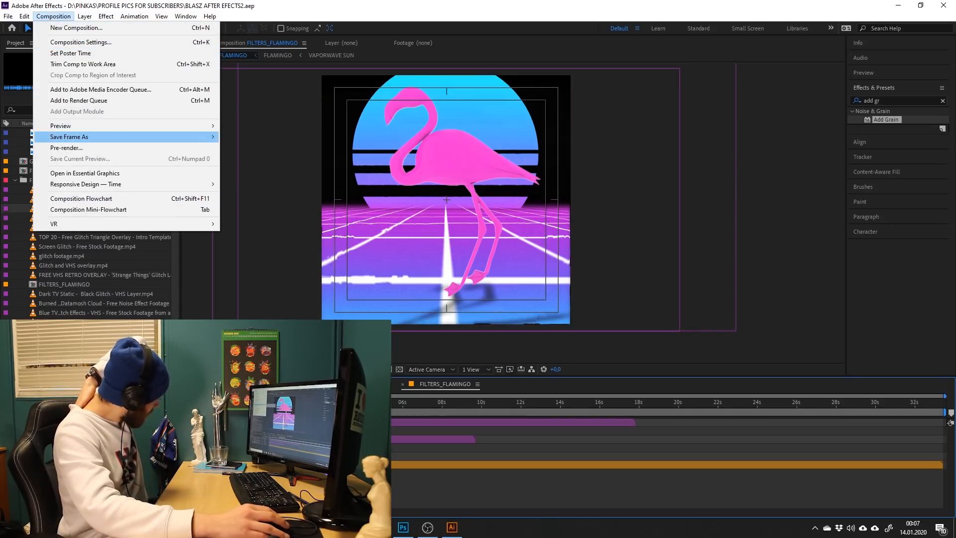
{"action": "key", "text": "Right"}
{"action": "key", "text": "Return"}
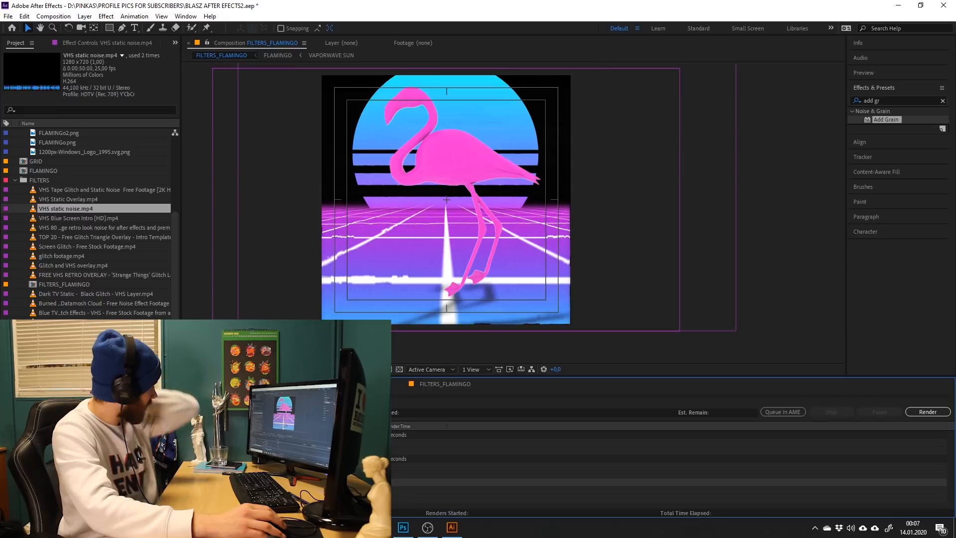
{"action": "left_click", "coordinate": [927, 412]}
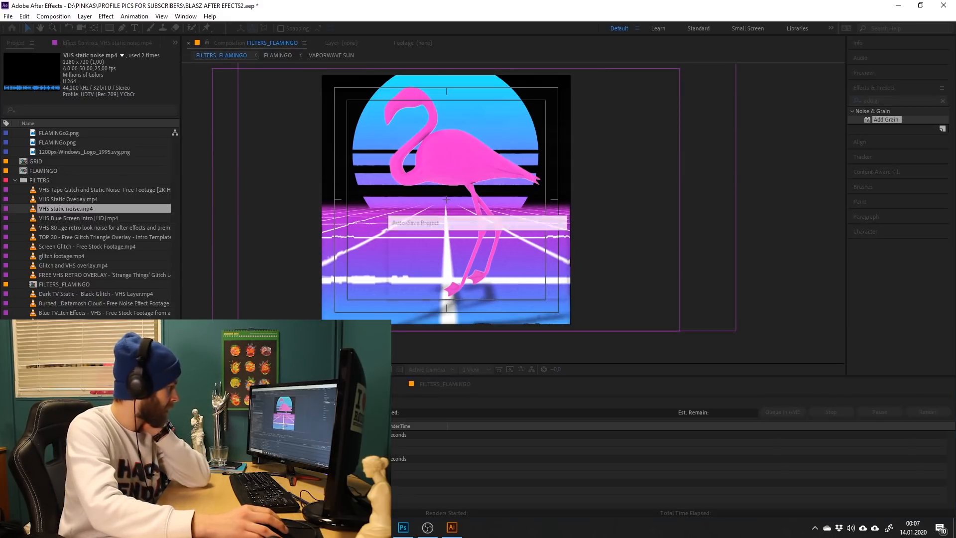
{"action": "left_click", "coordinate": [402, 527]}
{"action": "key", "text": "alt+f"}
{"action": "key", "text": "Escape"}
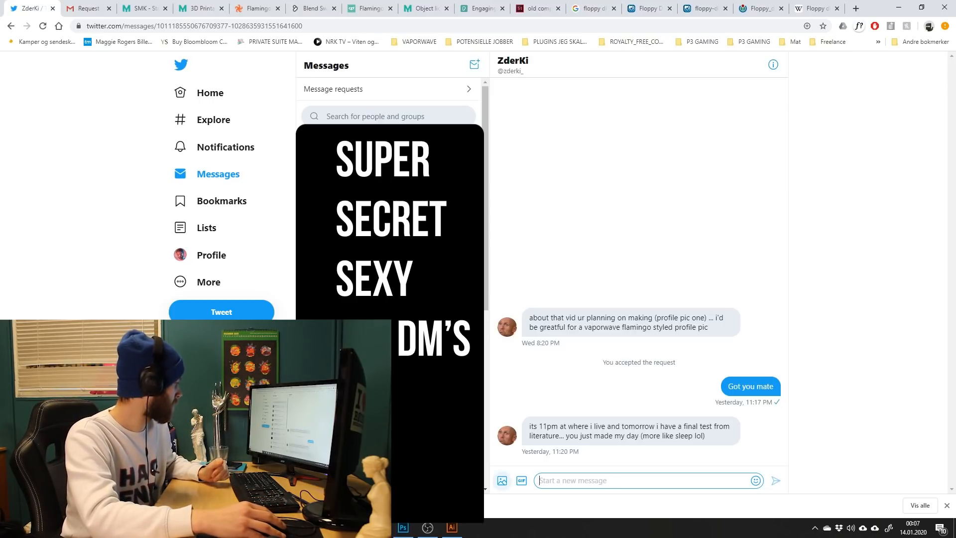
Attach the finished flamingo picture to the requester's Twitter direct message.
{"action": "left_click", "coordinate": [501, 480]}
{"action": "double_click", "coordinate": [148, 157]}
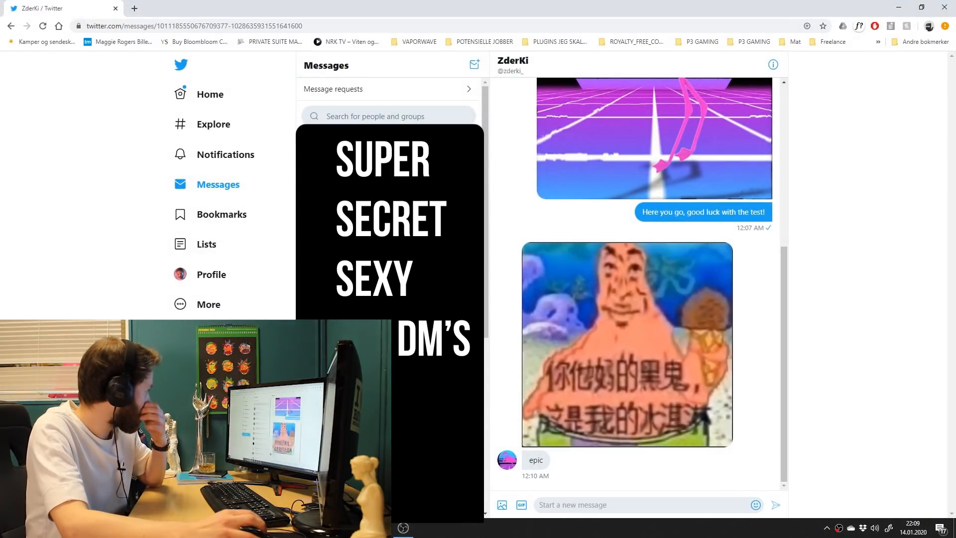
Review the conversation, viewing the sent flamingo picture enlarged and closing it to read the reply.
{"action": "scroll", "coordinate": [647, 284], "scroll_direction": "up", "scroll_amount": 5}
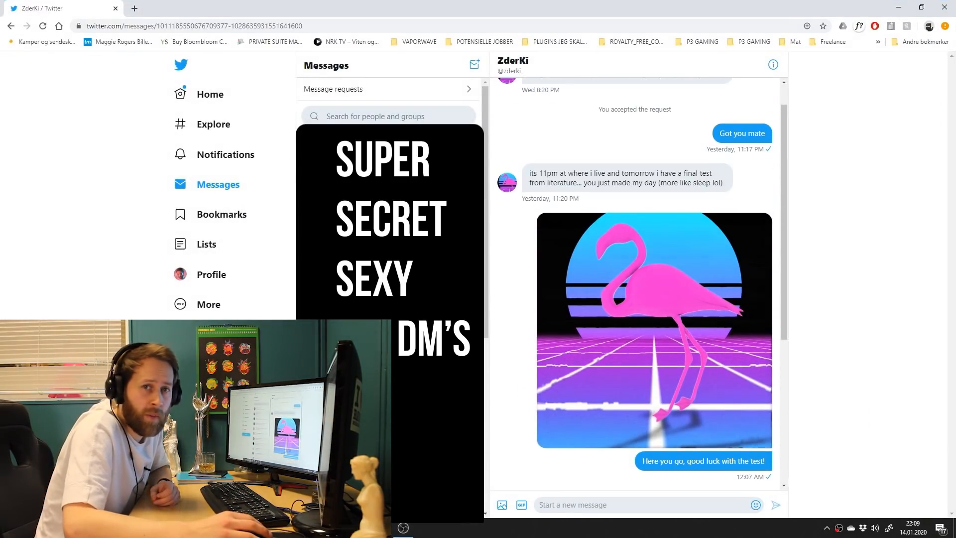
{"action": "left_click", "coordinate": [654, 330]}
{"action": "key", "text": "Escape"}
{"action": "scroll", "coordinate": [647, 284], "scroll_direction": "down", "scroll_amount": 2}
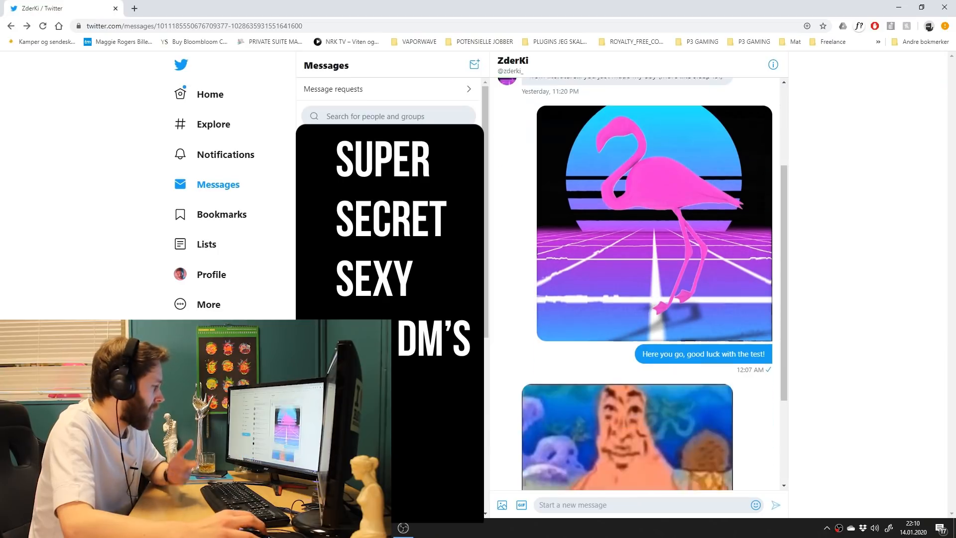
View the requester's reply picture enlarged and close it again.
{"action": "scroll", "coordinate": [647, 284], "scroll_direction": "down", "scroll_amount": 3}
{"action": "left_click", "coordinate": [567, 368]}
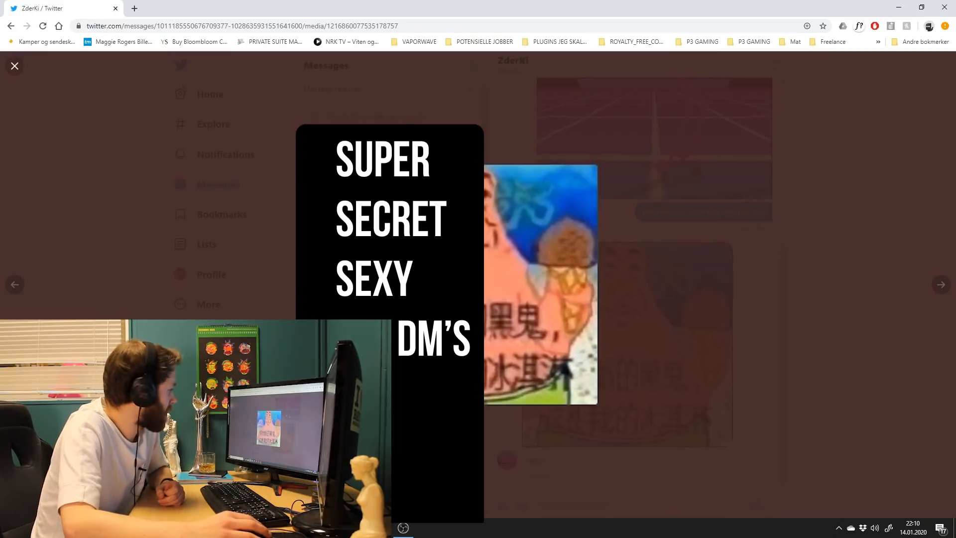
{"action": "key", "text": "Escape"}
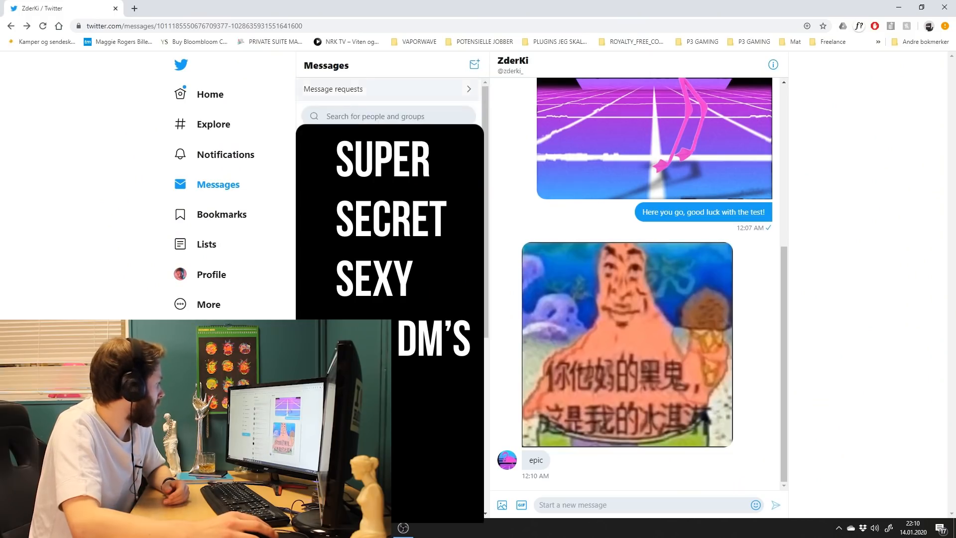
Look through the Twitter message requests and an earlier conversation for the next profile picture request.
{"action": "left_click", "coordinate": [349, 89]}
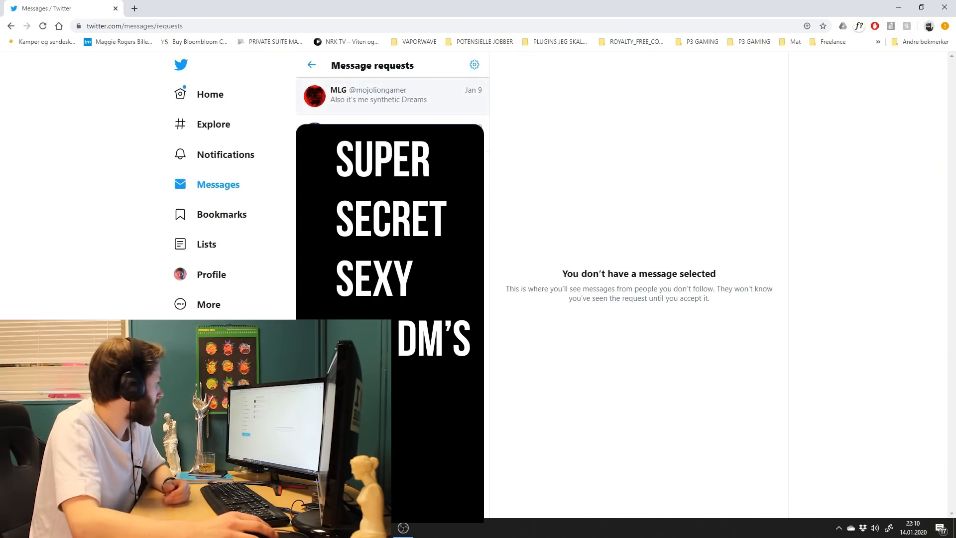
{"action": "left_click", "coordinate": [312, 64]}
{"action": "left_click", "coordinate": [379, 149]}
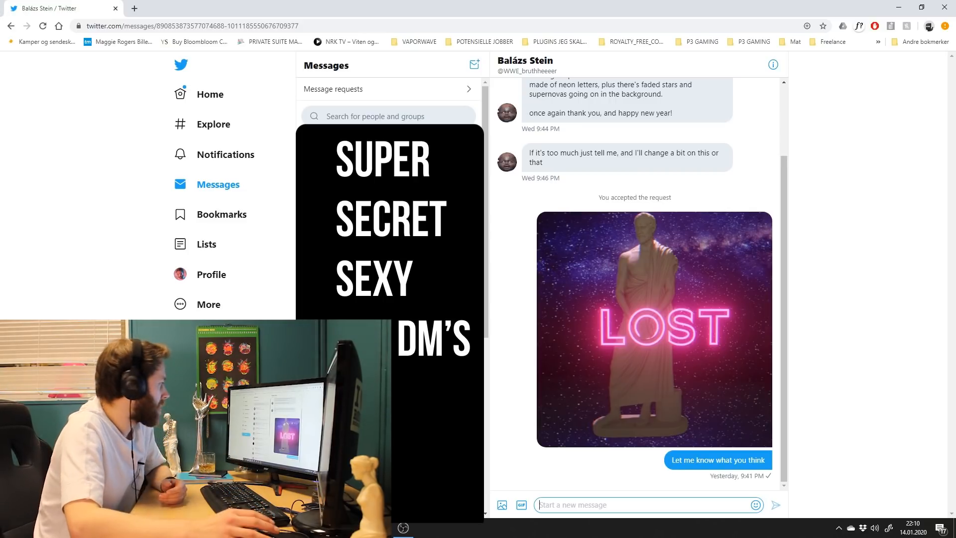
{"action": "left_click", "coordinate": [394, 90]}
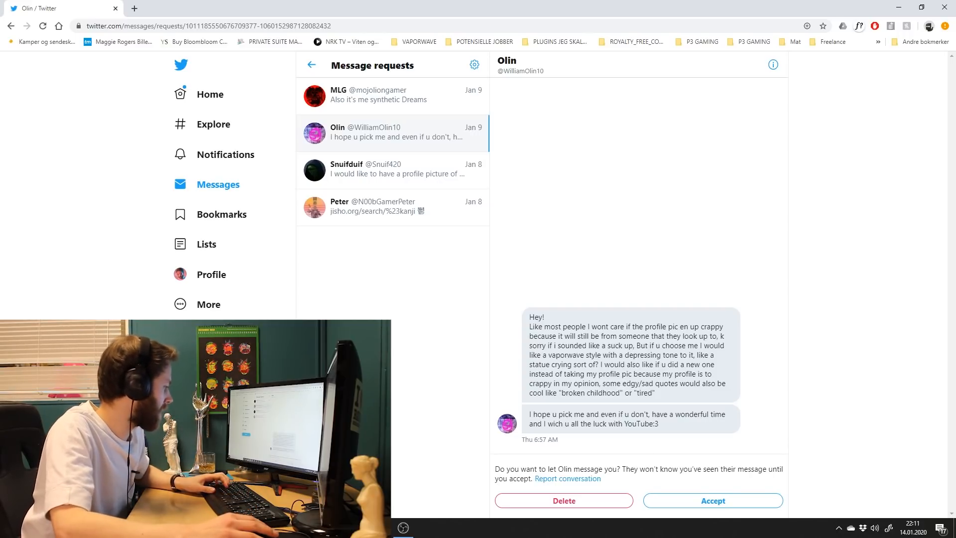
Accept the request for a depressing vaporwave statue picture and reply "In on it my dude, making yours nexty".
{"action": "left_click", "coordinate": [713, 500]}
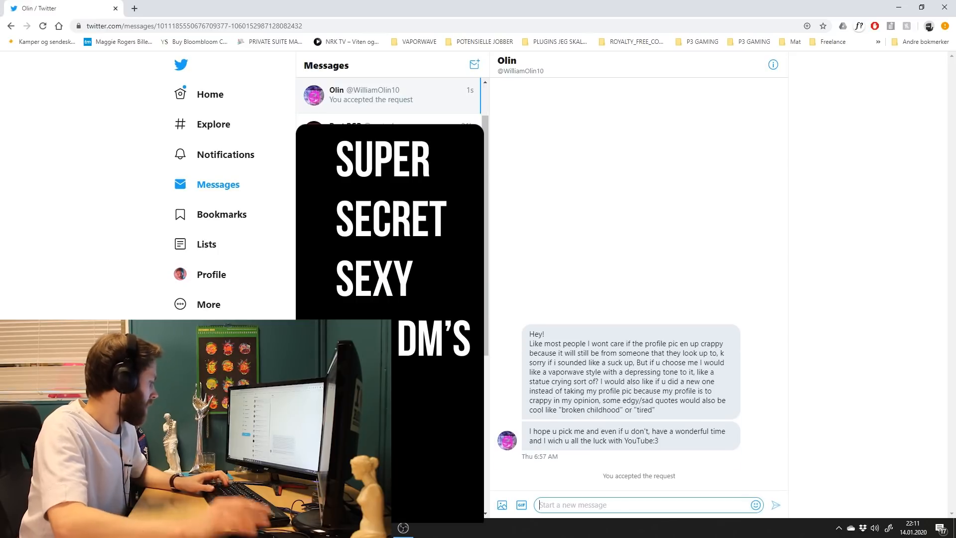
{"action": "type", "text": "In on it my dude, ma"}
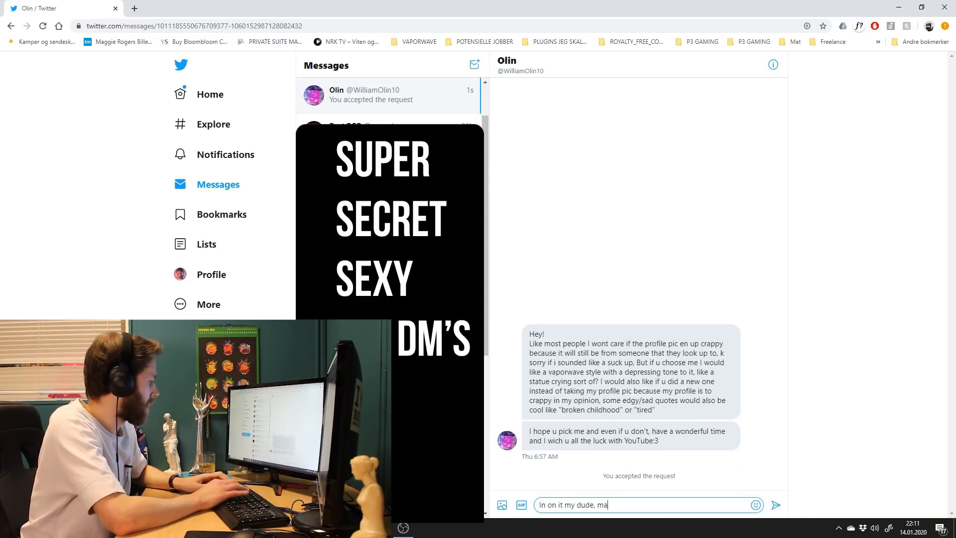
{"action": "type", "text": "king yours nex"}
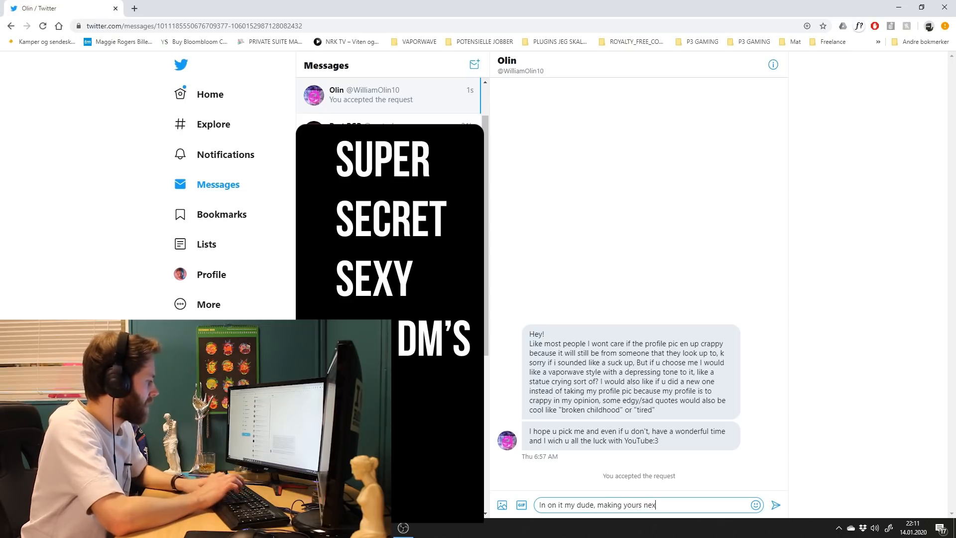
{"action": "type", "text": "ty"}
{"action": "key", "text": "Return"}
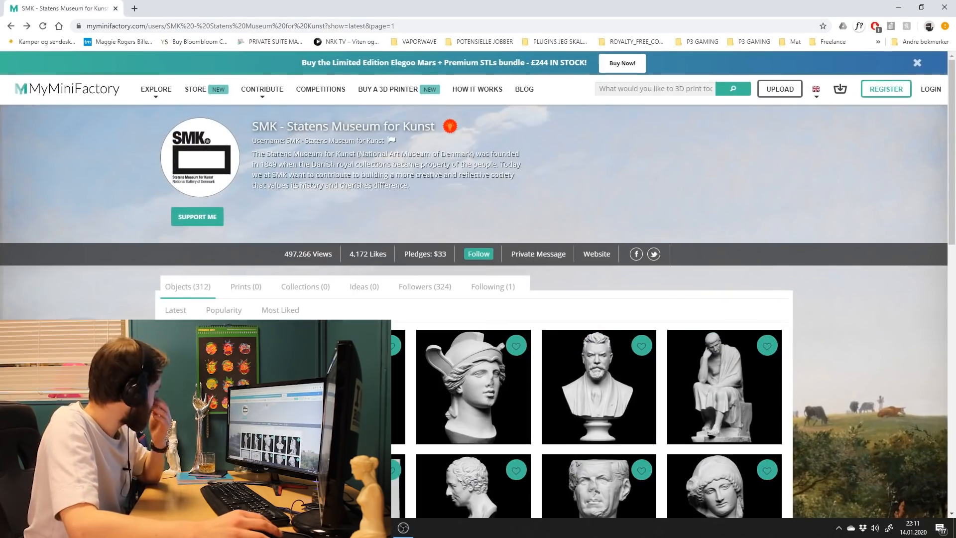
Open The Farnese Diadumenos from the SMK museum's objects on MyMiniFactory and look through its preview images.
{"action": "scroll", "coordinate": [473, 298], "scroll_direction": "down", "scroll_amount": 15}
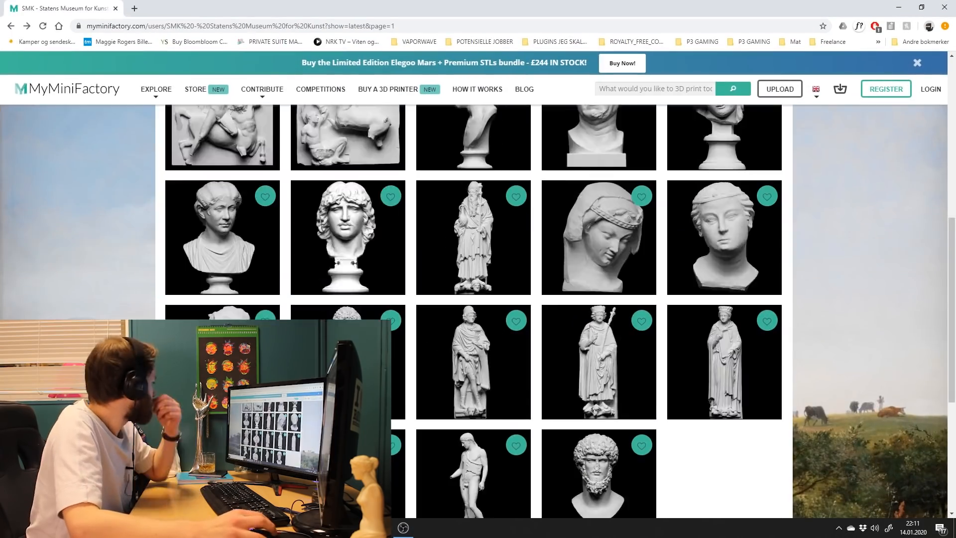
{"action": "scroll", "coordinate": [429, 302], "scroll_direction": "down", "scroll_amount": 5}
{"action": "left_click", "coordinate": [724, 167]}
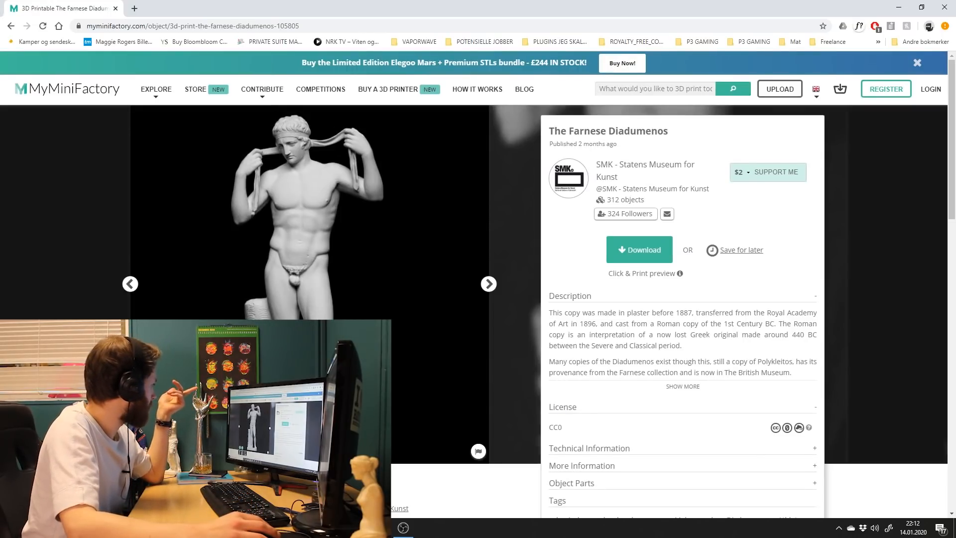
{"action": "left_click", "coordinate": [489, 284]}
{"action": "left_click", "coordinate": [489, 284]}
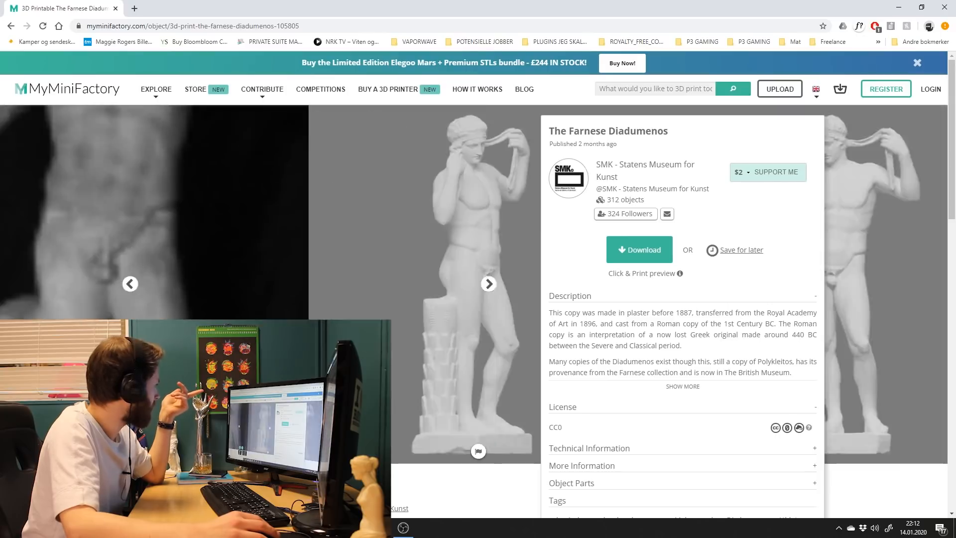
{"action": "left_click", "coordinate": [130, 283]}
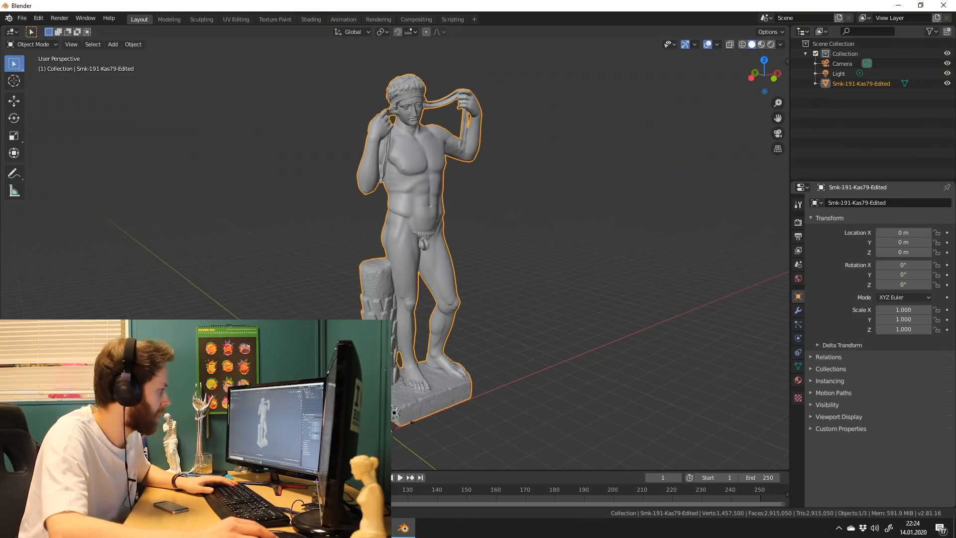
In Blender, scale the imported statue to 0.05 on all three axes and frame it in the view.
{"action": "left_click_drag", "start_coordinate": [902, 310], "coordinate": [902, 329]}
{"action": "type", "text": ".05"}
{"action": "key", "text": "Return"}
{"action": "key", "text": "KP_Decimal"}
Save the Blender project as OLIN.blend in the Olin folder of PROFILE PICS FOR SUBSCRIBERS.
{"action": "key", "text": "ctrl+s"}
{"action": "left_click", "coordinate": [271, 336]}
{"action": "double_click", "coordinate": [612, 194]}
{"action": "left_click", "coordinate": [488, 418]}
{"action": "type", "text": "OLIN"}
{"action": "key", "text": "Return"}
{"action": "key", "text": "Return"}
Show the scene with rendered shading and display the World node tree in the Shading workspace.
{"action": "left_click", "coordinate": [770, 44]}
{"action": "left_click", "coordinate": [798, 379]}
{"action": "left_click", "coordinate": [798, 279]}
{"action": "left_click", "coordinate": [915, 250]}
{"action": "left_click", "coordinate": [311, 20]}
{"action": "left_click", "coordinate": [191, 306]}
{"action": "left_click", "coordinate": [188, 328]}
Add an Environment Texture with the blue_lagoon_night HDR image and link its color to the Background node.
{"action": "key", "text": "shift+a"}
{"action": "type", "text": "env"}
{"action": "key", "text": "Return"}
{"action": "left_click", "coordinate": [353, 376]}
{"action": "left_click_drag", "start_coordinate": [433, 385], "coordinate": [477, 407]}
{"action": "left_click", "coordinate": [415, 397]}
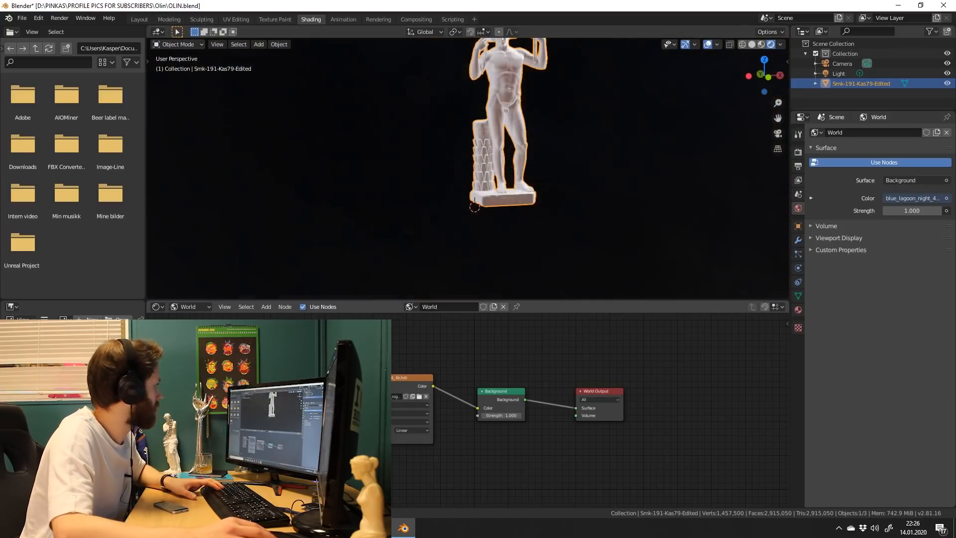
Set the world strength to 0.3, save the file and move the light near the statue with the Move tool.
{"action": "scroll", "coordinate": [474, 207], "scroll_direction": "down", "scroll_amount": 3}
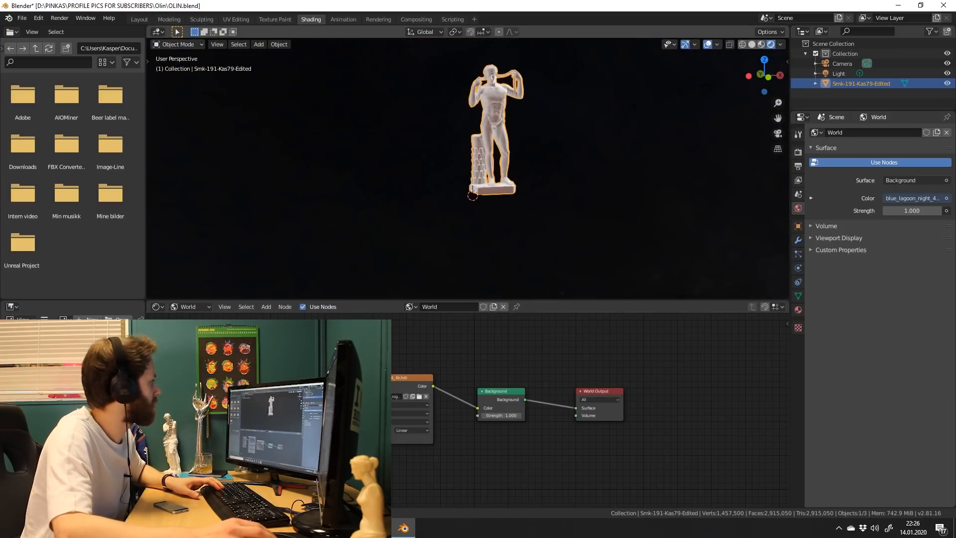
{"action": "key", "text": "KP_0"}
{"action": "key", "text": "ctrl+s"}
{"action": "left_click", "coordinate": [838, 74]}
{"action": "scroll", "coordinate": [467, 169], "scroll_direction": "down", "scroll_amount": 4}
{"action": "middle_click_drag", "start_coordinate": [467, 165], "coordinate": [547, 175]}
{"action": "key", "text": "shift+space"}
{"action": "key", "text": "g"}
{"action": "left_click_drag", "start_coordinate": [491, 147], "coordinate": [503, 151]}
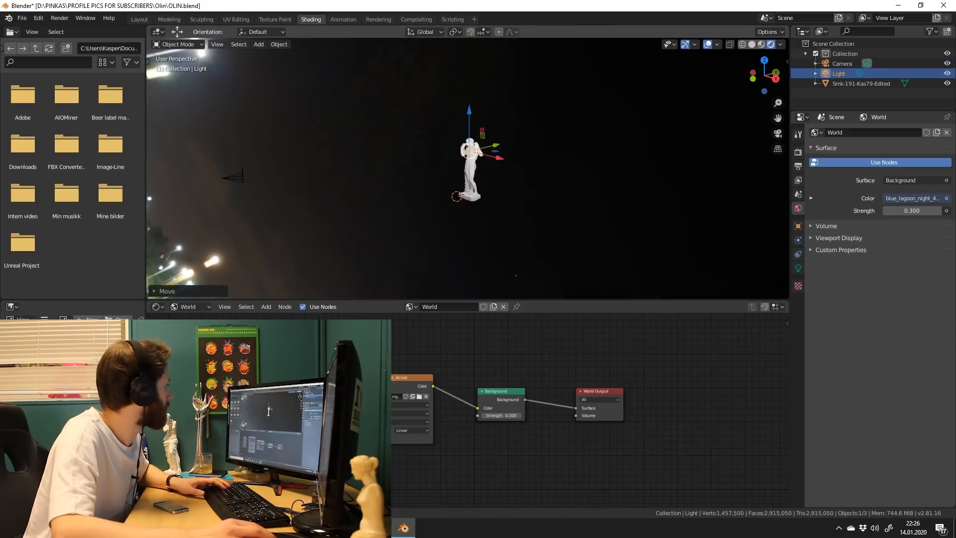
Lower the world strength to 0.02 in camera view and add a plane to the scene.
{"action": "key", "text": "KP_0"}
{"action": "scroll", "coordinate": [468, 168], "scroll_direction": "up", "scroll_amount": 4}
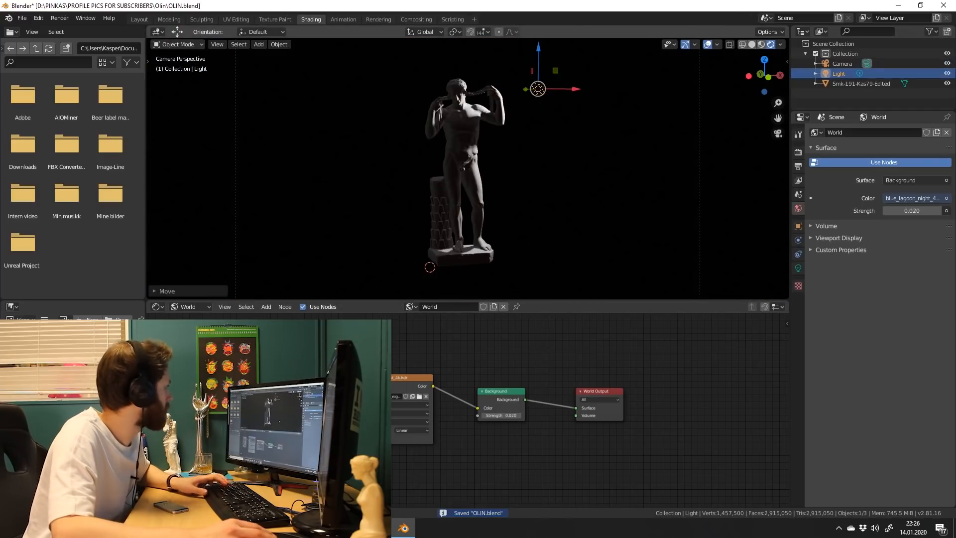
{"action": "key", "text": "shift+a"}
{"action": "left_click", "coordinate": [590, 182]}
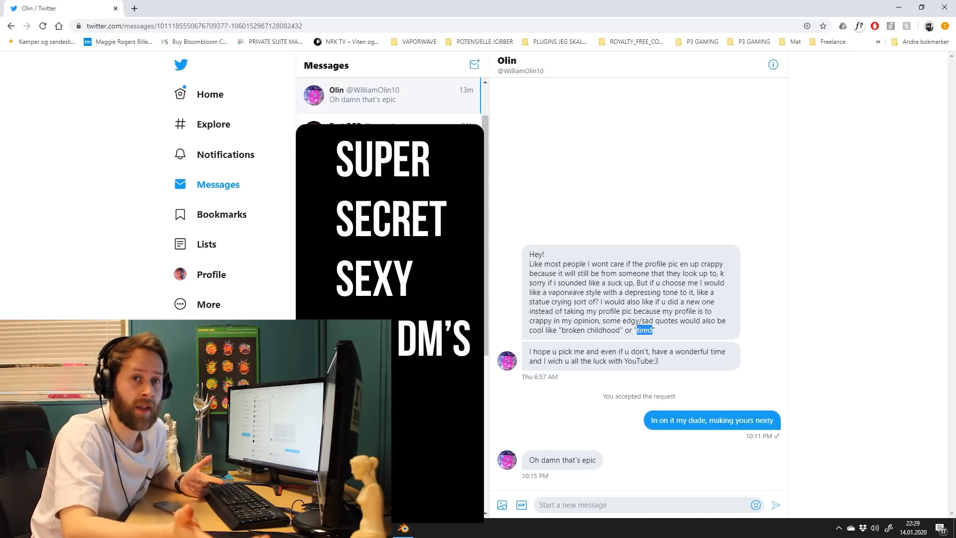
Place the requested word "tired" as text in front of the statue at Y -2.676 m and open the plane's Ocean modifier.
{"action": "left_click", "coordinate": [647, 330]}
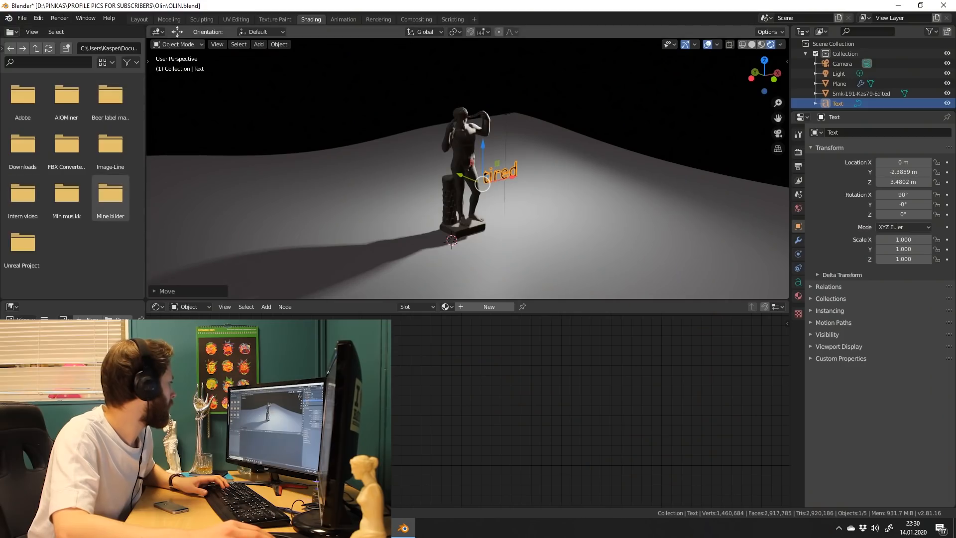
{"action": "middle_click_drag", "start_coordinate": [467, 177], "coordinate": [438, 172]}
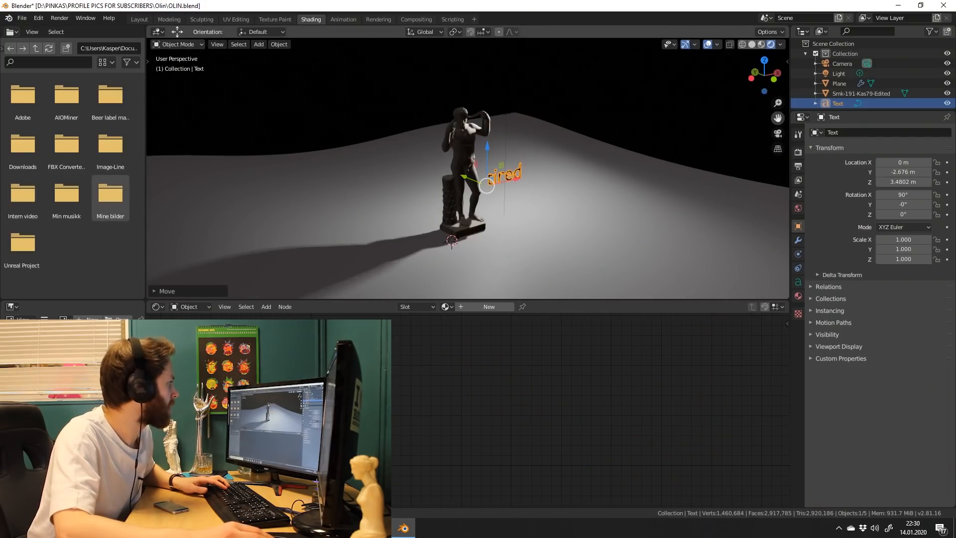
{"action": "key", "text": "KP_0"}
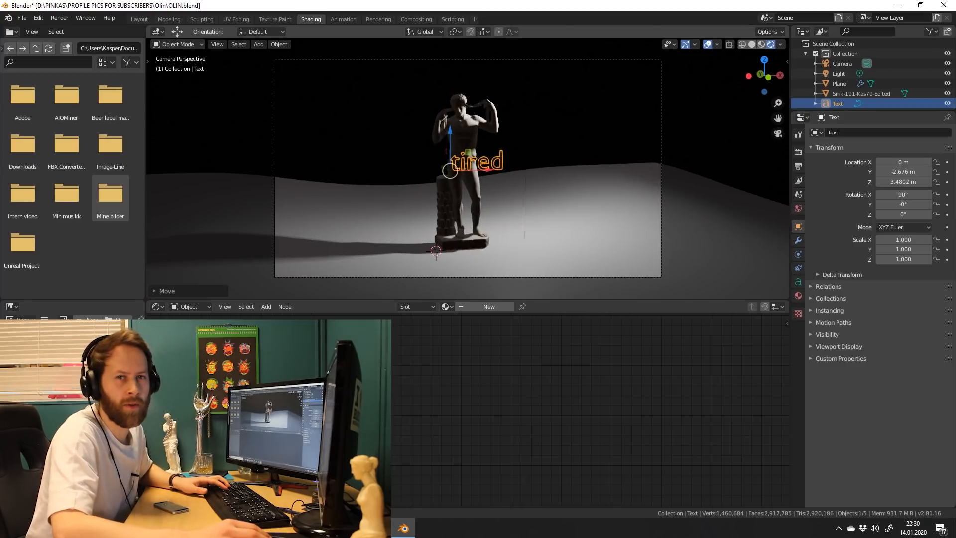
{"action": "left_click", "coordinate": [548, 224]}
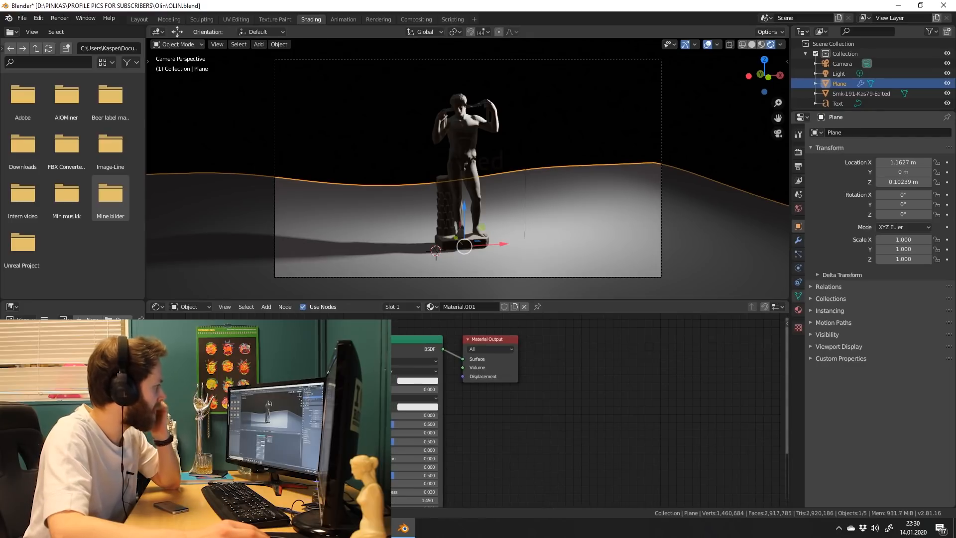
{"action": "left_click", "coordinate": [798, 240]}
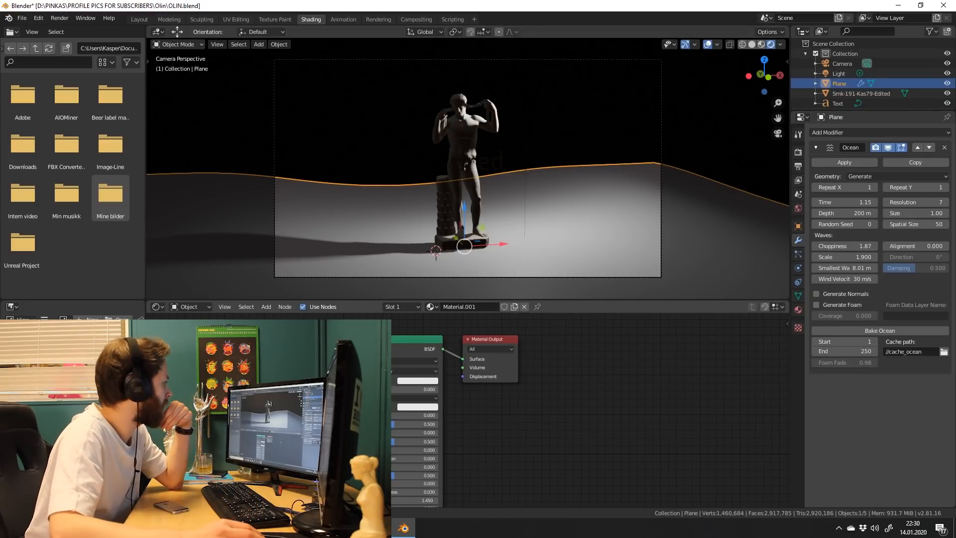
Give the "tired" text a new material named EMISSION with an Emission surface shader.
{"action": "left_click", "coordinate": [478, 161]}
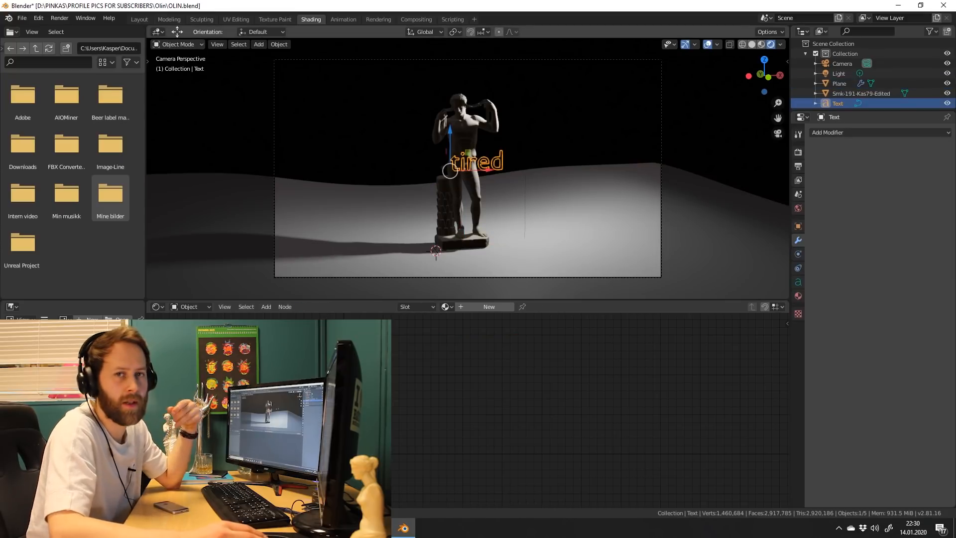
{"action": "left_click", "coordinate": [798, 295]}
{"action": "left_click", "coordinate": [866, 175]}
{"action": "double_click", "coordinate": [866, 174]}
{"action": "type", "text": "EMISSION"}
{"action": "key", "text": "Return"}
{"action": "left_click", "coordinate": [913, 234]}
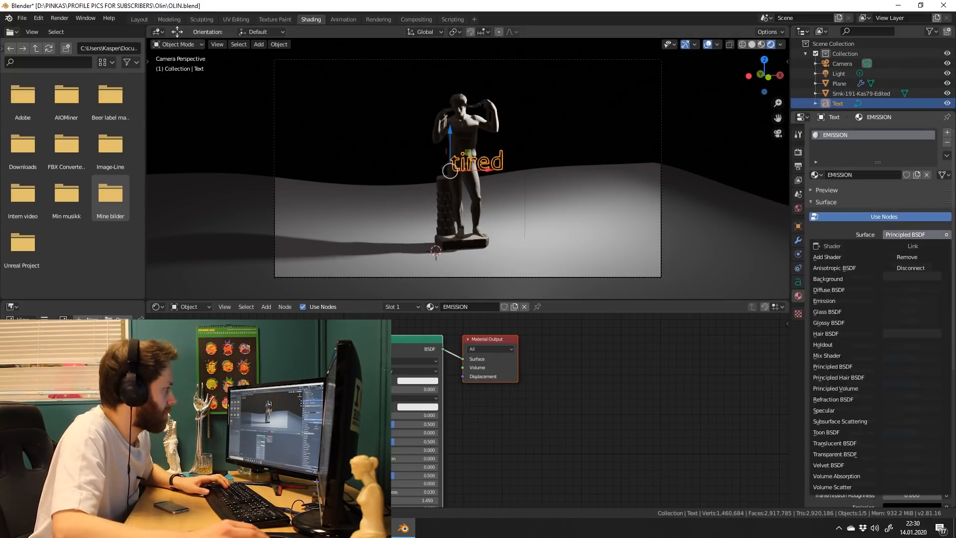
{"action": "left_click", "coordinate": [832, 303]}
Enable Ambient Occlusion, Bloom, Screen Space Reflections and Motion Blur in the Eevee render settings.
{"action": "scroll", "coordinate": [421, 340], "scroll_direction": "up", "scroll_amount": 5}
{"action": "left_click", "coordinate": [798, 152]}
{"action": "left_click", "coordinate": [819, 200]}
{"action": "left_click", "coordinate": [820, 212]}
{"action": "left_click", "coordinate": [819, 248]}
{"action": "left_click", "coordinate": [819, 260]}
Set the text's emission color to a purple-pink and save the file.
{"action": "left_click", "coordinate": [367, 364]}
{"action": "left_click_drag", "start_coordinate": [403, 229], "coordinate": [433, 246]}
{"action": "key", "text": "ctrl+s"}
{"action": "left_click", "coordinate": [567, 224]}
{"action": "left_click", "coordinate": [587, 115]}
{"action": "mouse_move", "coordinate": [498, 199]}
{"action": "middle_mouse_down"}
{"action": "mouse_move", "coordinate": [552, 195]}
{"action": "mouse_move", "coordinate": [483, 199]}
{"action": "middle_mouse_up"}
{"action": "key", "text": "KP_0"}
{"action": "key", "text": "shift+d"}
{"action": "left_click", "coordinate": [526, 102]}
{"action": "key", "text": "Delete"}
Set the point light's power to 200 W and save the file.
{"action": "left_click", "coordinate": [798, 268]}
{"action": "double_click", "coordinate": [907, 197]}
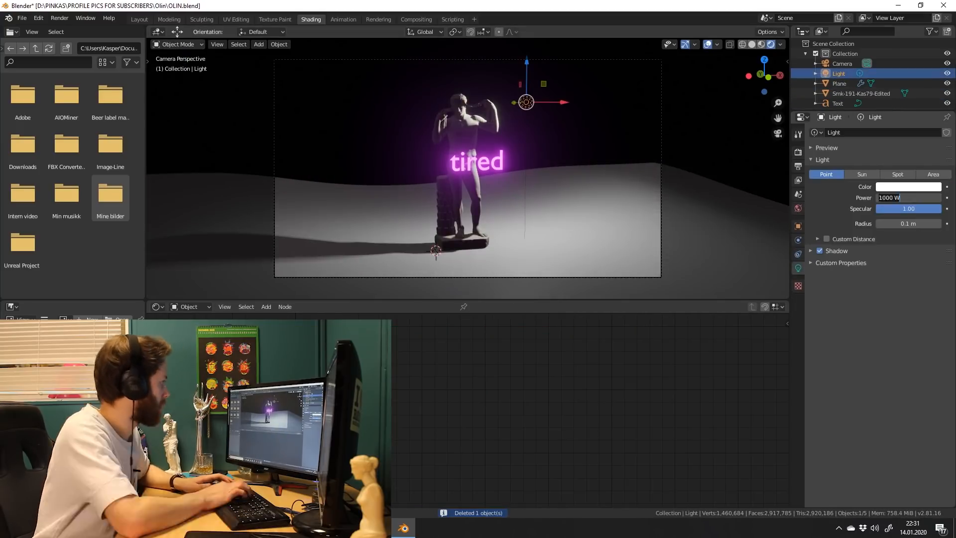
{"action": "type", "text": "200"}
{"action": "key", "text": "ctrl+s"}
{"action": "key", "text": "ctrl+s"}
Replace the plane's Principled BSDF with a Glossy BSDF node linked to the Material Output's Surface.
{"action": "middle_click_drag", "start_coordinate": [567, 199], "coordinate": [379, 199]}
{"action": "key", "text": "KP_0"}
{"action": "left_click", "coordinate": [567, 234]}
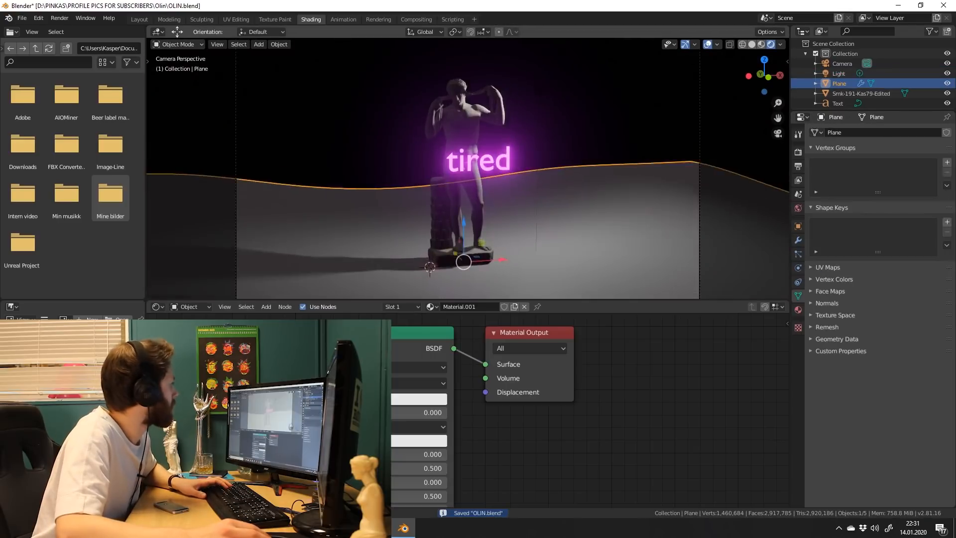
{"action": "left_click_drag", "start_coordinate": [403, 454], "coordinate": [445, 453]}
{"action": "key", "text": "x"}
{"action": "key", "text": "shift+a"}
{"action": "left_click", "coordinate": [345, 347]}
{"action": "left_click_drag", "start_coordinate": [439, 369], "coordinate": [485, 364]}
Change the plane's surface to Glass BSDF with roughness about 0.169 and IOR 1.35, and save the file.
{"action": "left_click_drag", "start_coordinate": [768, 77], "coordinate": [768, 89]}
{"action": "left_click", "coordinate": [798, 240]}
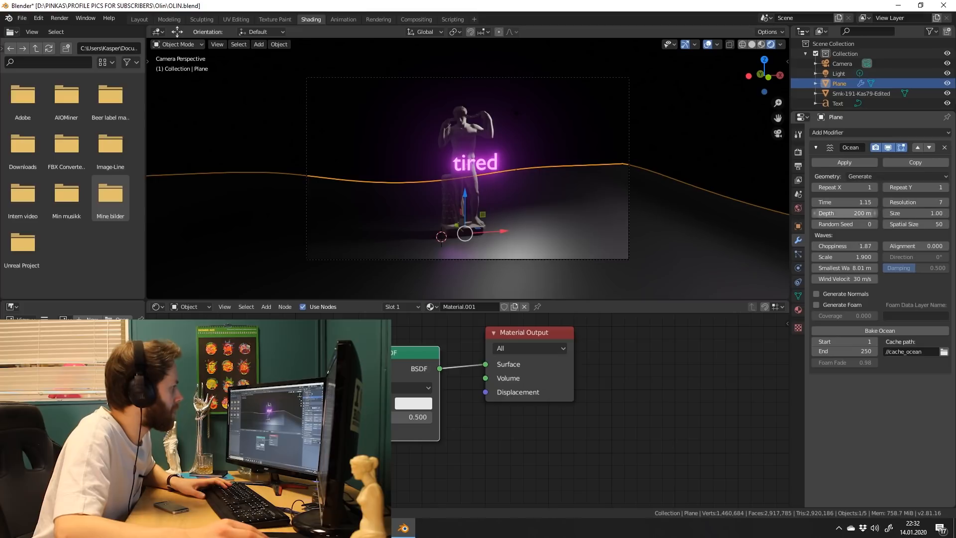
{"action": "left_click", "coordinate": [797, 310]}
{"action": "left_click", "coordinate": [915, 235]}
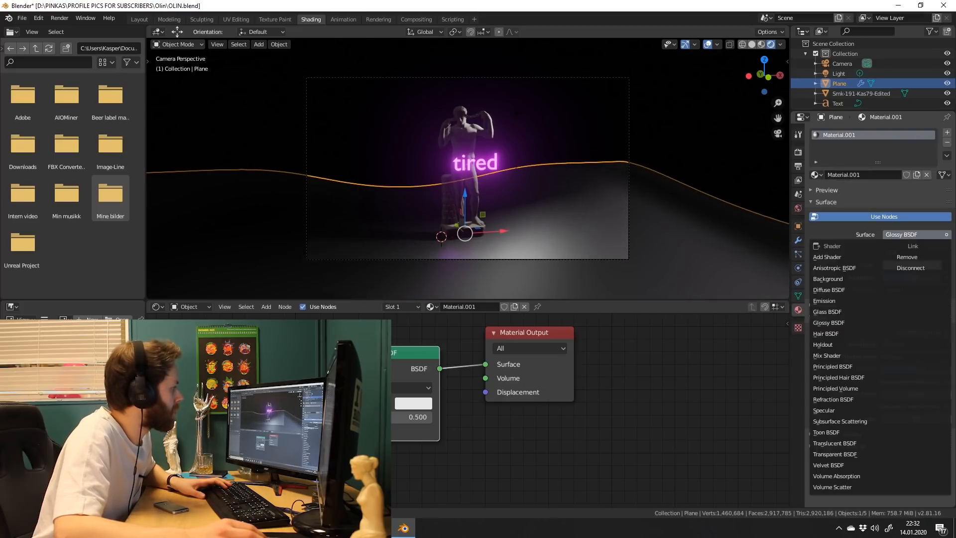
{"action": "left_click", "coordinate": [846, 322]}
{"action": "left_click_drag", "start_coordinate": [764, 76], "coordinate": [747, 95]}
{"action": "left_click", "coordinate": [778, 133]}
{"action": "scroll", "coordinate": [468, 412], "scroll_direction": "down", "scroll_amount": 3}
{"action": "type", "text": "1.35"}
{"action": "key", "text": "Return"}
{"action": "left_click_drag", "start_coordinate": [418, 416], "coordinate": [396, 416]}
{"action": "left_click", "coordinate": [585, 145]}
{"action": "key", "text": "ctrl+s"}
Adjust the plane's height along the Z axis.
{"action": "left_click", "coordinate": [572, 234]}
{"action": "key", "text": "g"}
{"action": "key", "text": "z"}
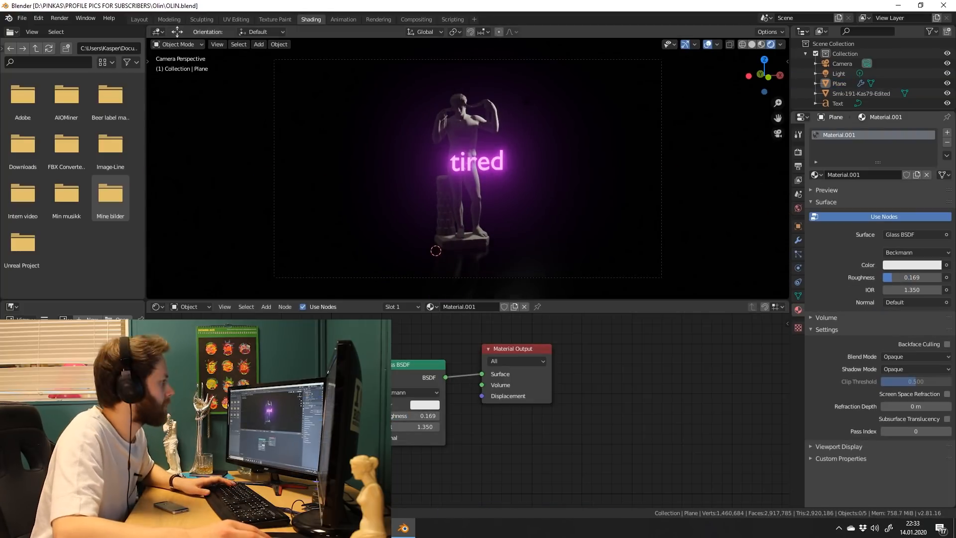
Set the output resolution to 1500 by 1500 pixels.
{"action": "left_click", "coordinate": [798, 166]}
{"action": "double_click", "coordinate": [915, 144]}
{"action": "type", "text": "1500"}
{"action": "key", "text": "Tab"}
{"action": "type", "text": "1500"}
{"action": "scroll", "coordinate": [557, 170], "scroll_direction": "down", "scroll_amount": 2}
Move the camera along its local Z axis to fit the statue and text in the square frame.
{"action": "left_click", "coordinate": [578, 170]}
{"action": "key", "text": "g"}
{"action": "key", "text": "z"}
{"action": "key", "text": "z"}
{"action": "left_click", "coordinate": [434, 241]}
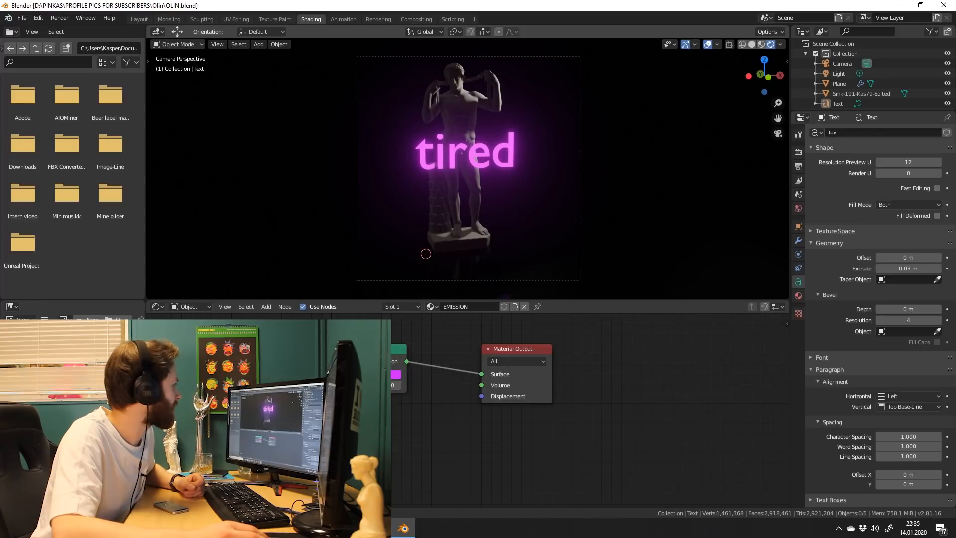
Turn the statue slightly about its vertical axis and shift its position in the camera frame.
{"action": "left_click", "coordinate": [838, 74]}
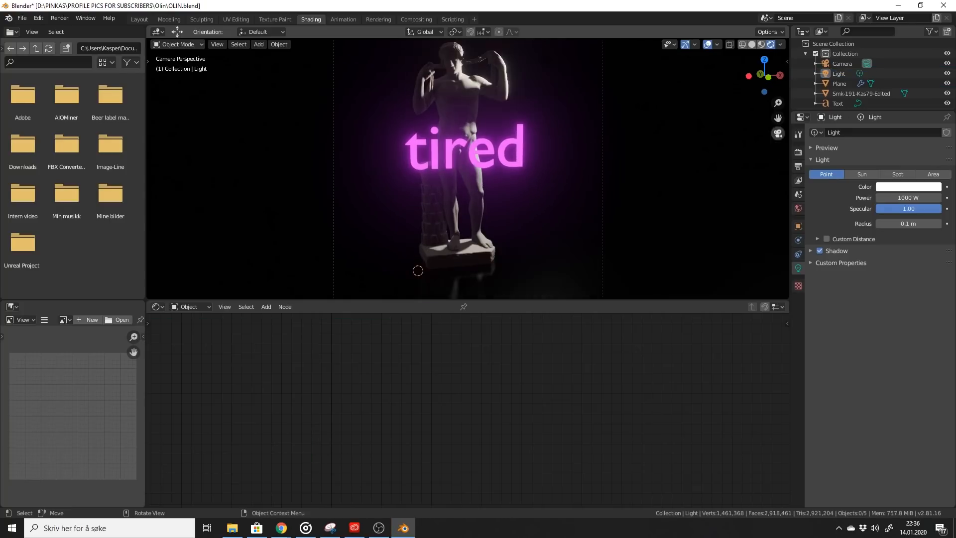
{"action": "left_click_drag", "start_coordinate": [778, 117], "coordinate": [778, 128]}
{"action": "left_click", "coordinate": [460, 229]}
{"action": "left_click_drag", "start_coordinate": [443, 292], "coordinate": [429, 295]}
{"action": "key", "text": "shift+space"}
{"action": "key", "text": "g"}
{"action": "left_click_drag", "start_coordinate": [420, 243], "coordinate": [419, 246]}
Reposition the "tired" text across the turned statue in the camera view and save the file.
{"action": "left_click", "coordinate": [423, 162]}
{"action": "left_click_drag", "start_coordinate": [405, 176], "coordinate": [410, 182]}
{"action": "left_click", "coordinate": [335, 187]}
{"action": "scroll", "coordinate": [335, 187], "scroll_direction": "down", "scroll_amount": 1}
{"action": "left_click", "coordinate": [319, 199]}
{"action": "scroll", "coordinate": [469, 175], "scroll_direction": "up", "scroll_amount": 2}
{"action": "key", "text": "ctrl+s"}
Nudge the "tired" text in depth relative to the statue, return to the camera view and save the file.
{"action": "left_click", "coordinate": [448, 164]}
{"action": "middle_click_drag", "start_coordinate": [498, 199], "coordinate": [513, 202]}
{"action": "left_click_drag", "start_coordinate": [402, 178], "coordinate": [405, 179]}
{"action": "key", "text": "KP_0"}
{"action": "key", "text": "ctrl+s"}
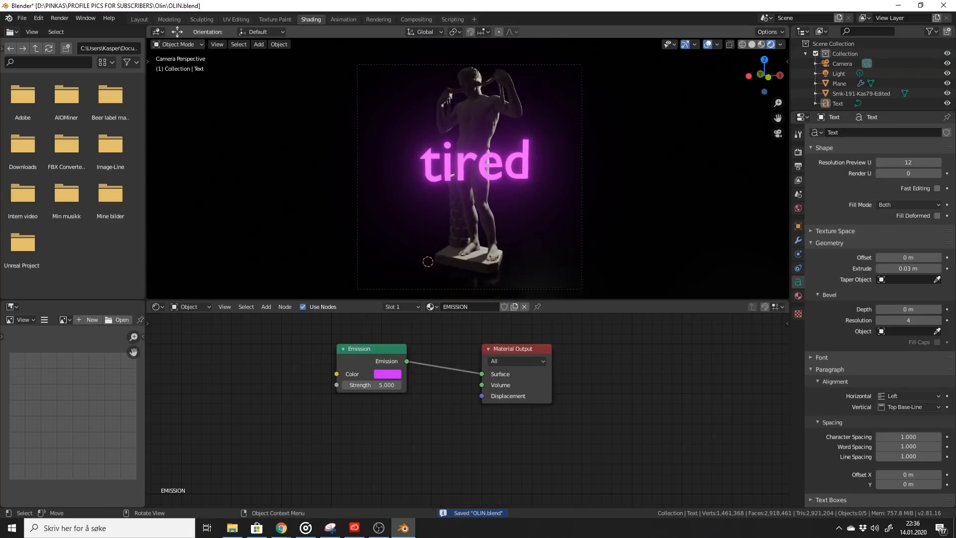
Render a test image of the scene, inspect it and close the render window.
{"action": "key", "text": "F12"}
{"action": "scroll", "coordinate": [383, 270], "scroll_direction": "down", "scroll_amount": 4}
{"action": "key", "text": "Escape"}
Set the Bloom threshold to about 3.113, knee to about 0.410 and radius to about 4.784.
{"action": "left_click", "coordinate": [798, 226]}
{"action": "left_click", "coordinate": [797, 152]}
{"action": "left_click", "coordinate": [811, 212]}
{"action": "left_click_drag", "start_coordinate": [908, 227], "coordinate": [926, 227]}
{"action": "left_click_drag", "start_coordinate": [908, 237], "coordinate": [904, 248]}
Render the image again and examine the glowing "tired" text up close.
{"action": "key", "text": "F12"}
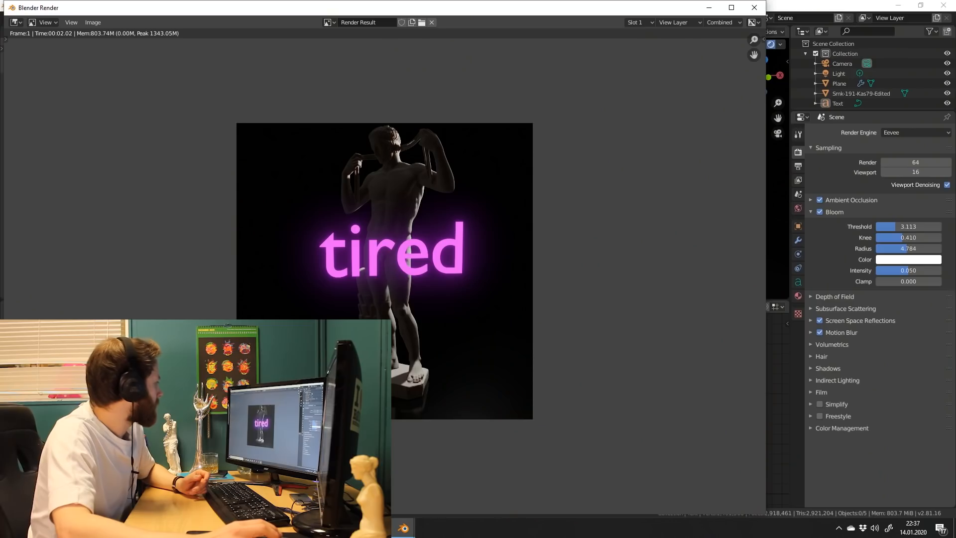
{"action": "middle_click_drag", "start_coordinate": [384, 267], "coordinate": [268, 232]}
{"action": "scroll", "coordinate": [391, 271], "scroll_direction": "up", "scroll_amount": 3}
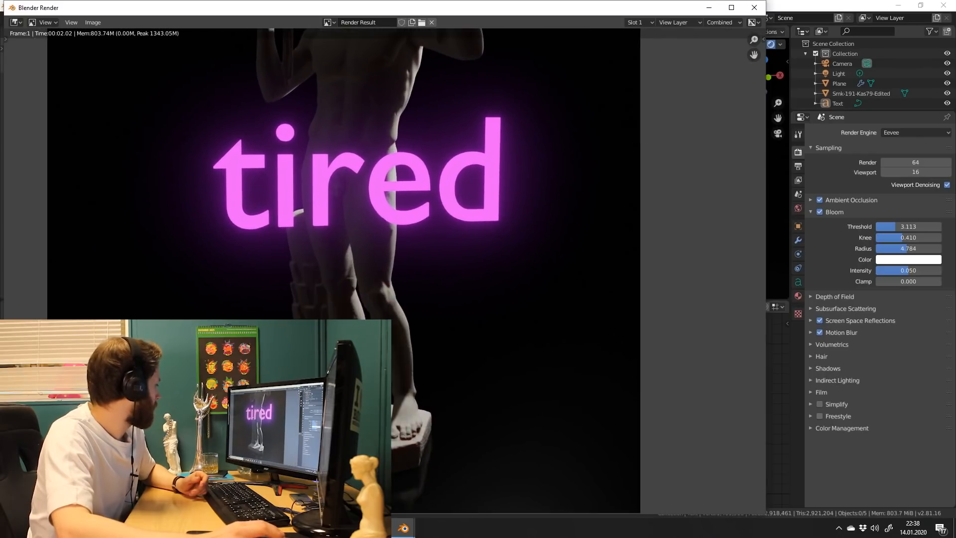
In After Effects, apply the Lumetri Color effect to the untitled.png layer and expand its Basic Correction settings.
{"action": "scroll", "coordinate": [383, 268], "scroll_direction": "down", "scroll_amount": 4}
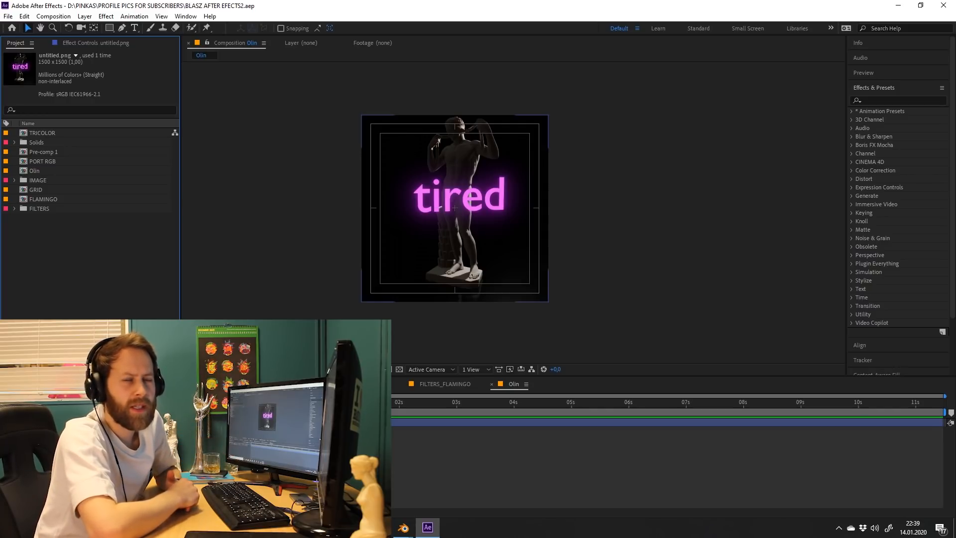
{"action": "type", "text": "lumetri"}
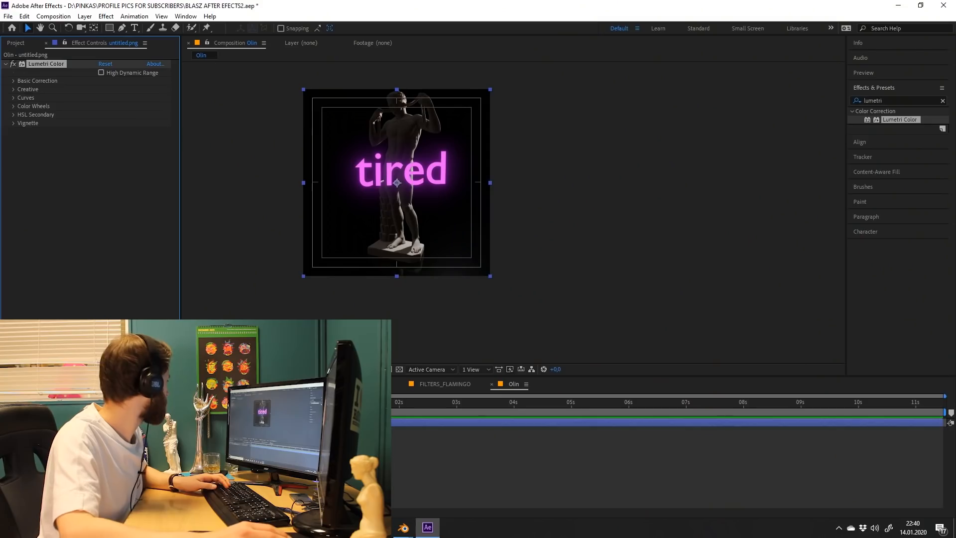
{"action": "left_click", "coordinate": [14, 80]}
Try the ARRI_Universal_DCI, D-21_delogC_EI0200_B1, ALEXA_Default_LogC2Rec709 and AlexaV3_K1S1_LogC2Video_Rec709_EE input LUTs on the render.
{"action": "left_click", "coordinate": [134, 98]}
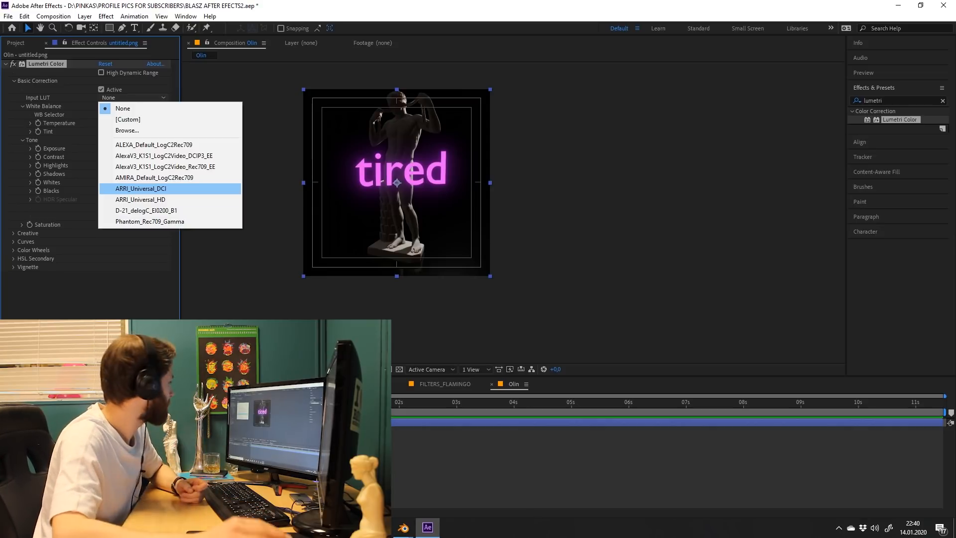
{"action": "left_click", "coordinate": [141, 188]}
{"action": "left_click", "coordinate": [133, 98]}
{"action": "left_click", "coordinate": [146, 210]}
{"action": "left_click", "coordinate": [153, 145]}
{"action": "left_click", "coordinate": [101, 90]}
{"action": "left_click", "coordinate": [101, 89]}
{"action": "left_click", "coordinate": [133, 97]}
{"action": "left_click", "coordinate": [165, 167]}
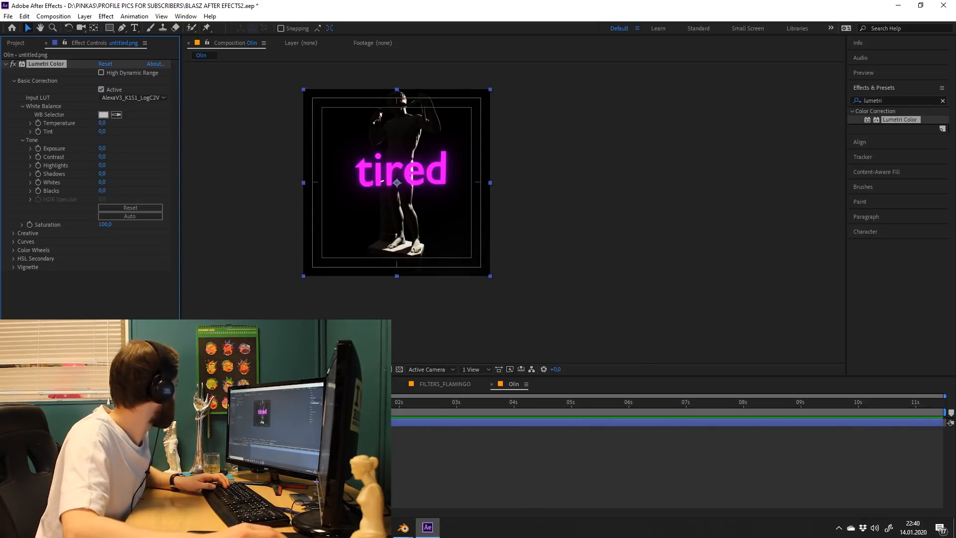
Try the ARRI_Universal_HD input LUT on the render, then choose Phantom_Rec709_Gamma instead.
{"action": "scroll", "coordinate": [397, 183], "scroll_direction": "up", "scroll_amount": 1}
{"action": "scroll", "coordinate": [462, 199], "scroll_direction": "down", "scroll_amount": 1}
{"action": "left_click", "coordinate": [133, 97]}
{"action": "left_click", "coordinate": [140, 199]}
{"action": "scroll", "coordinate": [437, 137], "scroll_direction": "up", "scroll_amount": 2}
{"action": "left_click", "coordinate": [133, 97]}
{"action": "left_click", "coordinate": [127, 131]}
{"action": "left_click", "coordinate": [943, 5]}
{"action": "left_click", "coordinate": [133, 97]}
{"action": "left_click", "coordinate": [149, 221]}
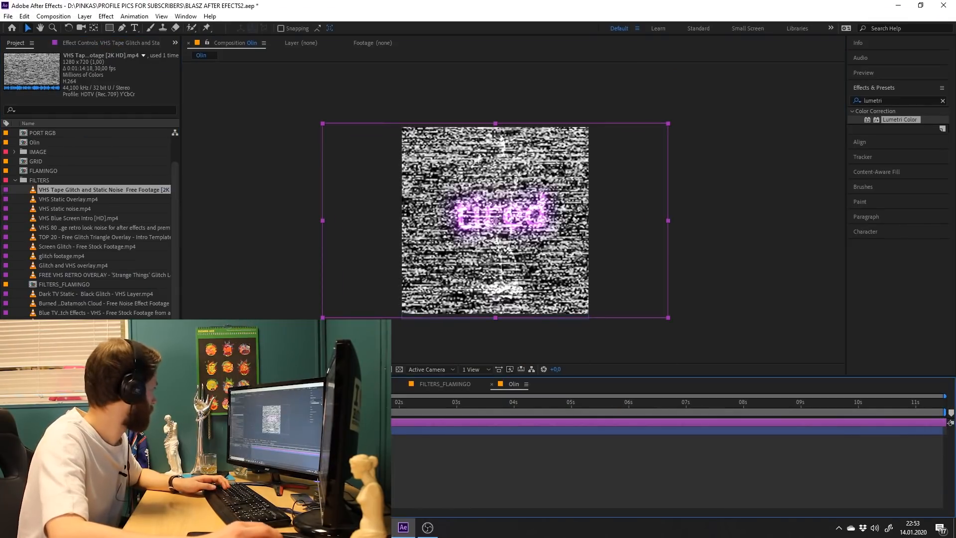
Add VHS Static Overlay.mp4 as the uppermost layer of the composition and change its blending mode so the render shows through.
{"action": "key", "text": "ctrl+shift+bracketleft"}
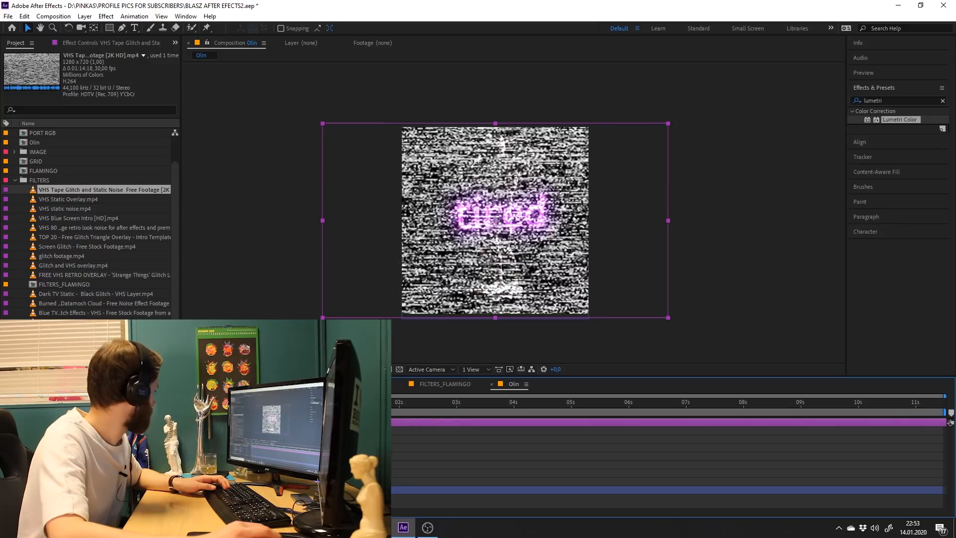
{"action": "middle_click_drag", "start_coordinate": [512, 219], "coordinate": [435, 211]}
{"action": "left_click_drag", "start_coordinate": [69, 199], "coordinate": [99, 420]}
{"action": "key", "text": "ctrl+alt+shift+g"}
{"action": "left_click", "coordinate": [172, 422]}
{"action": "left_click", "coordinate": [185, 198]}
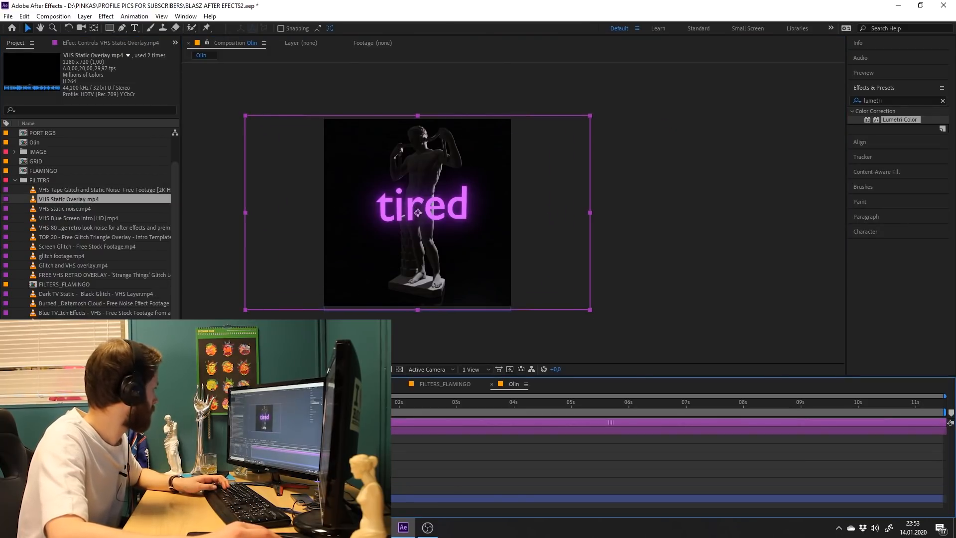
{"action": "key", "text": "ctrl+d"}
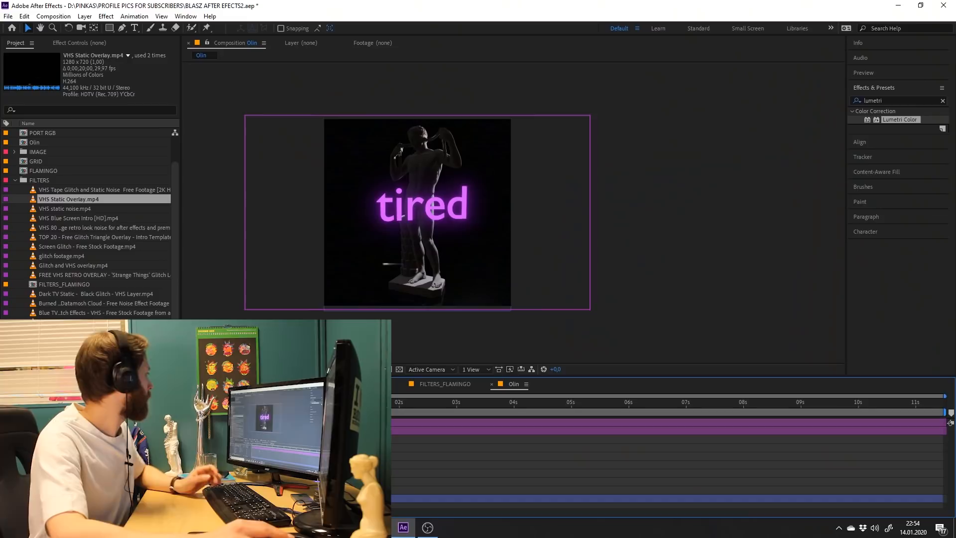
Export the current composition frame as a still image.
{"action": "left_click", "coordinate": [53, 16]}
{"action": "mouse_move", "coordinate": [100, 136]}
{"action": "left_click", "coordinate": [244, 136]}
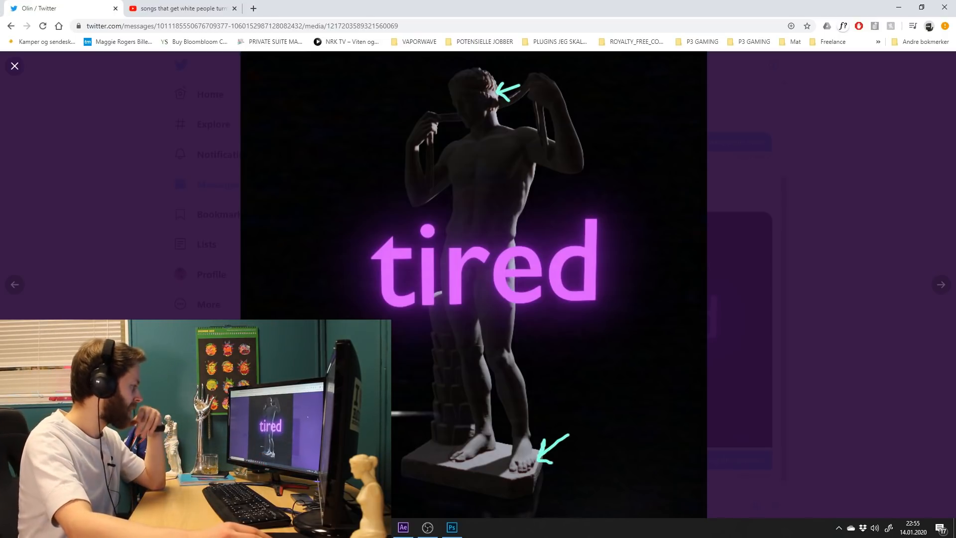
Close the enlarged picture in the Twitter conversation and open another subscriber's message from the message requests.
{"action": "key", "text": "Escape"}
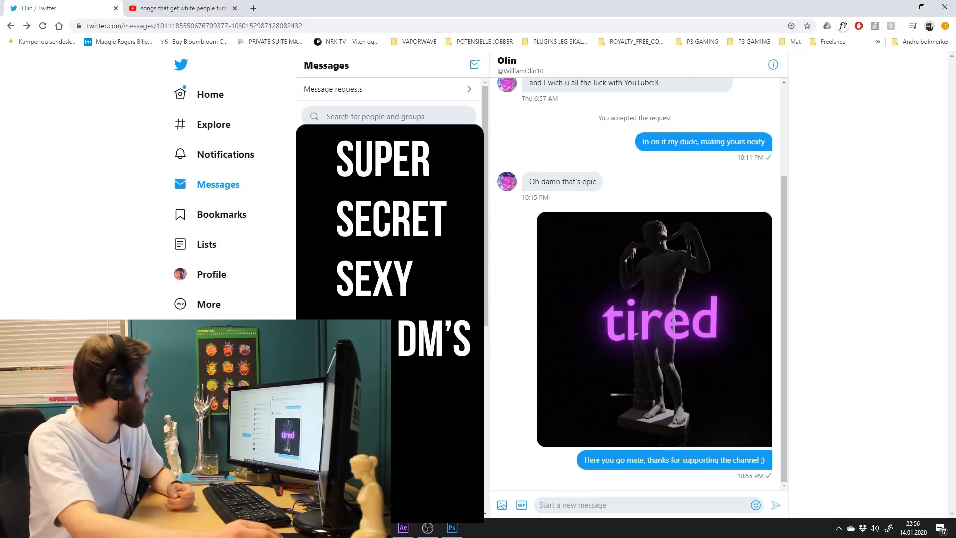
{"action": "left_click", "coordinate": [388, 89]}
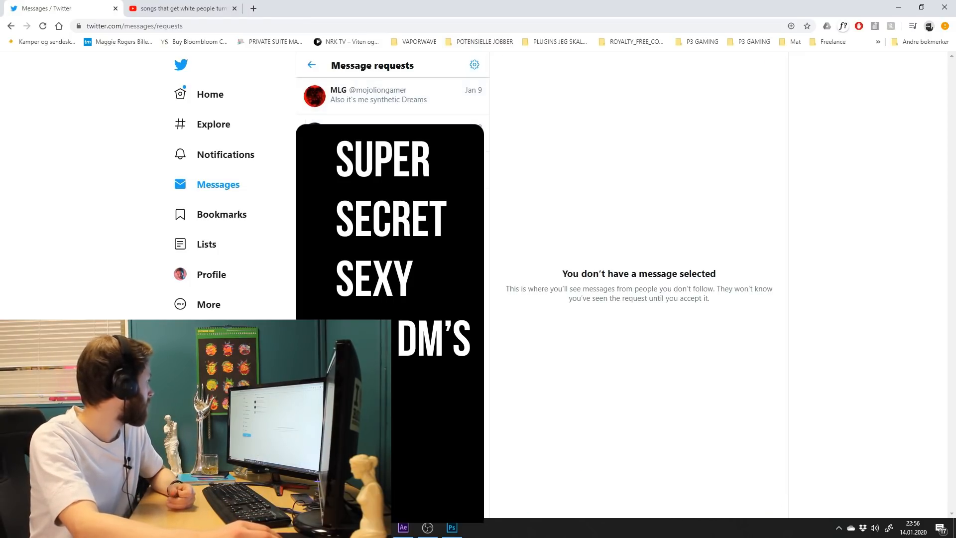
{"action": "left_click", "coordinate": [390, 171]}
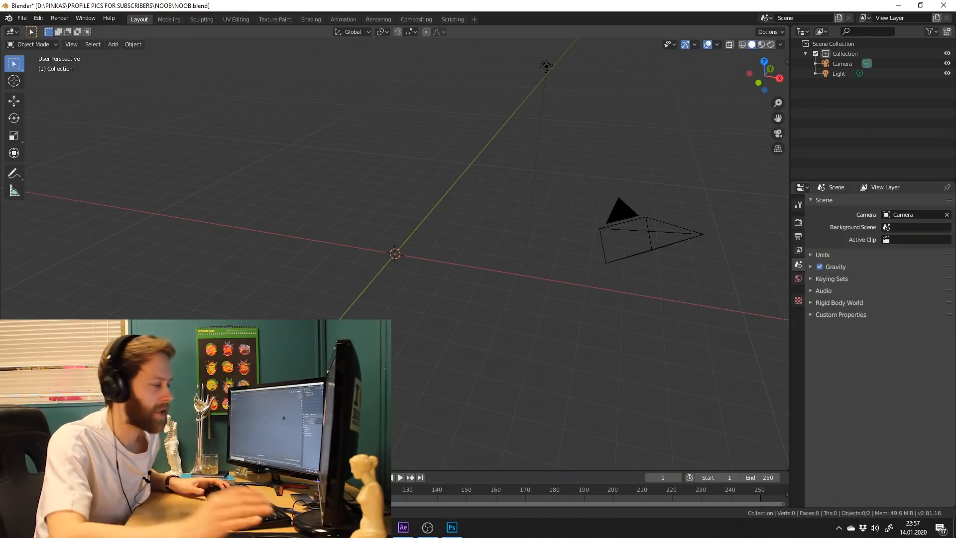
In Blender, add a mesh plane at the origin and scale it to about 6.288 in X and Y.
{"action": "left_click_drag", "start_coordinate": [764, 75], "coordinate": [757, 78]}
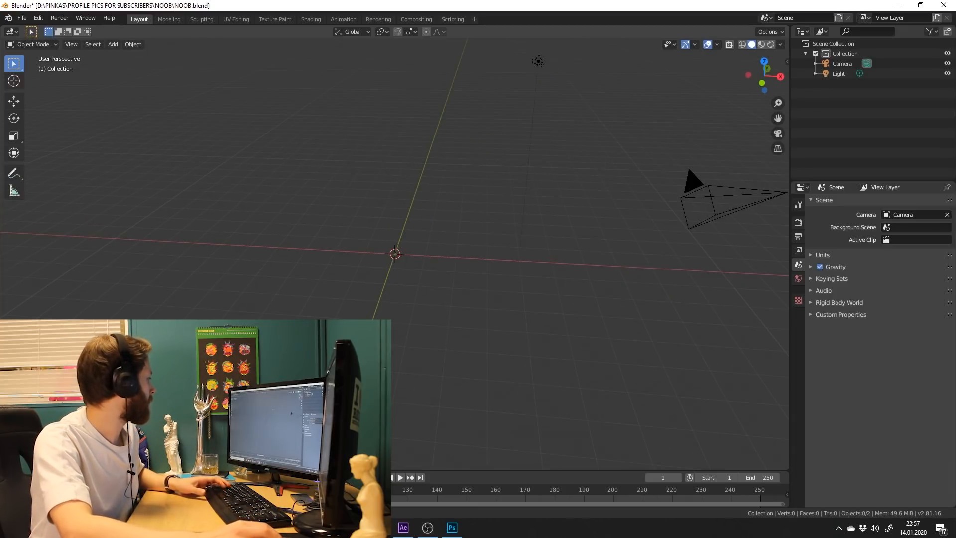
{"action": "key", "text": "shift+a"}
{"action": "mouse_move", "coordinate": [459, 151]}
{"action": "left_click", "coordinate": [548, 151]}
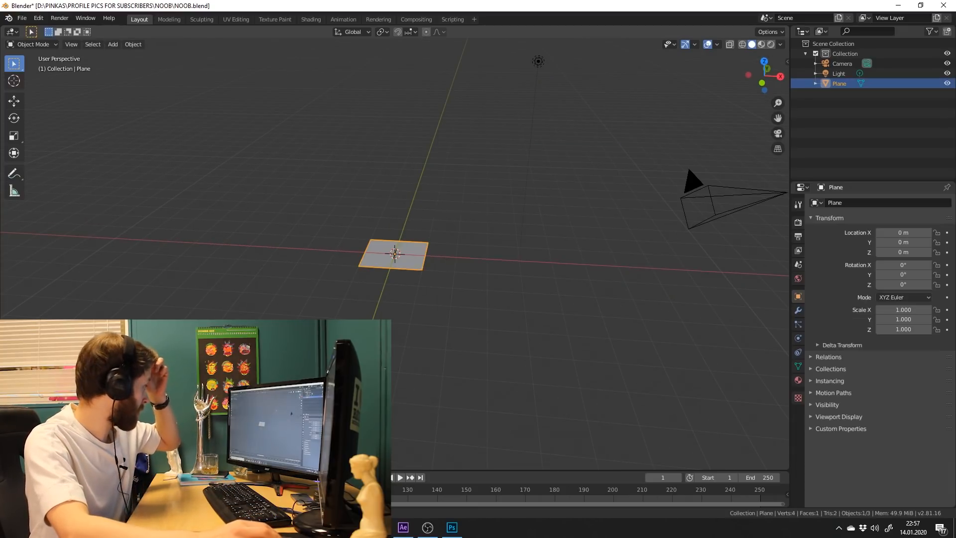
{"action": "key", "text": "shift+space"}
{"action": "key", "text": "s"}
{"action": "left_click_drag", "start_coordinate": [413, 246], "coordinate": [510, 206]}
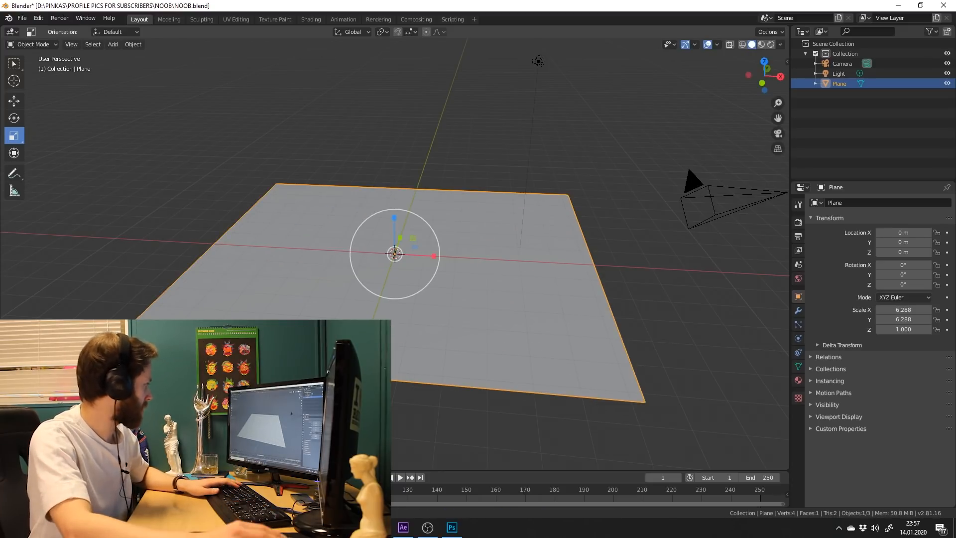
{"action": "right_click", "coordinate": [393, 249]}
{"action": "key", "text": "Escape"}
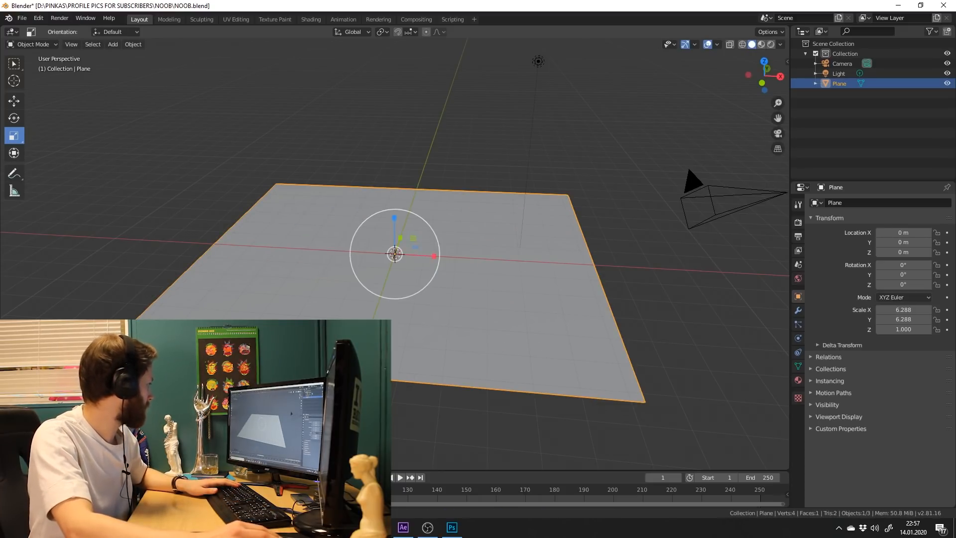
Scale the plane up by a further factor of 3.
{"action": "key", "text": "s"}
{"action": "key", "text": "3"}
{"action": "key", "text": "Return"}
{"action": "scroll", "coordinate": [393, 254], "scroll_direction": "down", "scroll_amount": 6}
{"action": "key", "text": "alt+a"}
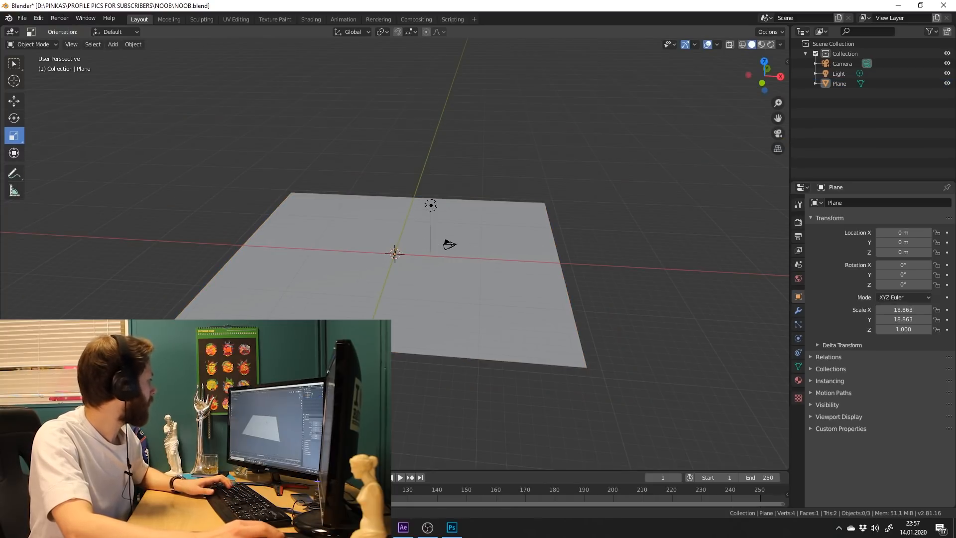
{"action": "key", "text": "ctrl+z"}
{"action": "scroll", "coordinate": [394, 254], "scroll_direction": "up", "scroll_amount": 3}
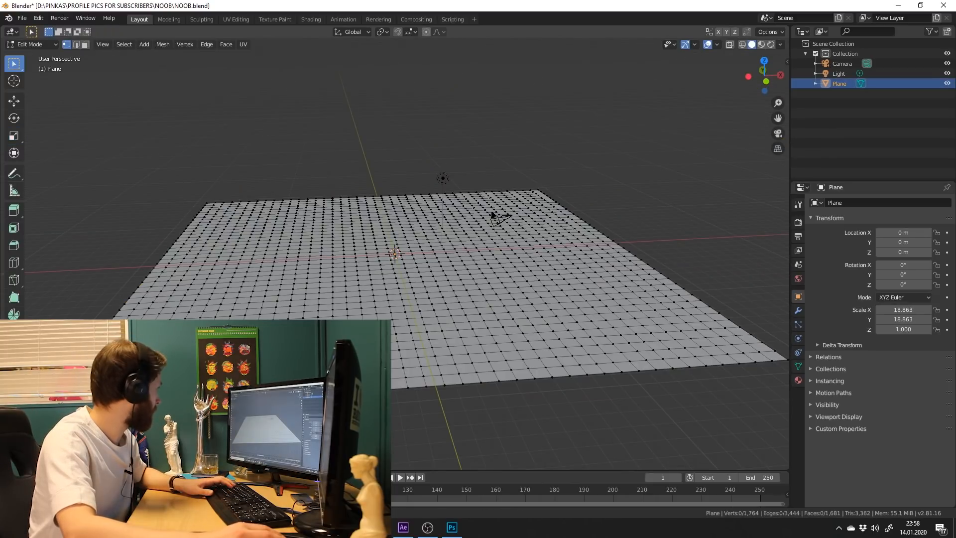
Enable proportional editing with Random falloff and raise a vertex near the plane's far corner into peaks with an enlarged influence.
{"action": "left_click", "coordinate": [426, 31]}
{"action": "left_click", "coordinate": [426, 32]}
{"action": "left_click", "coordinate": [439, 32]}
{"action": "left_click", "coordinate": [14, 101]}
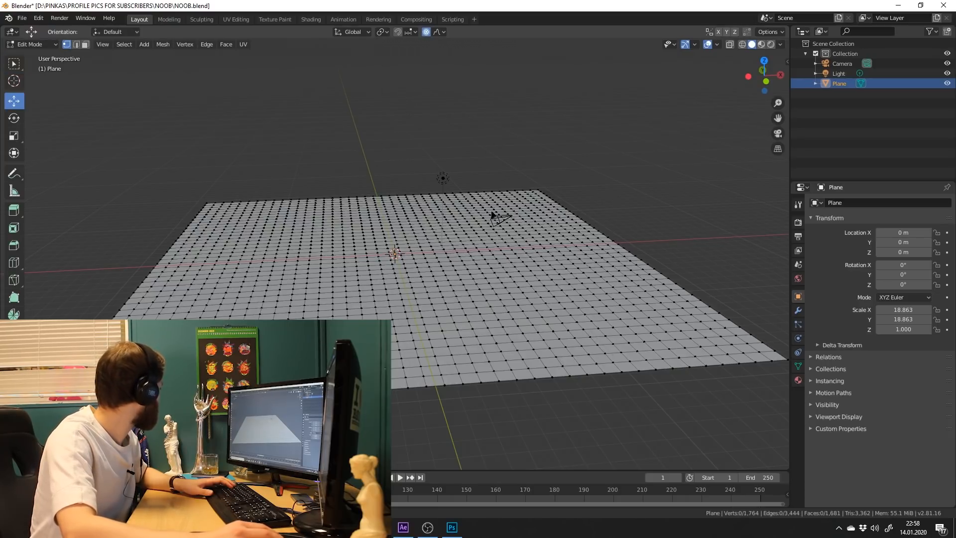
{"action": "left_click_drag", "start_coordinate": [222, 204], "coordinate": [222, 188]}
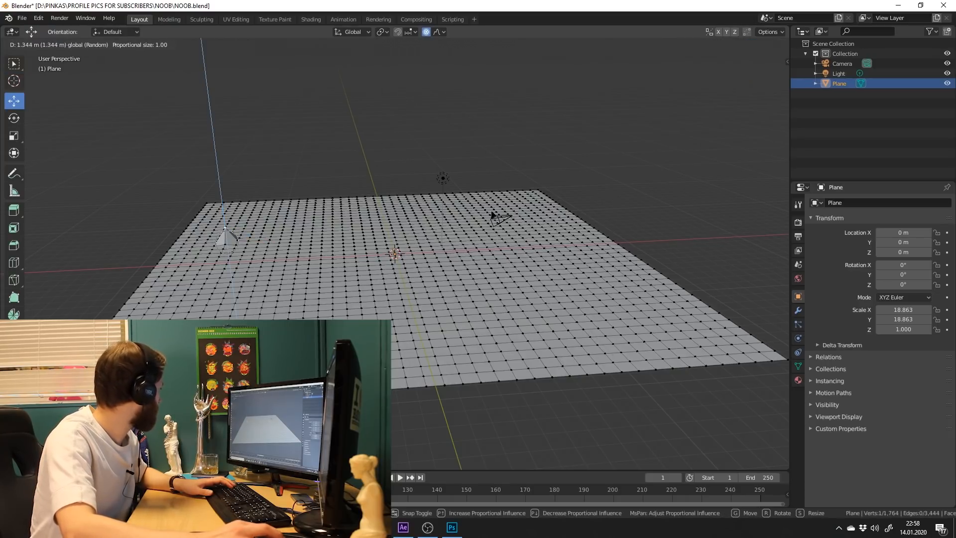
{"action": "scroll", "coordinate": [222, 234], "scroll_direction": "down", "scroll_amount": 5}
{"action": "left_click_drag", "start_coordinate": [225, 229], "coordinate": [222, 182]}
{"action": "scroll", "coordinate": [221, 201], "scroll_direction": "down", "scroll_amount": 5}
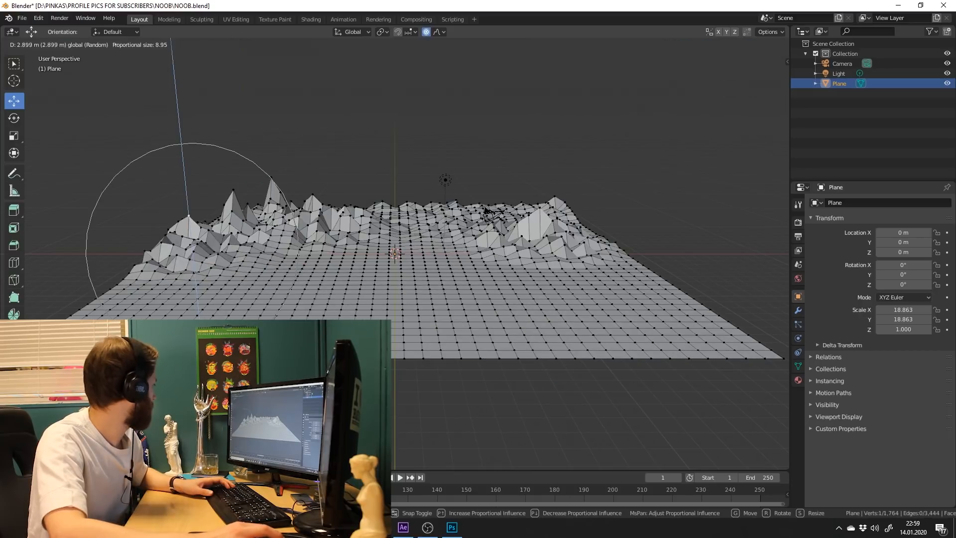
Raise more vertices along both sides and the far edge of the plane to extend the jagged mountain range.
{"action": "left_click_drag", "start_coordinate": [172, 39], "coordinate": [172, 38]}
{"action": "left_click", "coordinate": [608, 245]}
{"action": "left_click_drag", "start_coordinate": [608, 245], "coordinate": [611, 215]}
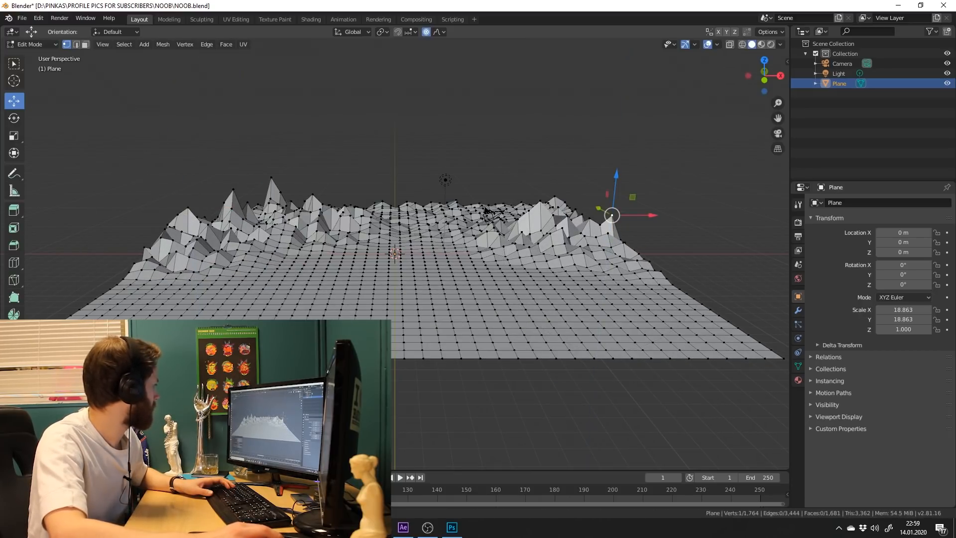
{"action": "left_click", "coordinate": [433, 212]}
{"action": "left_click_drag", "start_coordinate": [433, 212], "coordinate": [434, 196]}
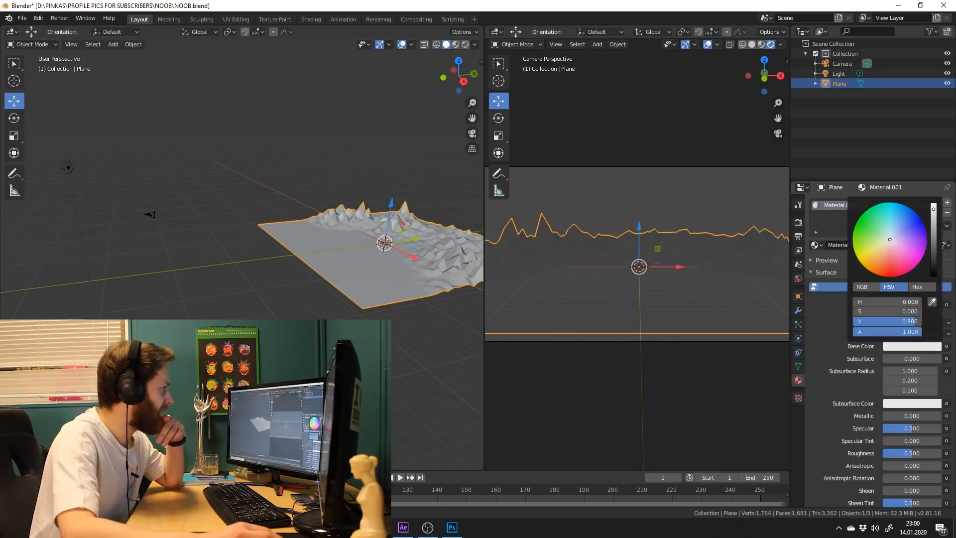
Give the terrain's Material.001 a near-black base color, set metallic to 0.900 and lower its roughness.
{"action": "left_click_drag", "start_coordinate": [934, 210], "coordinate": [933, 279]}
{"action": "left_click_drag", "start_coordinate": [887, 416], "coordinate": [939, 416]}
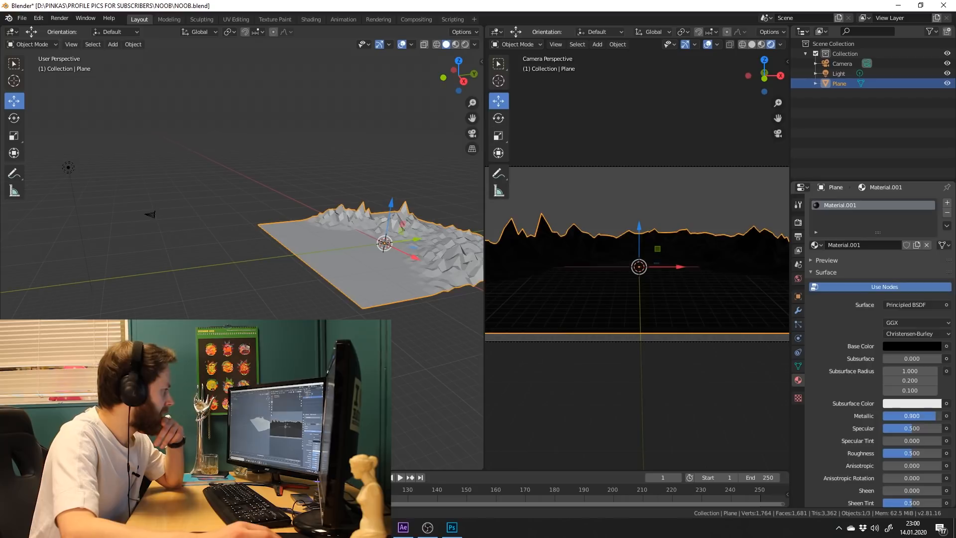
{"action": "left_click", "coordinate": [911, 345]}
{"action": "left_click_drag", "start_coordinate": [933, 274], "coordinate": [933, 265]}
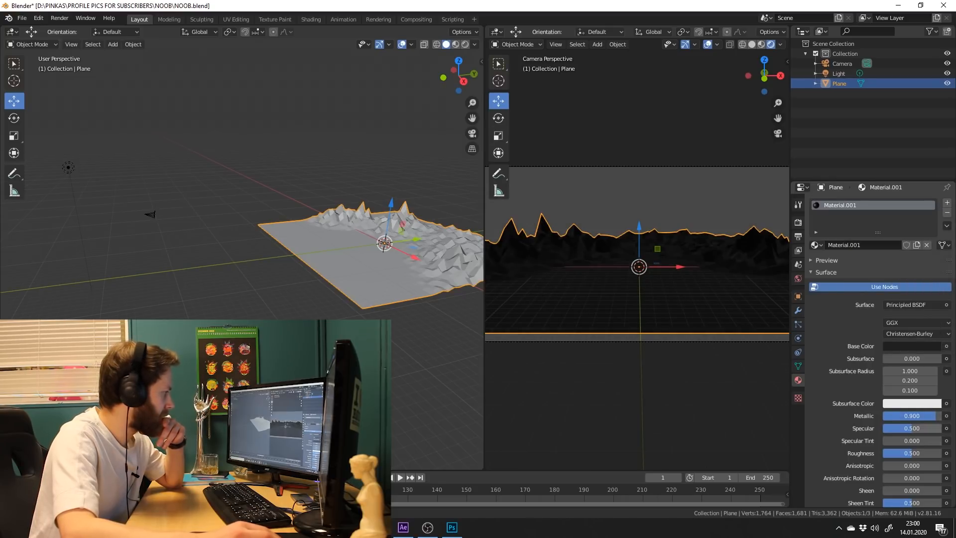
{"action": "left_click_drag", "start_coordinate": [916, 453], "coordinate": [884, 453]}
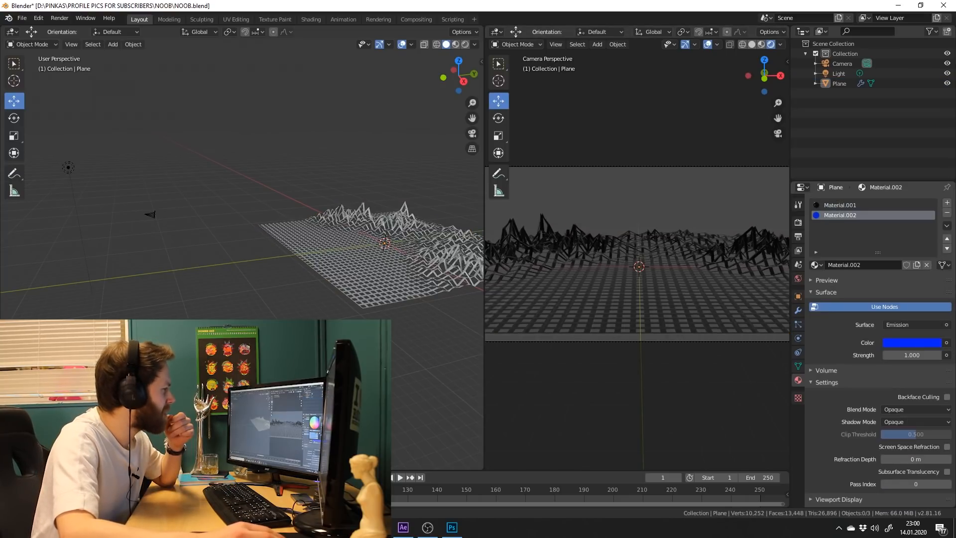
Set Material.002's emission color to blue with hue 0.612 and the Wireframe modifier's material offset to 1.
{"action": "left_click", "coordinate": [911, 342]}
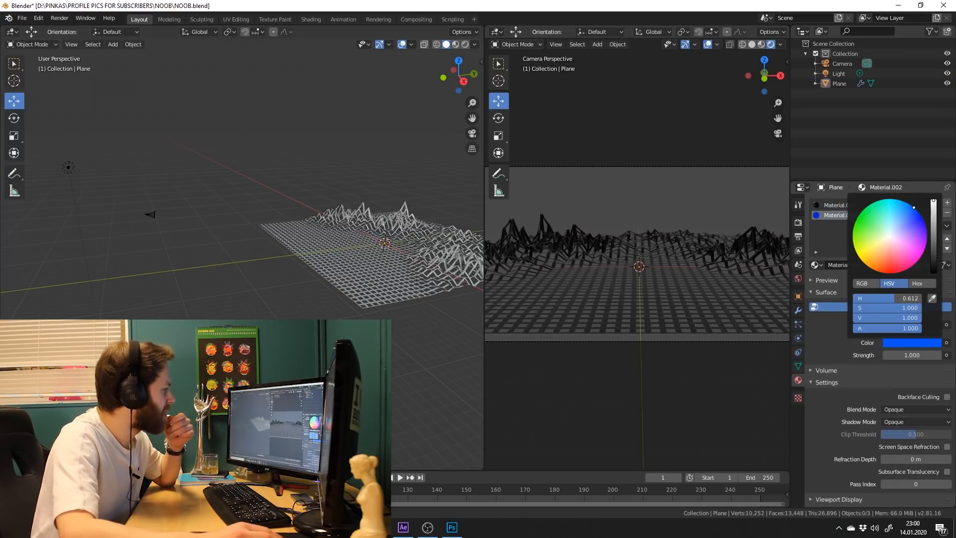
{"action": "left_click", "coordinate": [798, 310]}
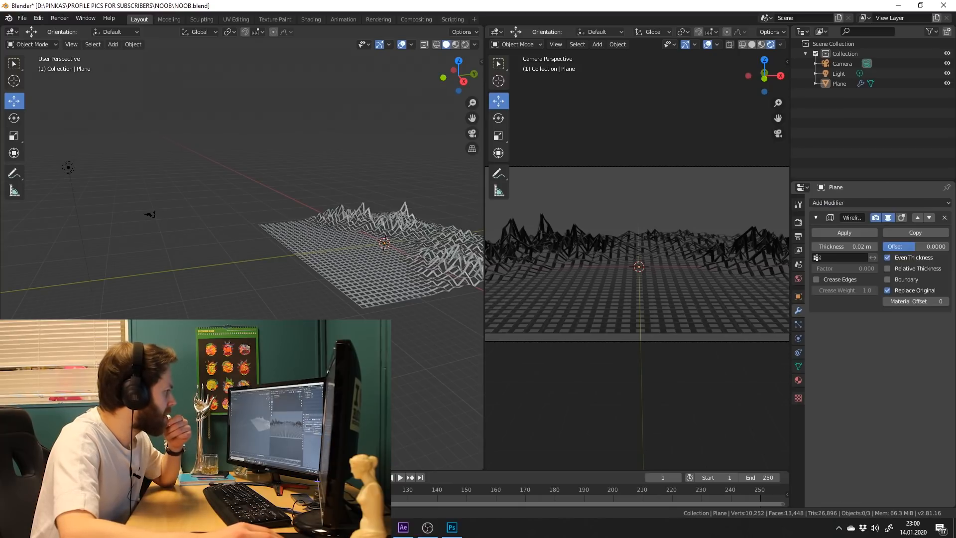
{"action": "left_click", "coordinate": [915, 301]}
{"action": "type", "text": "1"}
{"action": "key", "text": "Return"}
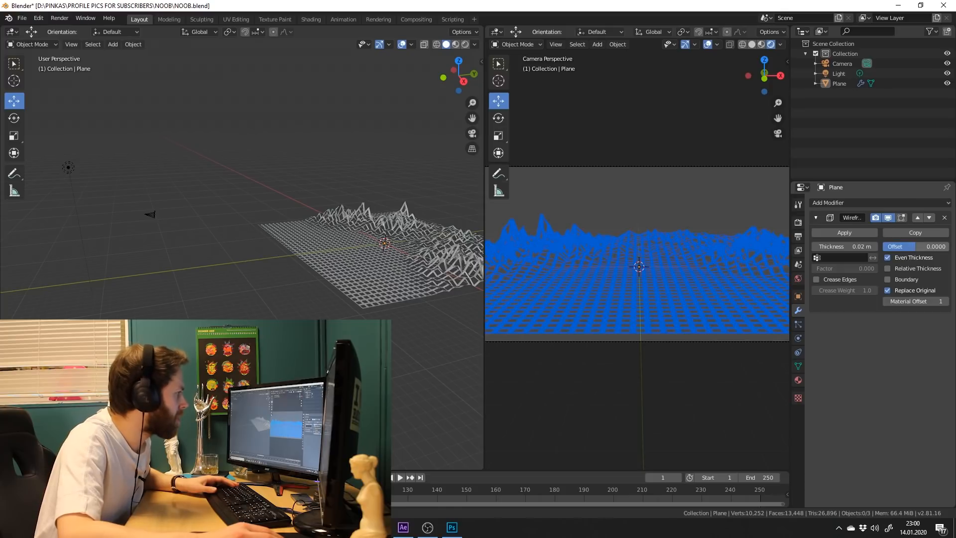
Keep the original terrain surface in the Wireframe modifier by disabling Replace Original, and set the wire thickness to 0.002 m.
{"action": "left_click", "coordinate": [887, 290]}
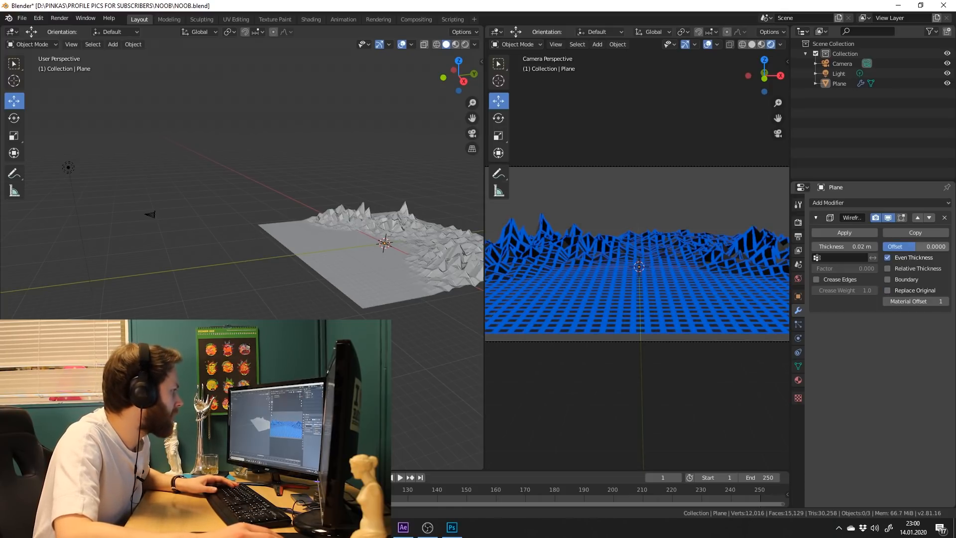
{"action": "left_click", "coordinate": [844, 246]}
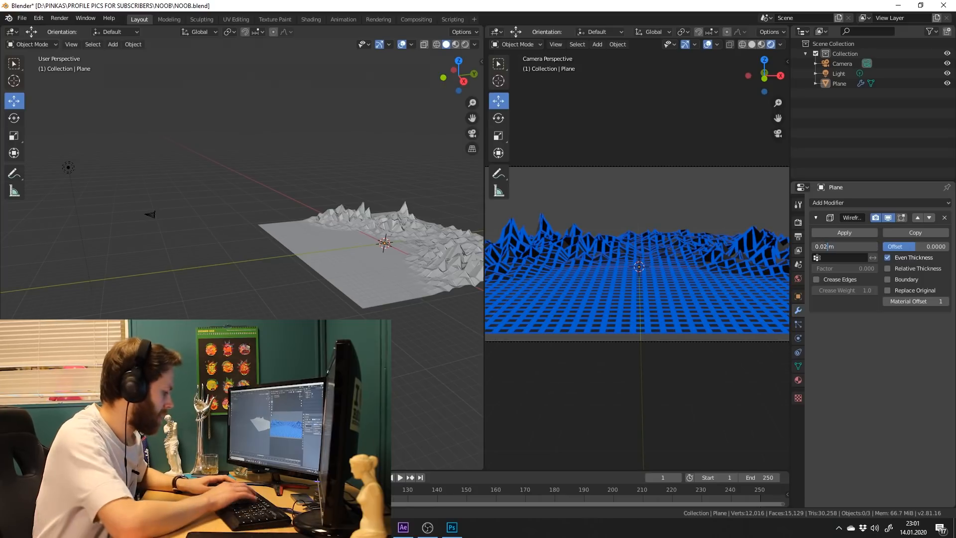
{"action": "key", "text": "BackSpace"}
{"action": "type", "text": "02"}
{"action": "key", "text": "Return"}
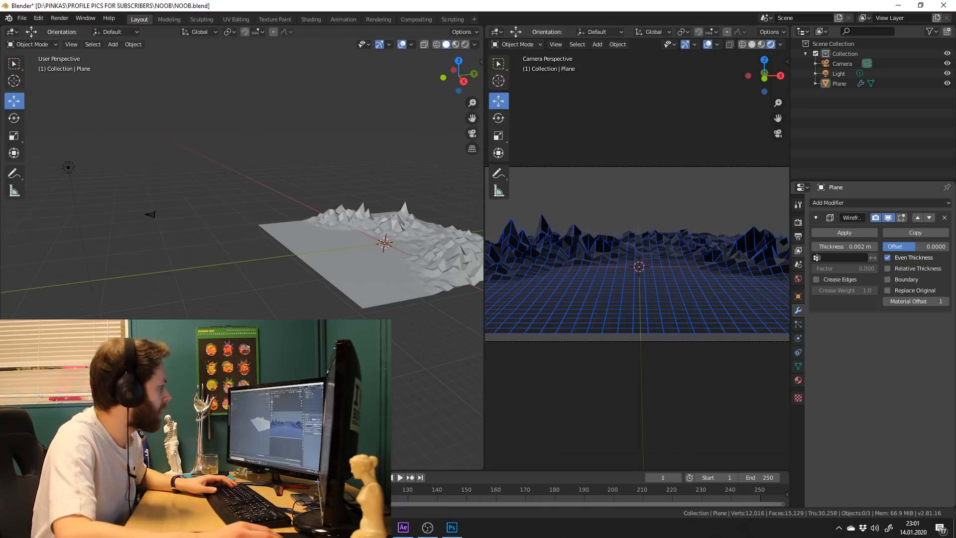
Set the emission strength of the blue wireframe material to 1.0.
{"action": "left_click", "coordinate": [798, 380]}
{"action": "left_click", "coordinate": [912, 354]}
{"action": "type", "text": "1.0"}
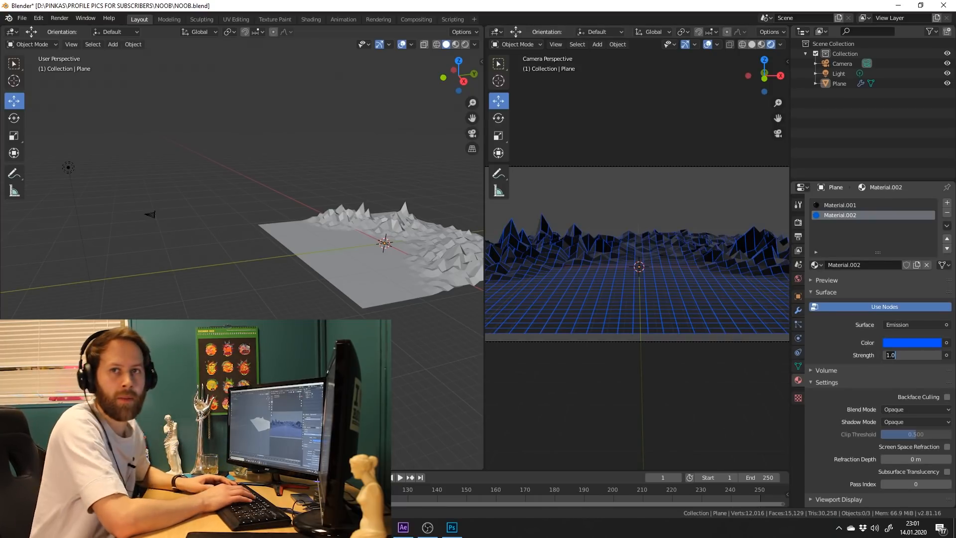
{"action": "key", "text": "Return"}
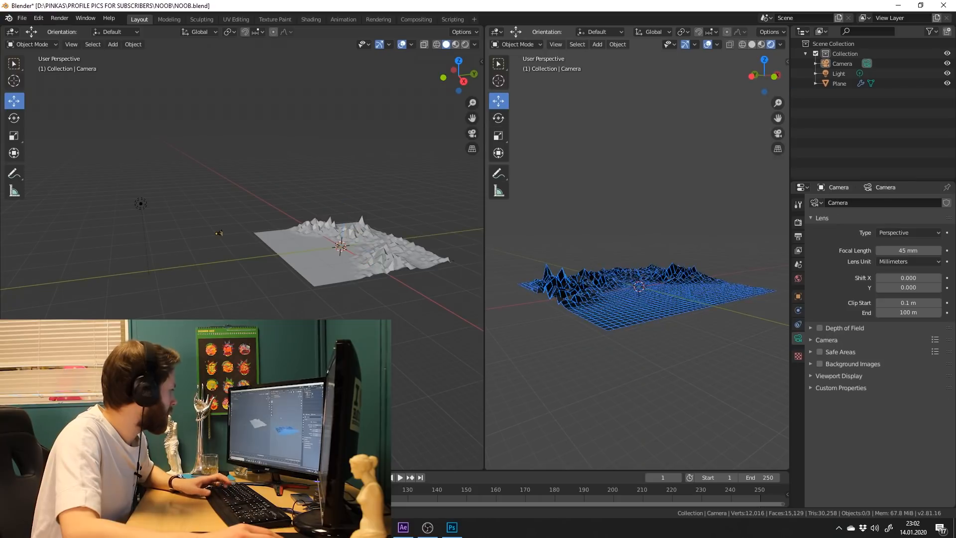
Add a UV sphere to the scene with 64 rings.
{"action": "key", "text": "shift+a"}
{"action": "left_click", "coordinate": [638, 238]}
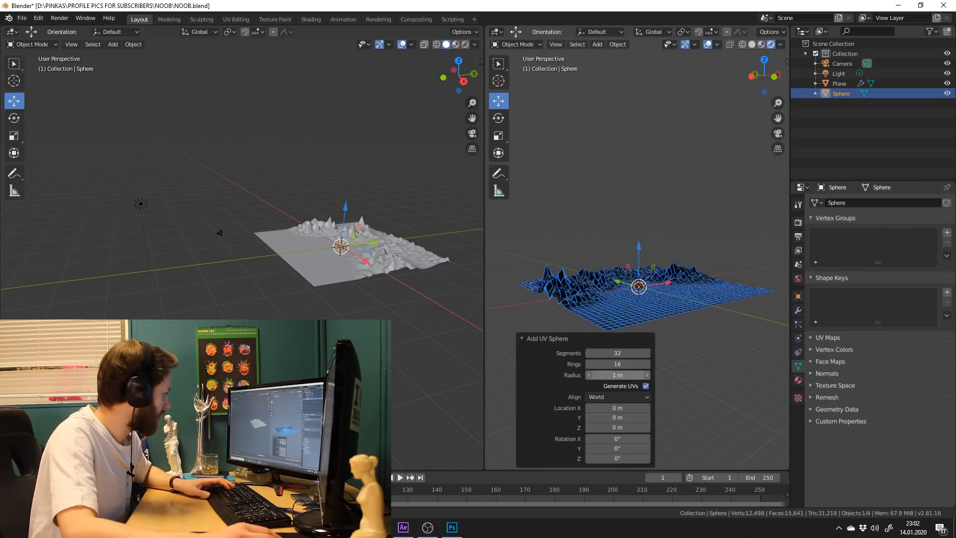
{"action": "left_click", "coordinate": [617, 364]}
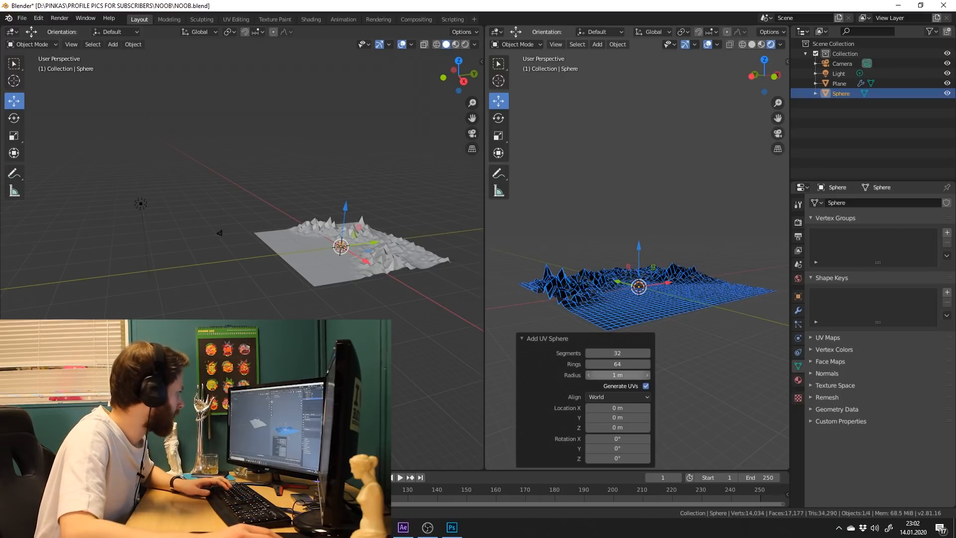
Place the sphere behind the terrain, raised about 5.02 m, scale it up by about 11.166, and save the file.
{"action": "left_click_drag", "start_coordinate": [617, 282], "coordinate": [536, 261]}
{"action": "left_click", "coordinate": [498, 135]}
{"action": "left_click_drag", "start_coordinate": [556, 226], "coordinate": [713, 137]}
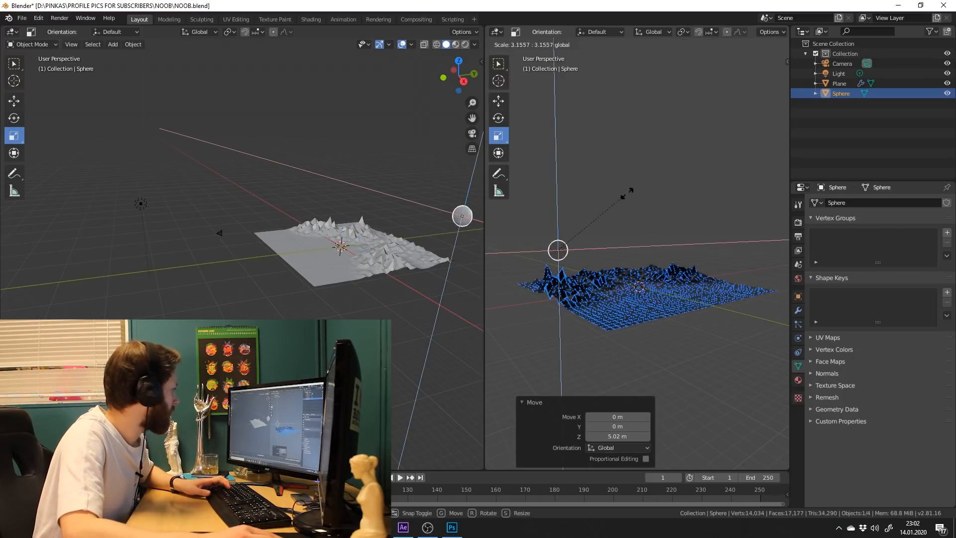
{"action": "key", "text": "ctrl+z"}
{"action": "left_click_drag", "start_coordinate": [561, 242], "coordinate": [621, 185]}
{"action": "key", "text": "ctrl+s"}
Shade the sphere smooth and check its placement above the mountains through the camera.
{"action": "right_click", "coordinate": [589, 235]}
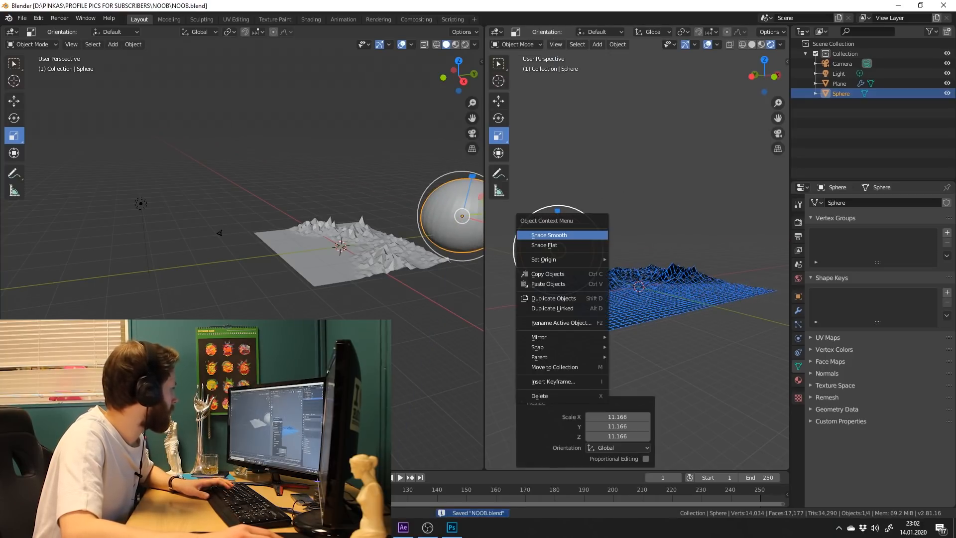
{"action": "left_click", "coordinate": [567, 235]}
{"action": "key", "text": "KP_0"}
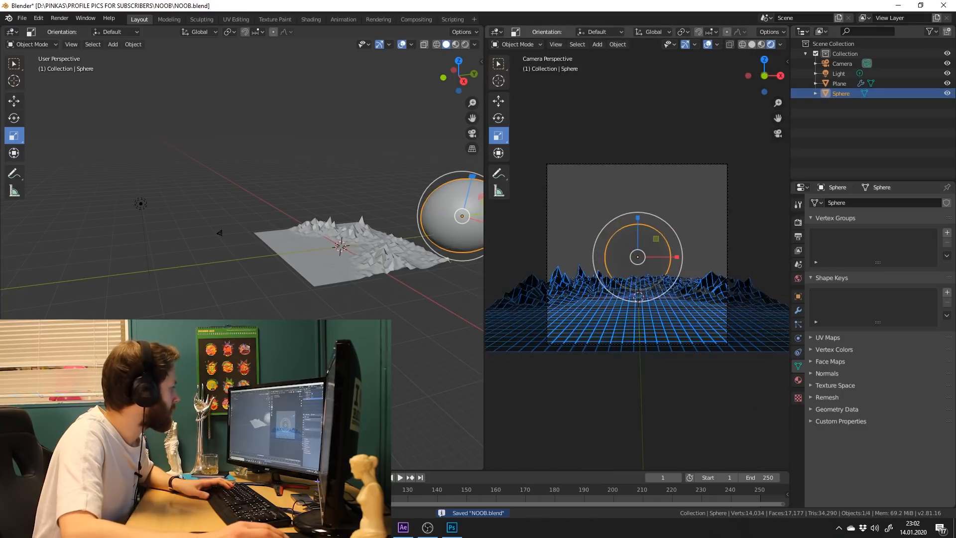
{"action": "key", "text": "alt+a"}
{"action": "key", "text": "ctrl+z"}
{"action": "key", "text": "alt+a"}
{"action": "key", "text": "ctrl+z"}
Create a new material named SUN for the sphere in the Shading workspace.
{"action": "left_click", "coordinate": [798, 380]}
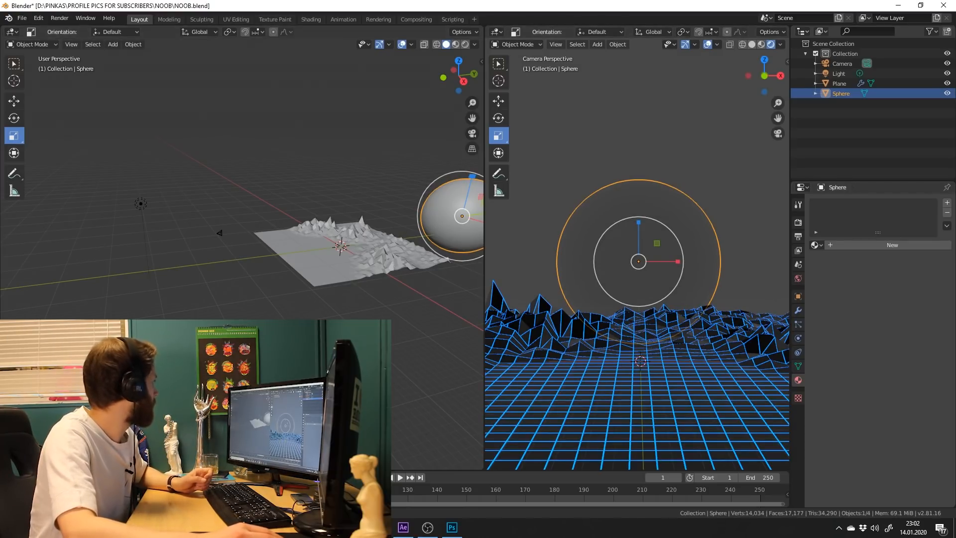
{"action": "left_click", "coordinate": [311, 19]}
{"action": "key", "text": "Home"}
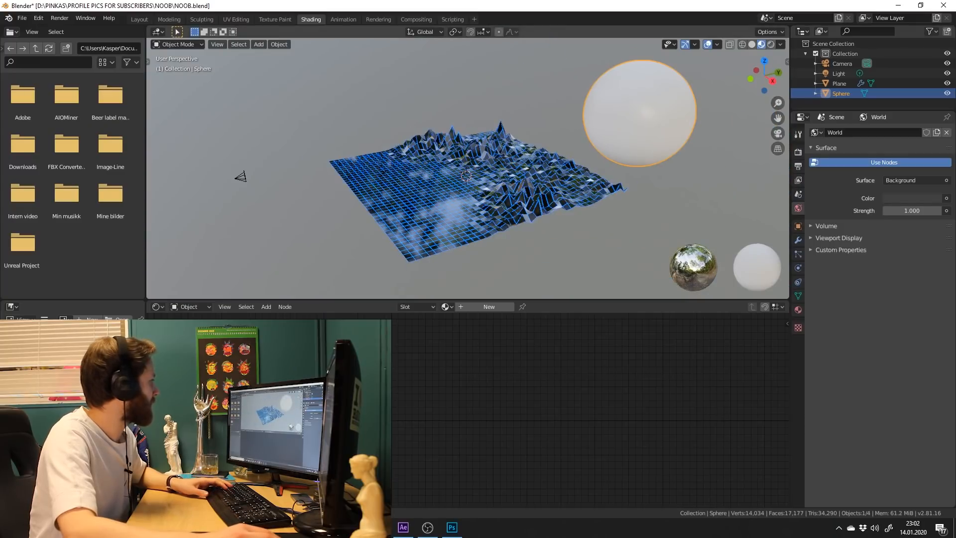
{"action": "key", "text": "KP_Decimal"}
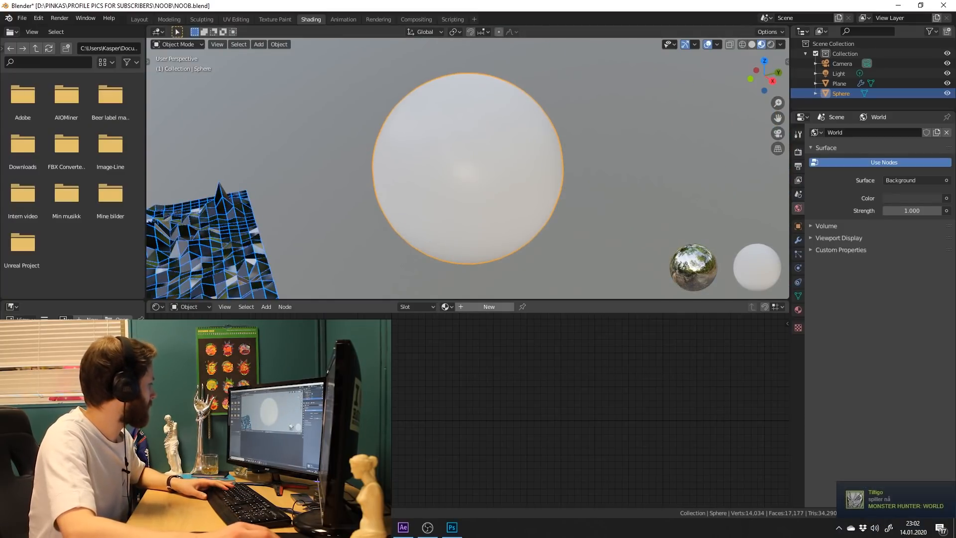
{"action": "left_click", "coordinate": [488, 307]}
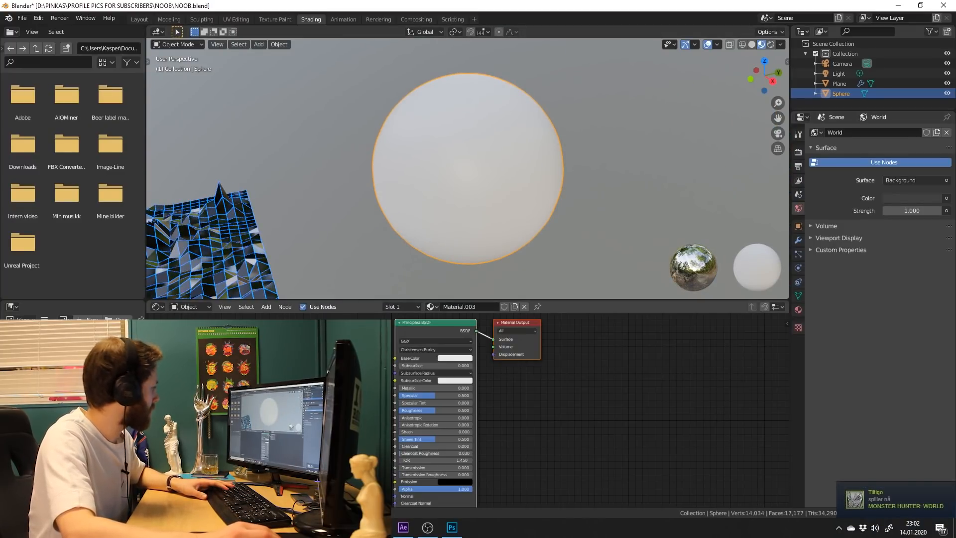
{"action": "scroll", "coordinate": [467, 409], "scroll_direction": "down", "scroll_amount": 3}
{"action": "type", "text": "SU"}
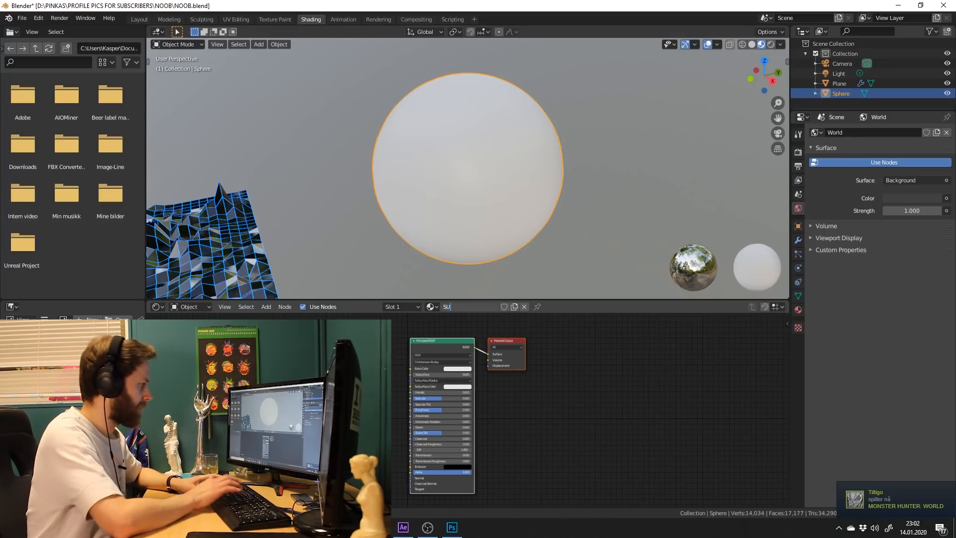
{"action": "type", "text": "N"}
{"action": "key", "text": "Return"}
{"action": "scroll", "coordinate": [437, 396], "scroll_direction": "up", "scroll_amount": 2}
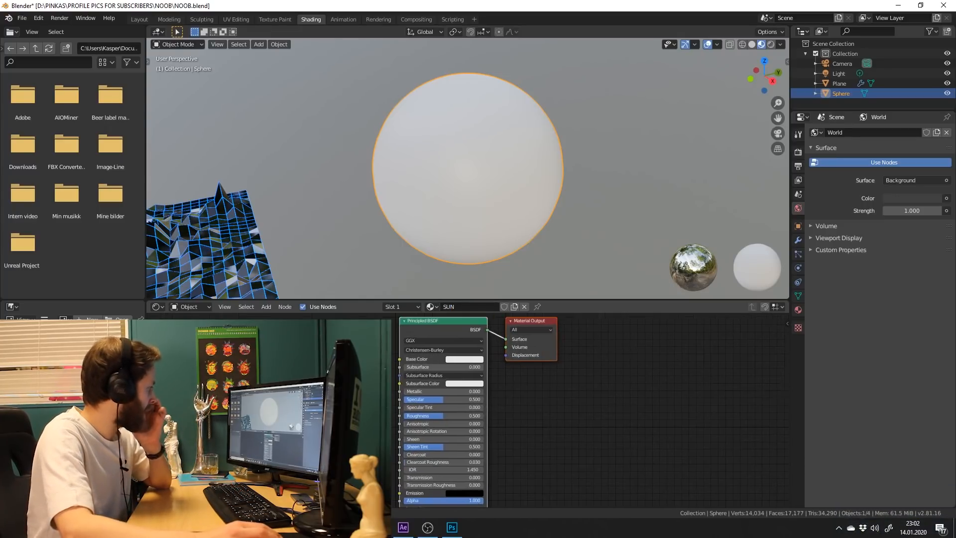
Delete the Principled BSDF node from the SUN material and make room around the Material Output.
{"action": "middle_click_drag", "start_coordinate": [349, 330], "coordinate": [376, 337]}
{"action": "left_click", "coordinate": [376, 337]}
{"action": "left_click_drag", "start_coordinate": [376, 337], "coordinate": [470, 377]}
{"action": "key", "text": "x"}
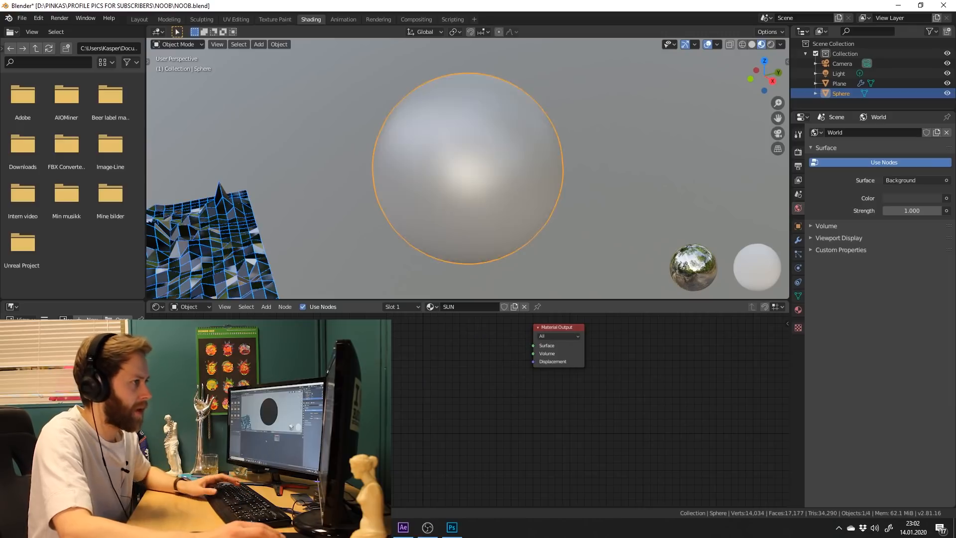
{"action": "left_click", "coordinate": [432, 307]}
{"action": "scroll", "coordinate": [468, 410], "scroll_direction": "down", "scroll_amount": 5}
{"action": "scroll", "coordinate": [468, 410], "scroll_direction": "down", "scroll_amount": 2}
{"action": "middle_click_drag", "start_coordinate": [468, 410], "coordinate": [550, 419]}
Add a Separate XYZ node to the SUN material.
{"action": "key", "text": "shift+a"}
{"action": "mouse_move", "coordinate": [353, 395]}
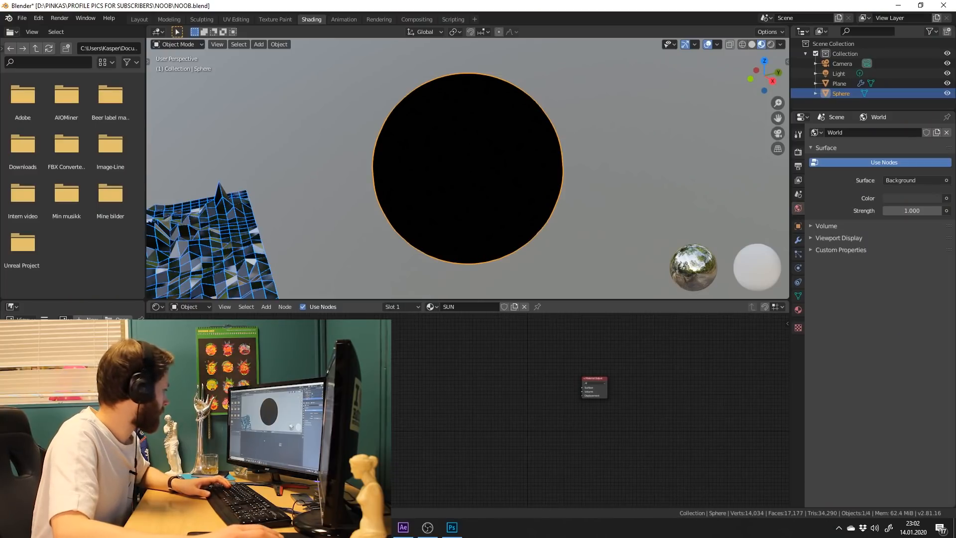
{"action": "key", "text": "shift+a"}
{"action": "left_click", "coordinate": [423, 367]}
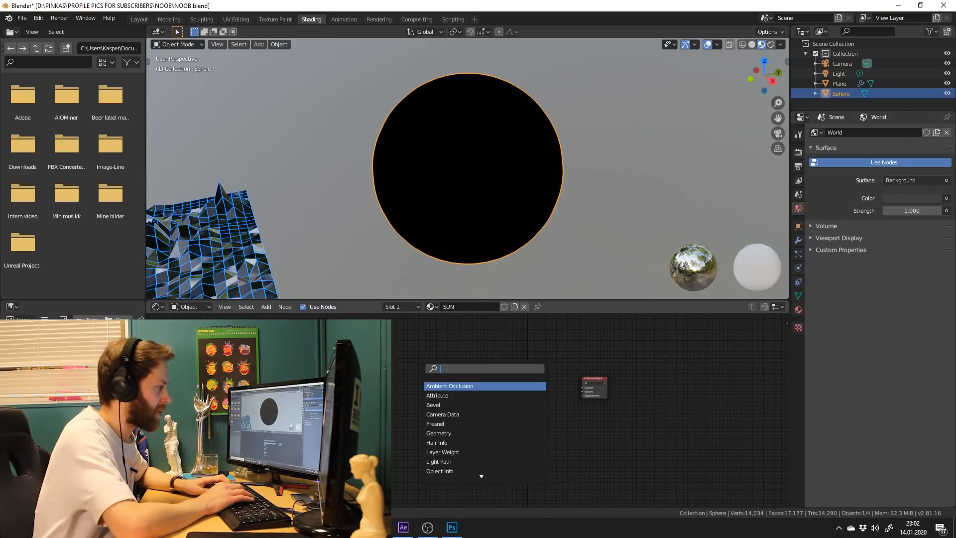
{"action": "type", "text": "seperate"}
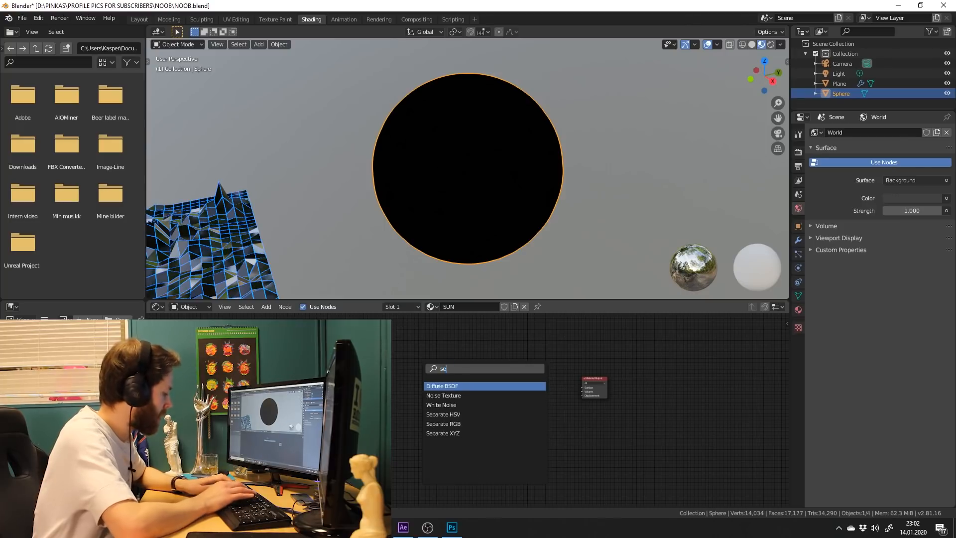
{"action": "key", "text": "BackSpace"}
{"action": "key", "text": "BackSpace"}
{"action": "key", "text": "BackSpace"}
{"action": "key", "text": "BackSpace"}
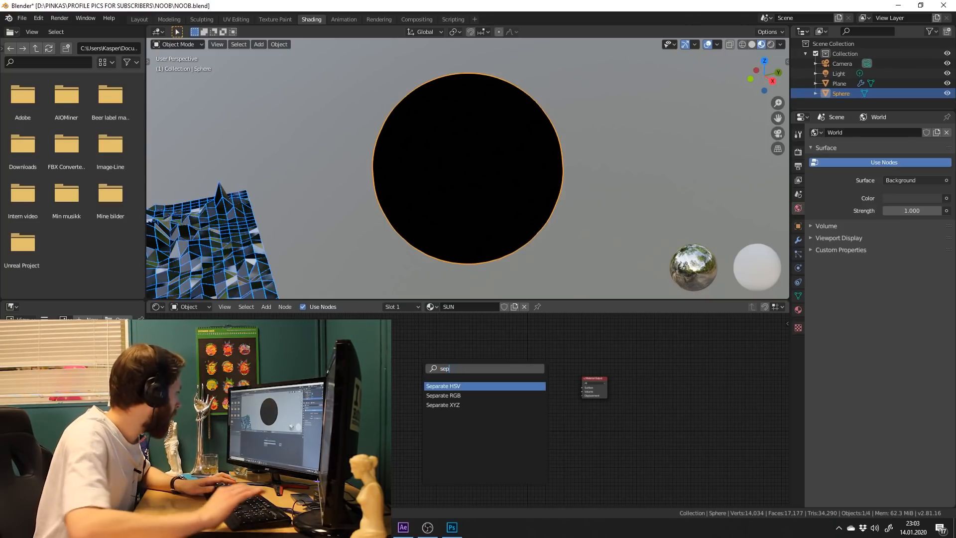
{"action": "key", "text": "Down"}
{"action": "key", "text": "Down"}
{"action": "key", "text": "Return"}
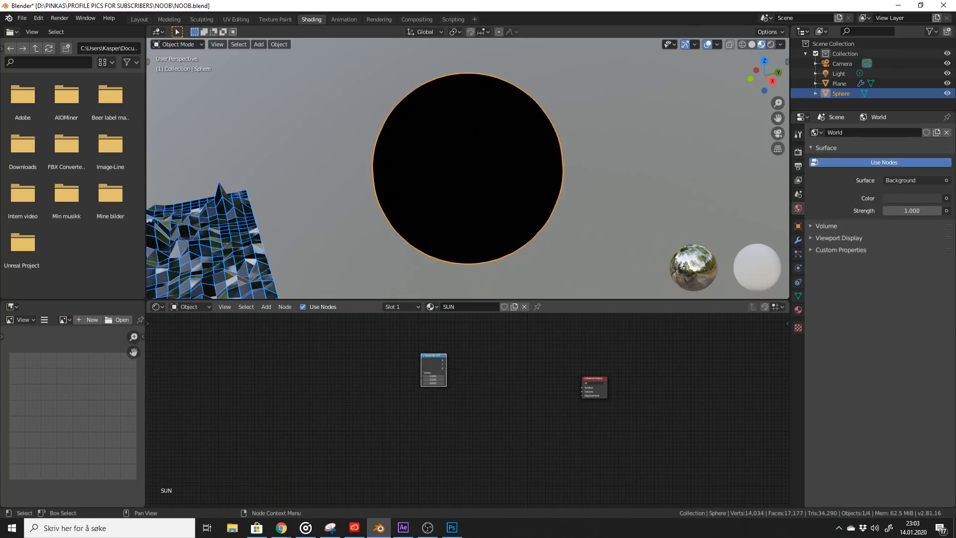
Feed the Separate XYZ node from Texture Coordinate and Mapping nodes using Generated coordinates, without the Image Texture node.
{"action": "key", "text": "ctrl+t"}
{"action": "scroll", "coordinate": [473, 405], "scroll_direction": "up", "scroll_amount": 2}
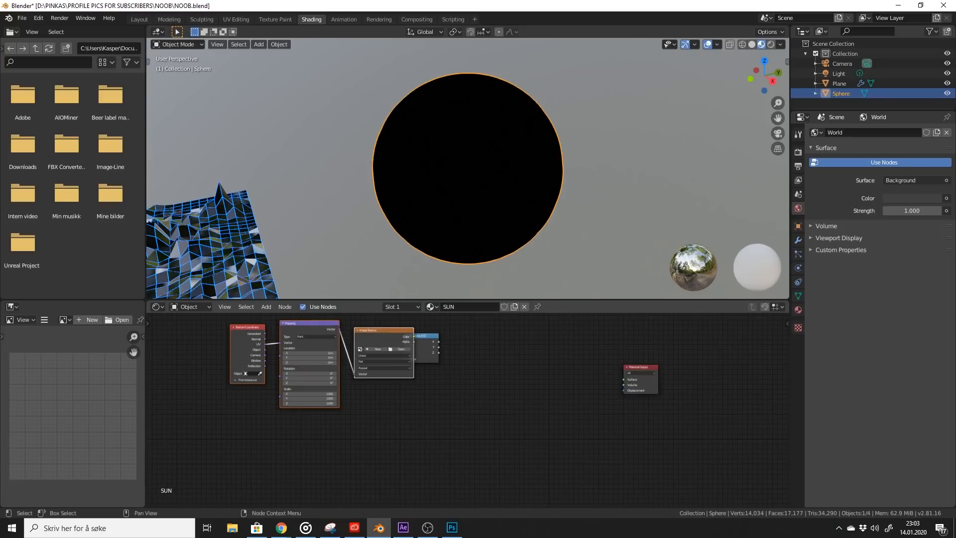
{"action": "key", "text": "x"}
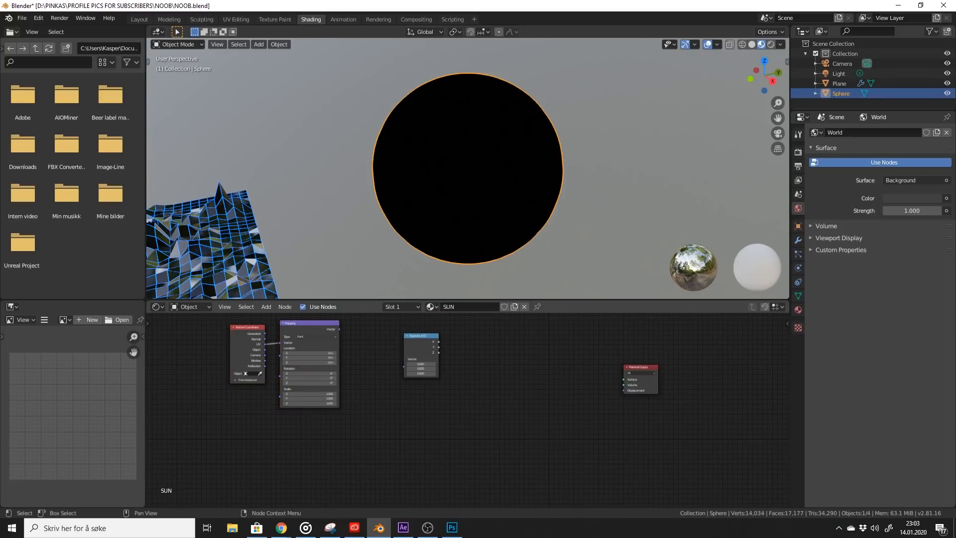
{"action": "left_click_drag", "start_coordinate": [339, 329], "coordinate": [404, 359]}
{"action": "left_click_drag", "start_coordinate": [265, 334], "coordinate": [280, 342]}
{"action": "middle_click_drag", "start_coordinate": [518, 367], "coordinate": [440, 387]}
Add a ColorRamp node and drive its factor with the Separate XYZ node's Z output.
{"action": "key", "text": "shift+a"}
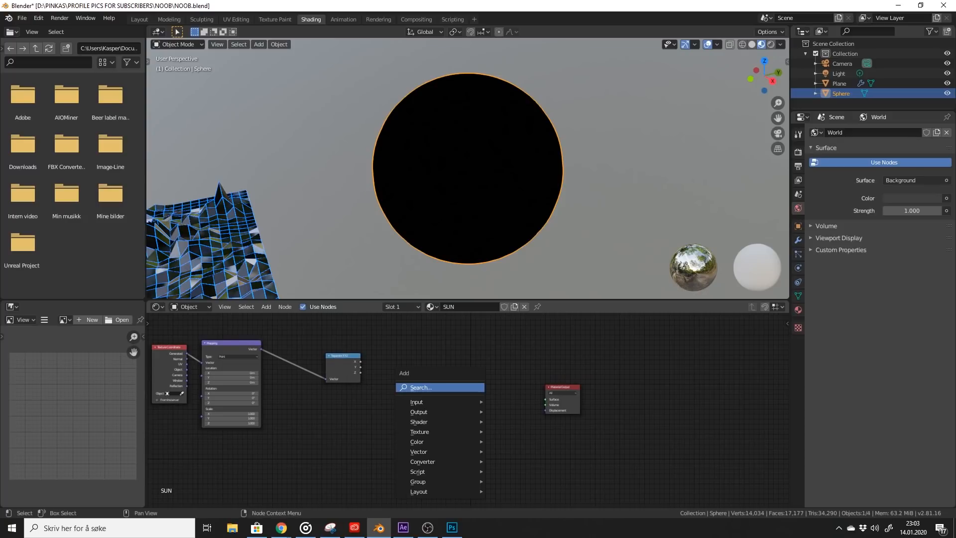
{"action": "key", "text": "Escape"}
{"action": "key", "text": "shift+a"}
{"action": "key", "text": "Return"}
{"action": "type", "text": "color"}
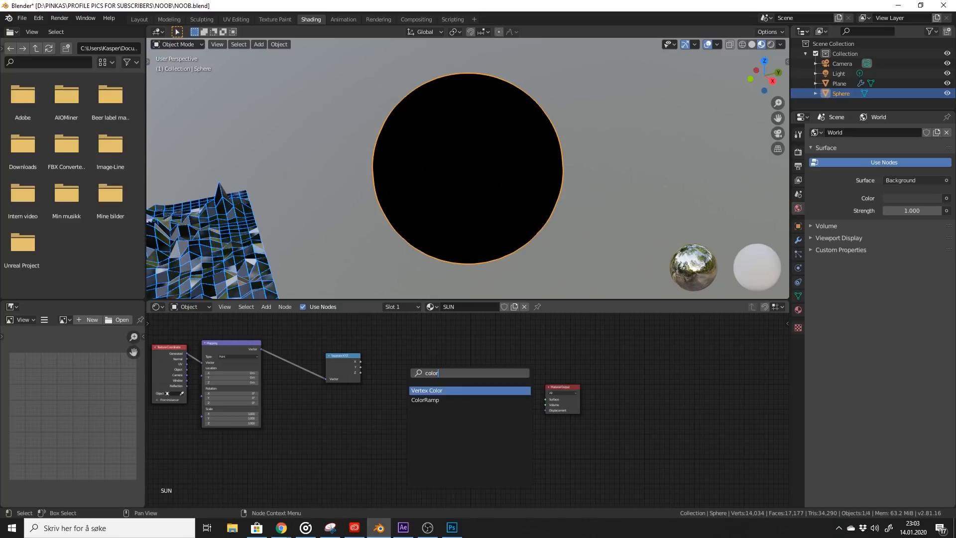
{"action": "key", "text": "Down"}
{"action": "key", "text": "Return"}
{"action": "left_click_drag", "start_coordinate": [360, 372], "coordinate": [399, 373]}
{"action": "middle_click_drag", "start_coordinate": [493, 428], "coordinate": [486, 477]}
{"action": "scroll", "coordinate": [485, 423], "scroll_direction": "up", "scroll_amount": 4}
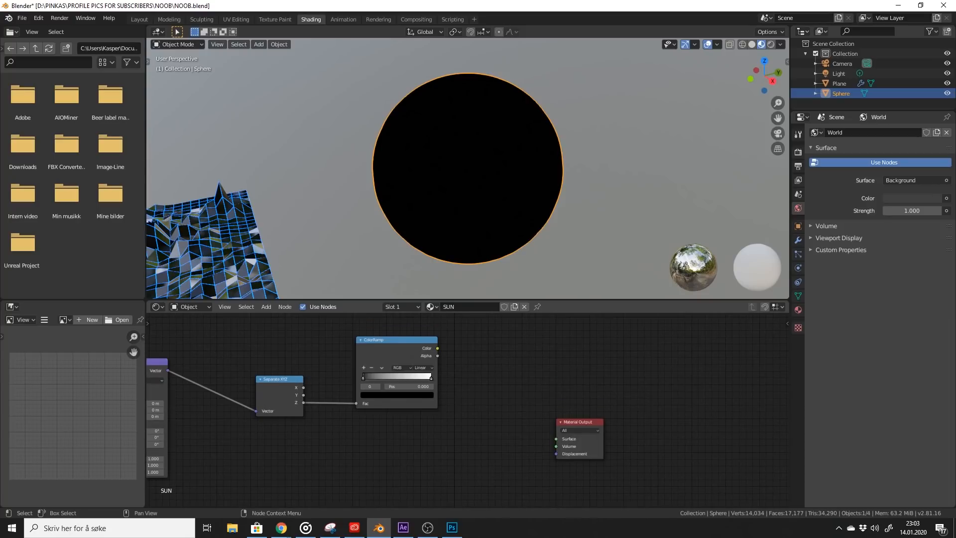
Add a Mix Shader node after the ColorRamp and move the Material Output farther along to make space.
{"action": "scroll", "coordinate": [464, 409], "scroll_direction": "down", "scroll_amount": 1}
{"action": "key", "text": "shift+a"}
{"action": "left_click", "coordinate": [481, 382]}
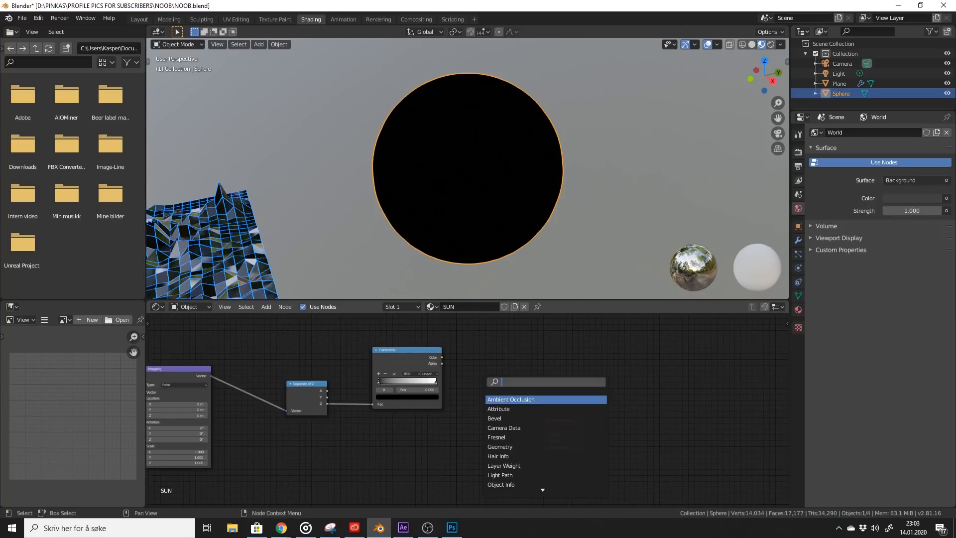
{"action": "type", "text": "mix"}
{"action": "key", "text": "Return"}
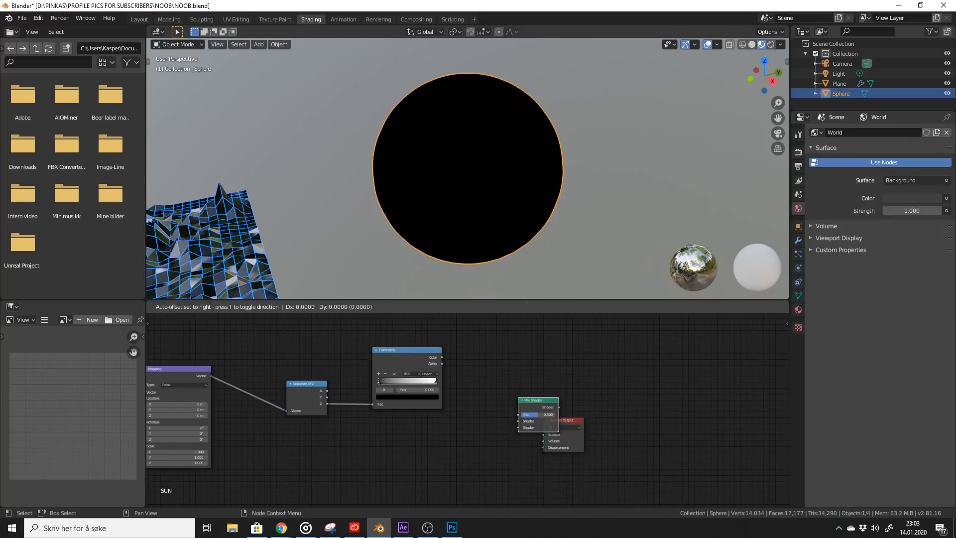
{"action": "left_click", "coordinate": [497, 400]}
{"action": "left_click_drag", "start_coordinate": [562, 422], "coordinate": [626, 397]}
{"action": "left_click", "coordinate": [582, 385]}
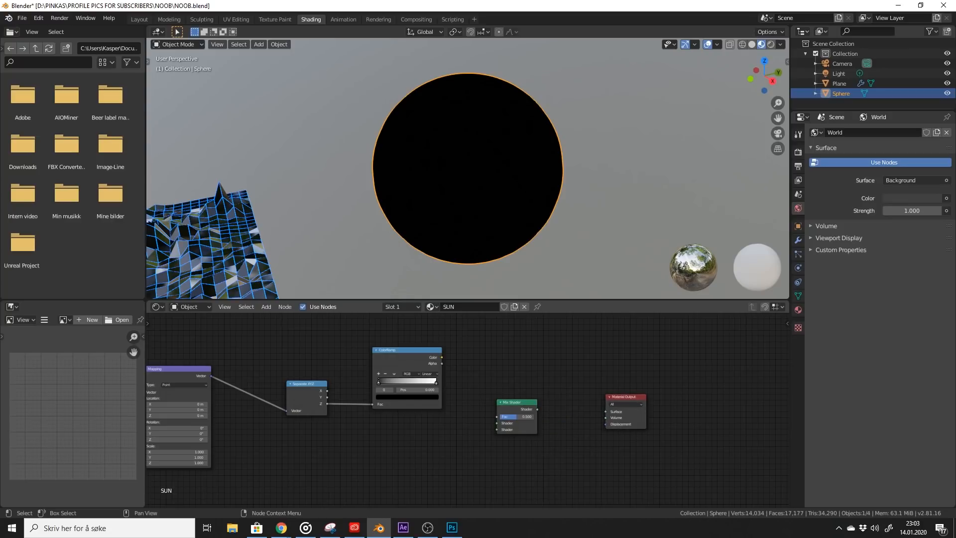
Add an Emission node beneath the ColorRamp and place a duplicate of it below.
{"action": "key", "text": "shift+a"}
{"action": "left_click", "coordinate": [395, 400]}
{"action": "type", "text": "emis"}
{"action": "key", "text": "Return"}
{"action": "left_click", "coordinate": [411, 432]}
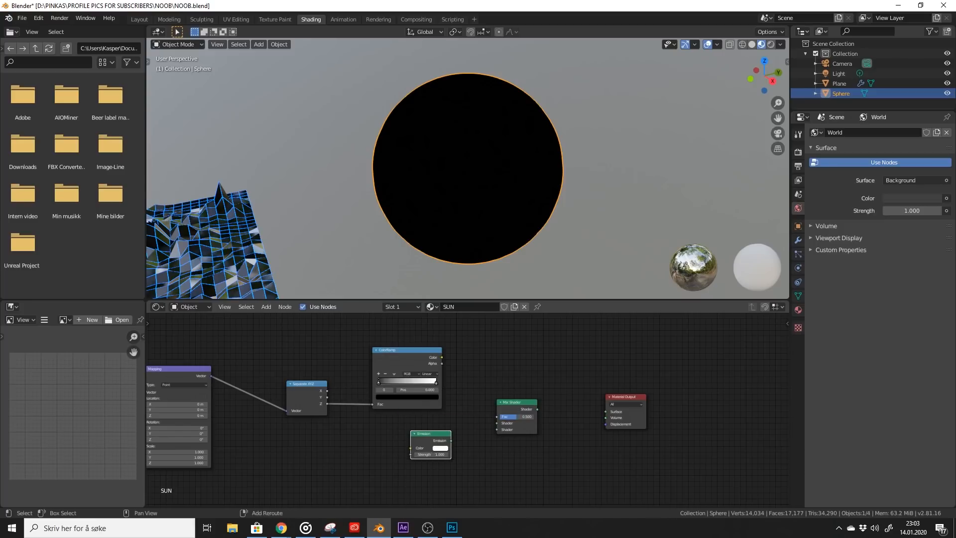
{"action": "key", "text": "shift+d"}
{"action": "left_click", "coordinate": [475, 480]}
Connect both Emission nodes and the ColorRamp color to the Mix Shader, and the Mix Shader to the Material Output surface.
{"action": "left_click_drag", "start_coordinate": [451, 440], "coordinate": [496, 423]}
{"action": "left_click_drag", "start_coordinate": [495, 476], "coordinate": [497, 429]}
{"action": "left_click_drag", "start_coordinate": [442, 357], "coordinate": [605, 411]}
Try a magenta color on the first Emission node.
{"action": "left_click", "coordinate": [440, 448]}
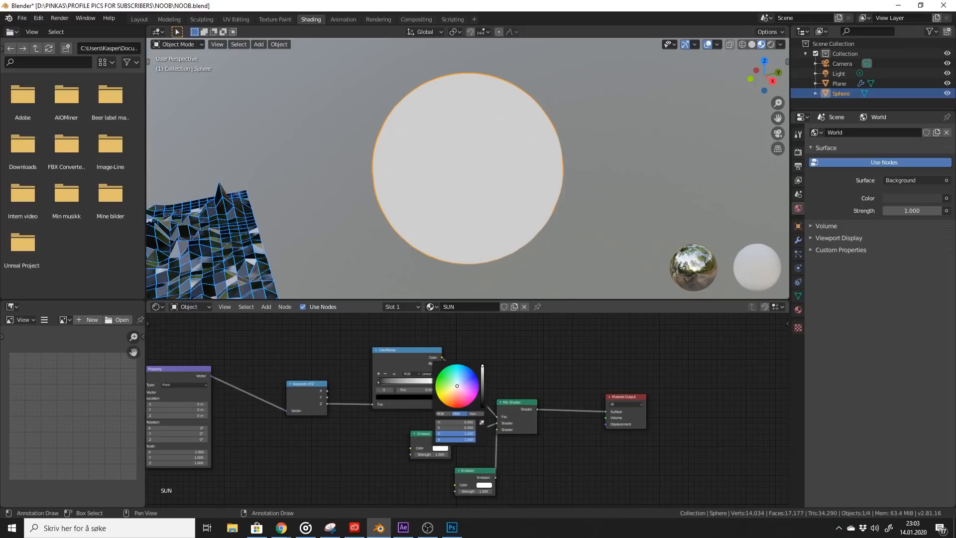
{"action": "left_click", "coordinate": [475, 391]}
{"action": "left_click", "coordinate": [484, 485]}
{"action": "left_click", "coordinate": [483, 485]}
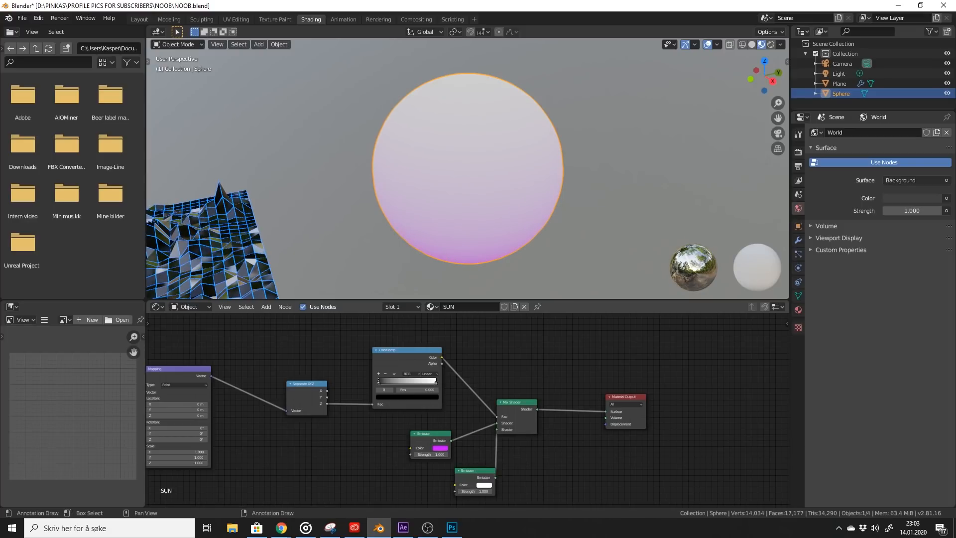
Color the first Emission node orange-red and the duplicated one yellow-orange.
{"action": "left_click", "coordinate": [440, 447]}
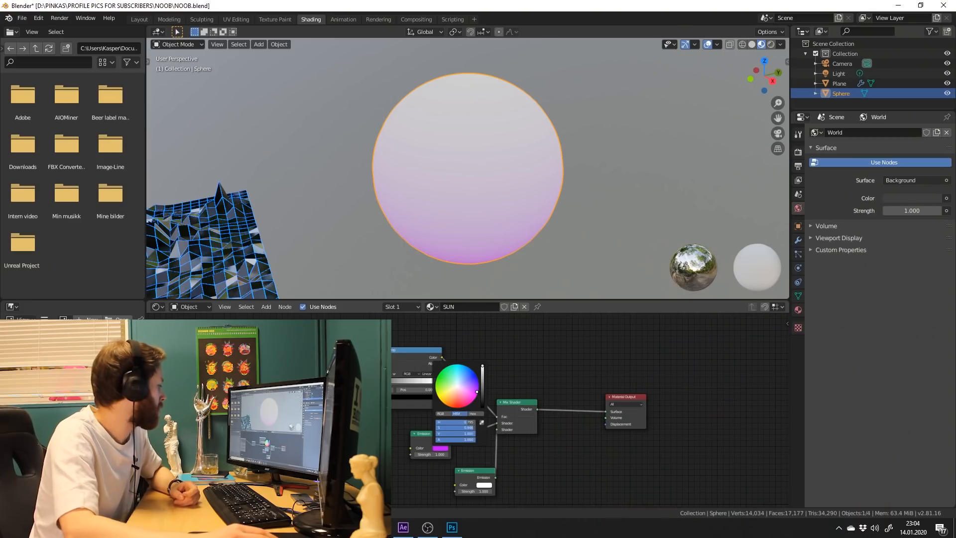
{"action": "left_click", "coordinate": [440, 447]}
{"action": "mouse_move", "coordinate": [465, 402]}
{"action": "left_mouse_down"}
{"action": "mouse_move", "coordinate": [460, 393]}
{"action": "mouse_move", "coordinate": [453, 407]}
{"action": "left_mouse_up"}
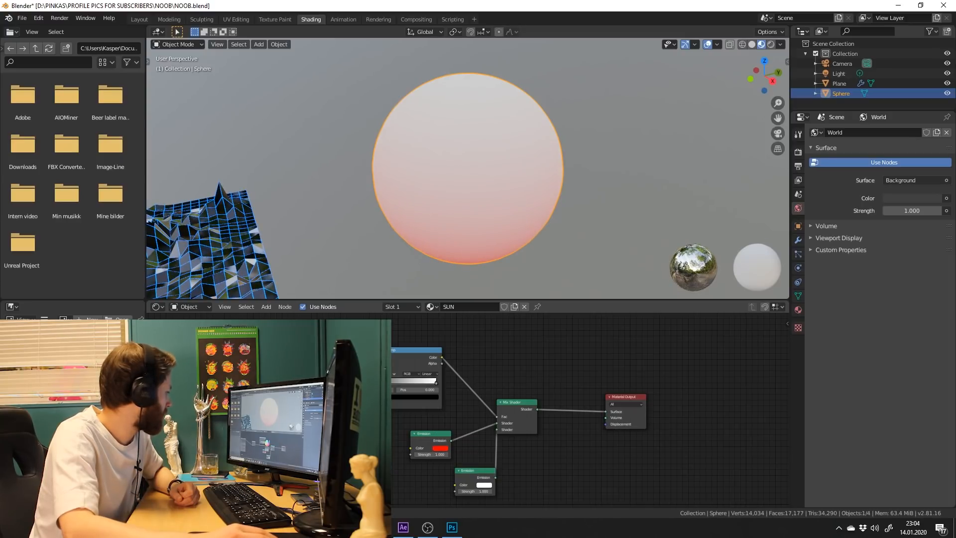
{"action": "left_click", "coordinate": [440, 448]}
{"action": "left_click_drag", "start_coordinate": [453, 408], "coordinate": [489, 441]}
{"action": "left_click", "coordinate": [484, 484]}
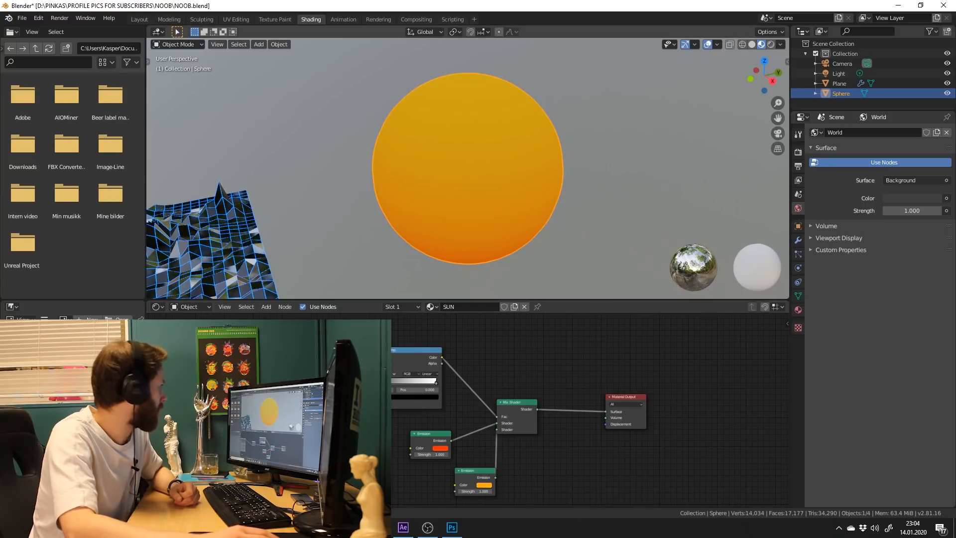
Set the orange-red emission strength to 2.000 and the yellow-orange one to 3.000 while viewing through the camera, and save.
{"action": "key", "text": "alt+a"}
{"action": "left_click", "coordinate": [777, 133]}
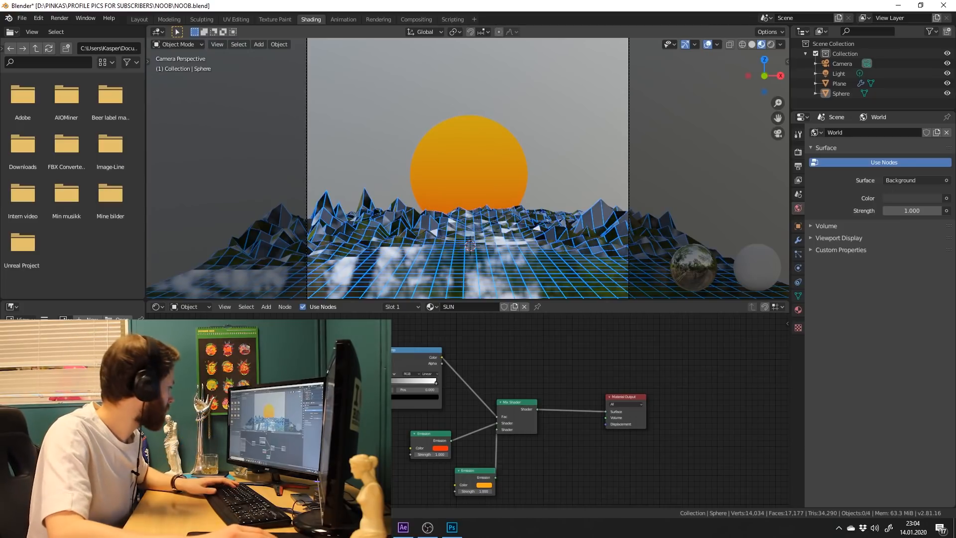
{"action": "scroll", "coordinate": [513, 448], "scroll_direction": "up", "scroll_amount": 2}
{"action": "left_click_drag", "start_coordinate": [460, 470], "coordinate": [478, 469]}
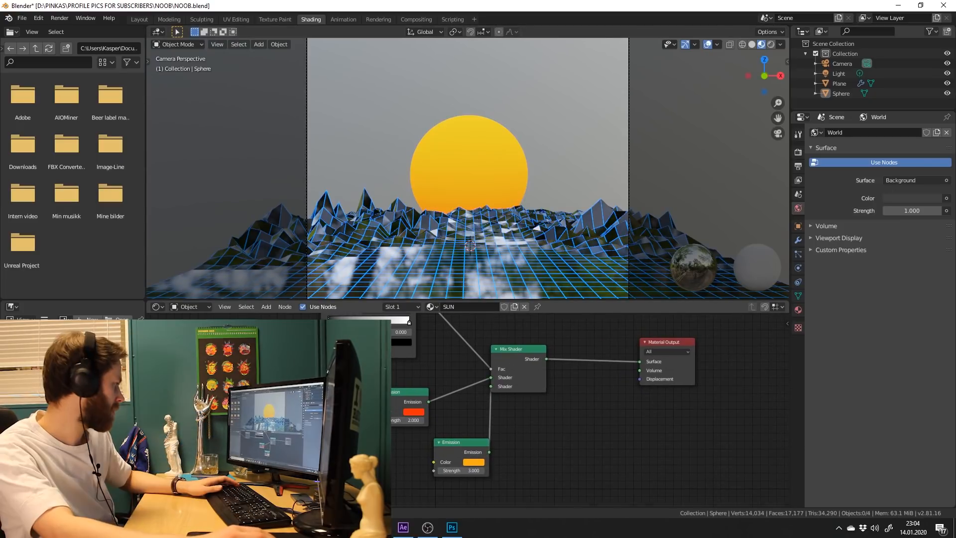
{"action": "key", "text": "ctrl+s"}
Move the ColorRamp's black stop to position 0.282.
{"action": "middle_click_drag", "start_coordinate": [597, 423], "coordinate": [617, 469]}
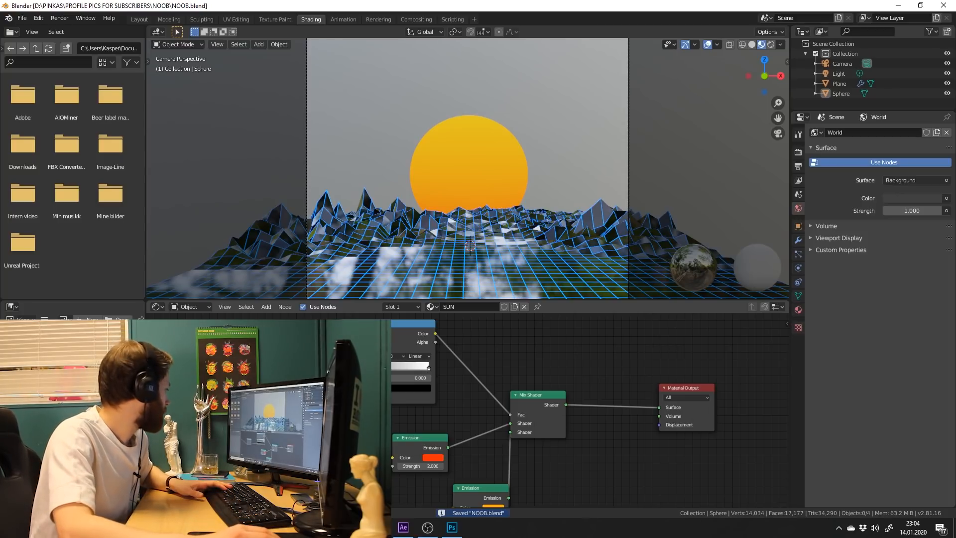
{"action": "left_click_drag", "start_coordinate": [398, 377], "coordinate": [418, 377]}
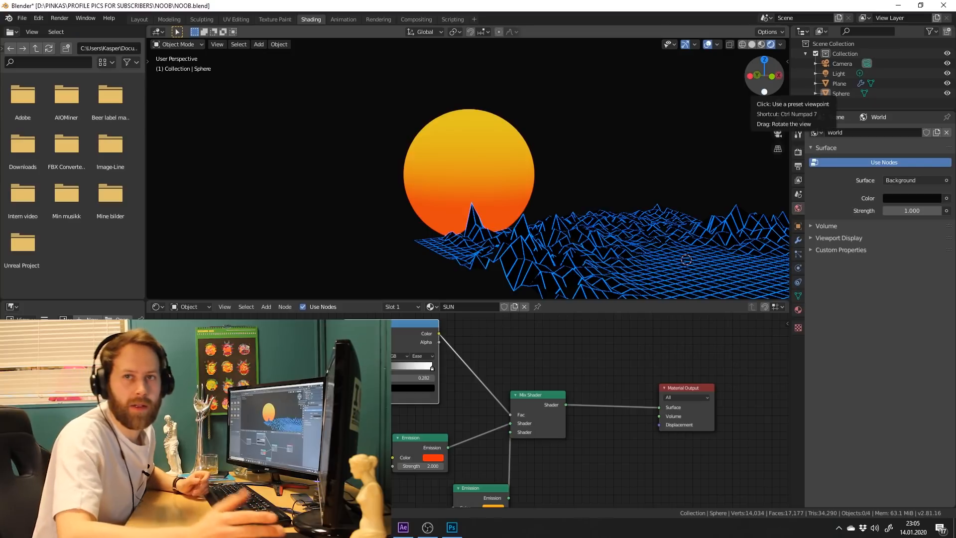
Lower the sun sphere slightly behind the mountains while viewing the scene through the camera.
{"action": "left_click_drag", "start_coordinate": [764, 87], "coordinate": [736, 84]}
{"action": "left_click", "coordinate": [777, 133]}
{"action": "key", "text": "shift+space"}
{"action": "key", "text": "g"}
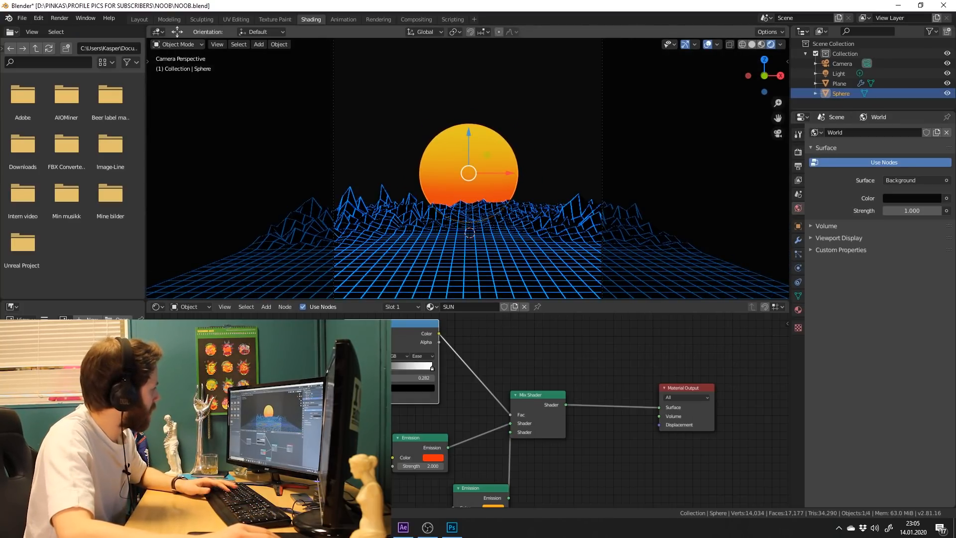
{"action": "left_click_drag", "start_coordinate": [468, 133], "coordinate": [468, 140]}
{"action": "left_click_drag", "start_coordinate": [771, 74], "coordinate": [765, 70]}
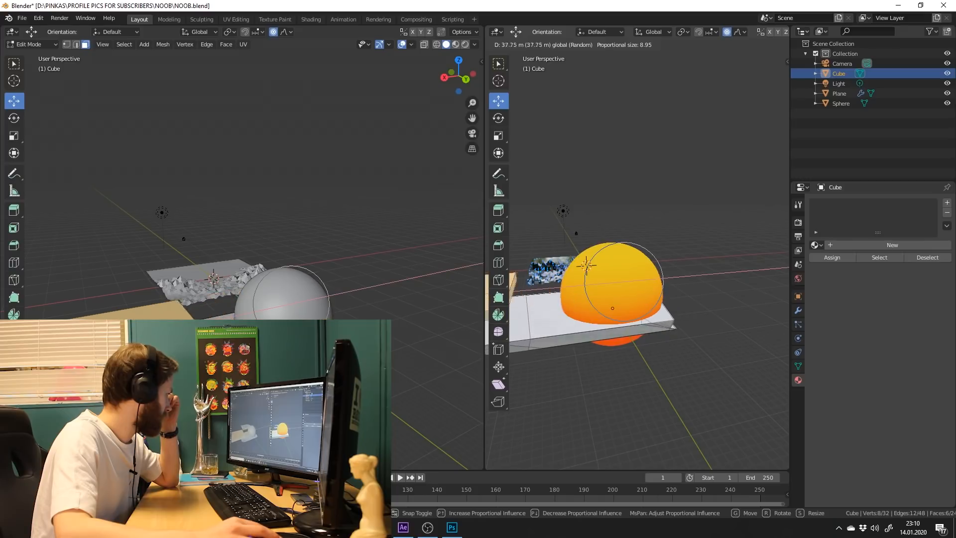
Try duplicating the slab around the sun and raising the copy 13.8 m along Z with proportional editing on.
{"action": "key", "text": "Return"}
{"action": "key", "text": "shift+d"}
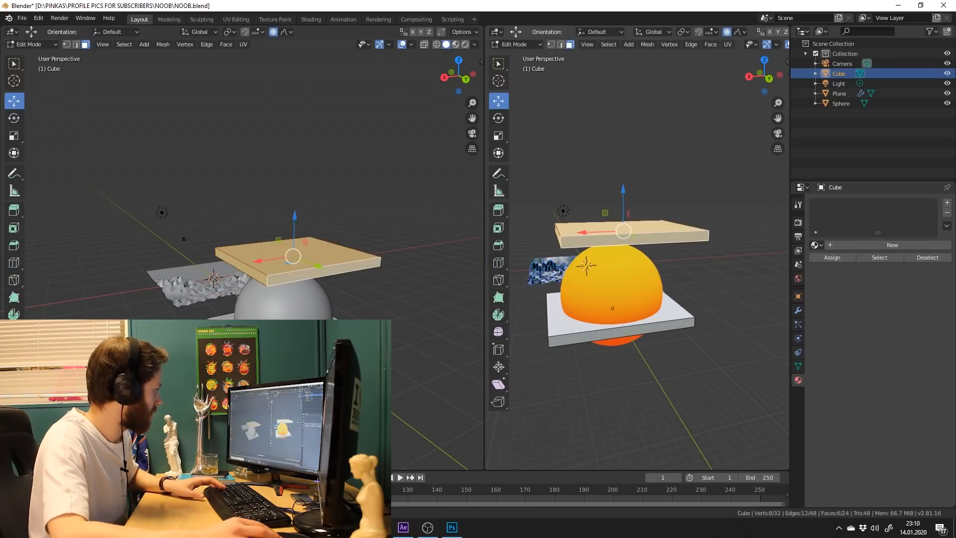
{"action": "key", "text": "Return"}
{"action": "key", "text": "g"}
{"action": "key", "text": "z"}
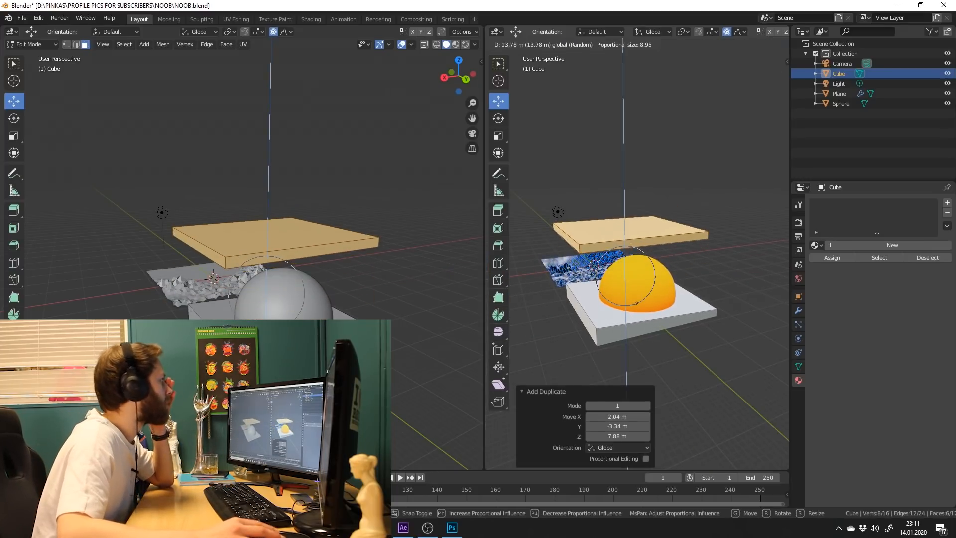
{"action": "key", "text": "Return"}
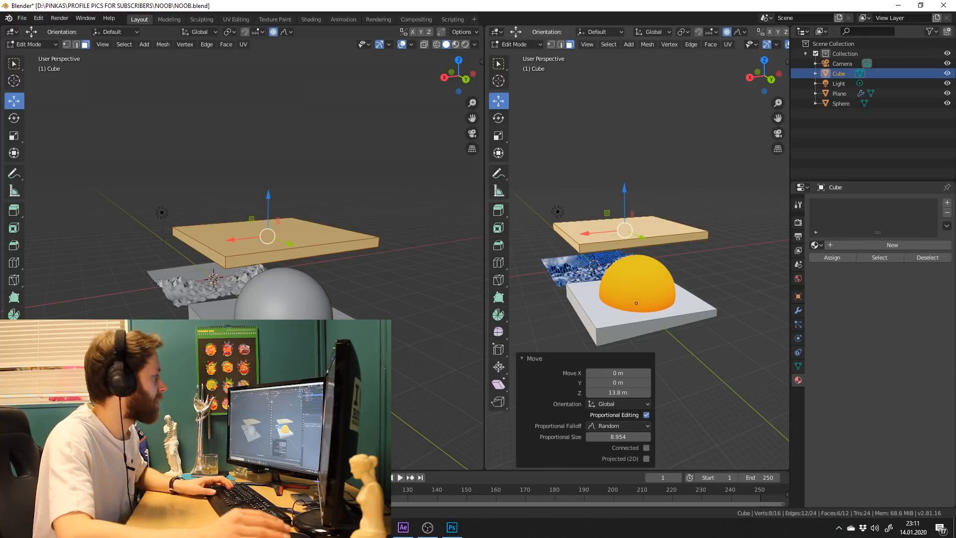
{"action": "key", "text": "ctrl+z"}
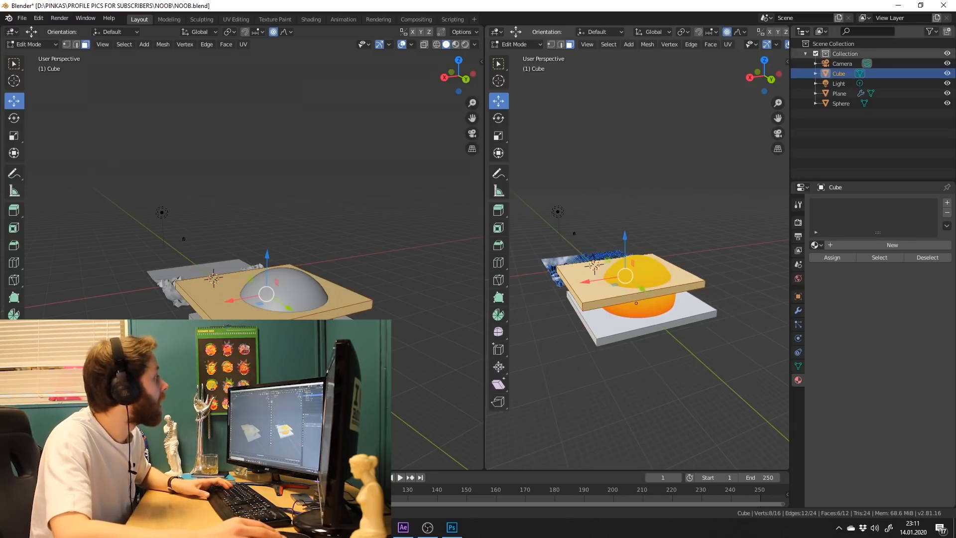
{"action": "key", "text": "ctrl+z"}
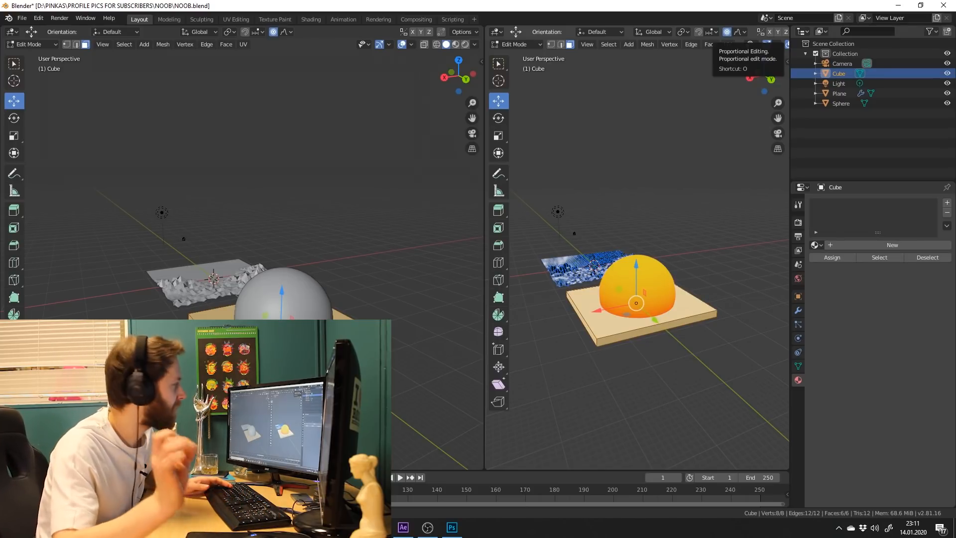
Turn off proportional editing and select the whole slab through one of its side faces.
{"action": "key", "text": "o"}
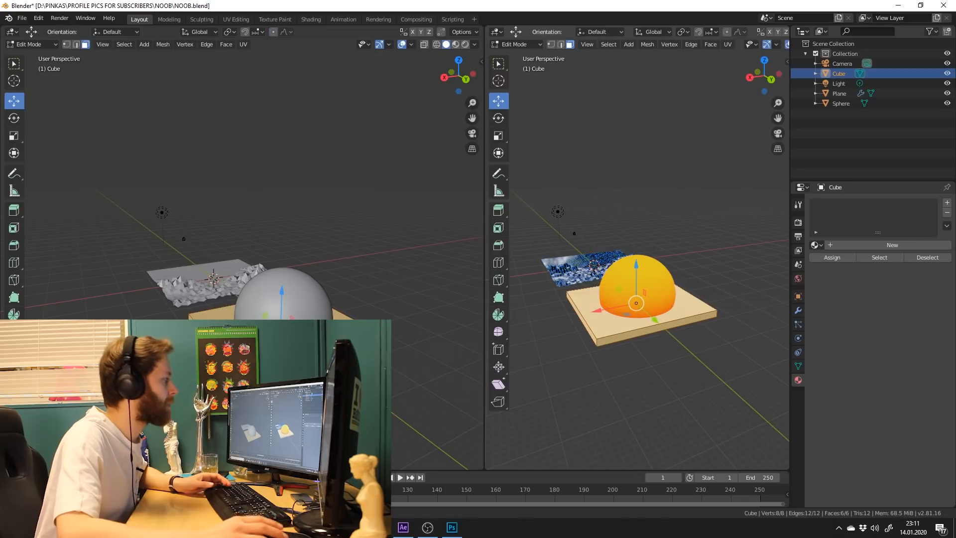
{"action": "scroll", "coordinate": [643, 259], "scroll_direction": "up", "scroll_amount": 6}
{"action": "scroll", "coordinate": [642, 259], "scroll_direction": "down", "scroll_amount": 4}
{"action": "left_click_drag", "start_coordinate": [763, 76], "coordinate": [767, 34]}
{"action": "key", "text": "alt+a"}
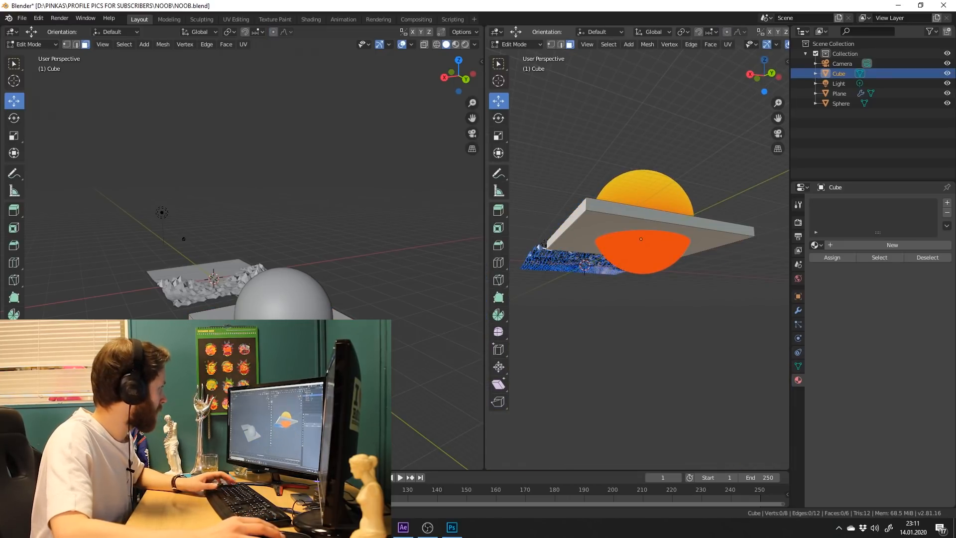
{"action": "left_click", "coordinate": [682, 219]}
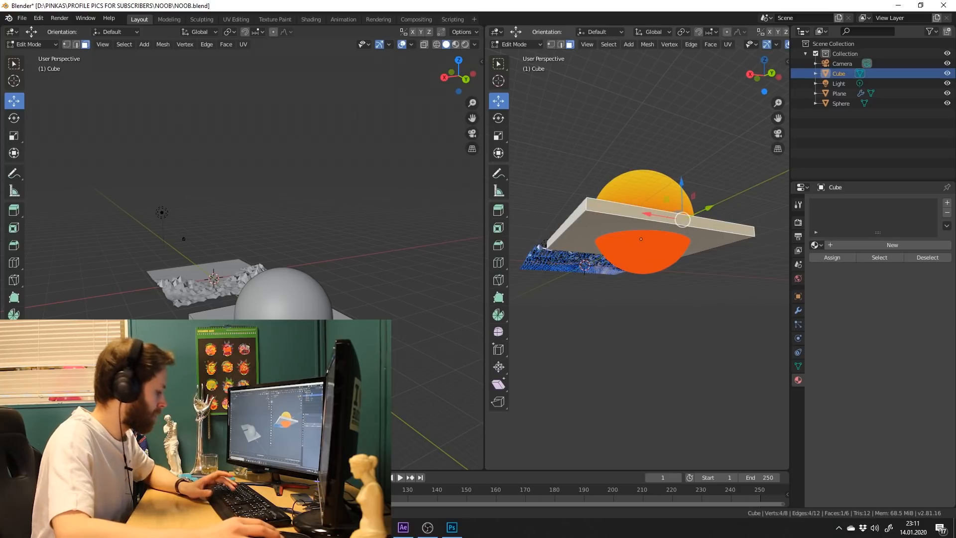
{"action": "key", "text": "ctrl+l"}
In the back orthographic view, scale the slab by 1.243 along Z.
{"action": "left_click_drag", "start_coordinate": [765, 57], "coordinate": [770, 80]}
{"action": "left_click", "coordinate": [769, 79]}
{"action": "middle_click_drag", "start_coordinate": [597, 224], "coordinate": [669, 208], "text": "shift"}
{"action": "left_click", "coordinate": [498, 135]}
{"action": "left_click_drag", "start_coordinate": [607, 221], "coordinate": [608, 214]}
{"action": "key", "text": "ctrl+z"}
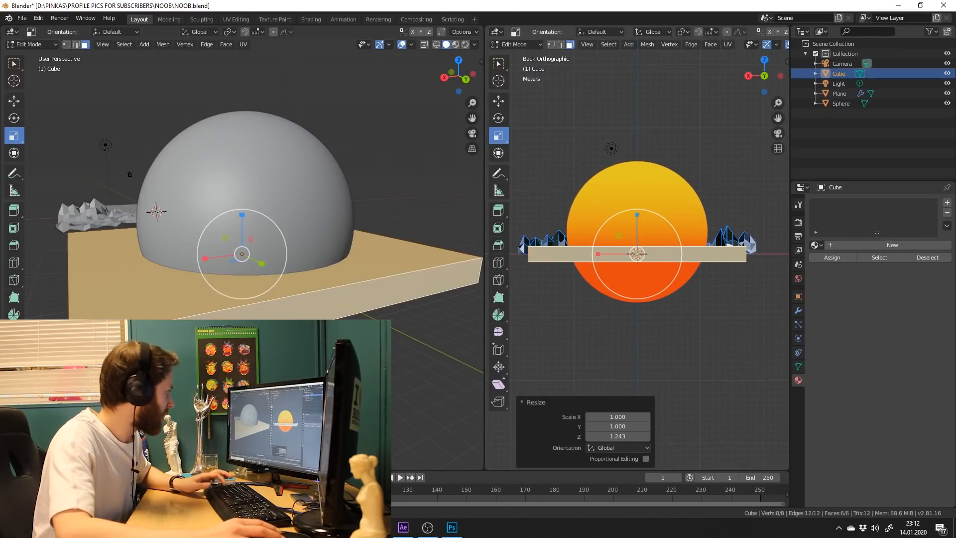
Duplicate the slab, raise the copy about 4.3 m along Z and scale it by 0.790 along Z.
{"action": "key", "text": "shift+space"}
{"action": "key", "text": "g"}
{"action": "key", "text": "shift+d"}
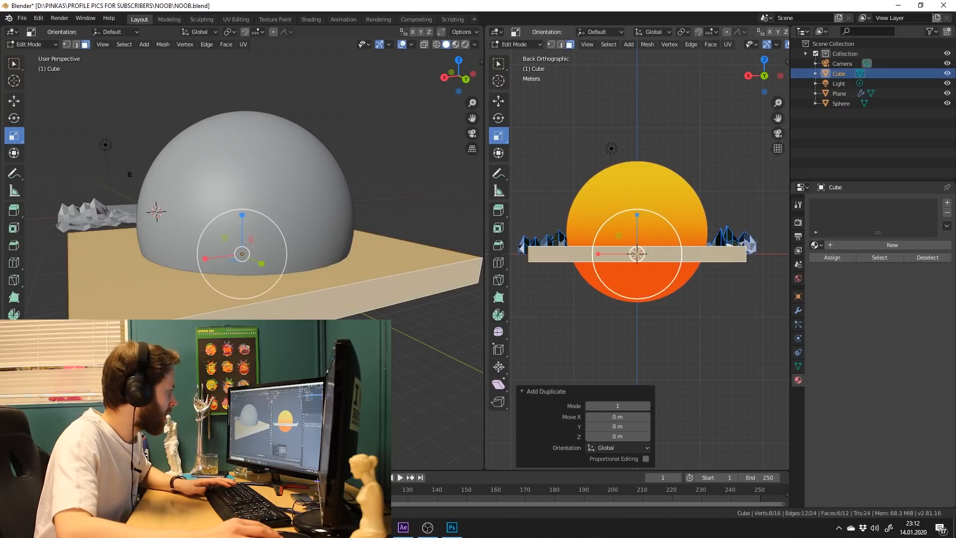
{"action": "key", "text": "Escape"}
{"action": "key", "text": "g"}
{"action": "key", "text": "z"}
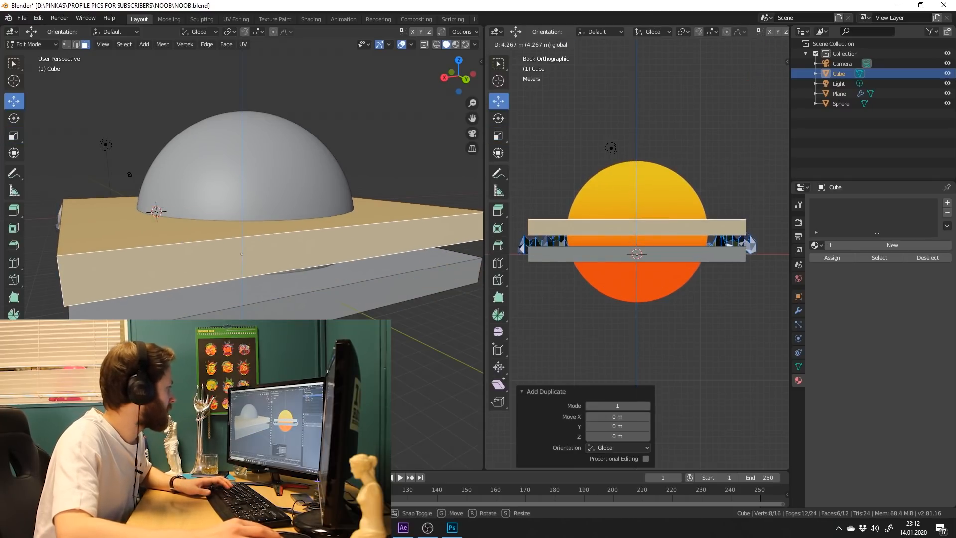
{"action": "left_click_drag", "start_coordinate": [637, 188], "coordinate": [637, 196]}
{"action": "key", "text": "shift+space"}
{"action": "key", "text": "s"}
Duplicate the upper slab, place the copy above it as a third bar and make it thinner along Z.
{"action": "key", "text": "shift+d"}
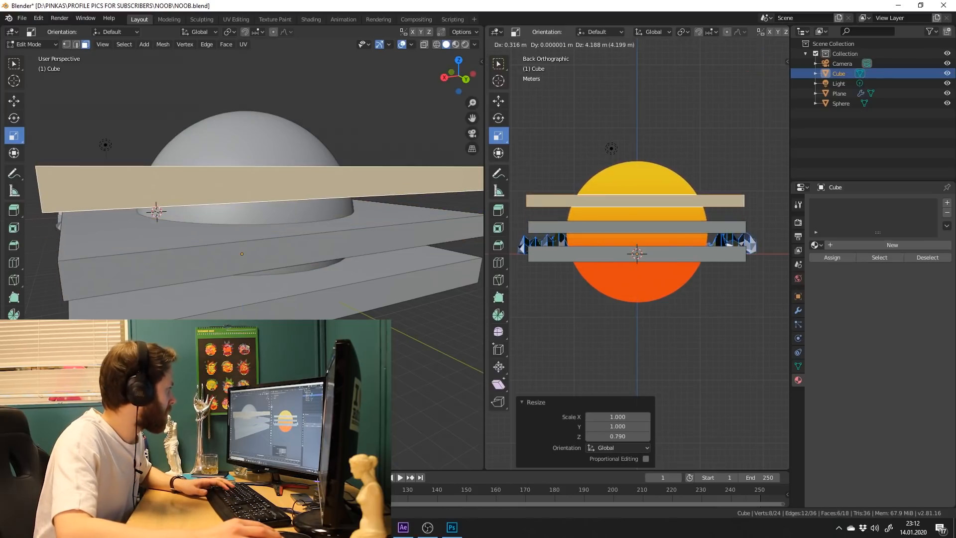
{"action": "key", "text": "Escape"}
{"action": "key", "text": "shift+space"}
{"action": "key", "text": "g"}
{"action": "left_click_drag", "start_coordinate": [637, 188], "coordinate": [637, 162]}
{"action": "key", "text": "shift+space"}
{"action": "key", "text": "s"}
Add a fourth, still thinner copy of the slab above the third one.
{"action": "key", "text": "shift+d"}
{"action": "key", "text": "Escape"}
{"action": "key", "text": "shift+space"}
{"action": "key", "text": "g"}
{"action": "key", "text": "shift+space"}
{"action": "key", "text": "s"}
{"action": "key", "text": "ctrl+z"}
Move all four slabs down along Z by a little over 1 m.
{"action": "key", "text": "alt+a"}
{"action": "left_click", "coordinate": [638, 186]}
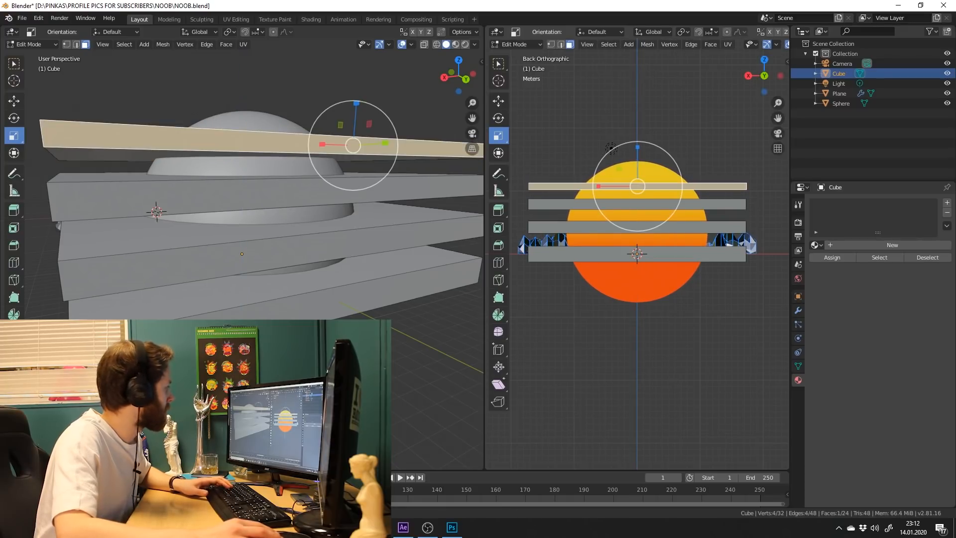
{"action": "key", "text": "ctrl+l"}
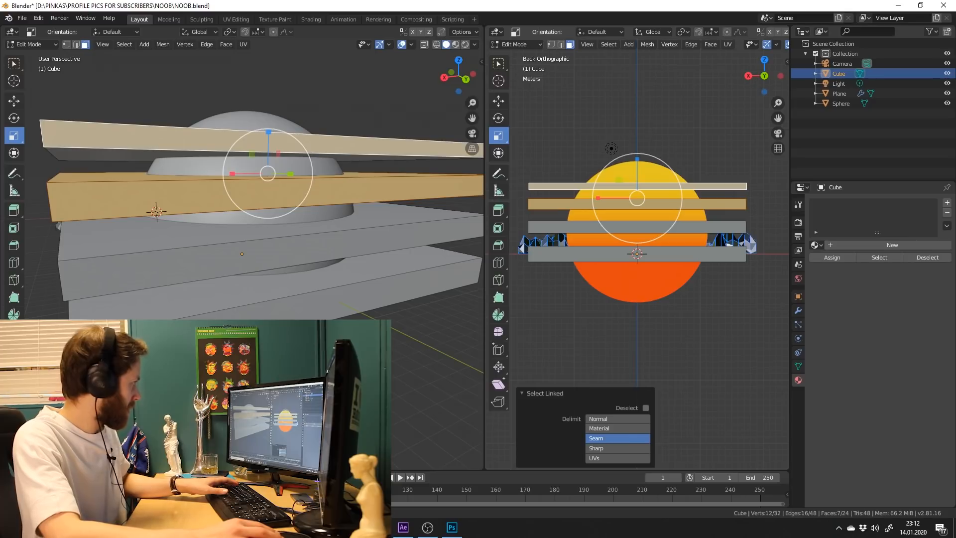
{"action": "key", "text": "a"}
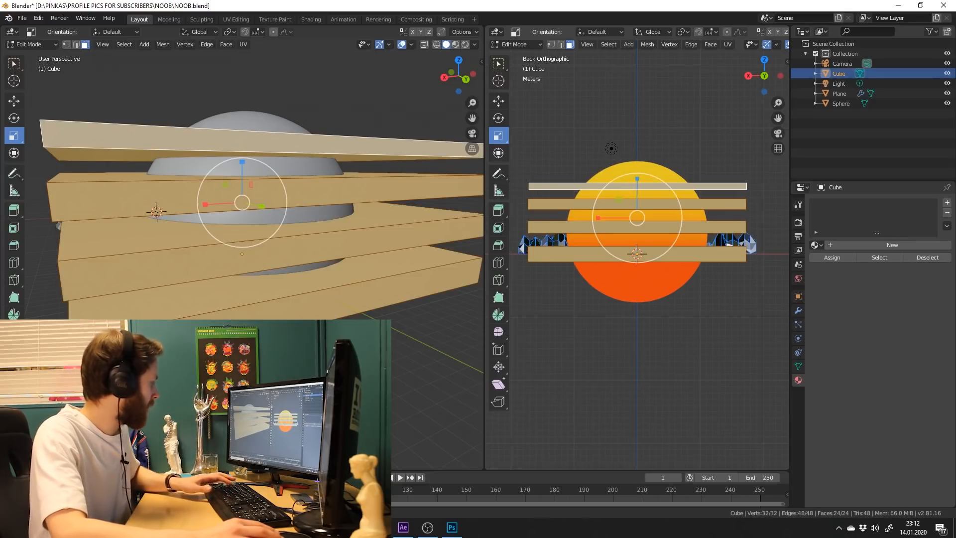
{"action": "key", "text": "shift+space"}
{"action": "key", "text": "g"}
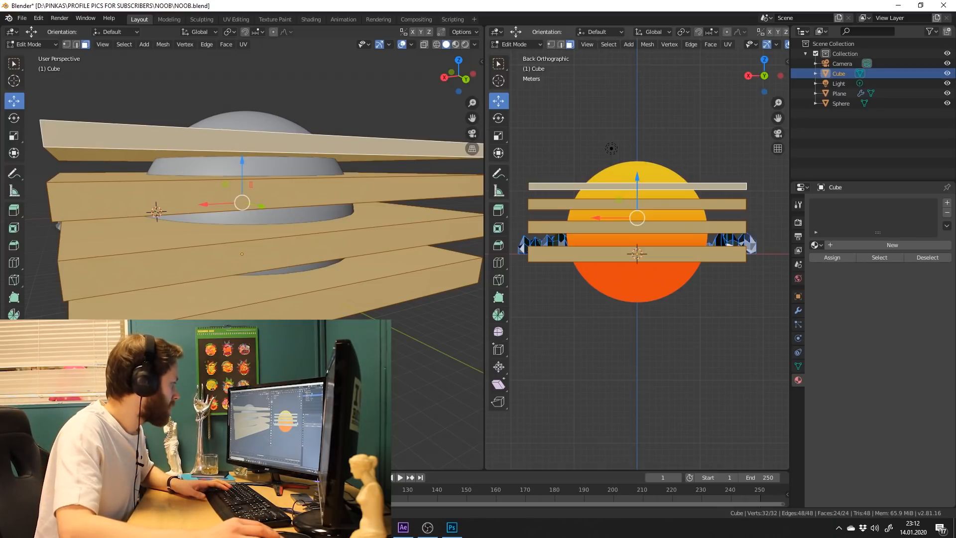
{"action": "key", "text": "g"}
{"action": "key", "text": "z"}
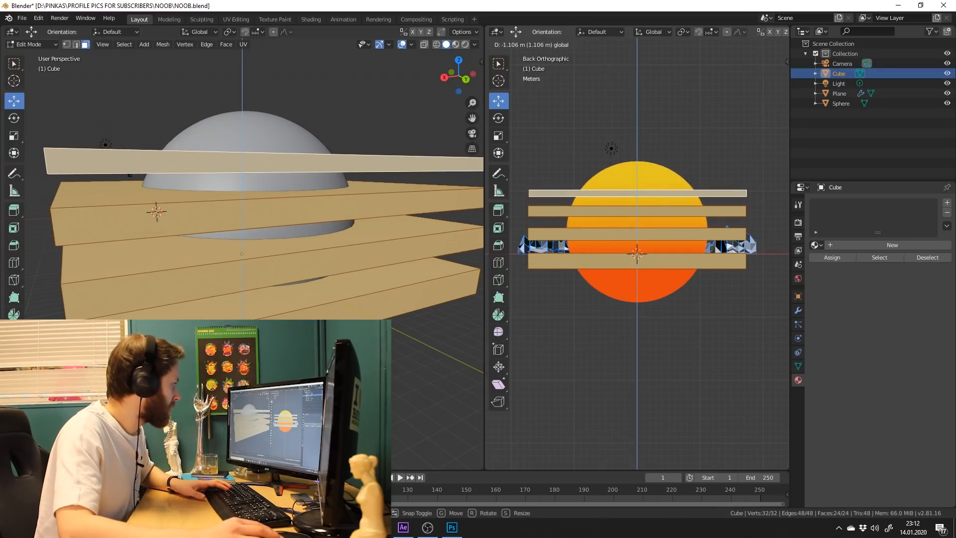
{"action": "key", "text": "Return"}
{"action": "key", "text": "alt+a"}
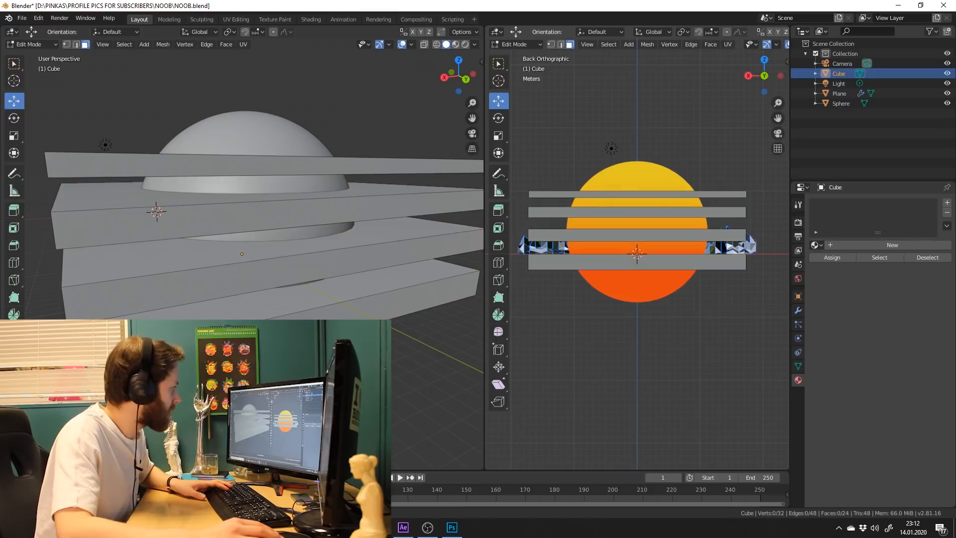
Move only the three lower slabs about 0.4 m down along Z and return to Object Mode.
{"action": "key", "text": "Tab"}
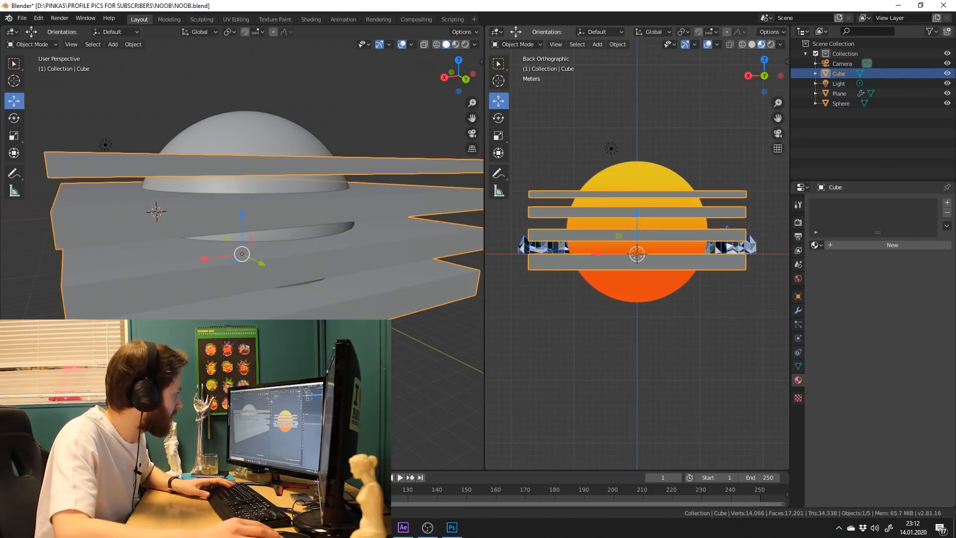
{"action": "key", "text": "alt+a"}
{"action": "left_click", "coordinate": [636, 262]}
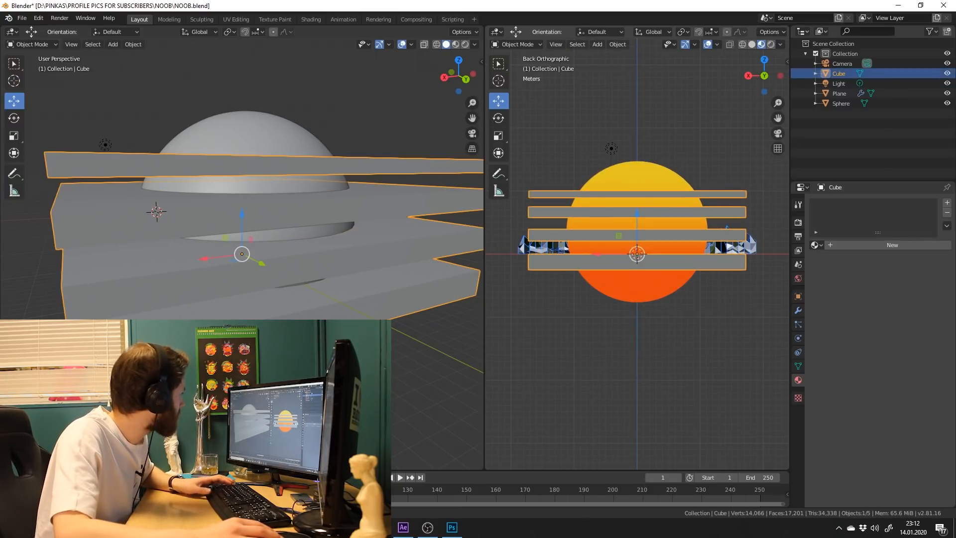
{"action": "key", "text": "Tab"}
{"action": "left_click", "coordinate": [637, 193]}
{"action": "key", "text": "a"}
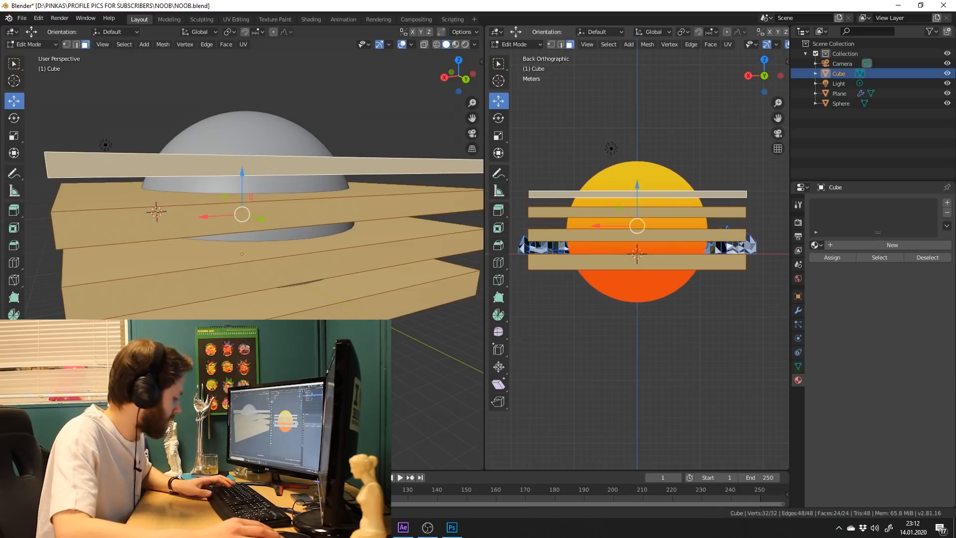
{"action": "key", "text": "shift+l"}
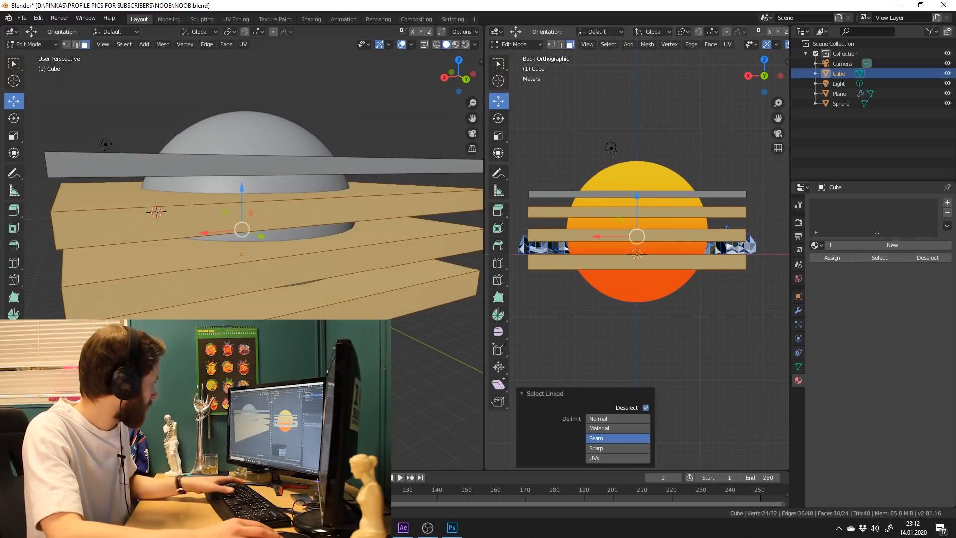
{"action": "key", "text": "g"}
{"action": "key", "text": "z"}
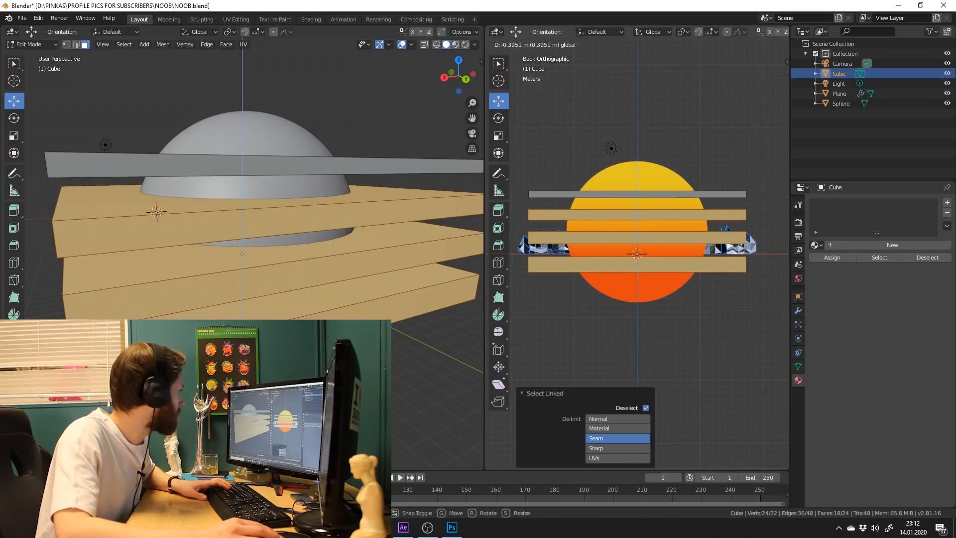
{"action": "key", "text": "Return"}
{"action": "key", "text": "Tab"}
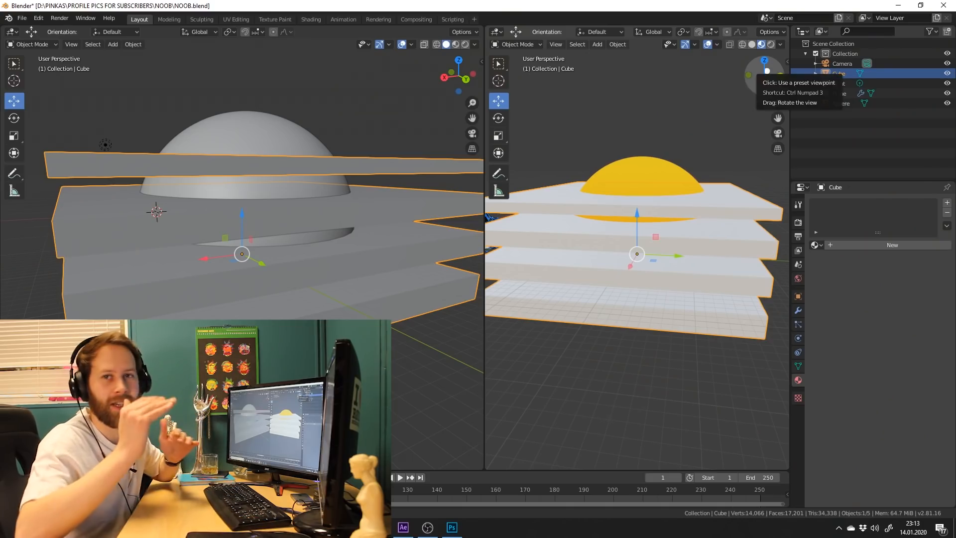
Add a Boolean modifier to the sun sphere, set to Difference with the Cube slabs as its object.
{"action": "left_click_drag", "start_coordinate": [766, 71], "coordinate": [774, 69]}
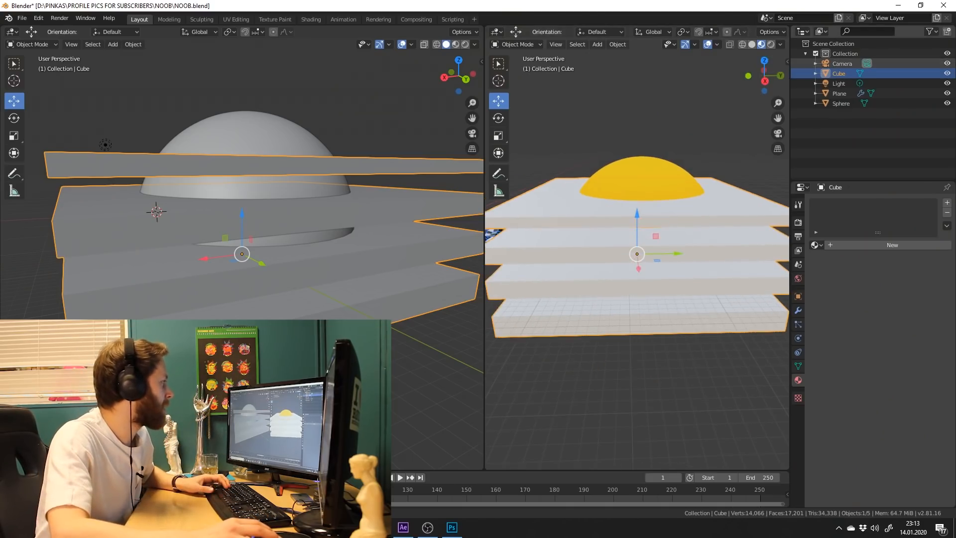
{"action": "left_click", "coordinate": [648, 182]}
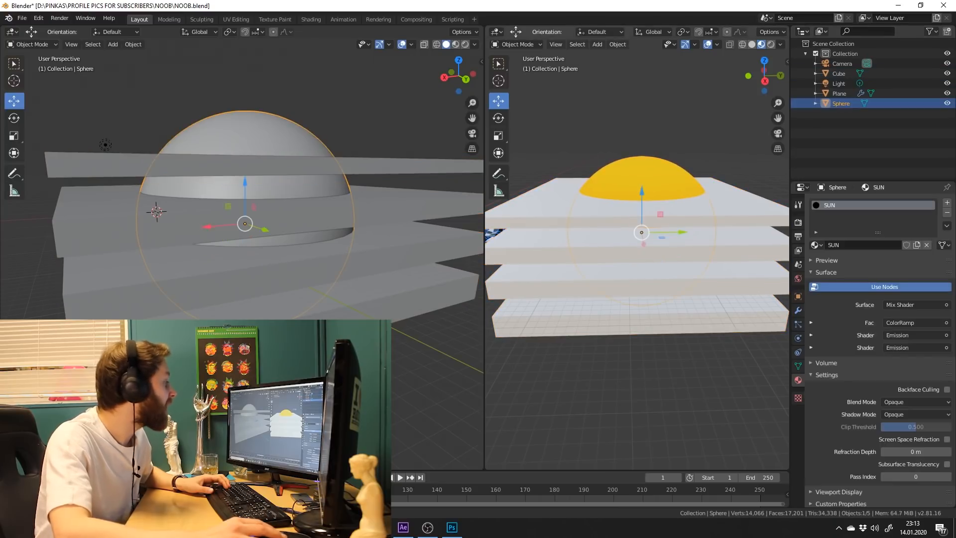
{"action": "left_click", "coordinate": [797, 310]}
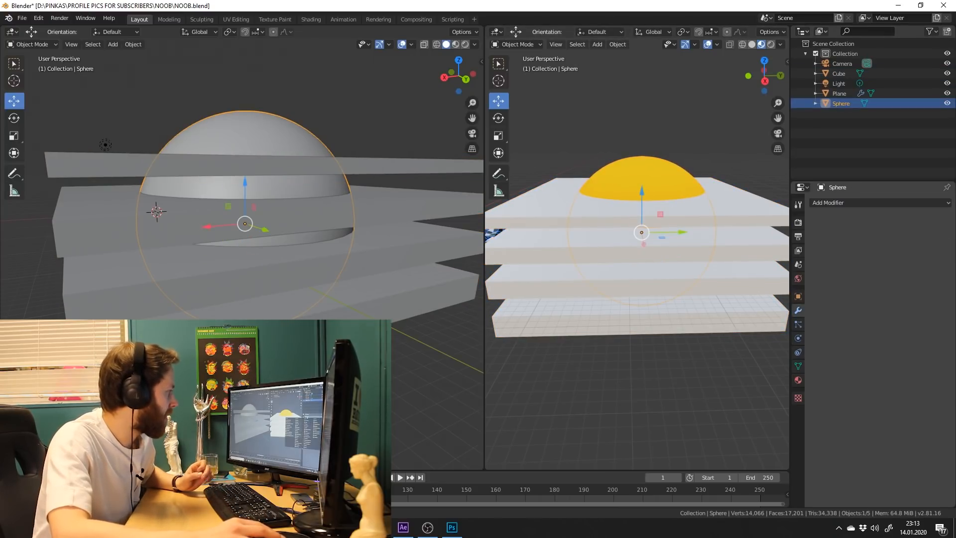
{"action": "left_click", "coordinate": [878, 203]}
{"action": "left_click", "coordinate": [752, 247]}
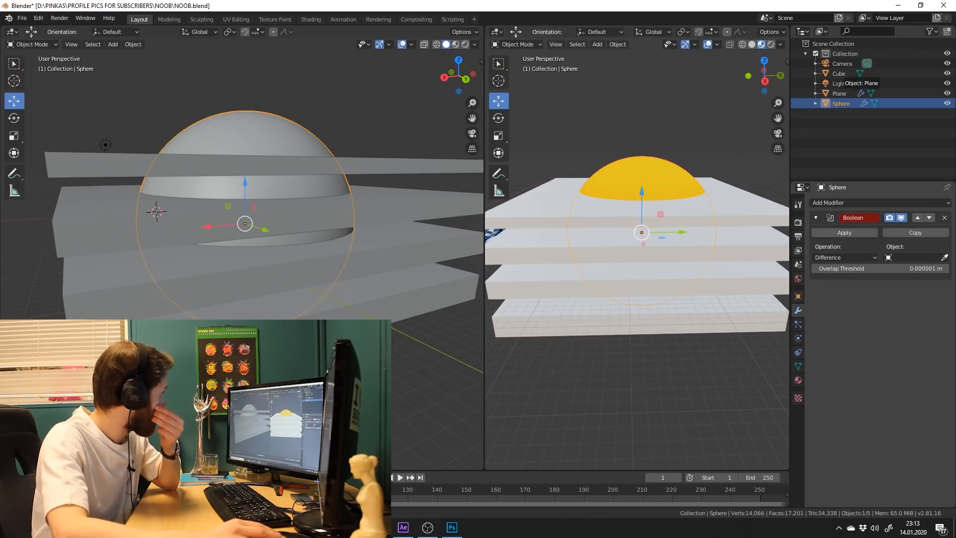
{"action": "left_click", "coordinate": [847, 74]}
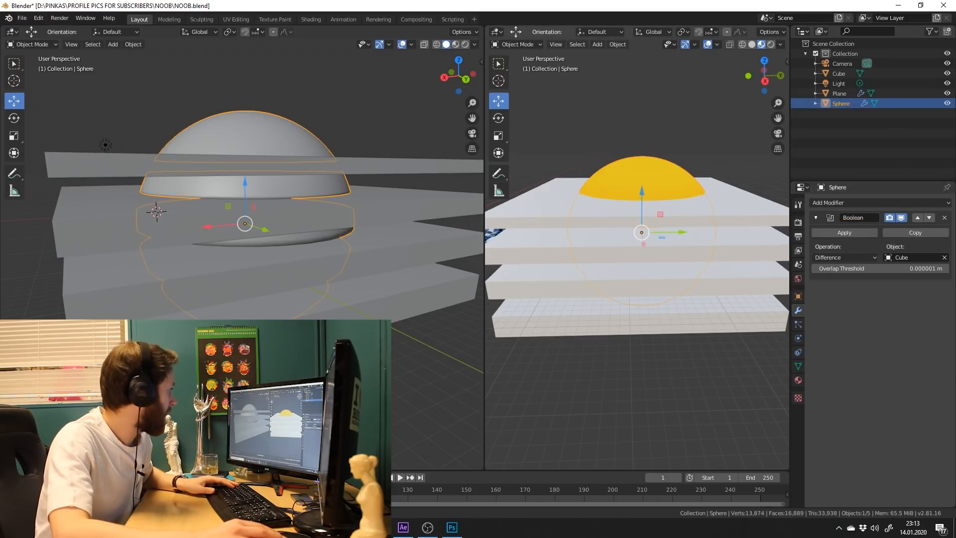
Apply the Boolean modifier on the sun sphere.
{"action": "left_click_drag", "start_coordinate": [765, 76], "coordinate": [736, 75]}
{"action": "left_click", "coordinate": [839, 73]}
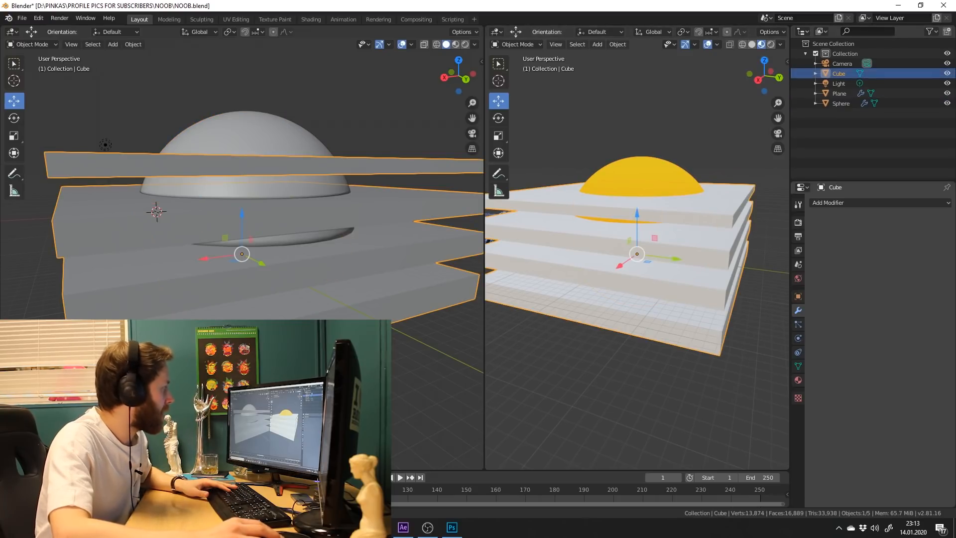
{"action": "left_click", "coordinate": [841, 104]}
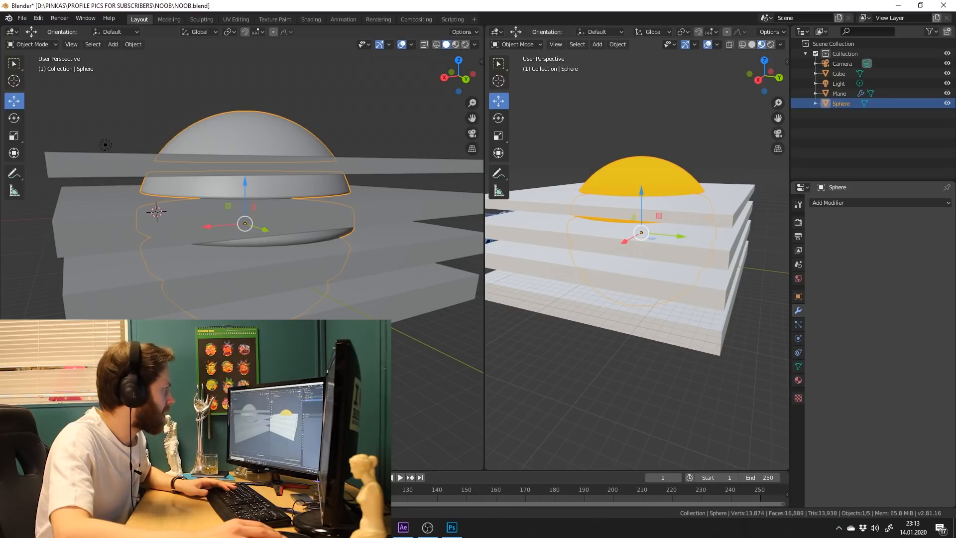
Move the Cube slabs 56.4 m along Y, away from the sliced sun.
{"action": "left_click", "coordinate": [840, 74]}
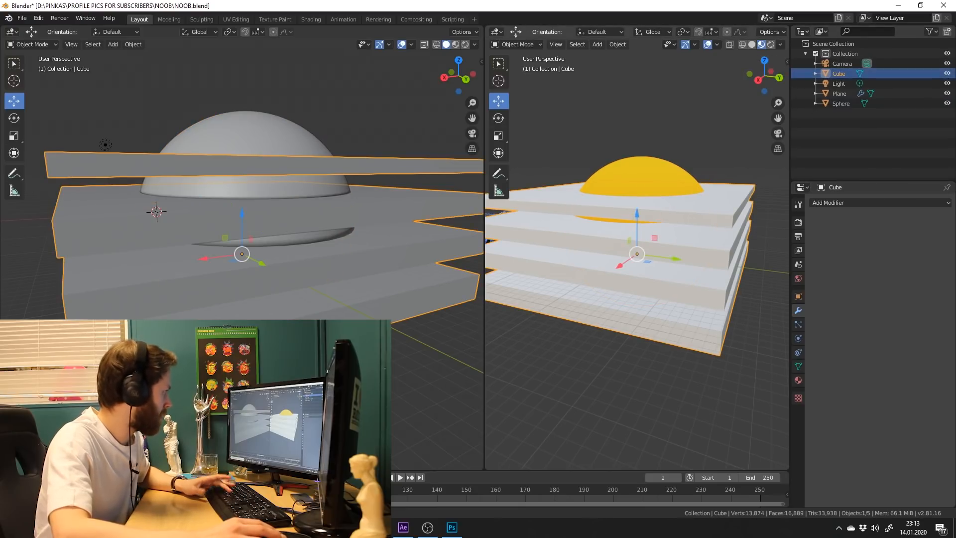
{"action": "scroll", "coordinate": [675, 259], "scroll_direction": "down", "scroll_amount": 3}
{"action": "left_click_drag", "start_coordinate": [675, 259], "coordinate": [783, 272]}
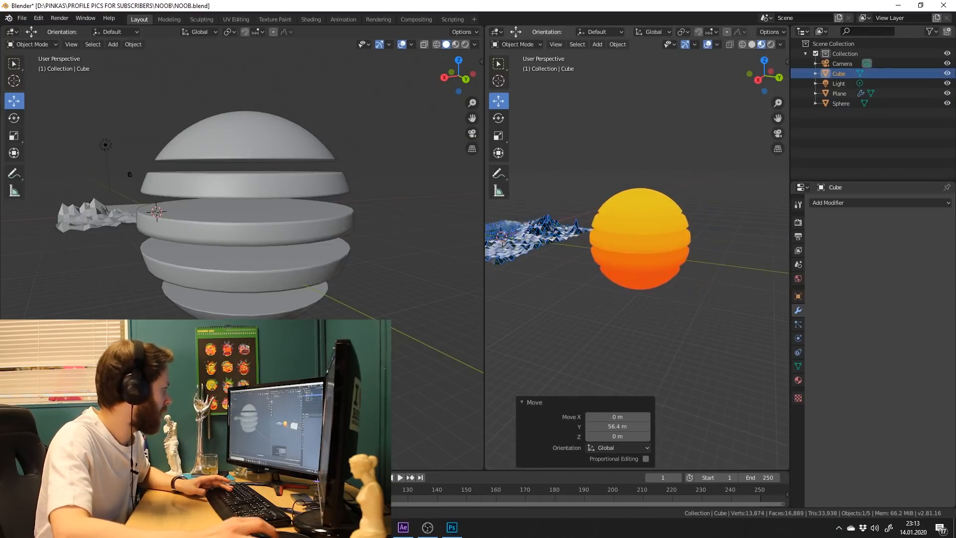
Move the Cube slabs 129 m along X out of the camera view and preview the scene with Rendered shading.
{"action": "scroll", "coordinate": [722, 269], "scroll_direction": "down", "scroll_amount": 6}
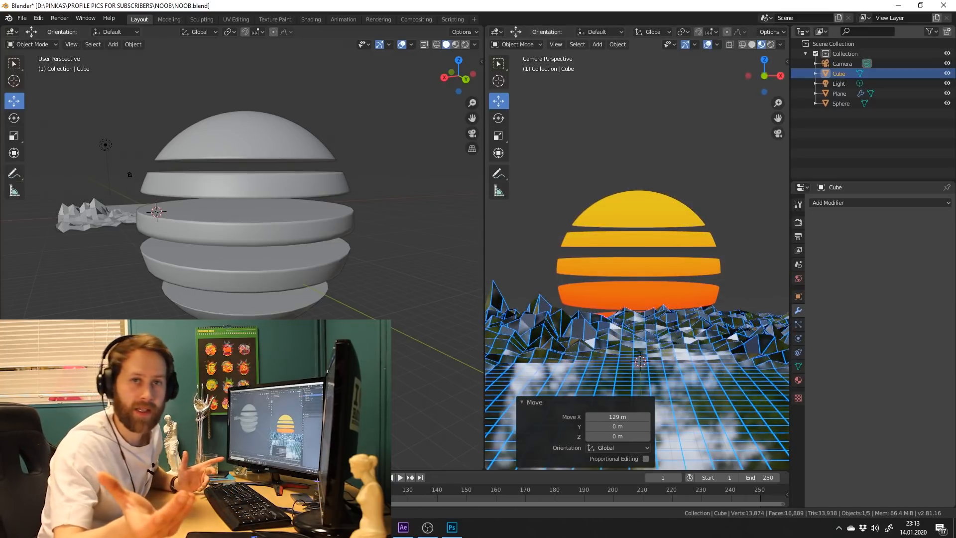
{"action": "scroll", "coordinate": [637, 254], "scroll_direction": "down", "scroll_amount": 5}
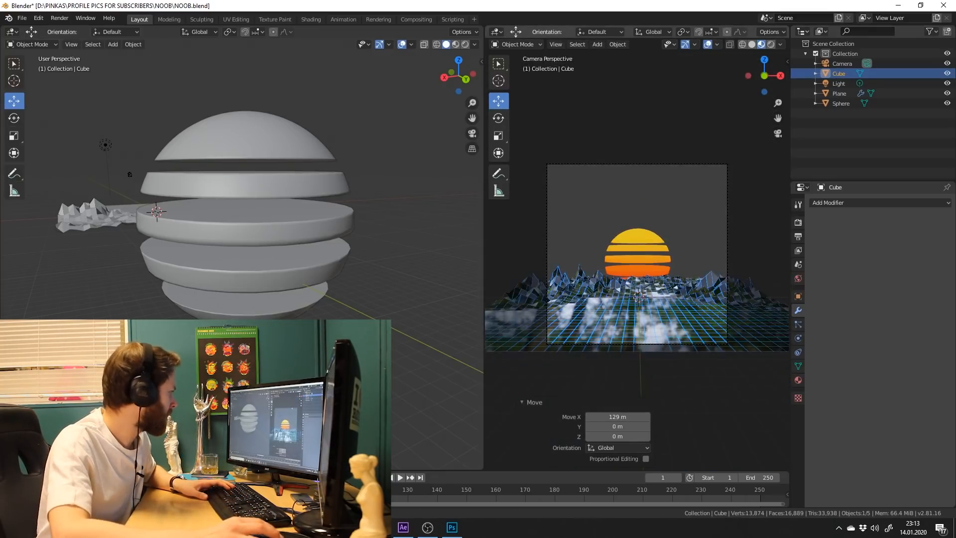
{"action": "scroll", "coordinate": [637, 254], "scroll_direction": "up", "scroll_amount": 3}
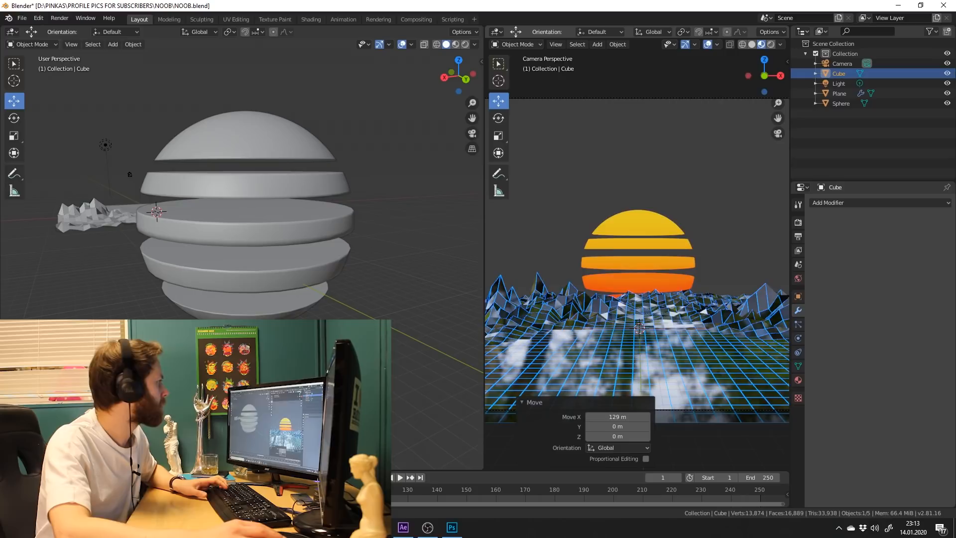
{"action": "left_click", "coordinate": [770, 44]}
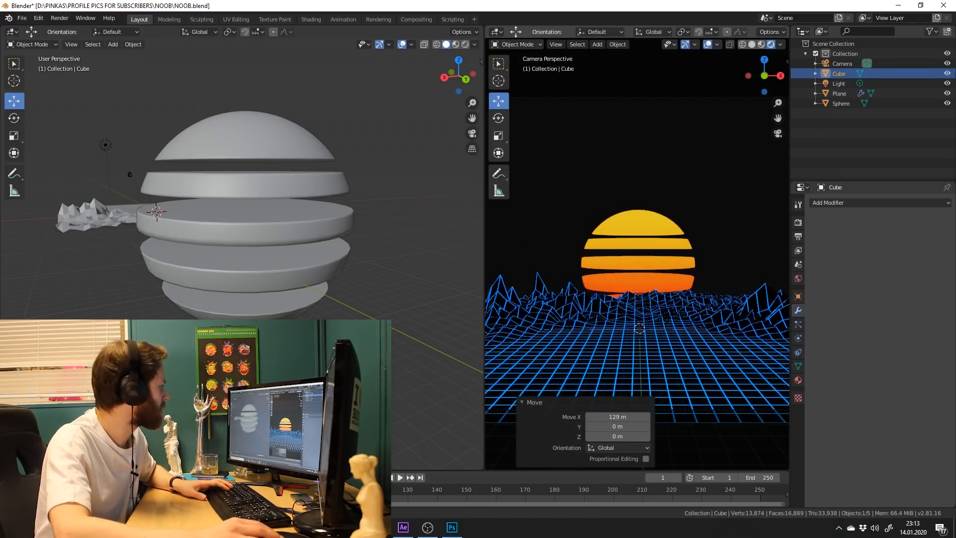
Move the sliced sun sphere far back along Y behind the terrain, the last move by 279 m.
{"action": "left_click", "coordinate": [639, 227]}
{"action": "left_click_drag", "start_coordinate": [764, 76], "coordinate": [655, 100]}
{"action": "scroll", "coordinate": [654, 100], "scroll_direction": "down", "scroll_amount": 5}
{"action": "left_click_drag", "start_coordinate": [680, 261], "coordinate": [841, 273]}
{"action": "scroll", "coordinate": [721, 261], "scroll_direction": "down", "scroll_amount": 7}
{"action": "left_click_drag", "start_coordinate": [722, 262], "coordinate": [829, 269]}
{"action": "left_click_drag", "start_coordinate": [778, 118], "coordinate": [588, 131]}
Scale the sun sphere by 5.517 in X and Z only and return to the camera view.
{"action": "left_click", "coordinate": [498, 136]}
{"action": "scroll", "coordinate": [637, 258], "scroll_direction": "up", "scroll_amount": 3}
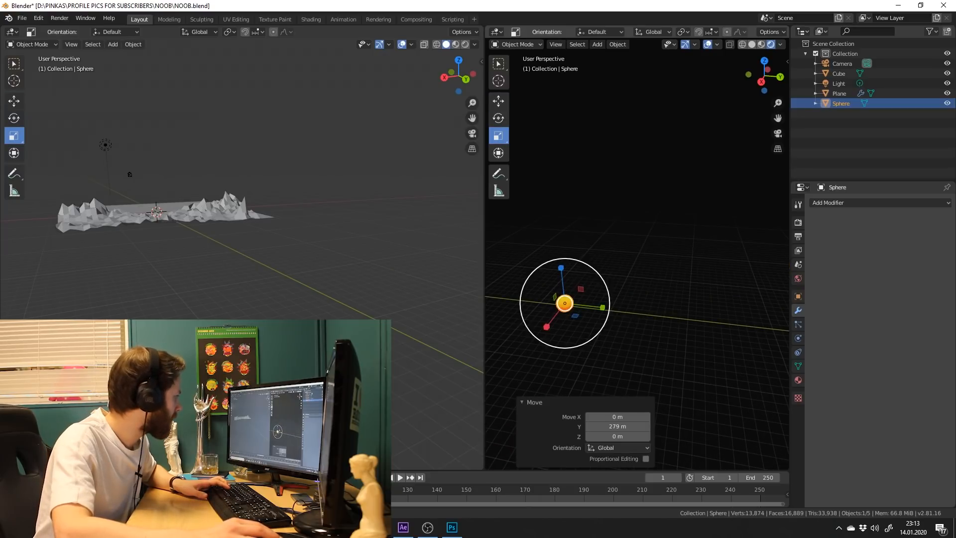
{"action": "left_click_drag", "start_coordinate": [763, 77], "coordinate": [642, 72]}
{"action": "mouse_move", "coordinate": [767, 77]}
{"action": "left_mouse_down"}
{"action": "mouse_move", "coordinate": [793, 94]}
{"action": "mouse_move", "coordinate": [779, 88]}
{"action": "left_mouse_up"}
{"action": "left_click_drag", "start_coordinate": [534, 261], "coordinate": [497, 154]}
{"action": "left_click", "coordinate": [778, 134]}
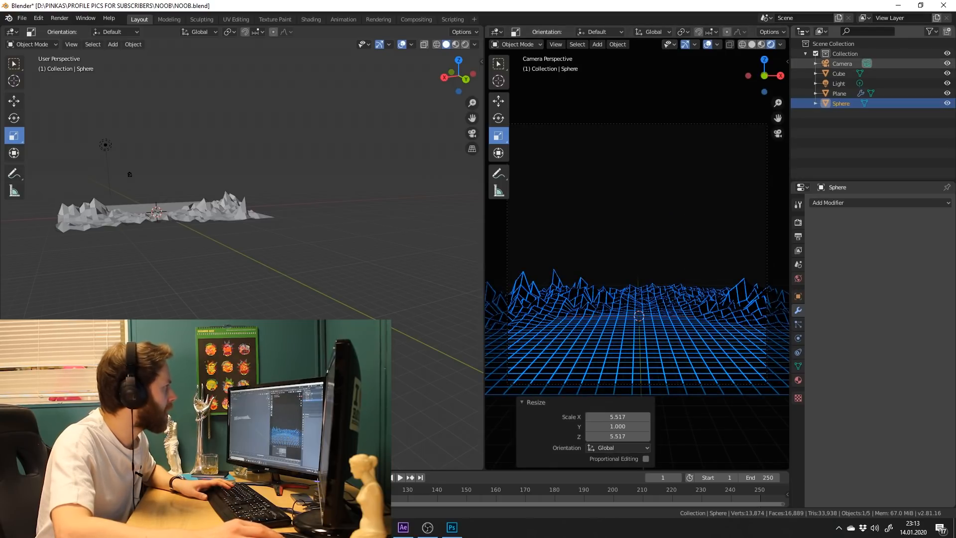
Set the camera's clip end to 1000 m, undoing the edit that also altered the clip start.
{"action": "left_click", "coordinate": [842, 63]}
{"action": "left_click", "coordinate": [797, 338]}
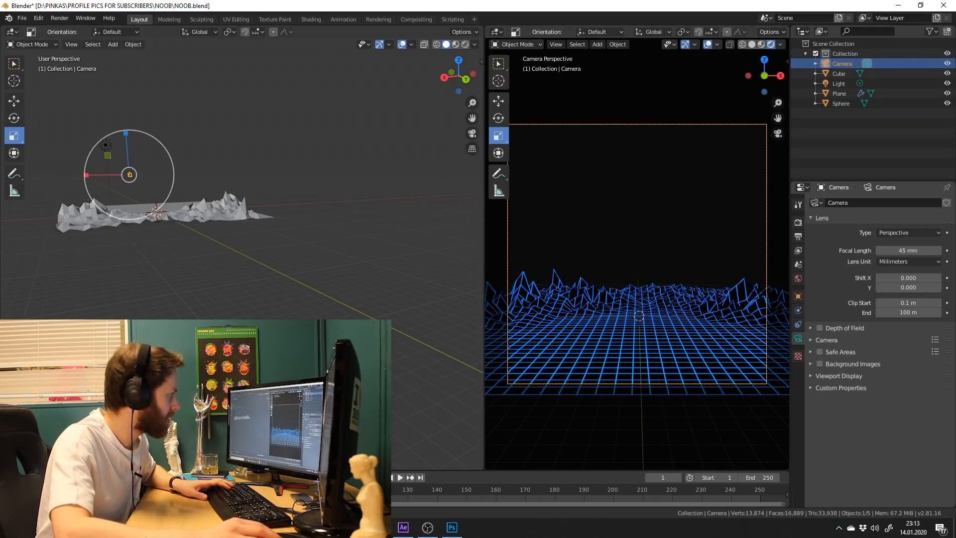
{"action": "left_click", "coordinate": [908, 312]}
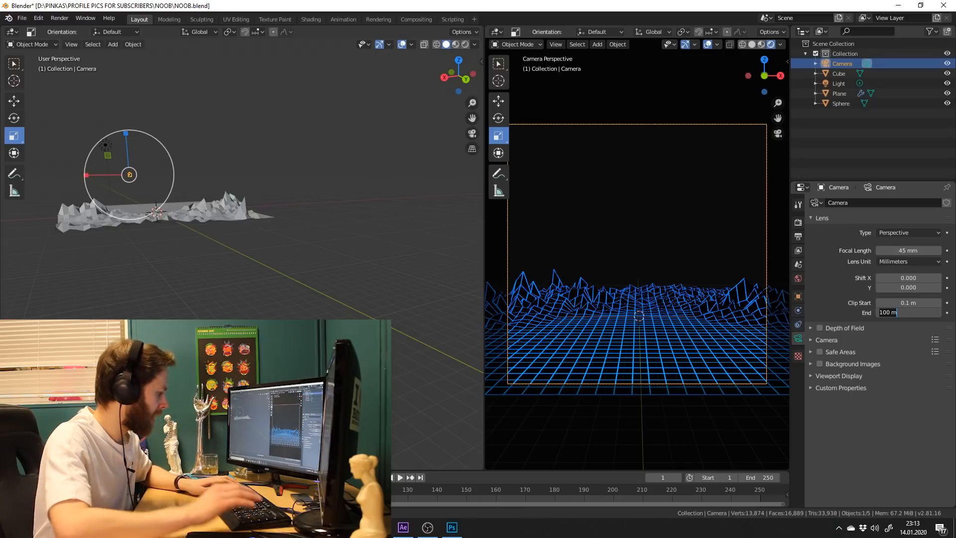
{"action": "type", "text": "300"}
{"action": "key", "text": "Return"}
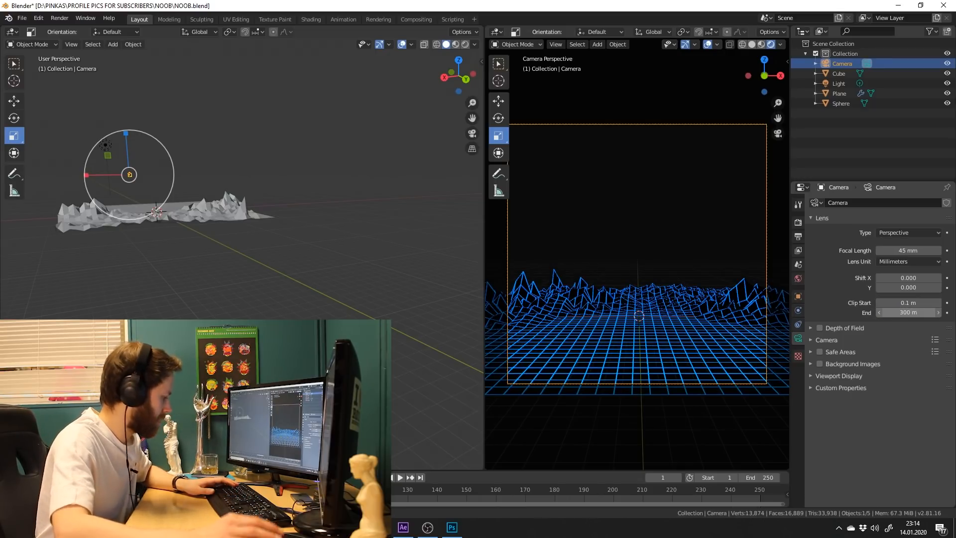
{"action": "left_click_drag", "start_coordinate": [908, 312], "coordinate": [908, 305]}
{"action": "type", "text": "1000"}
{"action": "key", "text": "Return"}
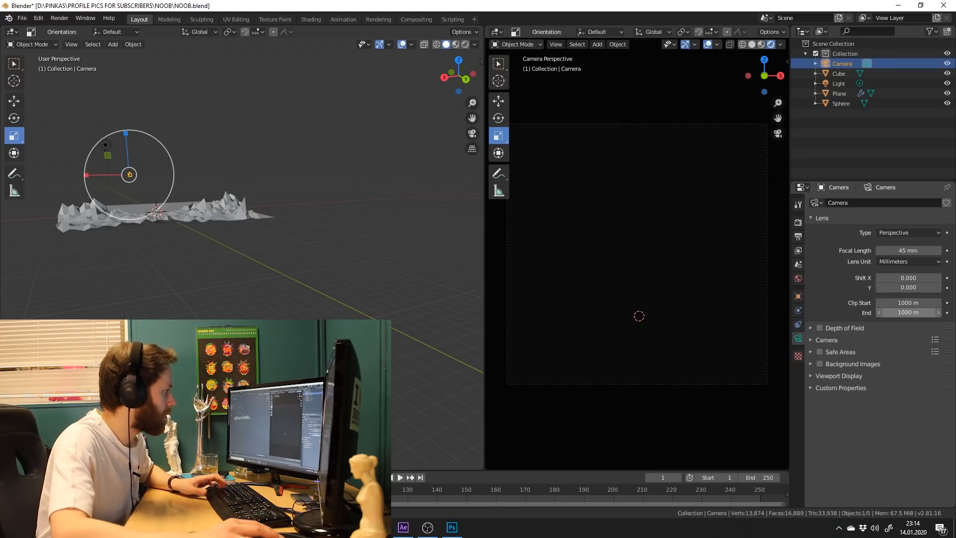
{"action": "key", "text": "ctrl+z"}
{"action": "type", "text": "00"}
{"action": "key", "text": "Return"}
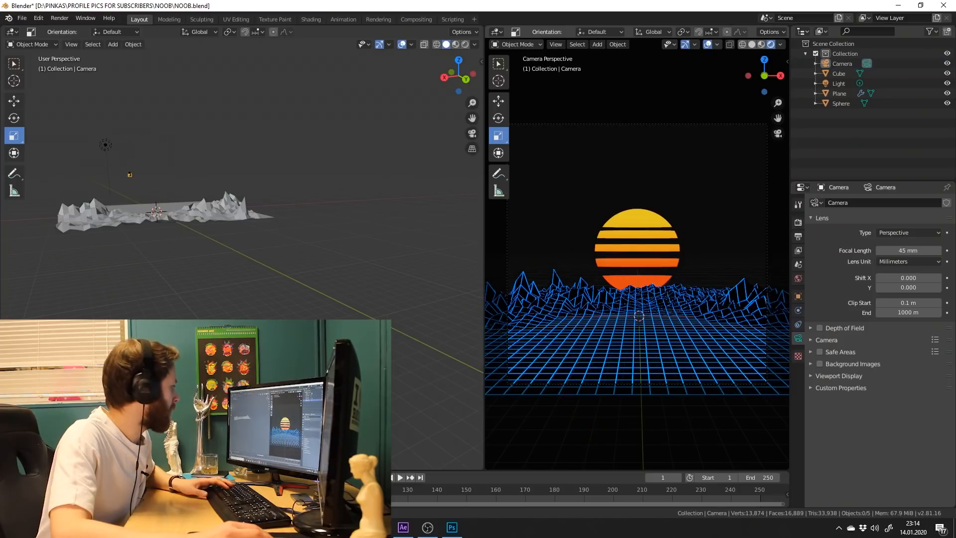
Enlarge the sun sphere behind the mountains, undoing scaling attempts that do not fit.
{"action": "left_click", "coordinate": [637, 249]}
{"action": "left_click_drag", "start_coordinate": [655, 233], "coordinate": [667, 221]}
{"action": "key", "text": "ctrl+z"}
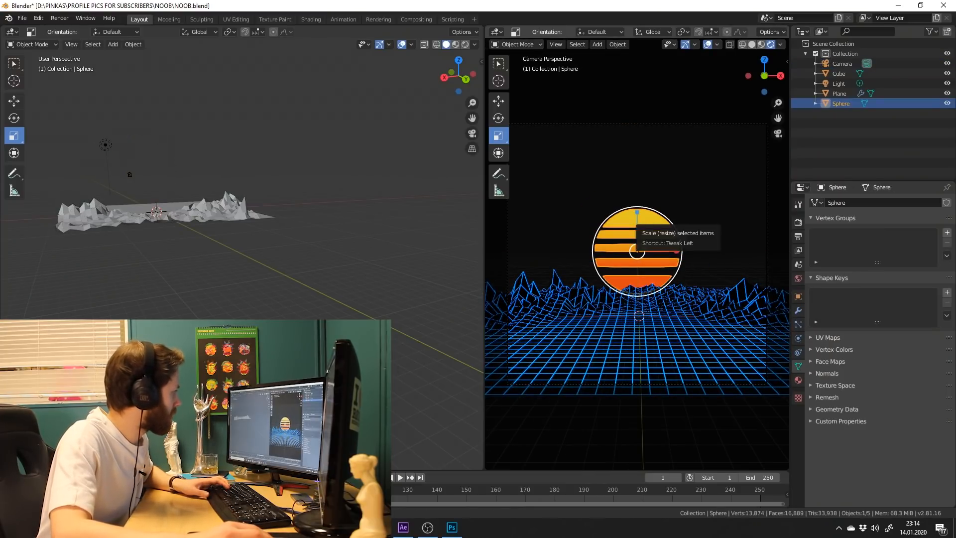
{"action": "left_click_drag", "start_coordinate": [655, 233], "coordinate": [662, 231]}
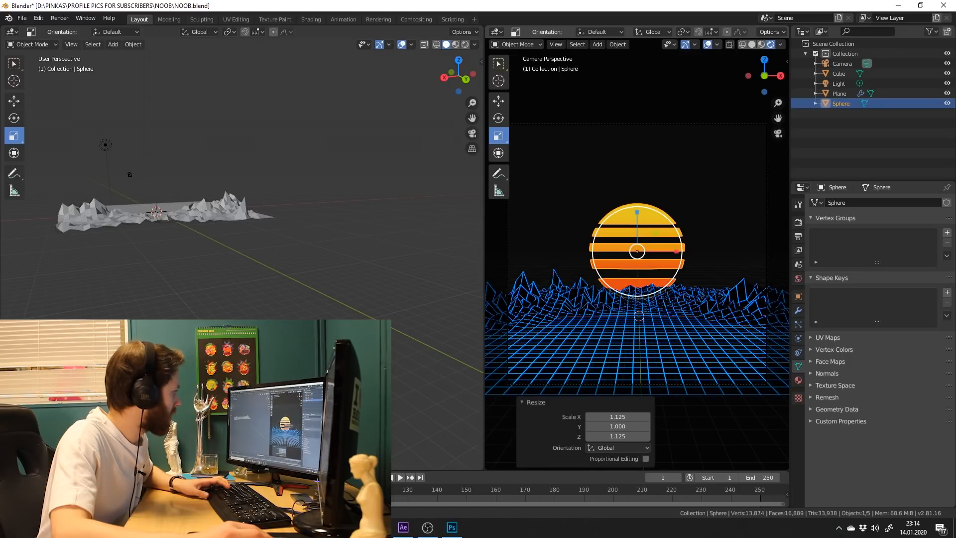
{"action": "key", "text": "s"}
{"action": "key", "text": "Escape"}
{"action": "key", "text": "ctrl+z"}
Move the sun sphere -8.69 m along Z behind the mountain horizon.
{"action": "key", "text": "shift+space"}
{"action": "key", "text": "g"}
{"action": "key", "text": "g"}
{"action": "key", "text": "z"}
{"action": "key", "text": "Return"}
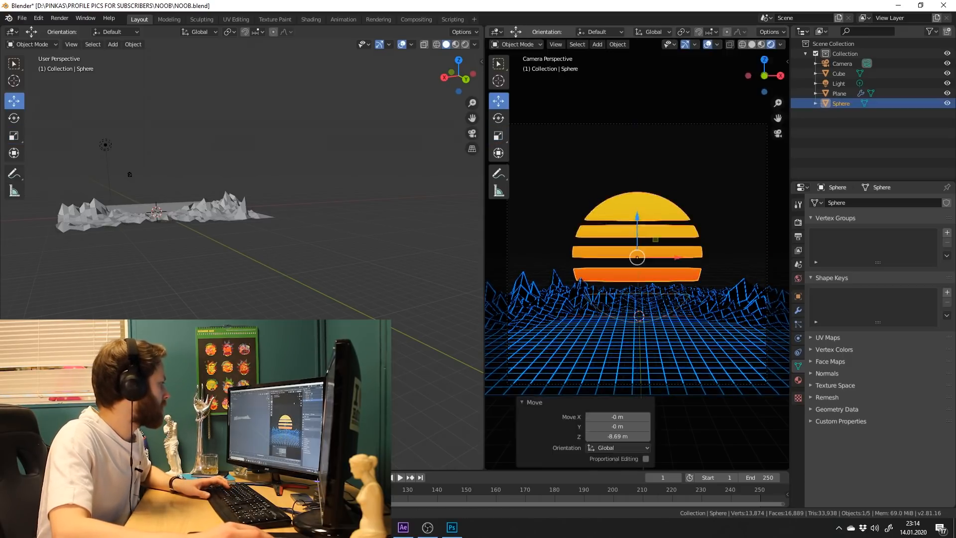
Scale the sun sphere uniformly by 0.570 and lower it slightly toward the mountain ridge.
{"action": "key", "text": "shift+space"}
{"action": "key", "text": "s"}
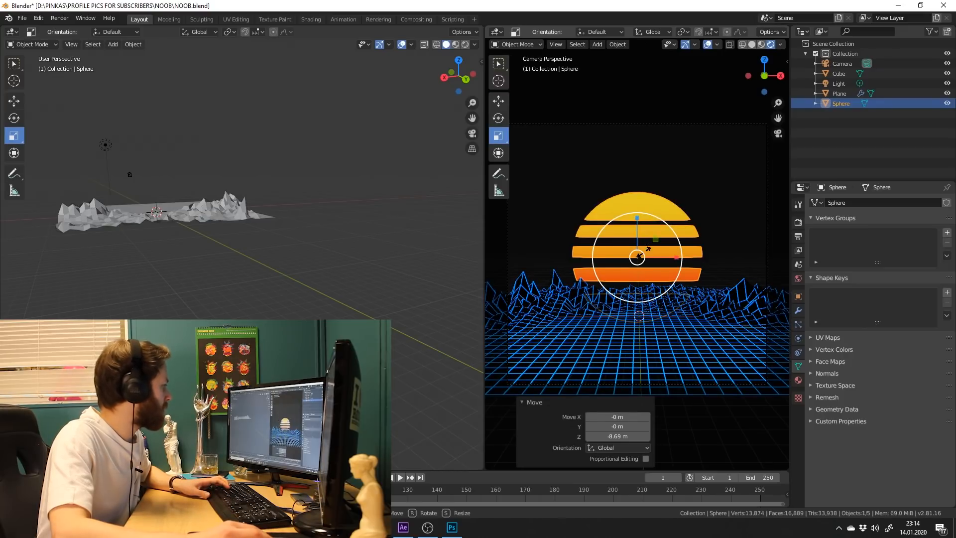
{"action": "key", "text": "s"}
{"action": "key", "text": "Escape"}
{"action": "key", "text": "shift+space"}
{"action": "key", "text": "g"}
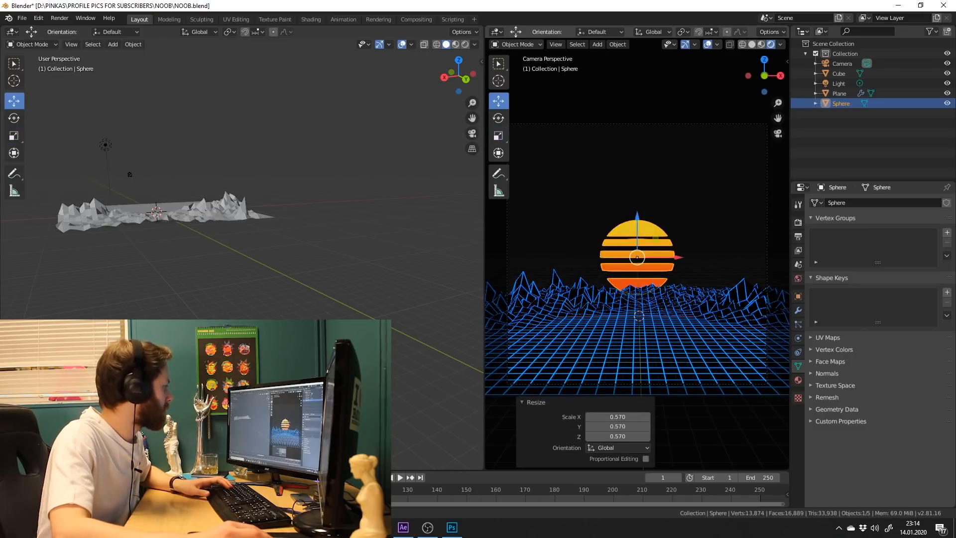
{"action": "left_click", "coordinate": [657, 298]}
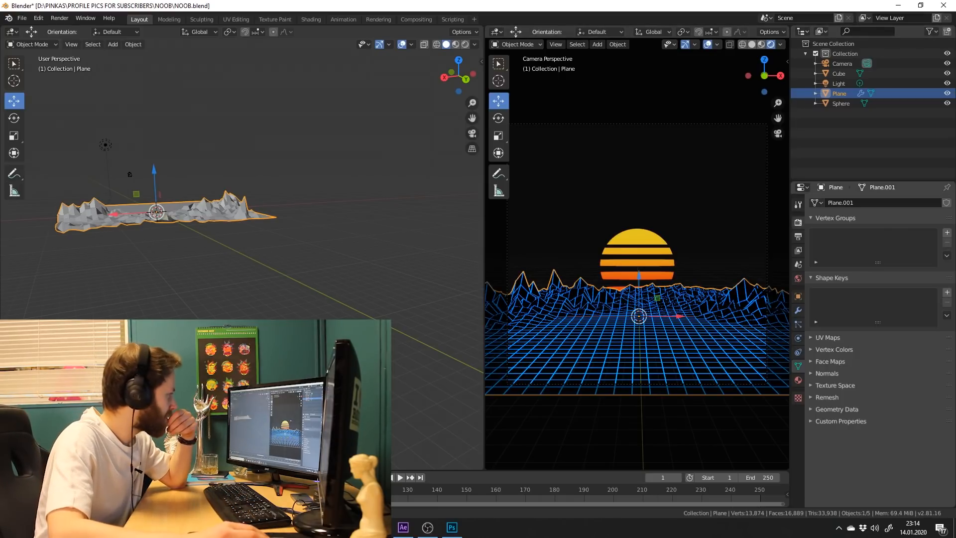
{"action": "left_click", "coordinate": [647, 253]}
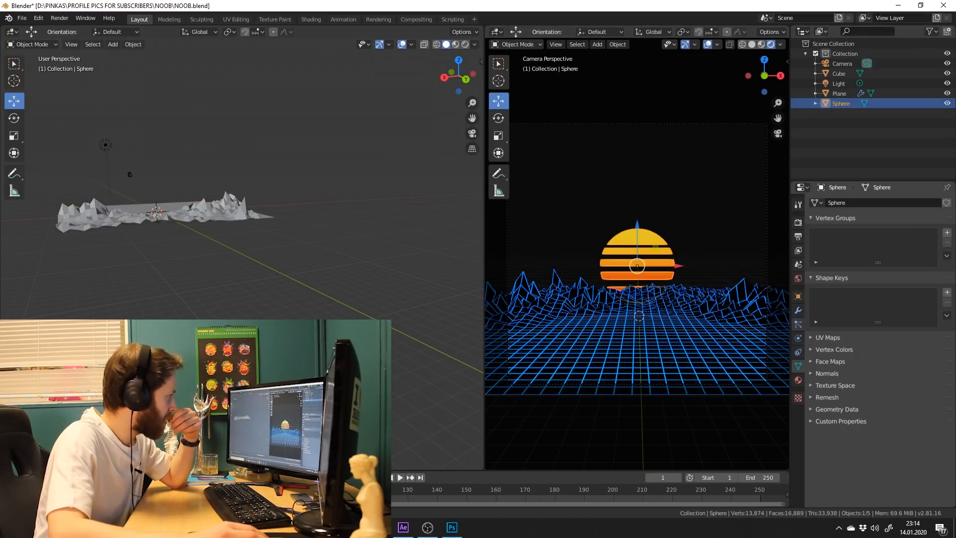
Enable Ambient Occlusion, Bloom, Screen Space Reflections and Motion Blur for Eevee, and undo the last two scene changes.
{"action": "left_click", "coordinate": [798, 222]}
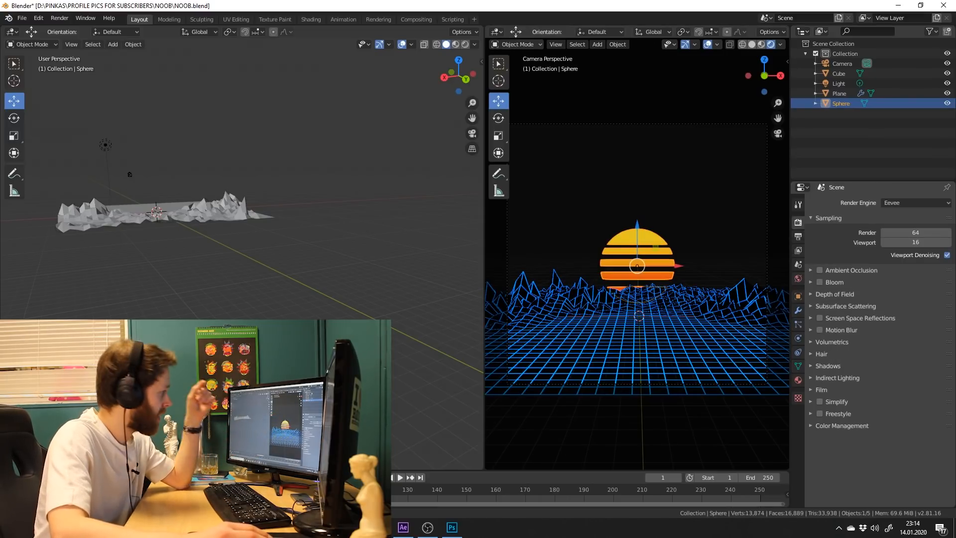
{"action": "left_click", "coordinate": [818, 269]}
{"action": "left_click", "coordinate": [819, 281]}
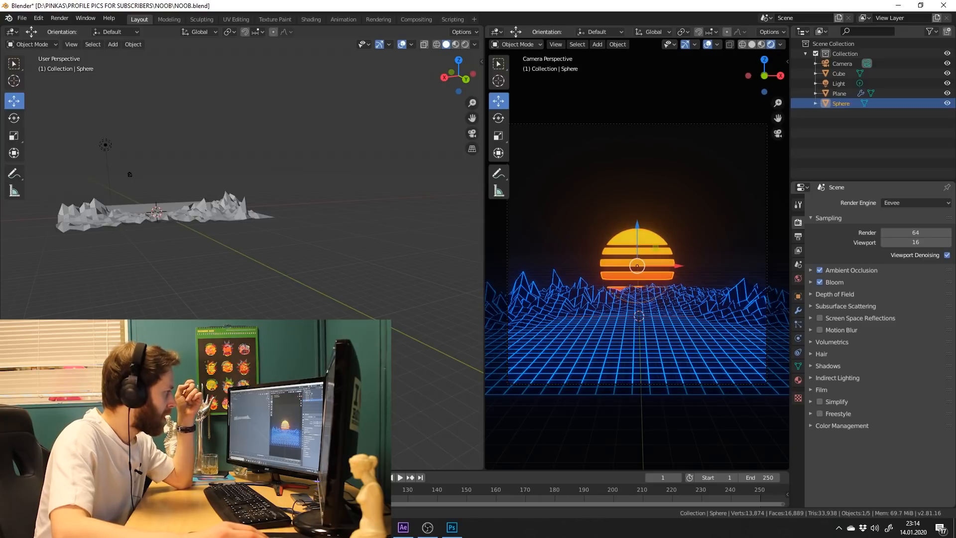
{"action": "left_click", "coordinate": [834, 294]}
{"action": "left_click", "coordinate": [834, 294]}
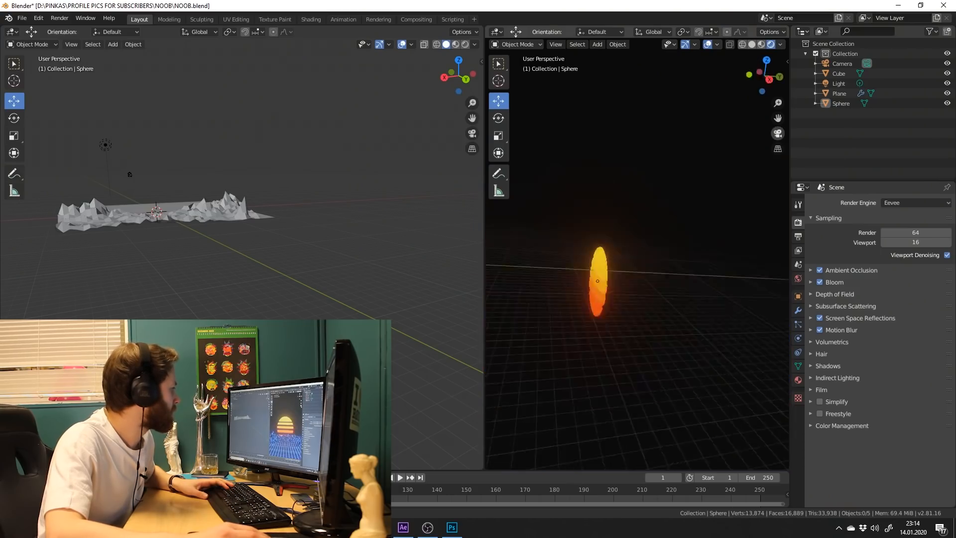
{"action": "key", "text": "ctrl+z"}
{"action": "key", "text": "ctrl+z"}
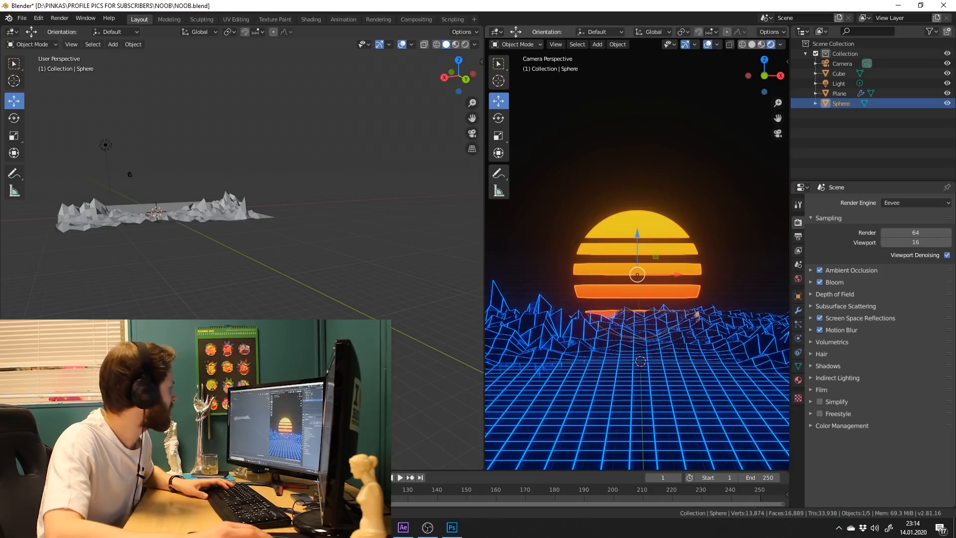
Set the red-orange Emission strength of the SUN material to 3, return to the Layout camera view and save the file.
{"action": "left_click", "coordinate": [311, 19]}
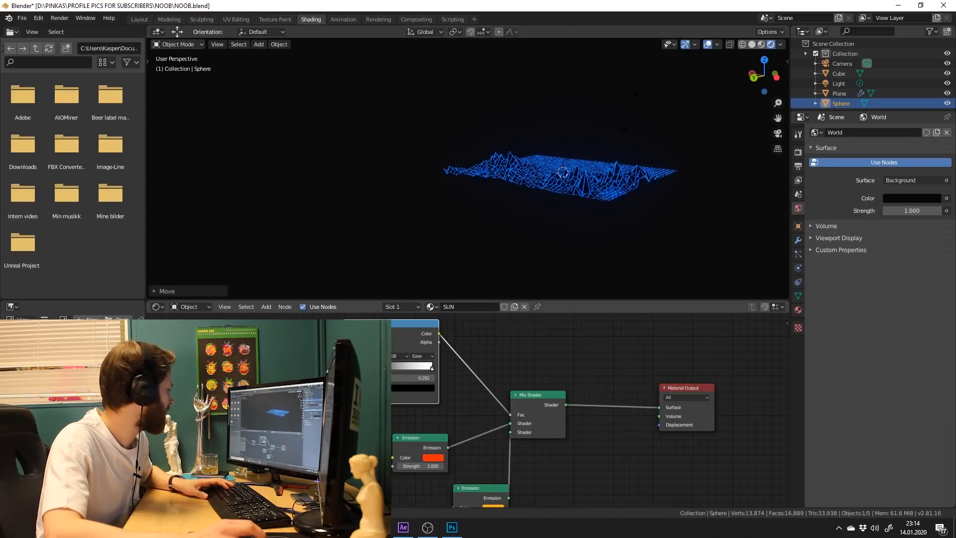
{"action": "scroll", "coordinate": [449, 330], "scroll_direction": "down", "scroll_amount": 2}
{"action": "left_click", "coordinate": [422, 414]}
{"action": "left_click", "coordinate": [429, 427]}
{"action": "type", "text": "3"}
{"action": "key", "text": "Return"}
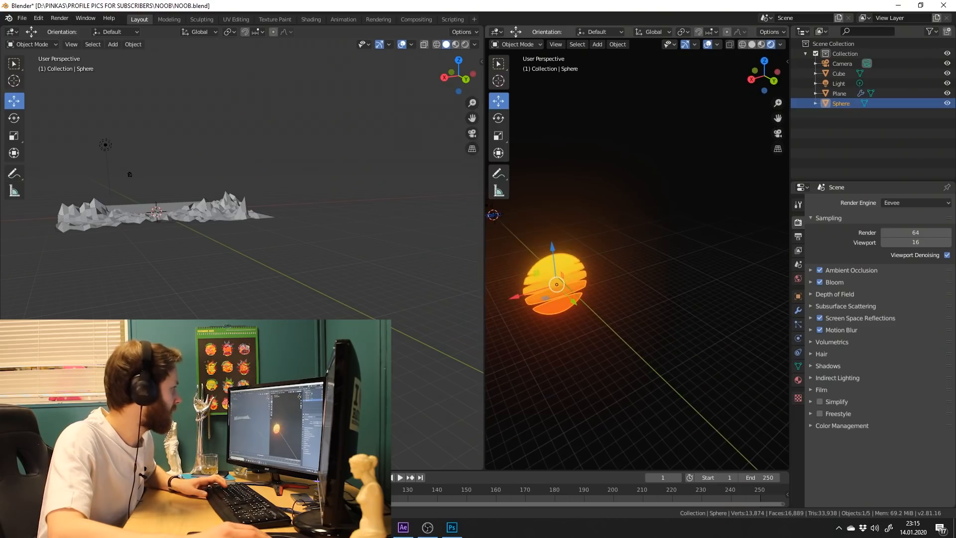
{"action": "left_click", "coordinate": [777, 133]}
{"action": "key", "text": "ctrl+s"}
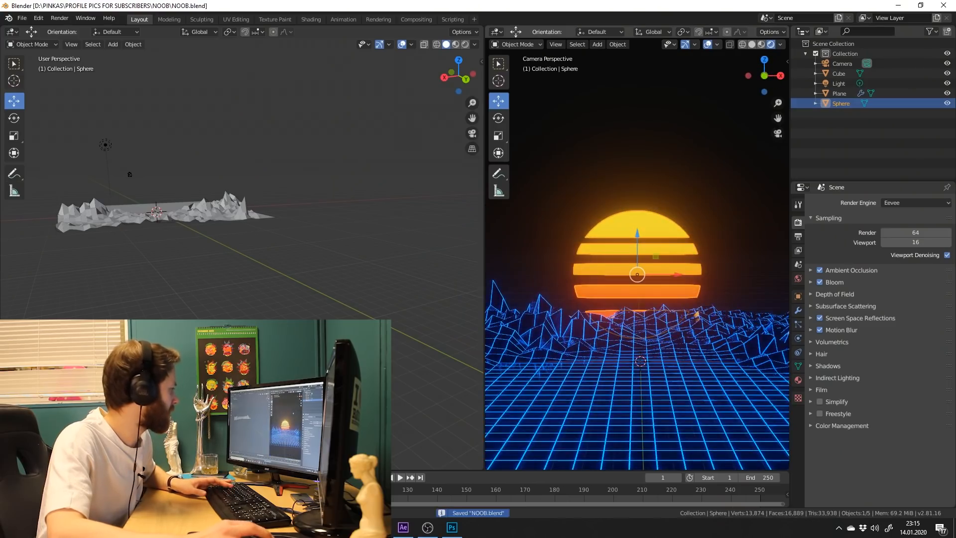
{"action": "left_click", "coordinate": [839, 94]}
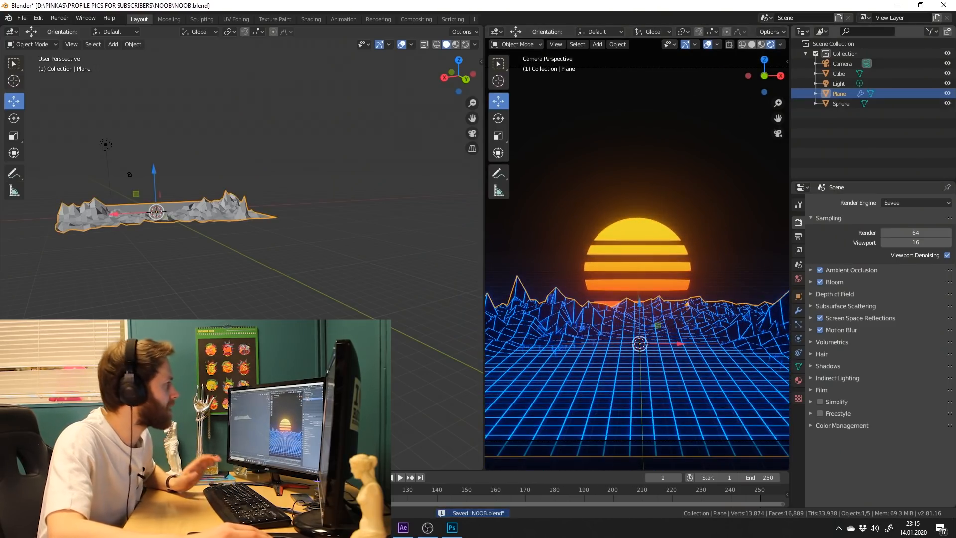
{"action": "left_click", "coordinate": [841, 103]}
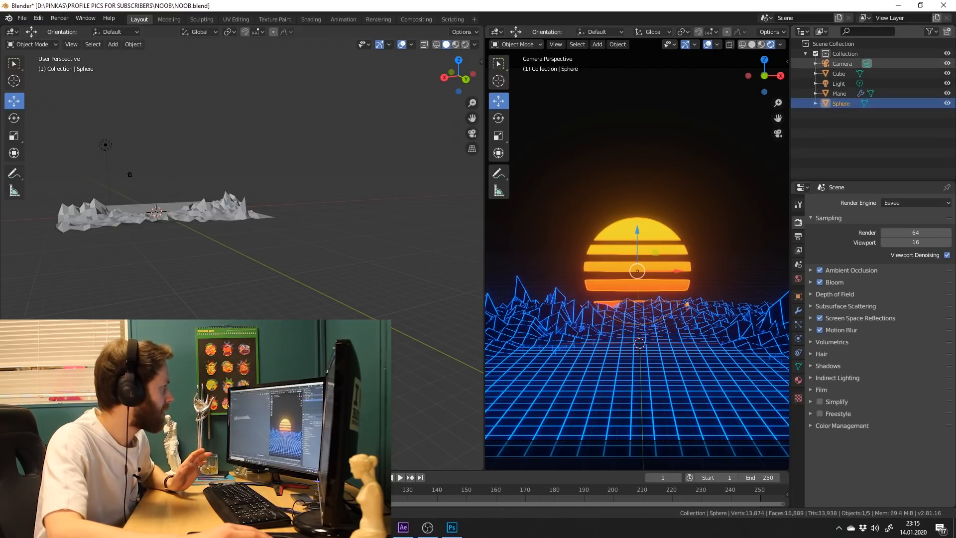
{"action": "left_click", "coordinate": [839, 74]}
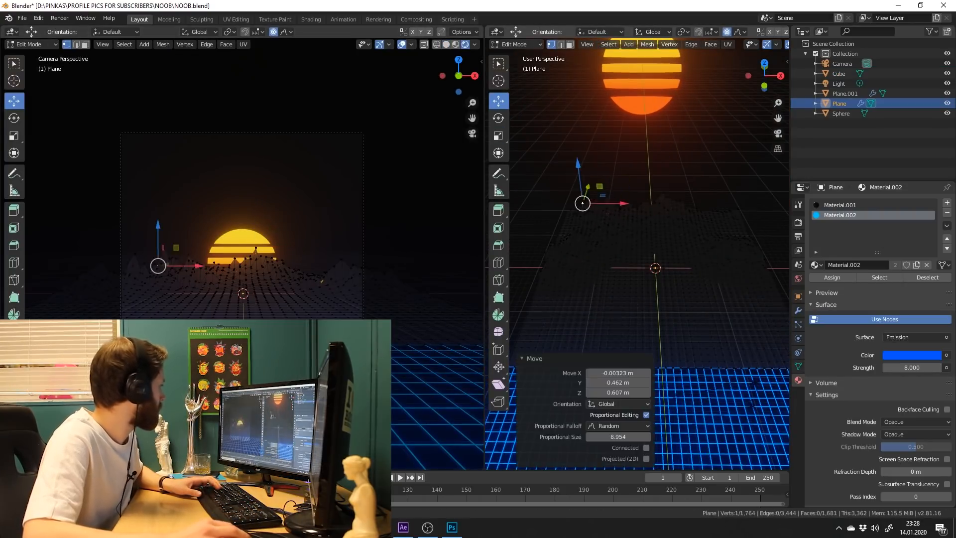
Raise vertices of the terrain Plane using proportional editing with Random falloff to form taller mountain peaks.
{"action": "left_click", "coordinate": [615, 206]}
{"action": "scroll", "coordinate": [613, 156], "scroll_direction": "up", "scroll_amount": 4}
{"action": "left_click_drag", "start_coordinate": [614, 167], "coordinate": [612, 144]}
{"action": "left_click", "coordinate": [692, 206]}
{"action": "left_click_drag", "start_coordinate": [697, 165], "coordinate": [700, 152]}
{"action": "key", "text": "g"}
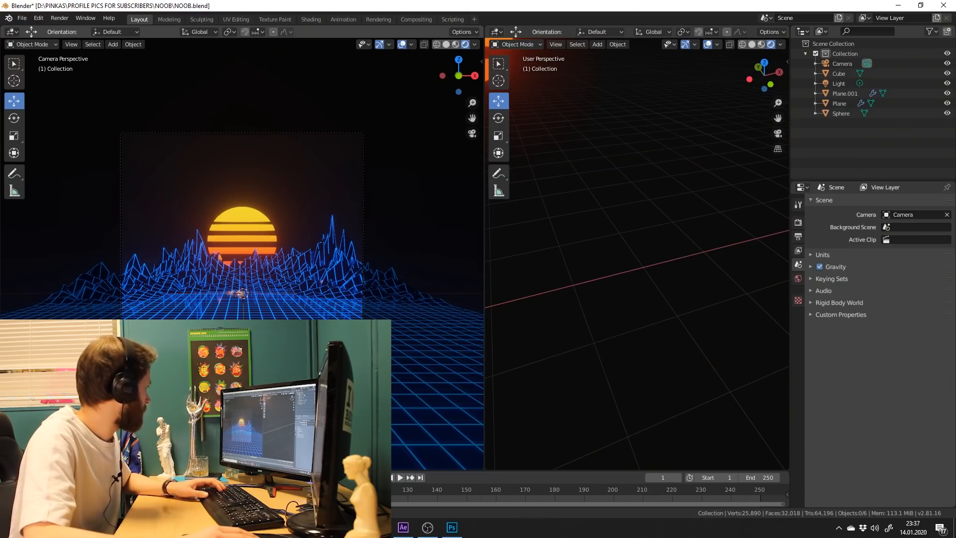
Add a Bezier curve to the scene.
{"action": "left_click_drag", "start_coordinate": [457, 74], "coordinate": [456, 77]}
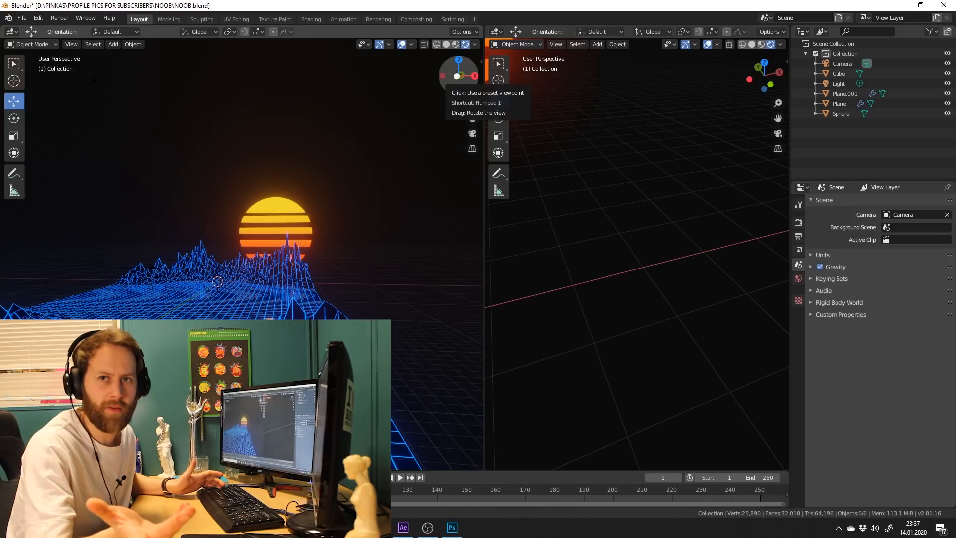
{"action": "key", "text": "shift+a"}
{"action": "left_click", "coordinate": [115, 126]}
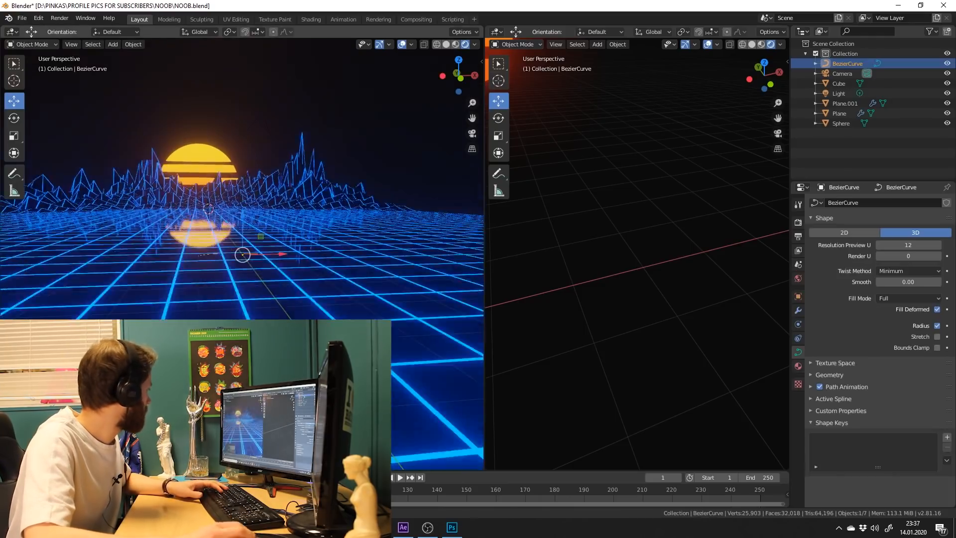
Subdivide the Bezier curve in Edit Mode from the top view and return to Object Mode.
{"action": "key", "text": "Tab"}
{"action": "left_click", "coordinate": [458, 65]}
{"action": "left_click", "coordinate": [15, 101]}
{"action": "right_click", "coordinate": [288, 154]}
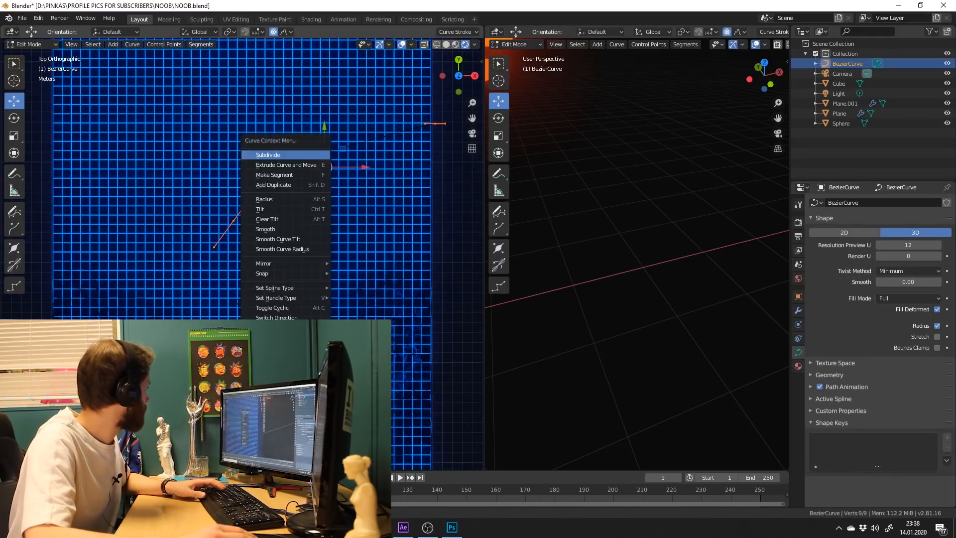
{"action": "left_click", "coordinate": [284, 154]}
{"action": "key", "text": "Tab"}
Set the Bezier curve's bevel depth to about 1.08 m and its fill mode to Back.
{"action": "left_click_drag", "start_coordinate": [444, 76], "coordinate": [444, 69]}
{"action": "left_click", "coordinate": [829, 375]}
{"action": "scroll", "coordinate": [876, 378], "scroll_direction": "down", "scroll_amount": 2}
{"action": "mouse_move", "coordinate": [908, 412]}
{"action": "left_mouse_down"}
{"action": "mouse_move", "coordinate": [926, 412]}
{"action": "mouse_move", "coordinate": [913, 412]}
{"action": "left_mouse_up"}
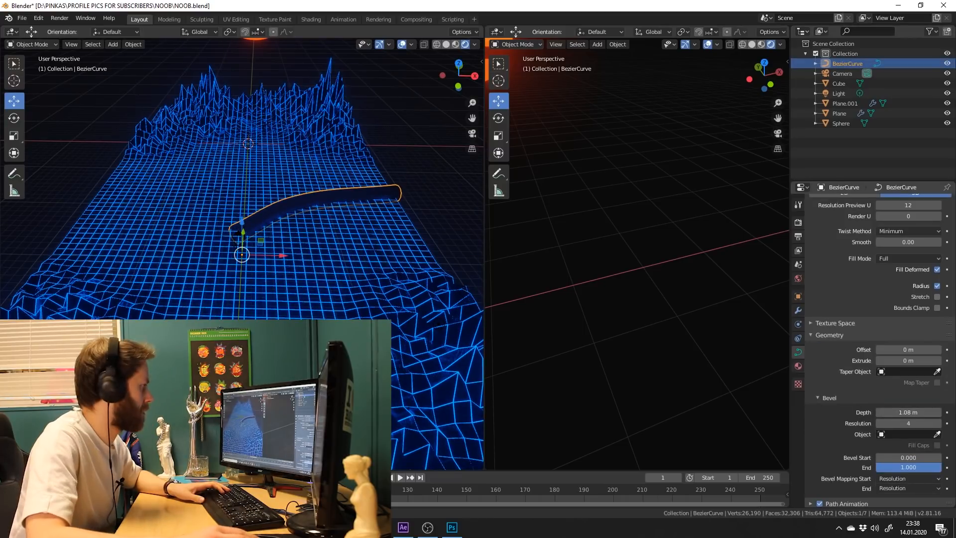
{"action": "scroll", "coordinate": [908, 349], "scroll_direction": "up", "scroll_amount": 2}
{"action": "left_click", "coordinate": [908, 298]}
{"action": "left_click", "coordinate": [896, 339]}
Raise the Bezier curve 0.903 m along Z above the terrain and activate the Rotate tool.
{"action": "left_click_drag", "start_coordinate": [458, 76], "coordinate": [457, 64]}
{"action": "left_click", "coordinate": [471, 133]}
{"action": "scroll", "coordinate": [632, 264], "scroll_direction": "down", "scroll_amount": 6}
{"action": "left_click_drag", "start_coordinate": [604, 273], "coordinate": [604, 268]}
{"action": "left_click", "coordinate": [498, 118]}
Give the Bezier curve a new material and open its base color for editing.
{"action": "left_click", "coordinate": [798, 365]}
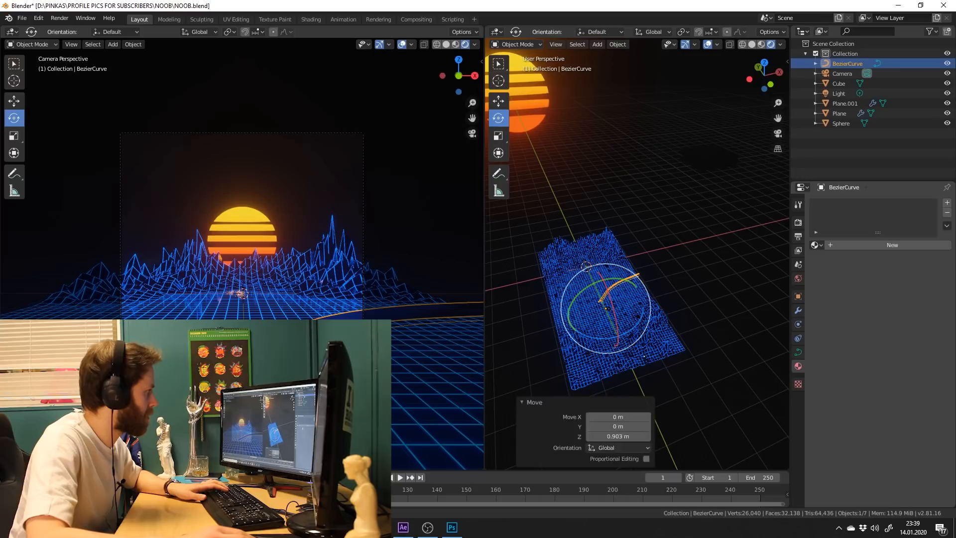
{"action": "left_click", "coordinate": [911, 346]}
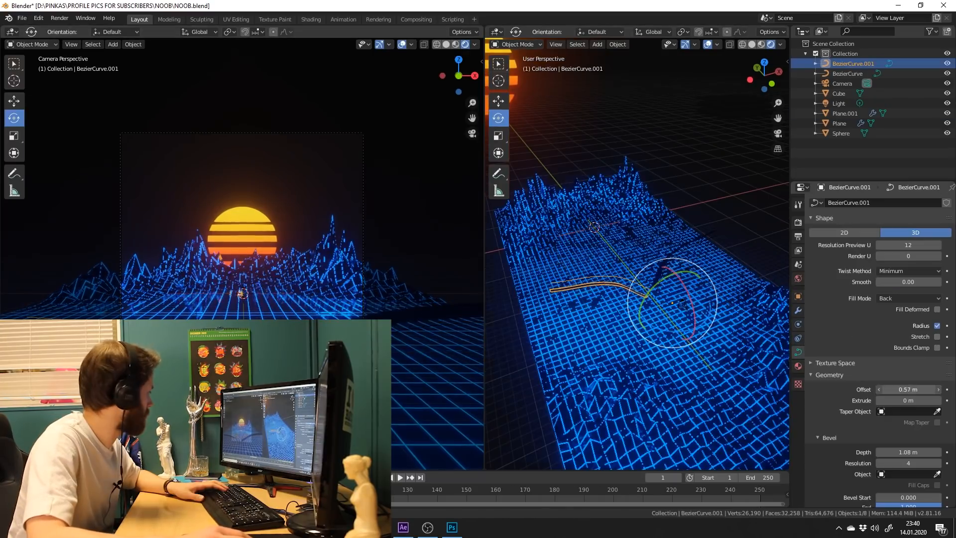
Set the duplicated curve's offset to 0.46 m and shift it slightly toward the mountains.
{"action": "left_click_drag", "start_coordinate": [907, 389], "coordinate": [902, 389]}
{"action": "left_click", "coordinate": [498, 101]}
{"action": "left_click_drag", "start_coordinate": [647, 273], "coordinate": [639, 264]}
{"action": "left_click", "coordinate": [498, 118]}
{"action": "left_click_drag", "start_coordinate": [684, 303], "coordinate": [685, 314]}
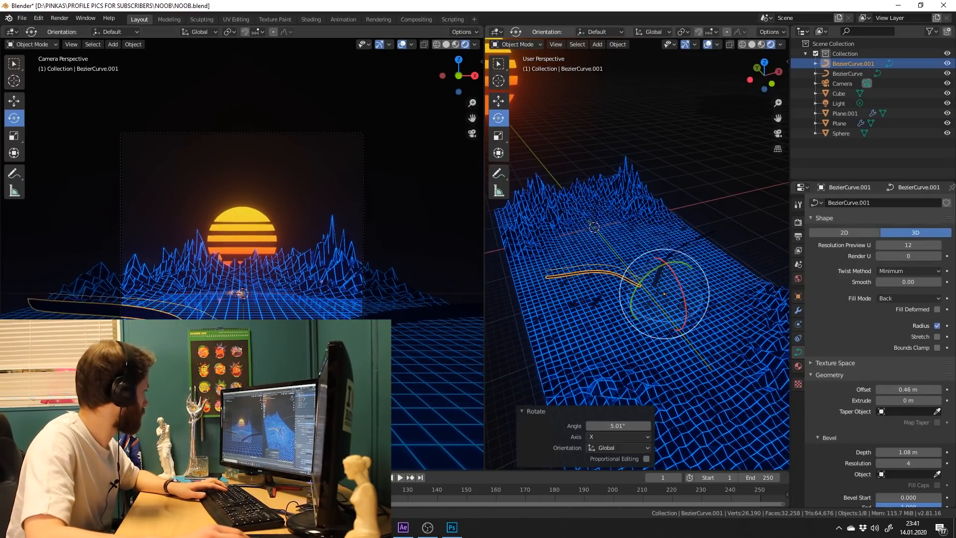
{"action": "key", "text": "ctrl+z"}
Set the duplicated curve's origin to its geometry and lower the curve slightly toward the terrain.
{"action": "left_click", "coordinate": [133, 45]}
{"action": "left_click", "coordinate": [133, 44]}
{"action": "mouse_move", "coordinate": [149, 65]}
{"action": "left_click", "coordinate": [251, 76]}
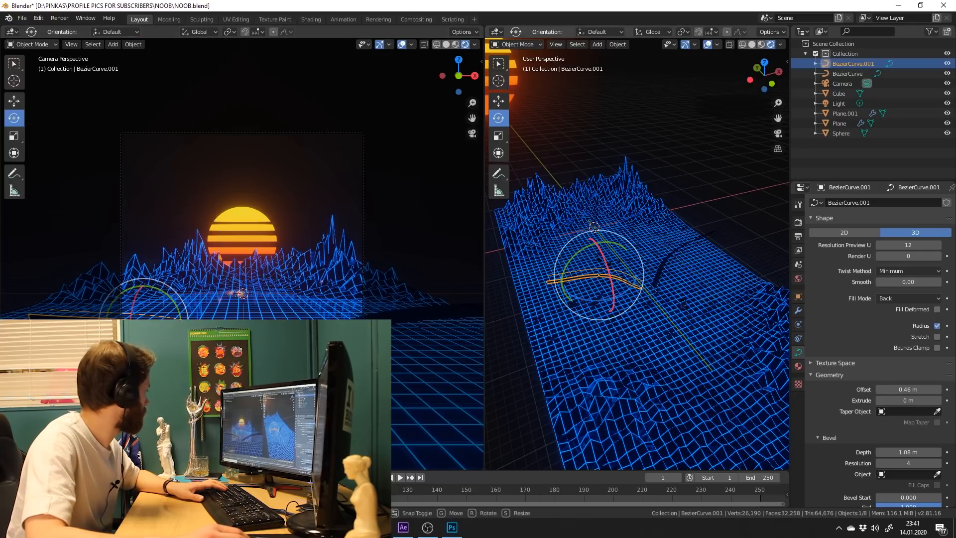
{"action": "left_click", "coordinate": [666, 164]}
{"action": "left_click", "coordinate": [599, 276]}
{"action": "left_click", "coordinate": [499, 101]}
{"action": "left_click_drag", "start_coordinate": [596, 230], "coordinate": [596, 232]}
Assign the existing SUN material to the duplicated curve.
{"action": "left_click", "coordinate": [798, 366]}
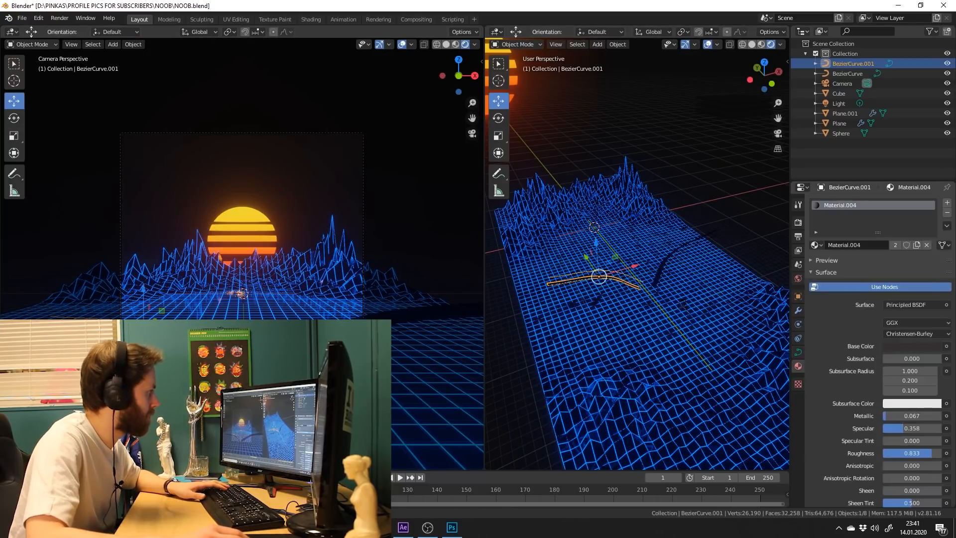
{"action": "left_click", "coordinate": [816, 245]}
{"action": "left_click", "coordinate": [841, 318]}
{"action": "left_click", "coordinate": [696, 150]}
{"action": "left_click", "coordinate": [599, 275]}
{"action": "middle_click_drag", "start_coordinate": [647, 319], "coordinate": [642, 284]}
Save the file and render the scene from the camera view.
{"action": "key", "text": "ctrl+s"}
{"action": "middle_click_drag", "start_coordinate": [348, 239], "coordinate": [363, 234]}
{"action": "scroll", "coordinate": [348, 239], "scroll_direction": "up", "scroll_amount": 5}
{"action": "left_click", "coordinate": [348, 299]}
{"action": "key", "text": "KP_0"}
{"action": "key", "text": "F12"}
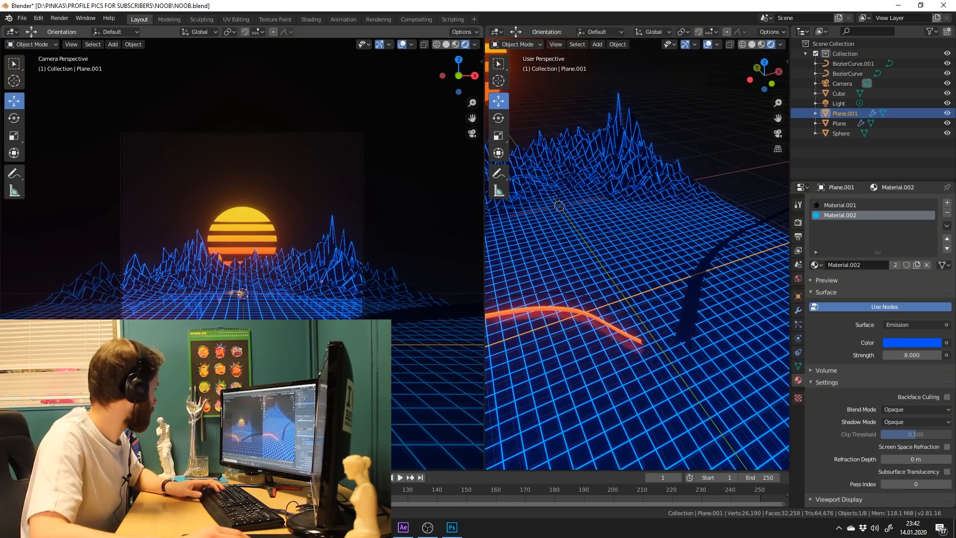
Assign the blue emission material Material.002 to the duplicated curve and clear the selection.
{"action": "left_click", "coordinate": [587, 314]}
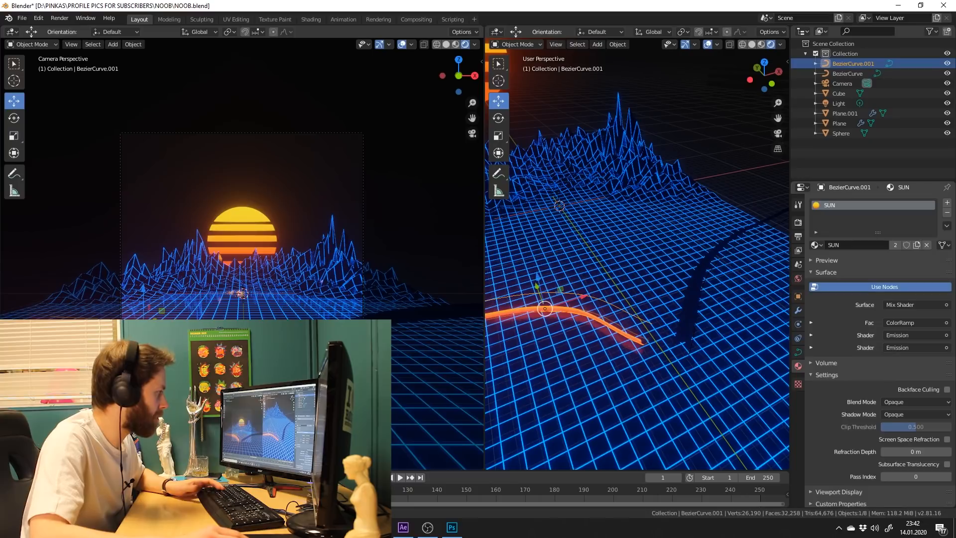
{"action": "left_click", "coordinate": [815, 245]}
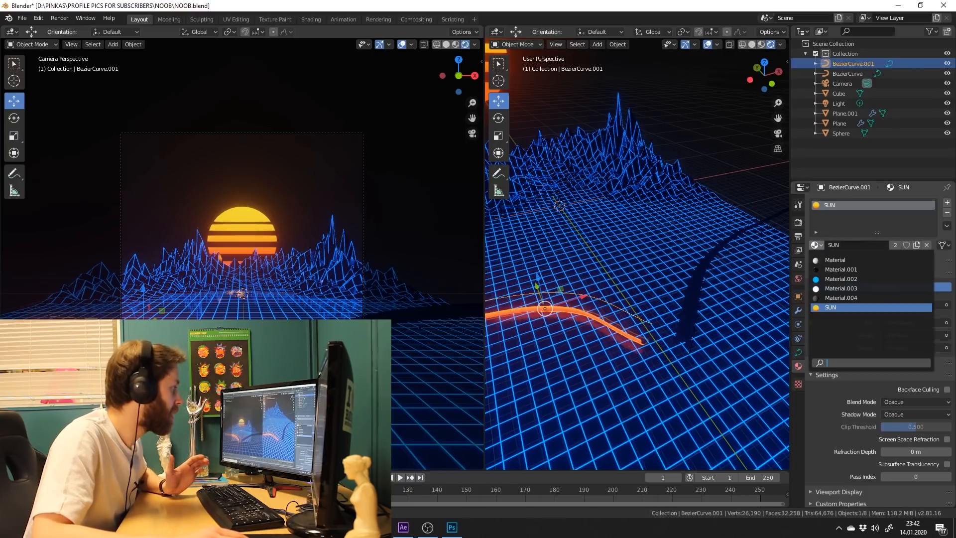
{"action": "left_click", "coordinate": [841, 278]}
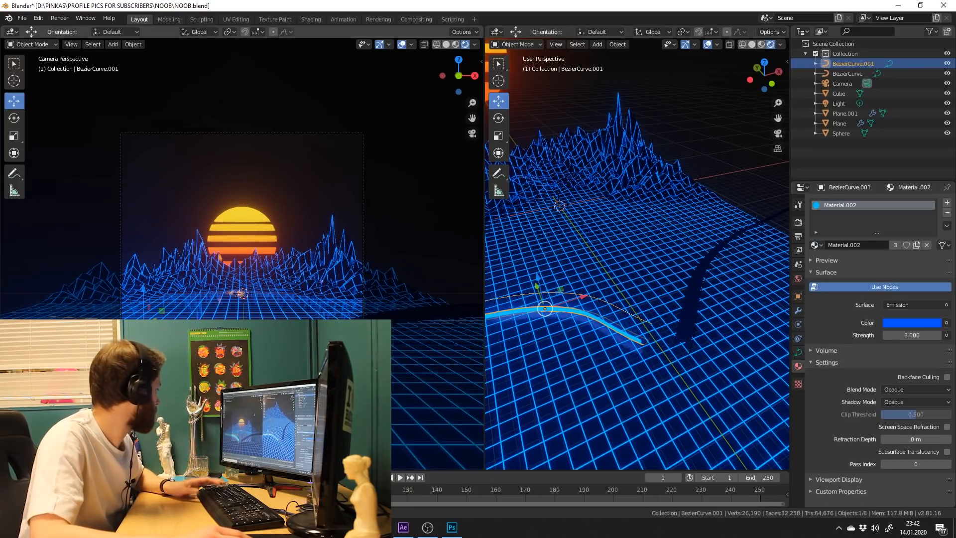
{"action": "key", "text": "alt+a"}
Select the original dark curve and check the subscriber's description of the two paths in the Twitter message request.
{"action": "left_click", "coordinate": [693, 295]}
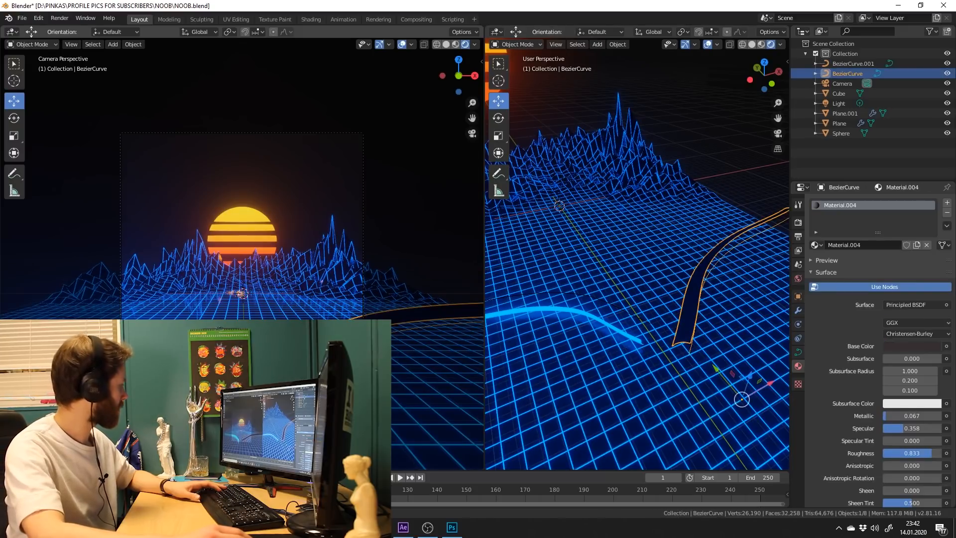
{"action": "left_click", "coordinate": [572, 311]}
{"action": "left_click", "coordinate": [282, 527]}
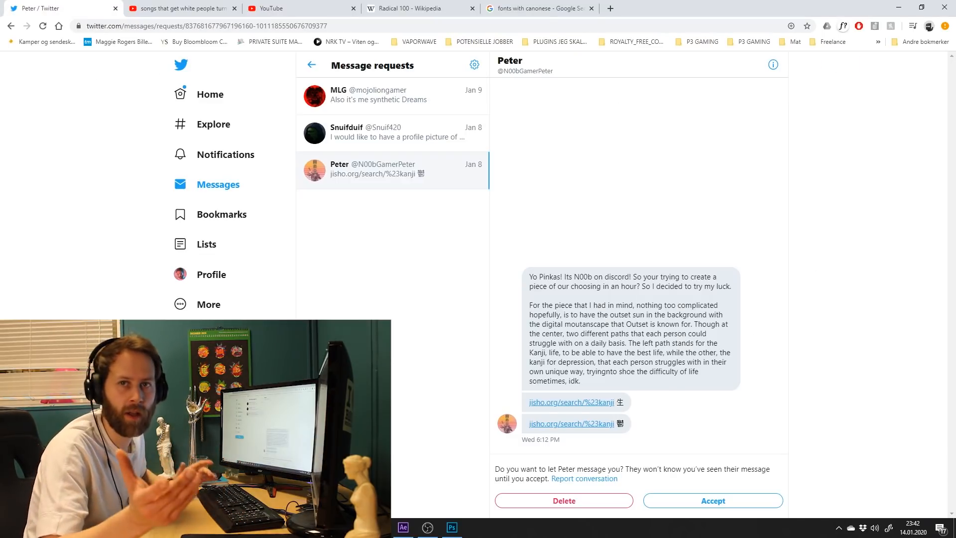
{"action": "right_click", "coordinate": [801, 294]}
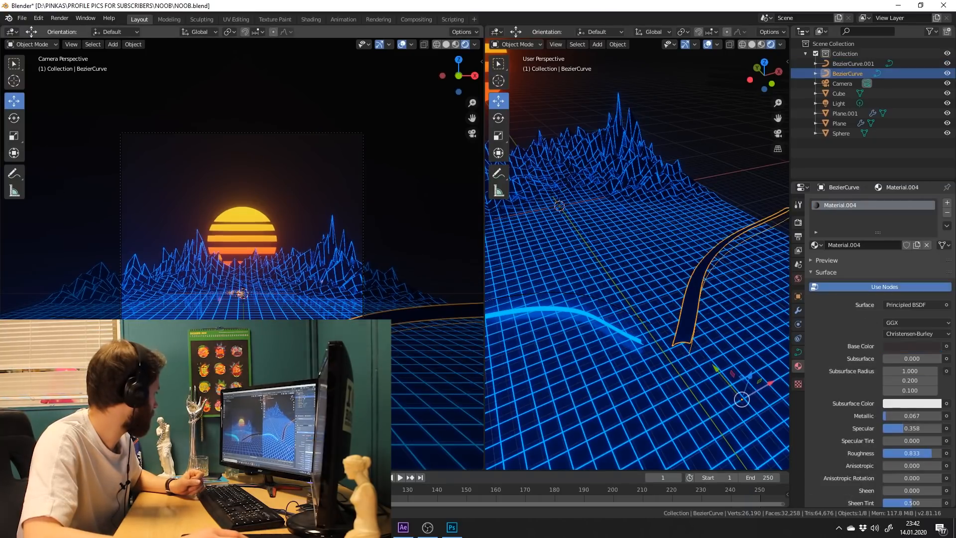
Change the base color of the original curve's material to dark blue and clear the selection.
{"action": "left_click", "coordinate": [911, 345]}
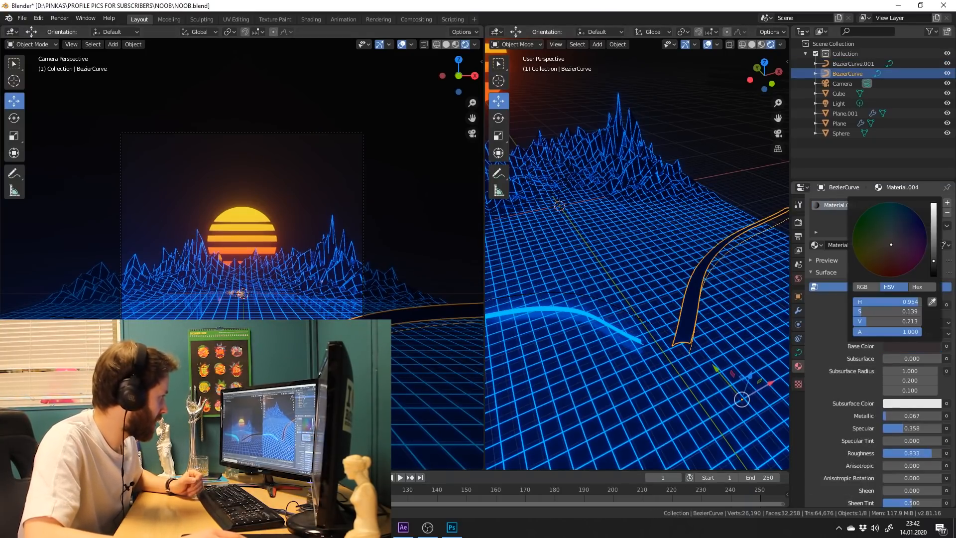
{"action": "left_click_drag", "start_coordinate": [933, 255], "coordinate": [933, 248]}
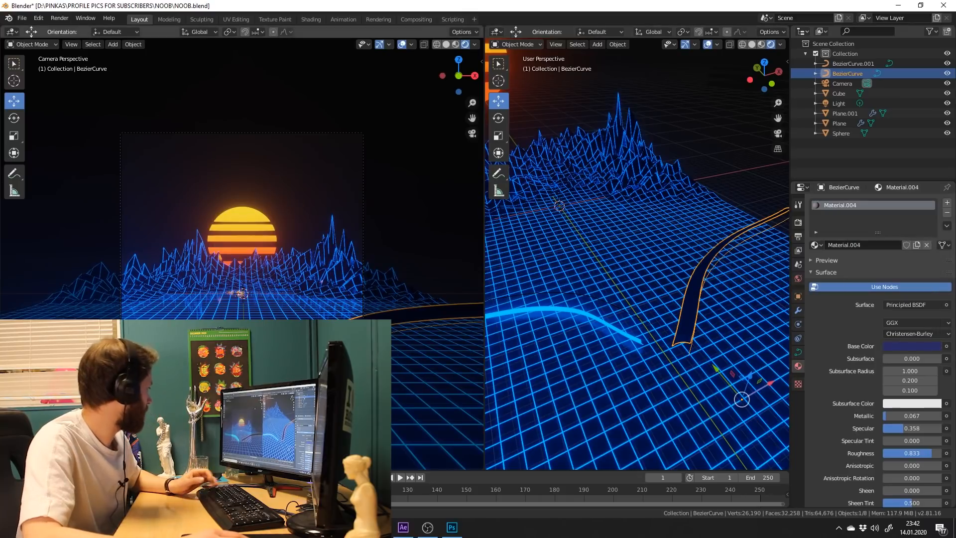
{"action": "key", "text": "alt+a"}
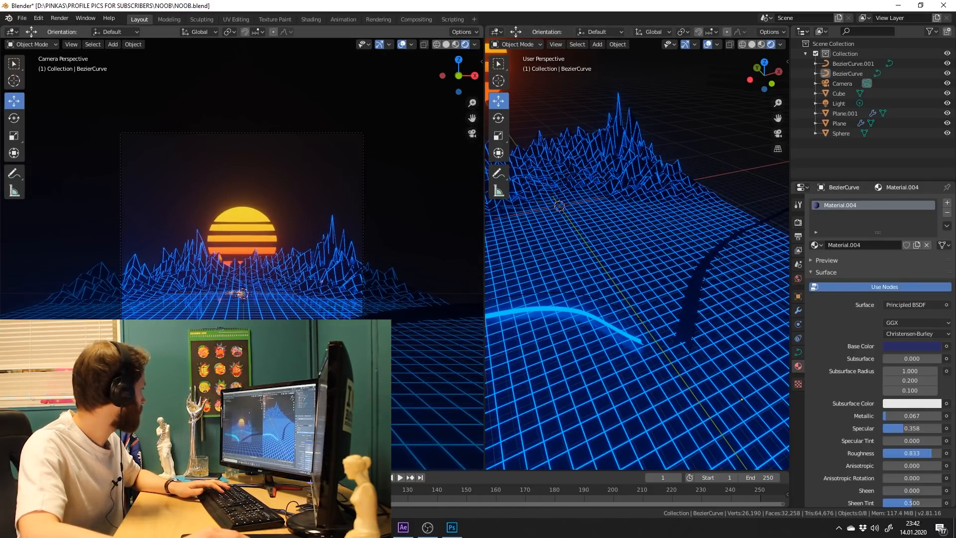
Save the Blender file and render the final still image.
{"action": "key", "text": "ctrl+s"}
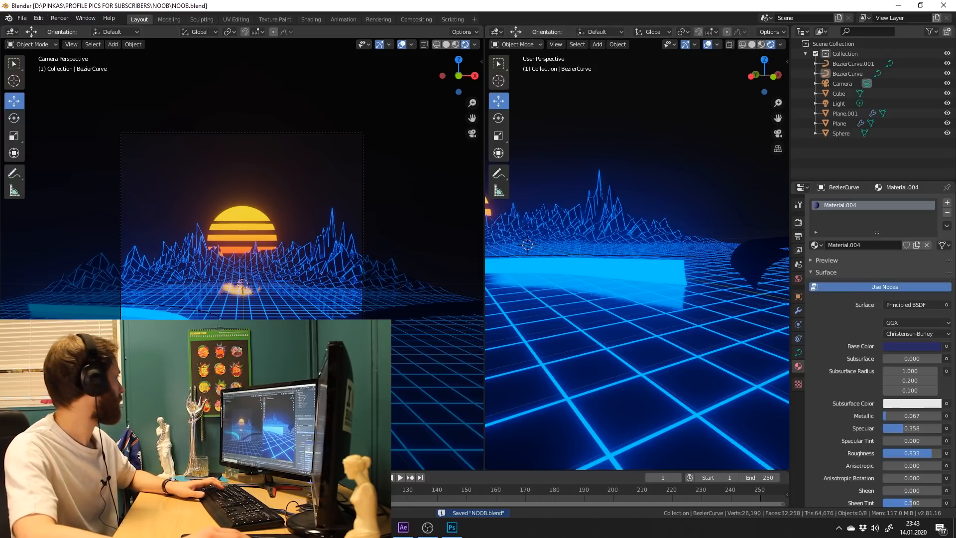
{"action": "left_click", "coordinate": [59, 18]}
{"action": "left_click", "coordinate": [70, 29]}
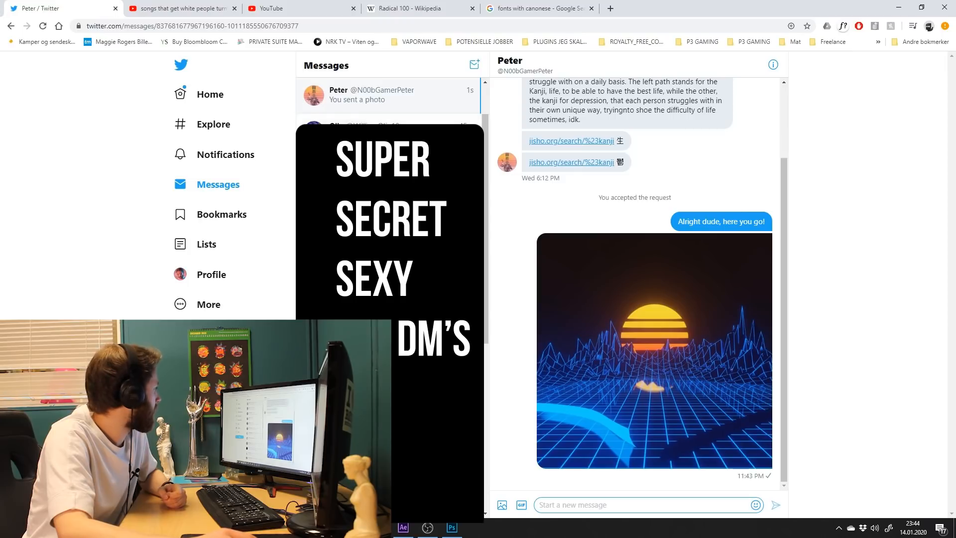
Open the list of message requests in the Twitter messages to see the remaining subscriber requests.
{"action": "scroll", "coordinate": [388, 99], "scroll_direction": "up", "scroll_amount": 2}
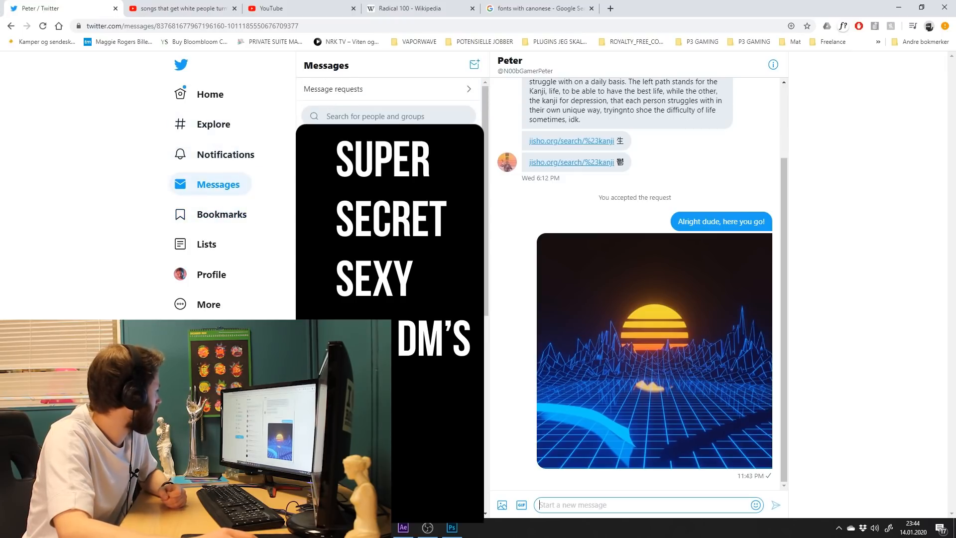
{"action": "left_click", "coordinate": [210, 184]}
{"action": "left_click", "coordinate": [369, 89]}
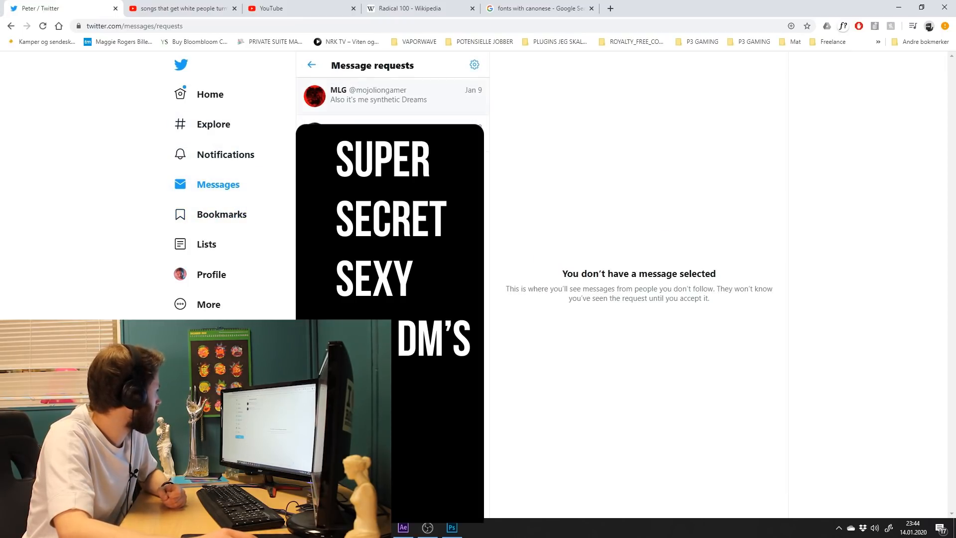
Open the conversation asking "Btw r u Norwegian?" from the inbox and draft a reply beginning "Yes I am, thanks".
{"action": "left_click", "coordinate": [210, 184]}
{"action": "left_click", "coordinate": [388, 189]}
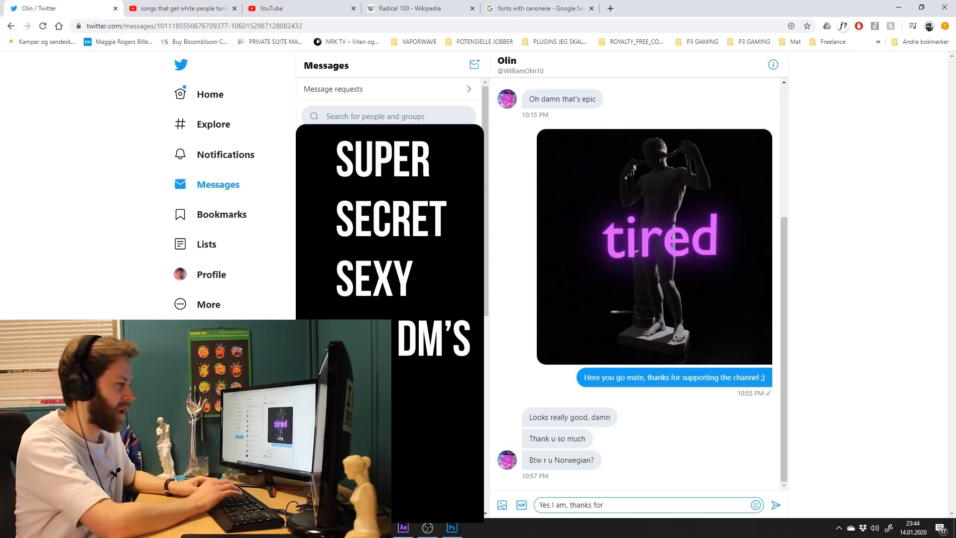
{"action": "key", "text": "BackSpace"}
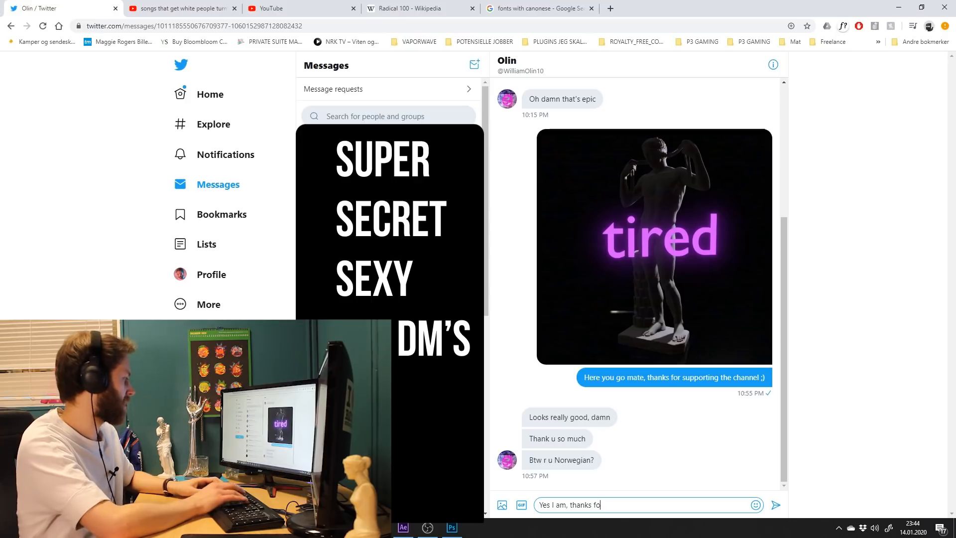